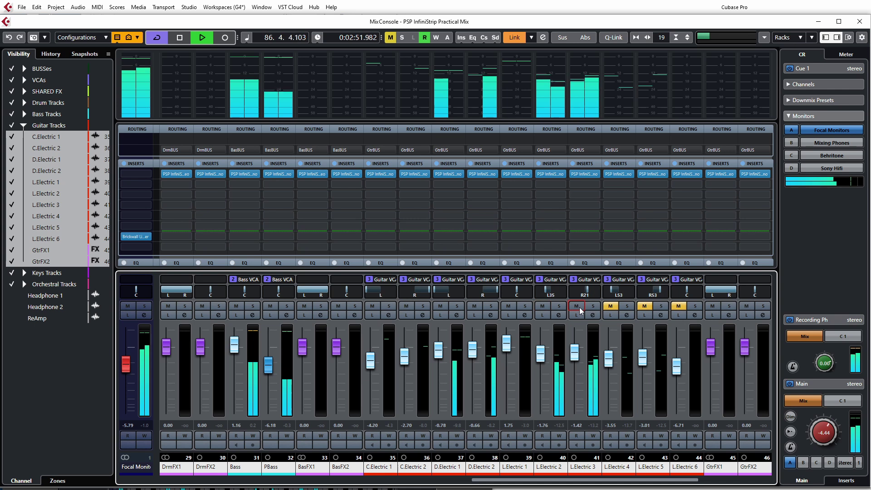
# Put L.Electric 2 in Listen mode, open its PSP InfiniStrip and switch the preamp module to Pre 70s.
pyautogui.click(543, 314)
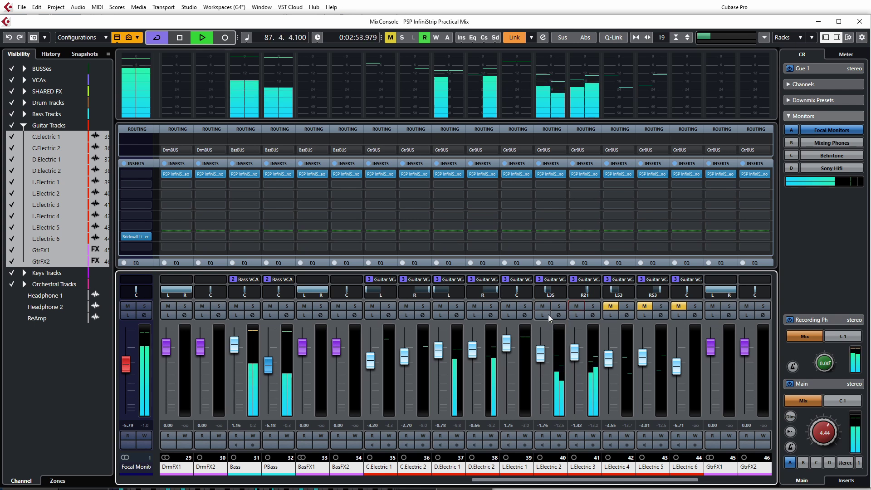
pyautogui.click(550, 175)
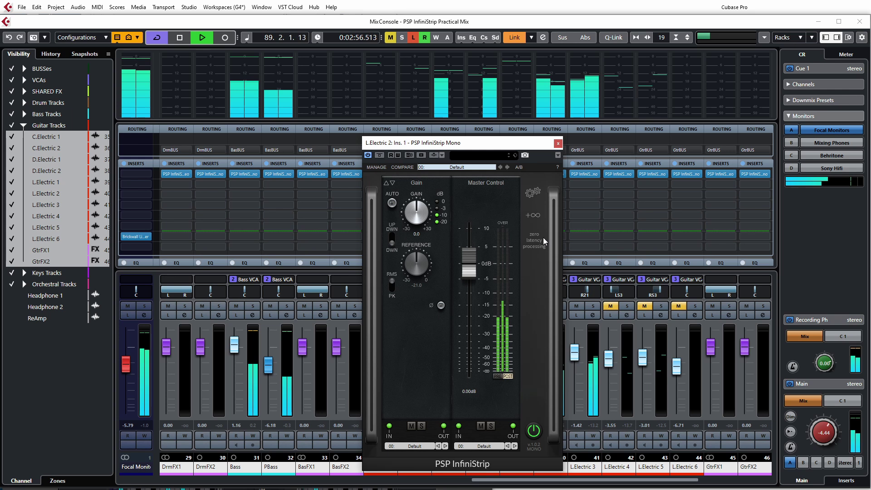
pyautogui.click(394, 183)
pyautogui.click(392, 183)
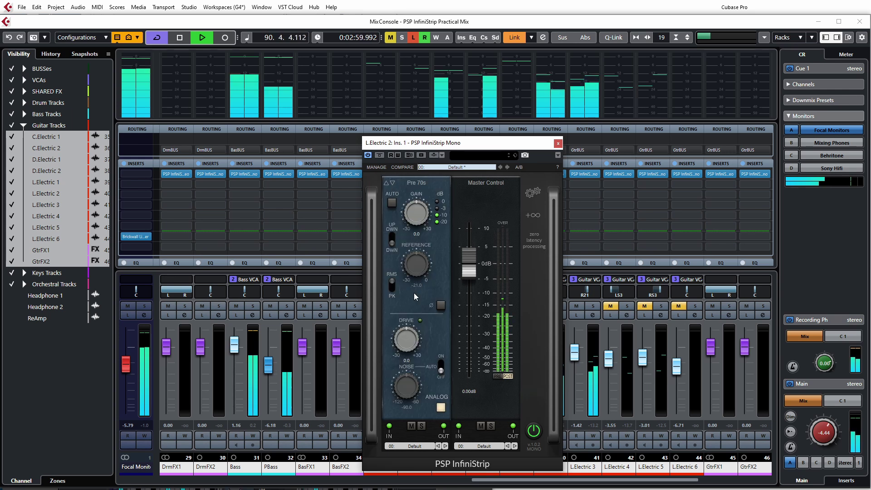
# Raise the preamp's drive to 16.9 and set its noise switch to Auto.
pyautogui.scroll(5, 406, 311)
pyautogui.scroll(2, 407, 309)
pyautogui.click(441, 369)
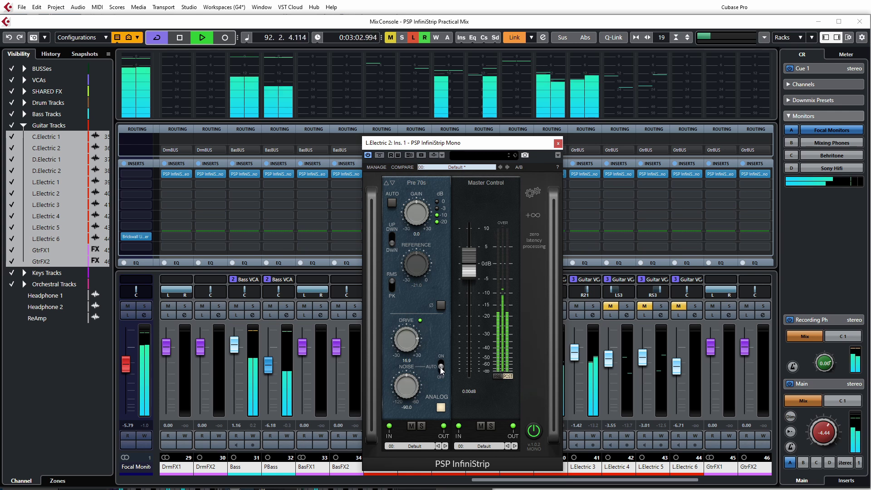
# Audition the Pre 80s, Pre 60s and ADC 90s preamps, settling on ADC 90s with a drive of 18.1.
pyautogui.click(393, 183)
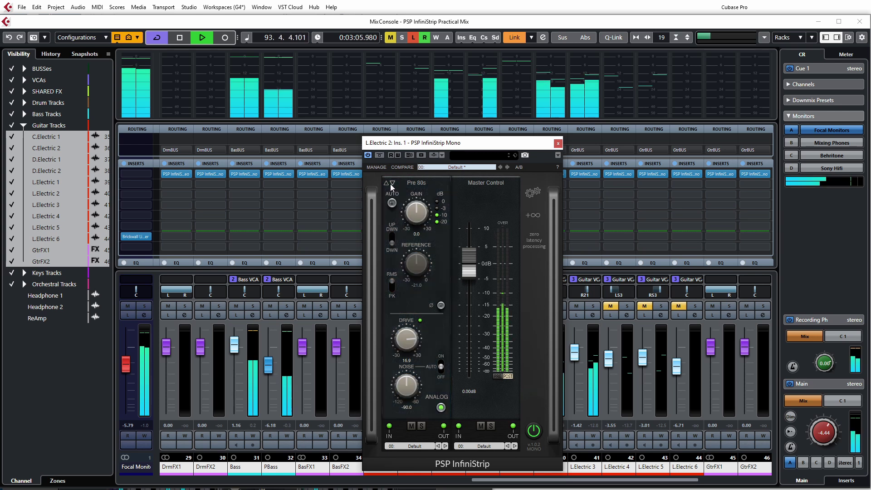
pyautogui.click(390, 184)
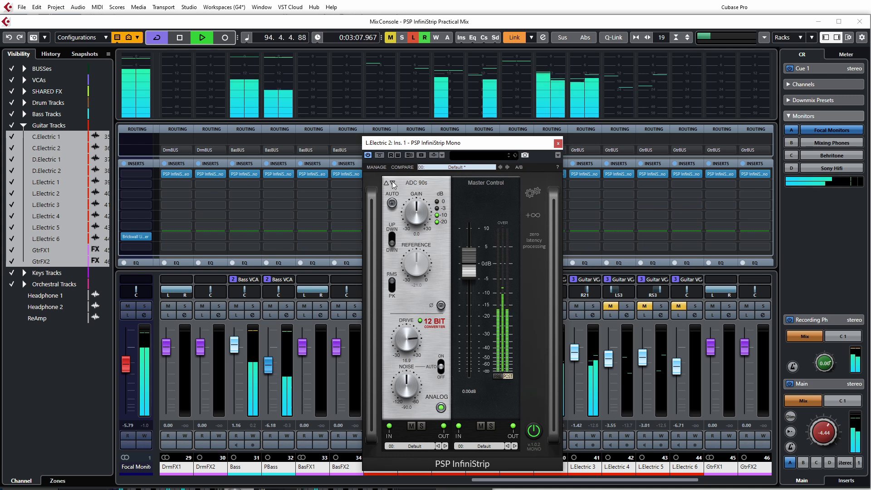
pyautogui.click(386, 184)
pyautogui.click(385, 184)
pyautogui.click(385, 184)
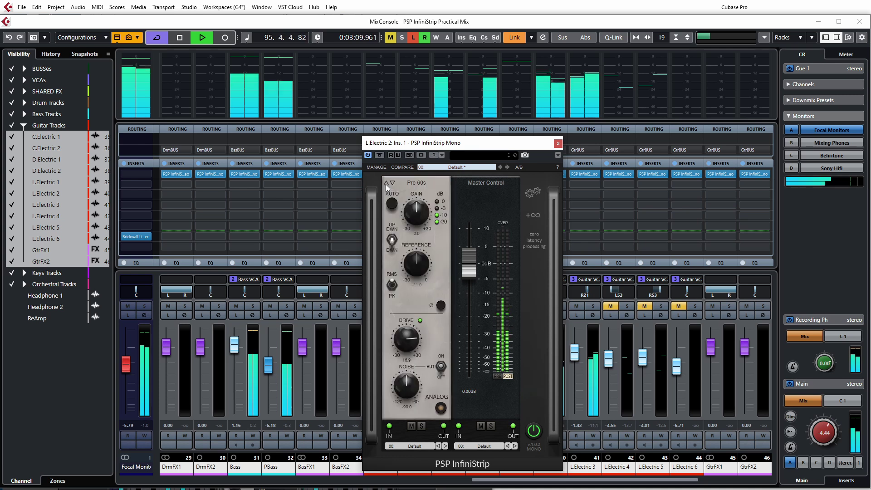
pyautogui.click(390, 183)
pyautogui.click(390, 183)
pyautogui.click(390, 183)
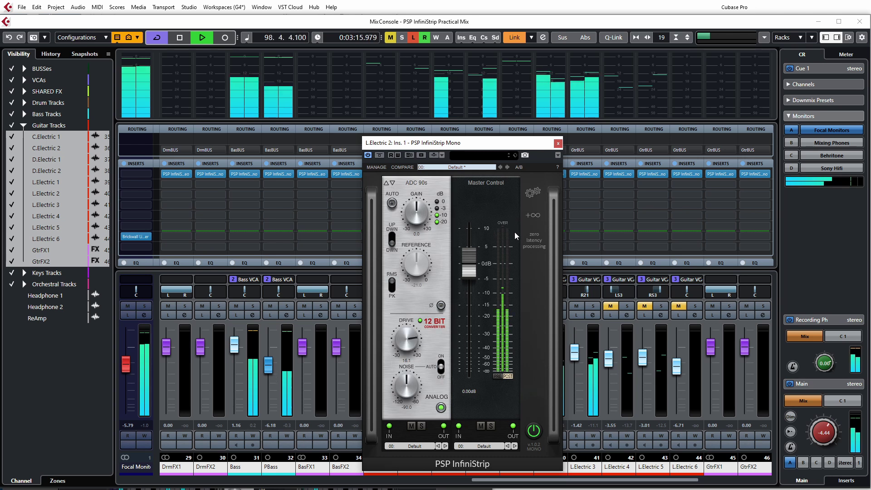
# Stop playback and add a Pro Filters module to L.Electric 2's channel strip.
pyautogui.press('space')
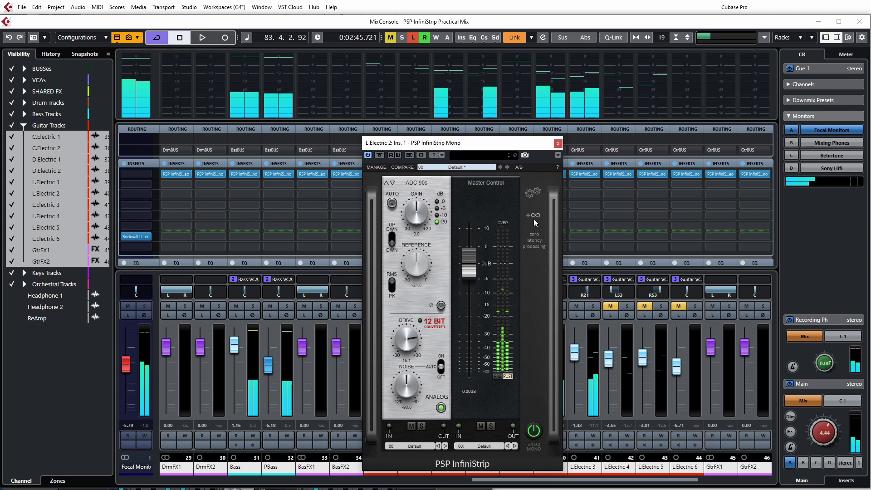
pyautogui.click(532, 215)
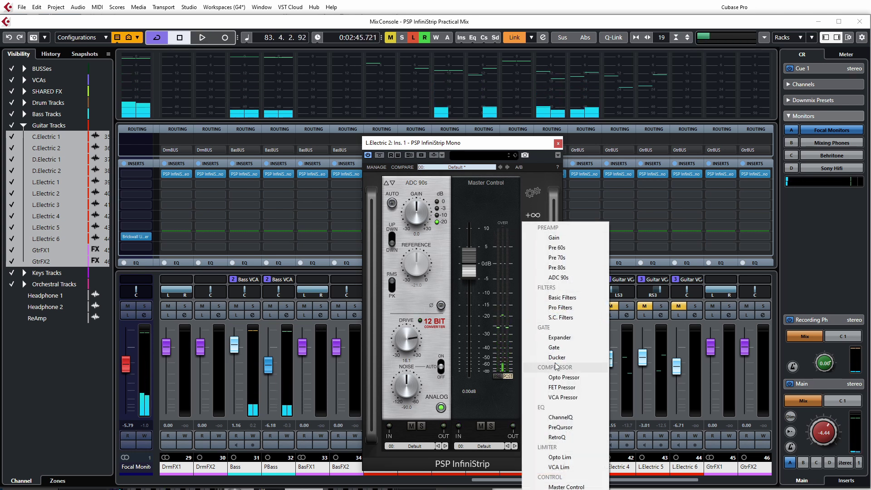
pyautogui.click(561, 309)
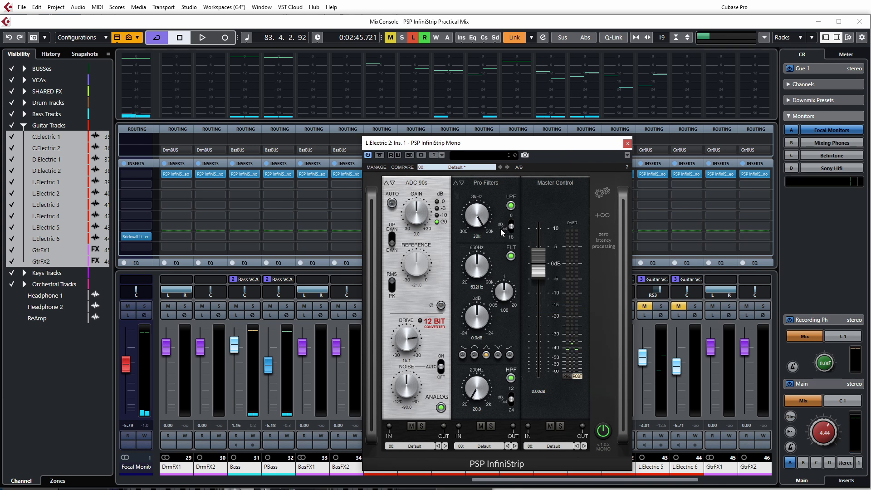
# Resume playback and set the Pro Filters high-pass to 190 Hz and the low-pass to 9k93.
pyautogui.press('space')
pyautogui.moveTo(481, 389); pyautogui.dragTo(475, 330)
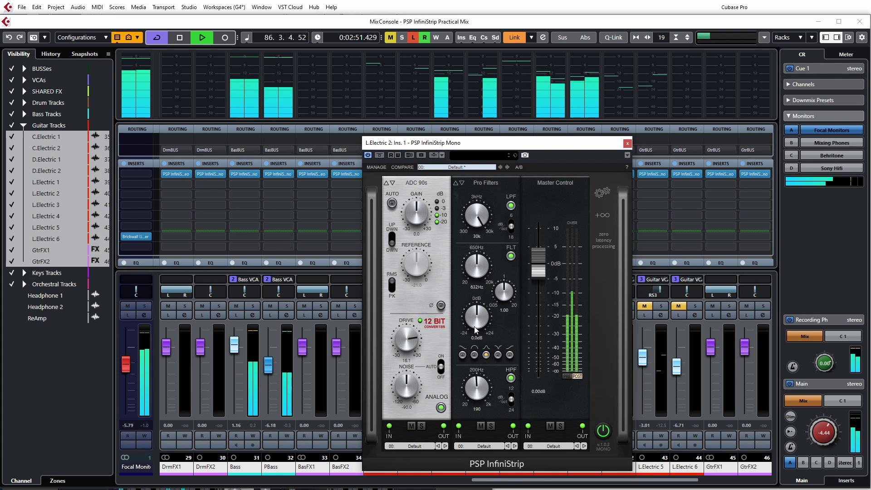
pyautogui.moveTo(476, 214); pyautogui.dragTo(474, 266)
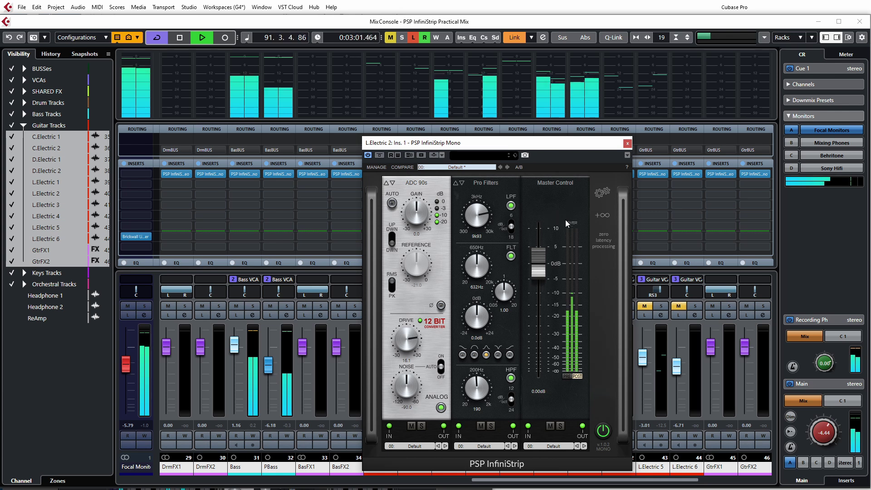
# Sweep the Pro Filters bell band while boosted, then set it to a 2.6 dB cut at 1k06Hz.
pyautogui.moveTo(478, 273); pyautogui.dragTo(475, 290)
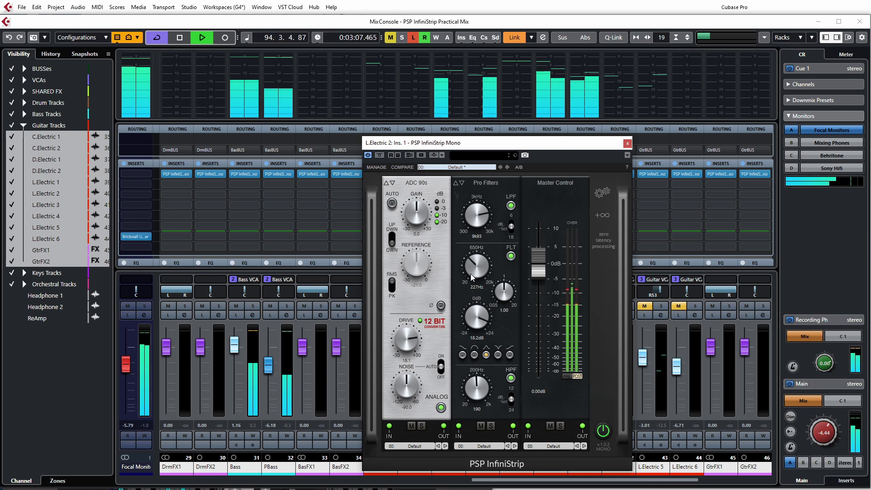
pyautogui.moveTo(472, 284); pyautogui.dragTo(474, 268)
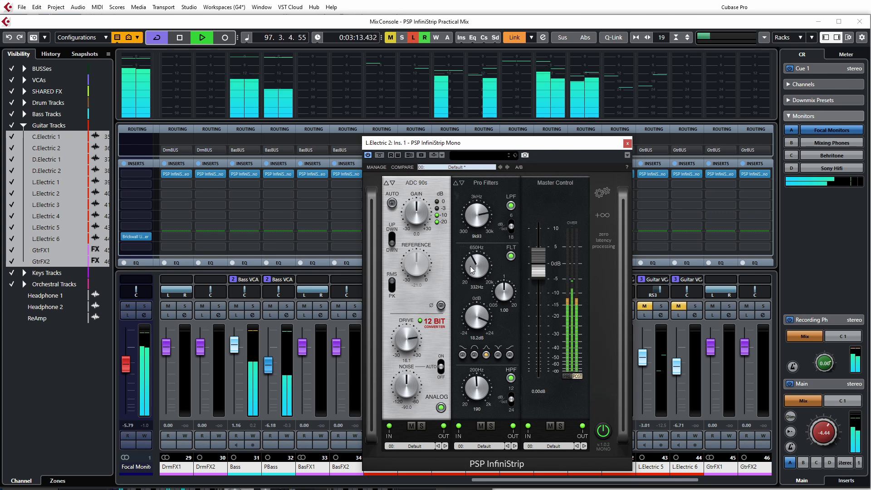
pyautogui.moveTo(483, 307); pyautogui.dragTo(481, 371)
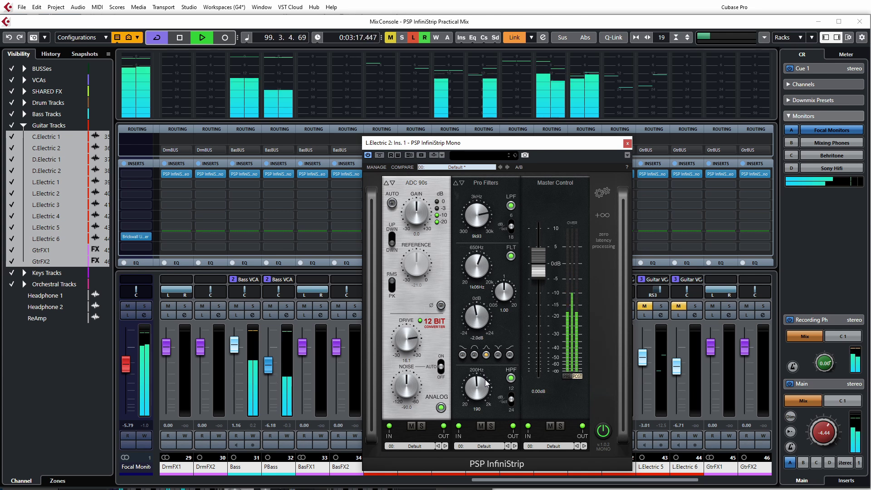
pyautogui.moveTo(483, 319); pyautogui.dragTo(482, 323)
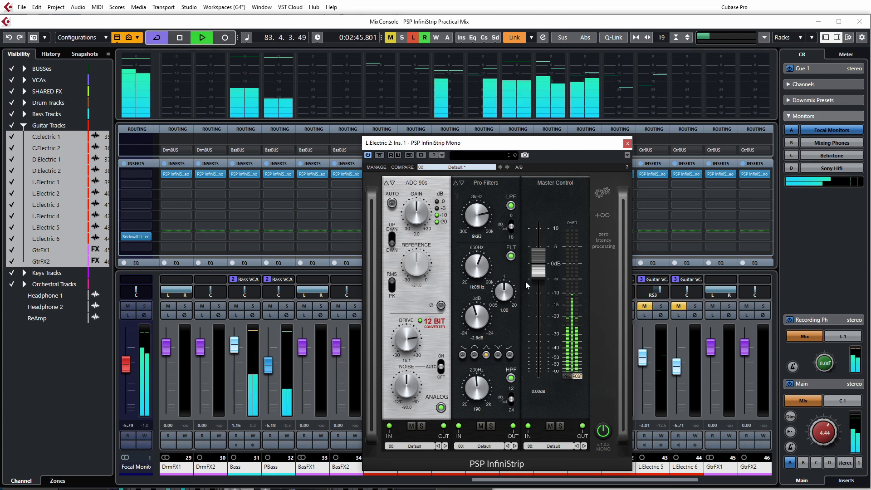
# Add a FET Pressor compressor between Pro Filters and Master Control and set its threshold to -19.5.
pyautogui.click(591, 251)
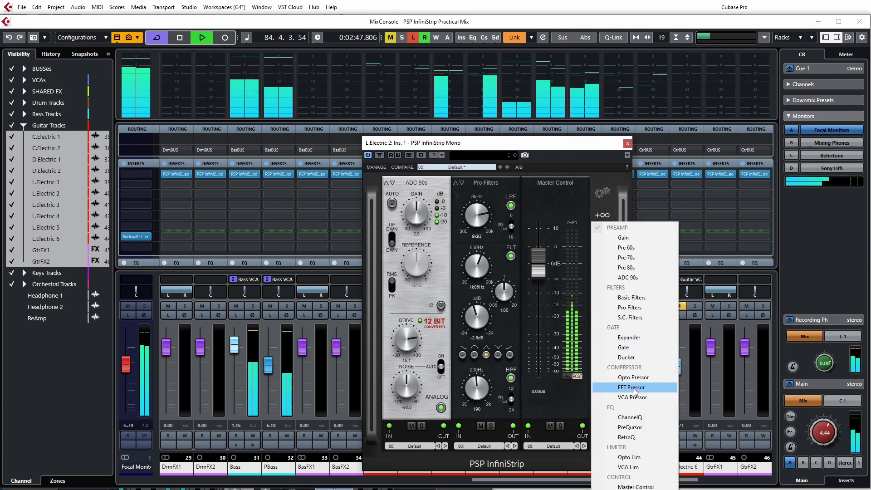
pyautogui.click(606, 387)
pyautogui.moveTo(485, 182); pyautogui.dragTo(546, 192)
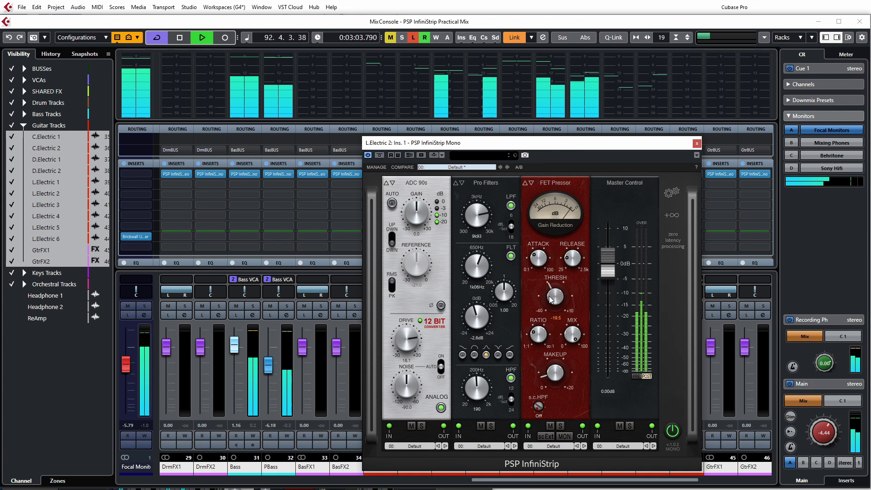
# Compare the sound with the FET Pressor muted and active, then fine-tune its release and threshold.
pyautogui.click(551, 425)
pyautogui.click(550, 426)
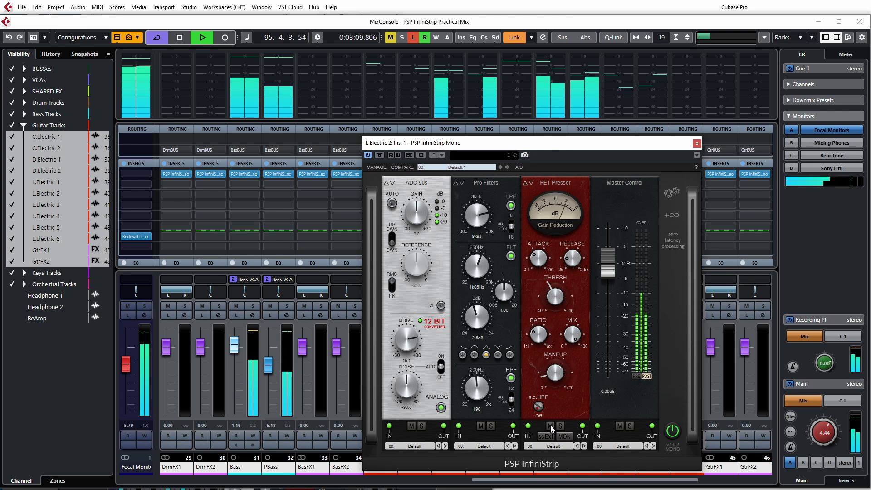
pyautogui.moveTo(575, 276)
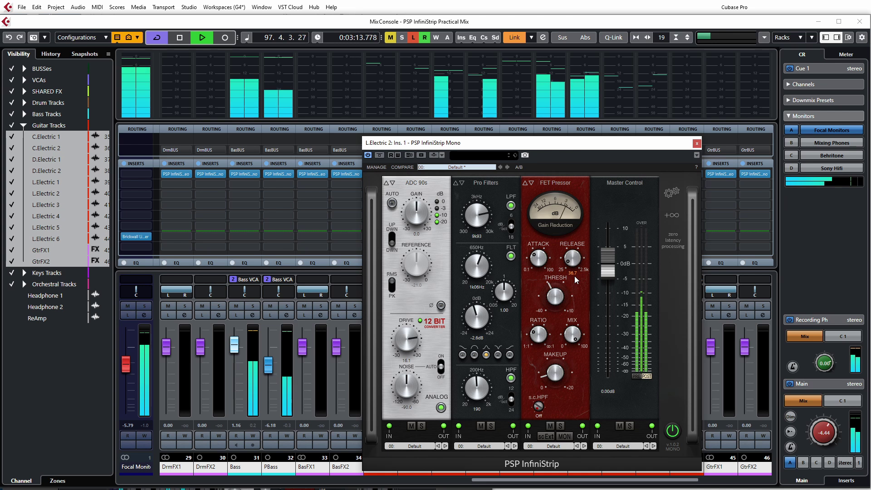
pyautogui.moveTo(574, 276)
pyautogui.mouseDown()
pyautogui.moveTo(571, 247)
pyautogui.moveTo(608, 162)
pyautogui.moveTo(590, 308)
pyautogui.moveTo(573, 265)
pyautogui.mouseUp()
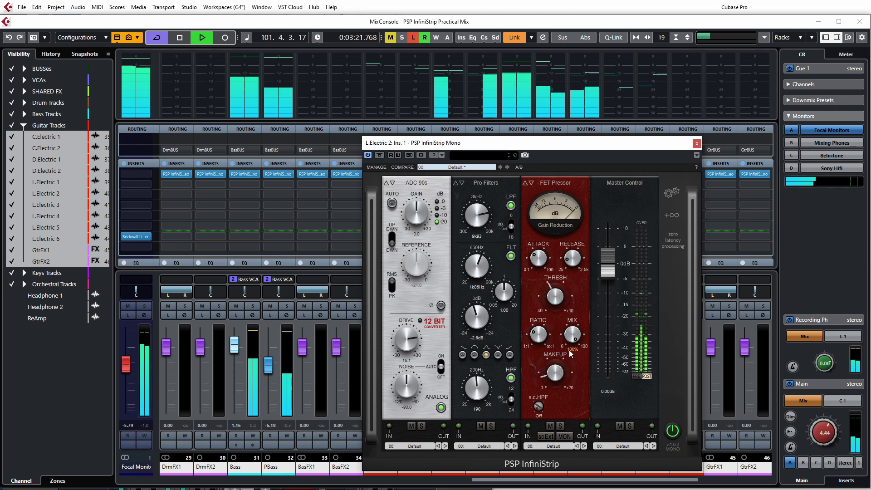
pyautogui.moveTo(551, 297)
pyautogui.moveTo(551, 297); pyautogui.dragTo(553, 300)
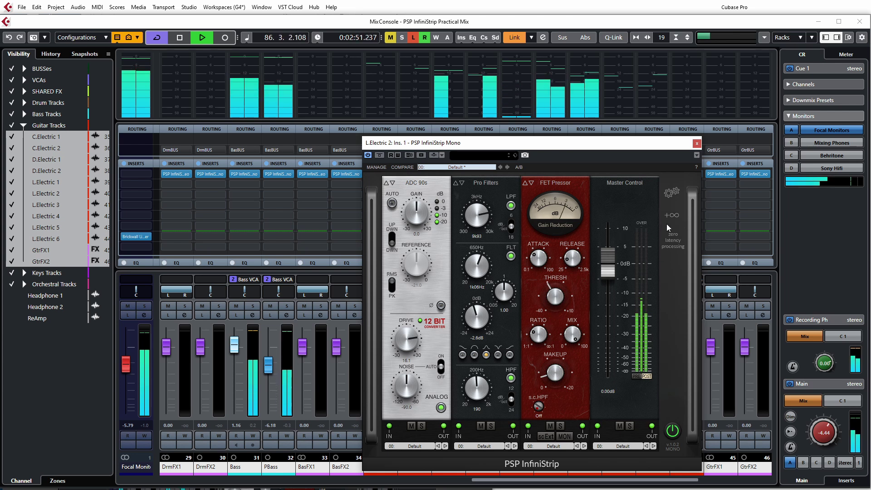
# Close the plug-in, stop playback and replace L.Electric 3's insert with a copy of L.Electric 2's PSP InfiniStrip.
pyautogui.click(697, 144)
pyautogui.press('space')
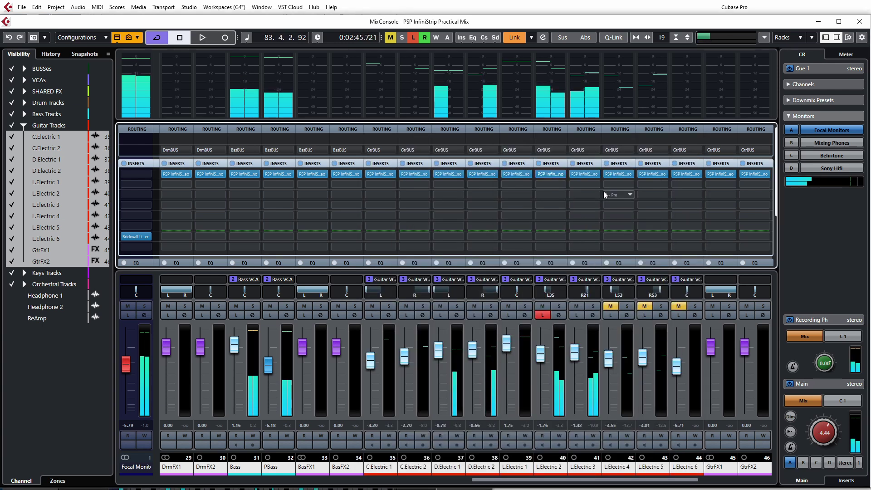
pyautogui.click(596, 176)
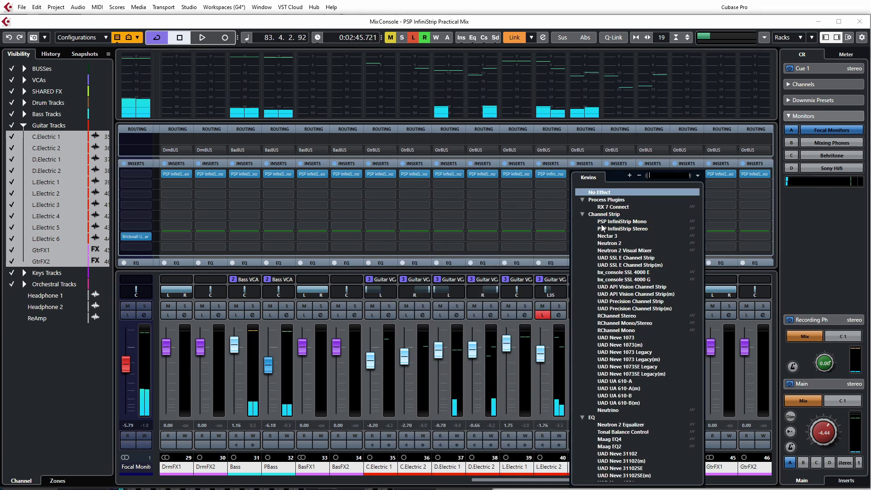
pyautogui.click(598, 192)
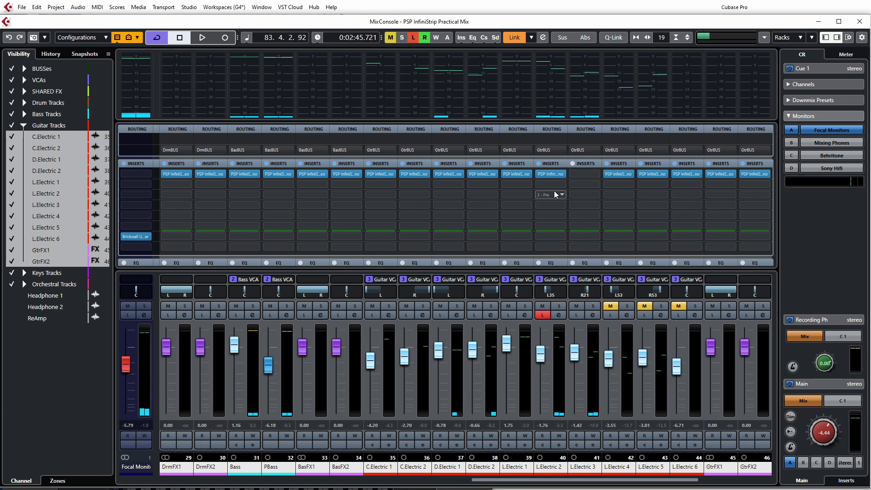
pyautogui.moveTo(553, 176); pyautogui.dragTo(588, 178)
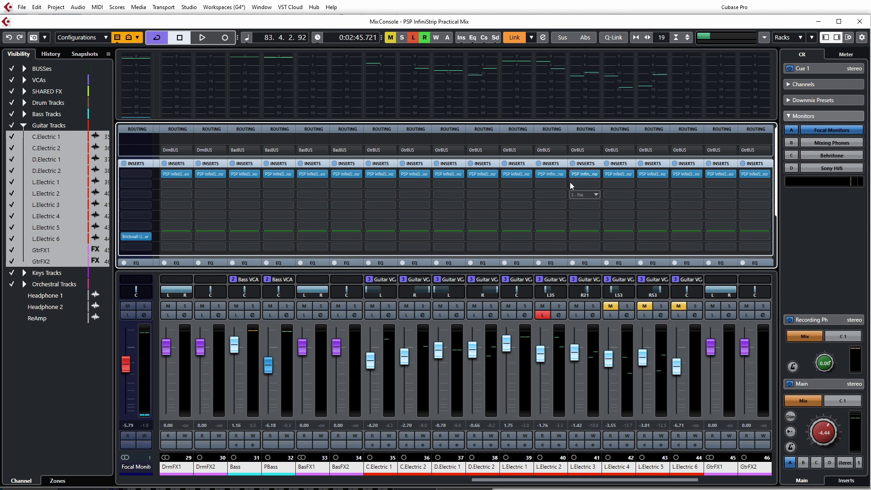
# Switch Listen mode from L.Electric 2 to L.Electric 3, start playback and open L.Electric 3's PSP InfiniStrip.
pyautogui.click(576, 314)
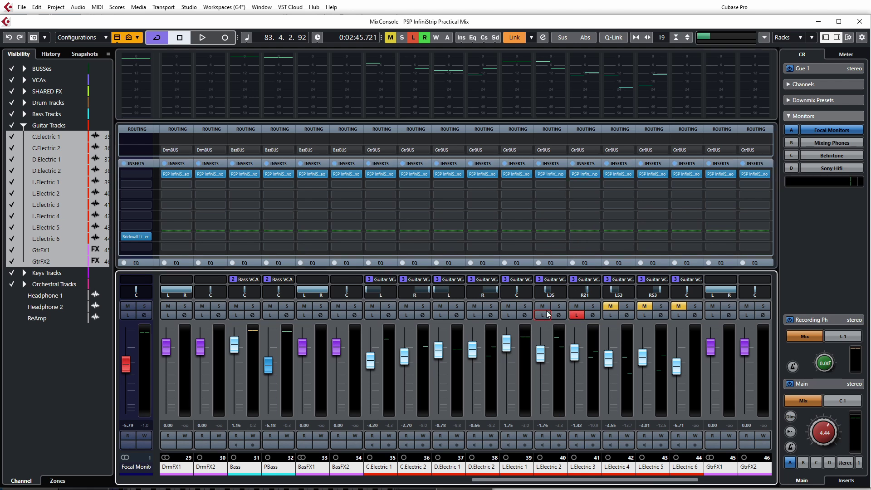
pyautogui.press('space')
pyautogui.click(583, 172)
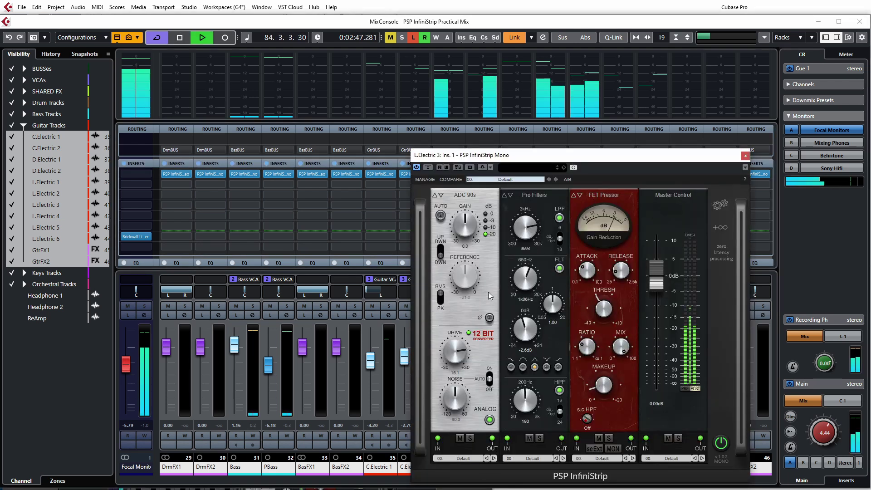
# Compare L.Electric 3 with the ADC 90s and Pro Filters modules each muted and active.
pyautogui.click(460, 438)
pyautogui.click(460, 439)
pyautogui.click(529, 438)
pyautogui.click(529, 438)
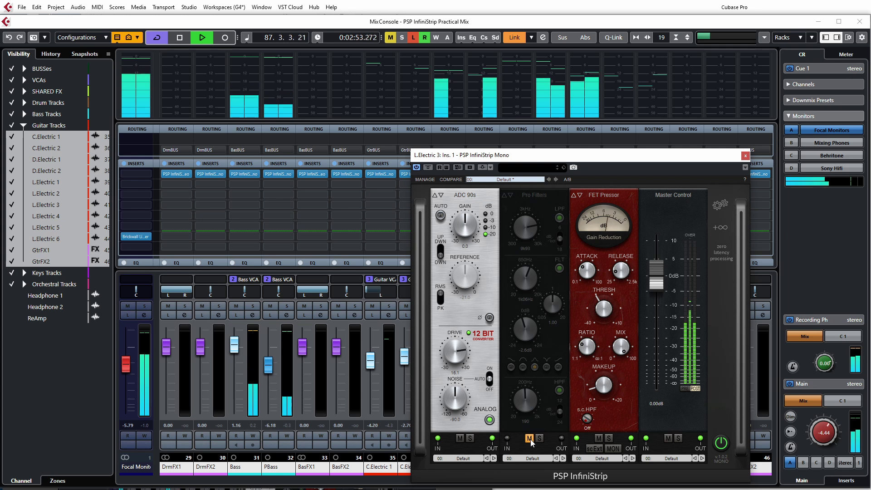
pyautogui.click(529, 438)
# Set L.Electric 3's Pro Filters to a 133 Hz high-pass, 7k83 low-pass and 5.1 dB cut at 193Hz, and close the plug-in.
pyautogui.moveTo(526, 399); pyautogui.dragTo(525, 402)
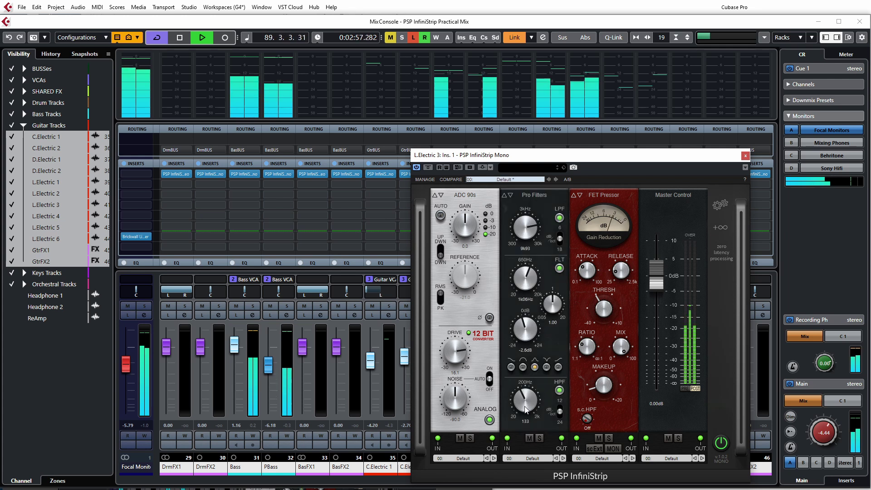
pyautogui.moveTo(527, 227); pyautogui.dragTo(534, 231)
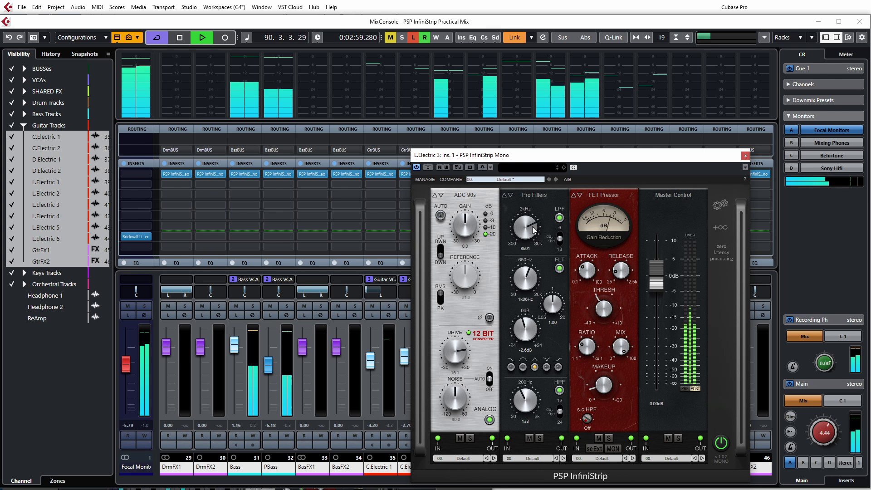
pyautogui.moveTo(525, 330); pyautogui.dragTo(528, 399)
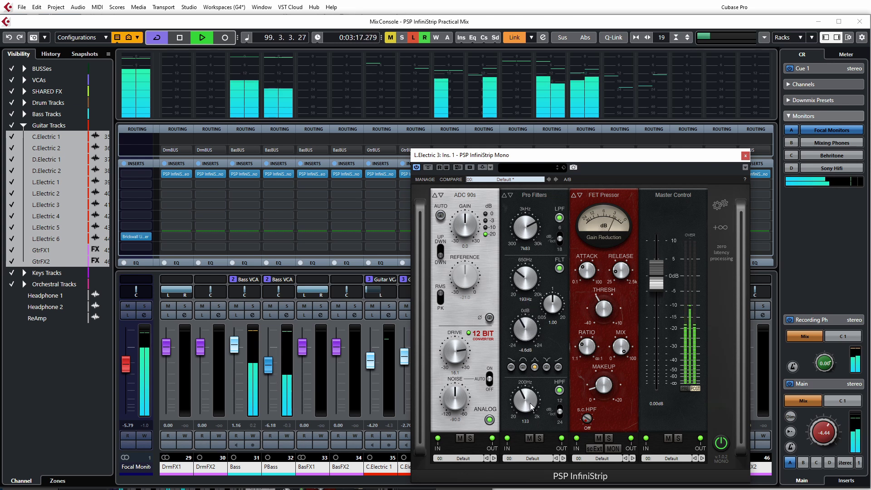
pyautogui.moveTo(523, 335); pyautogui.dragTo(523, 337)
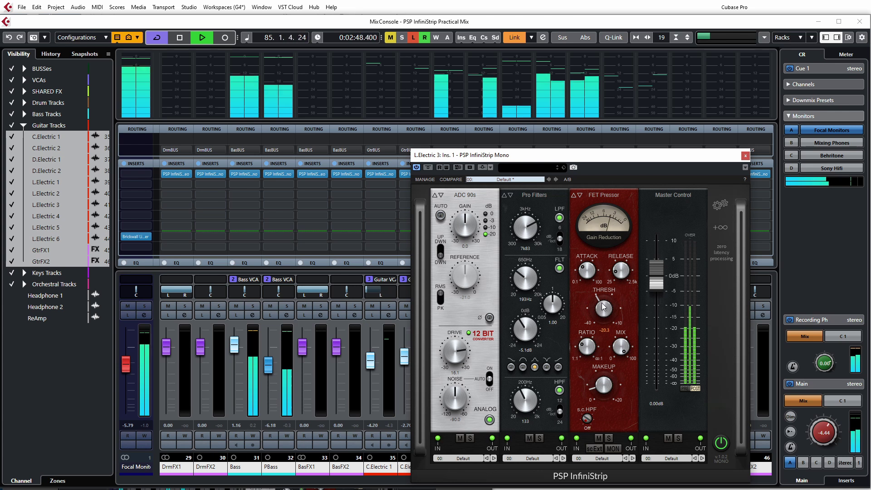
pyautogui.click(745, 156)
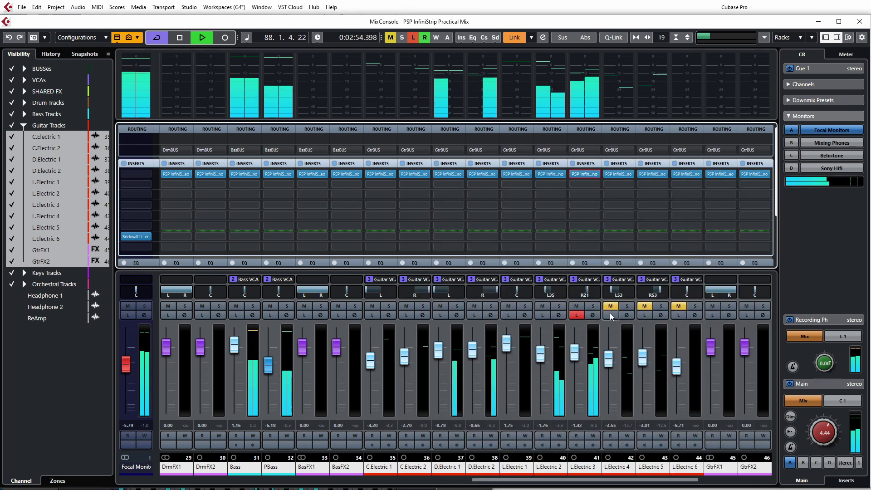
# Listen to L.Electric 2 along with L.Electric 3, turn Listen mode off on both channels and restart playback.
pyautogui.click(540, 315)
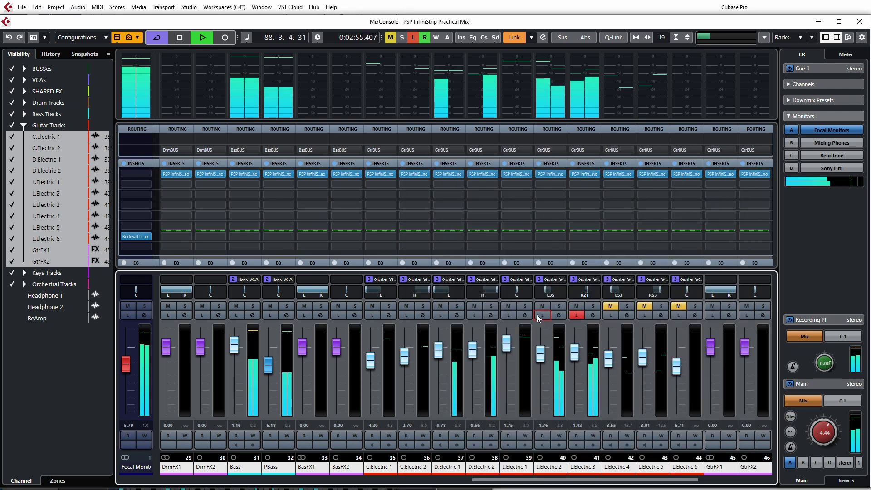
pyautogui.press('space')
pyautogui.click(577, 316)
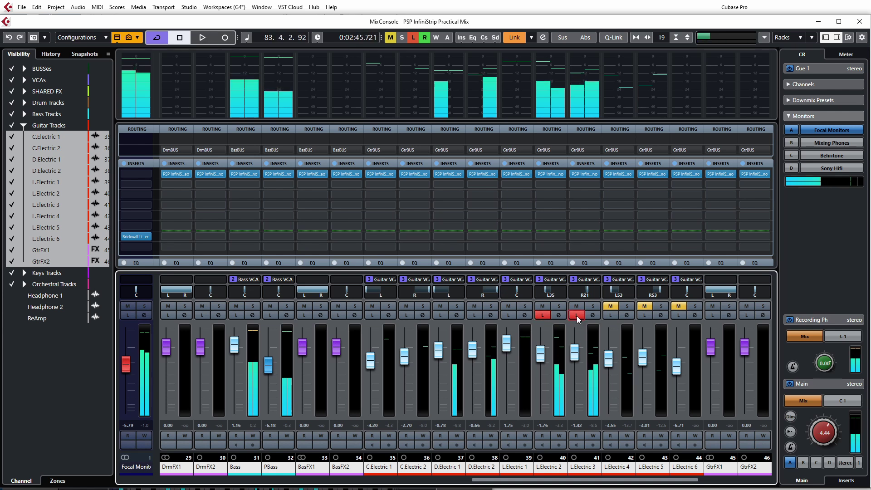
pyautogui.click(541, 316)
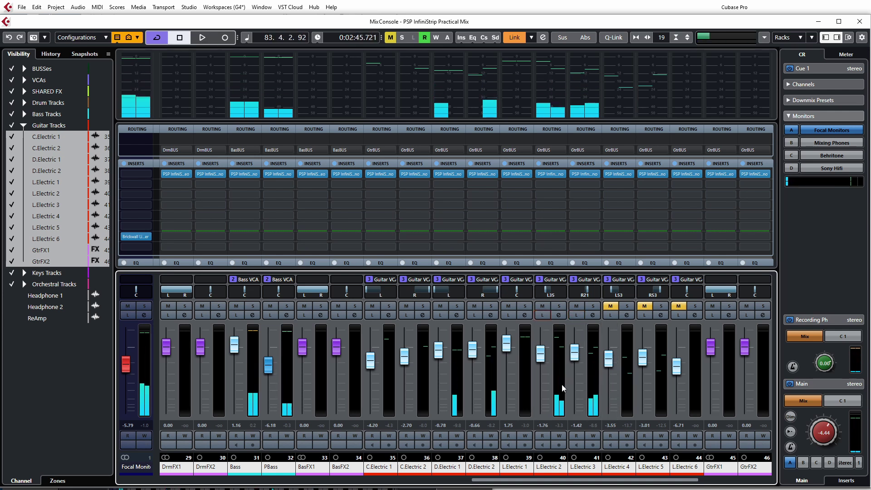
pyautogui.press('space')
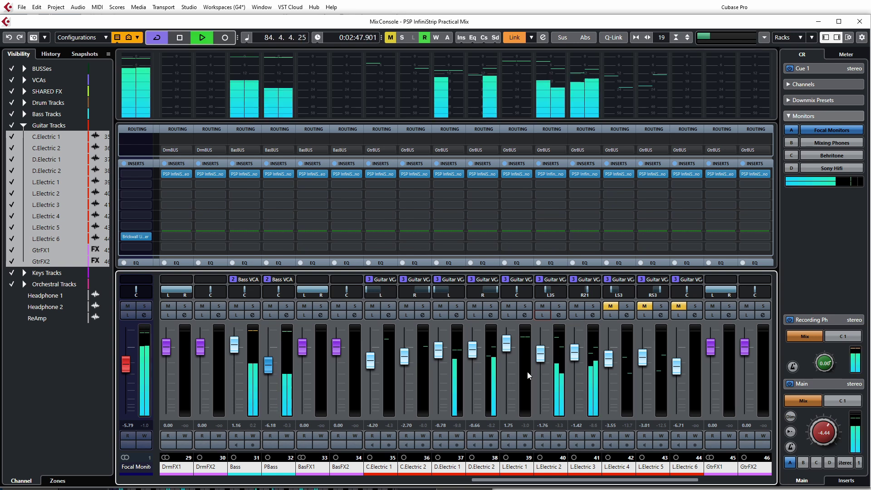
# Balance the pair by setting L.Electric 2's fader to -0.42 and L.Electric 3's to 0.30, and pan L.Electric 3 to R26.
pyautogui.moveTo(541, 355); pyautogui.dragTo(542, 352)
pyautogui.click(576, 355)
pyautogui.moveTo(576, 355)
pyautogui.mouseDown()
pyautogui.moveTo(539, 353)
pyautogui.moveTo(575, 347)
pyautogui.mouseUp()
pyautogui.click(549, 352)
pyautogui.click(540, 352)
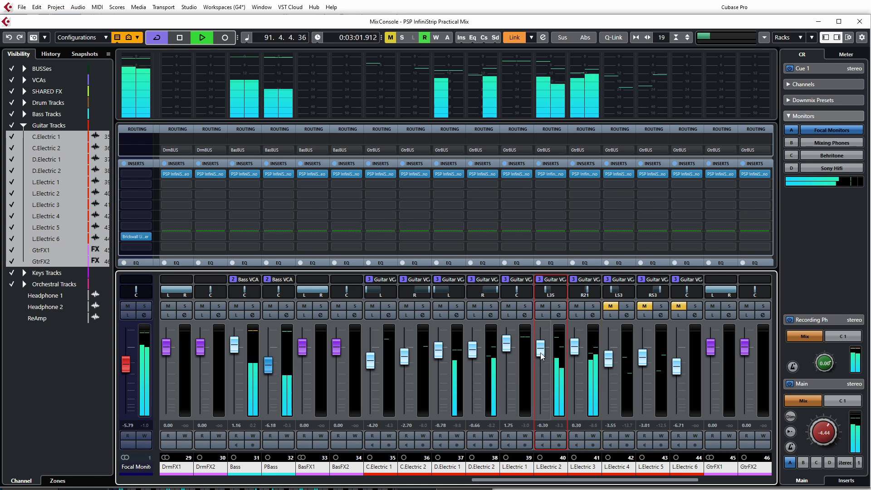
pyautogui.click(575, 350)
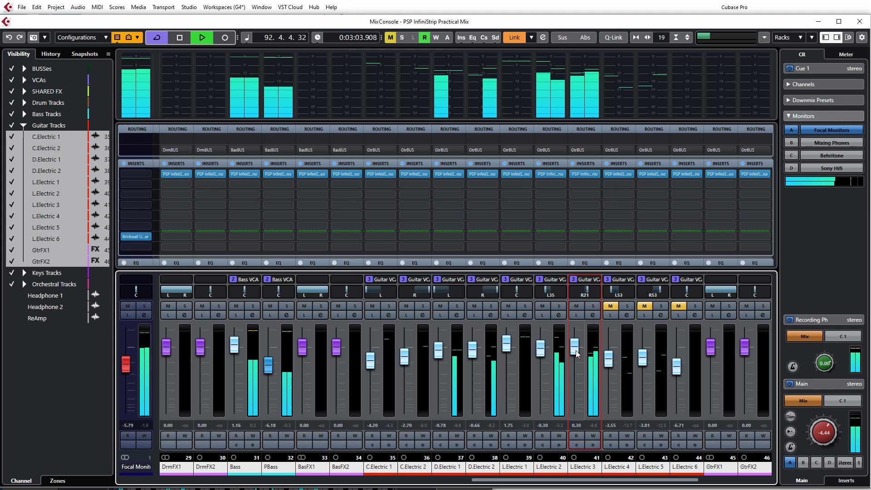
pyautogui.moveTo(541, 350); pyautogui.dragTo(543, 354)
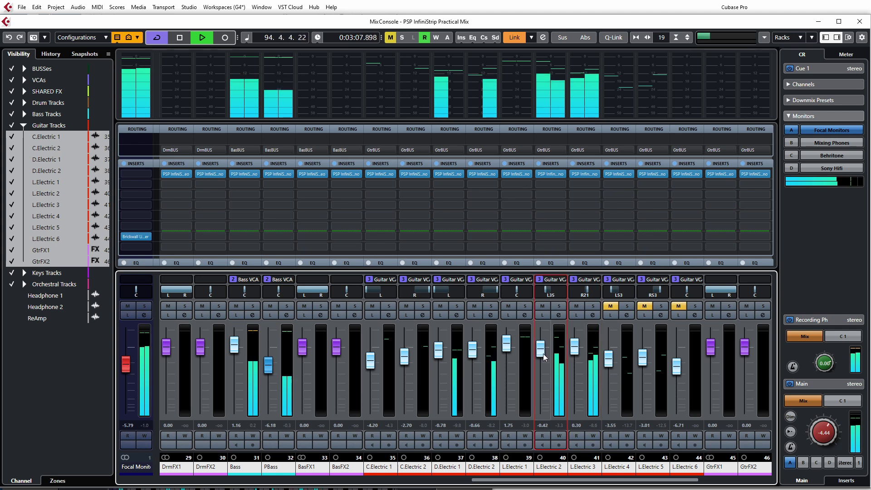
pyautogui.click(574, 351)
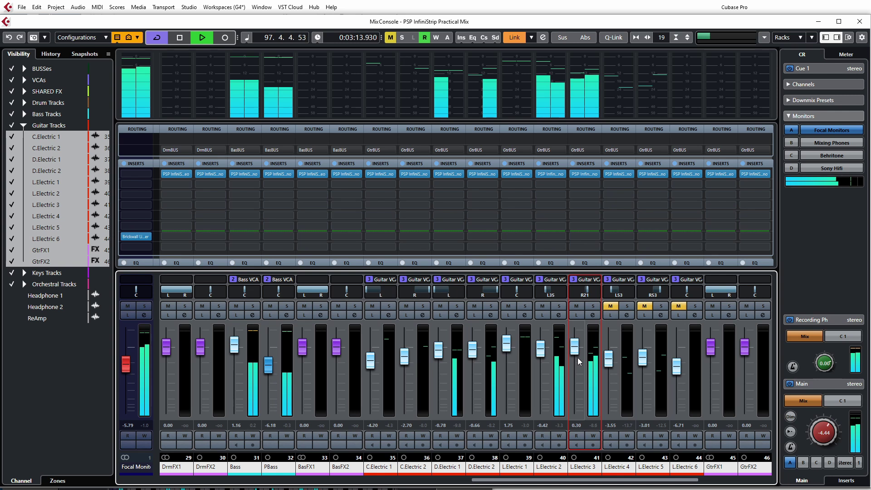
pyautogui.moveTo(589, 293); pyautogui.dragTo(588, 292)
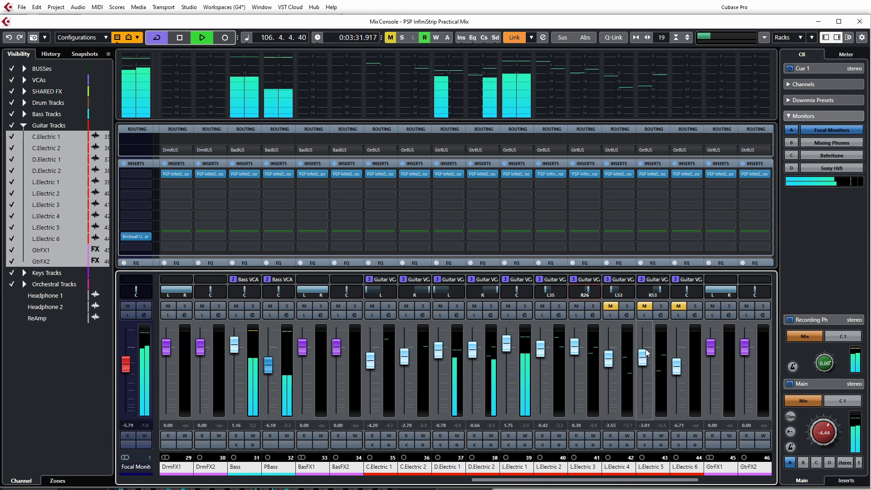
# Stop playback, move the project cursor to bar 66 where L.Electric 4 and 5 play, and return to the MixConsole.
pyautogui.press('space')
pyautogui.press('F3')
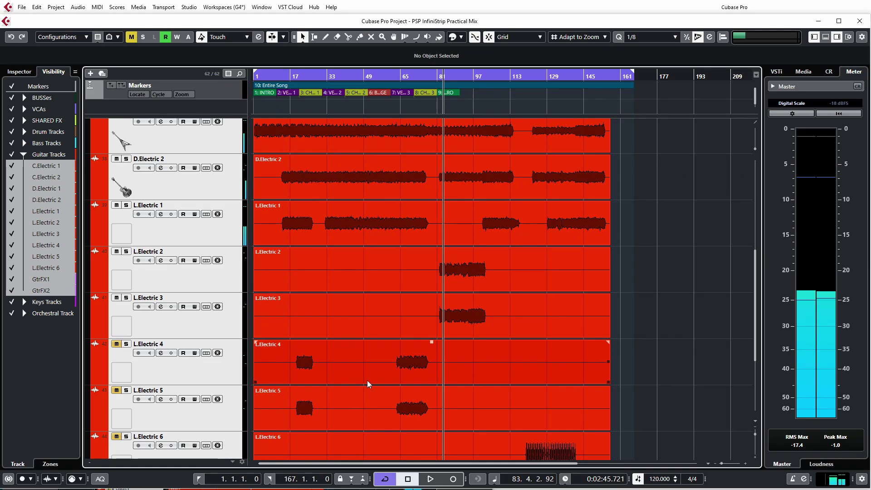
pyautogui.scroll(-4, 385, 361)
pyautogui.click(427, 173)
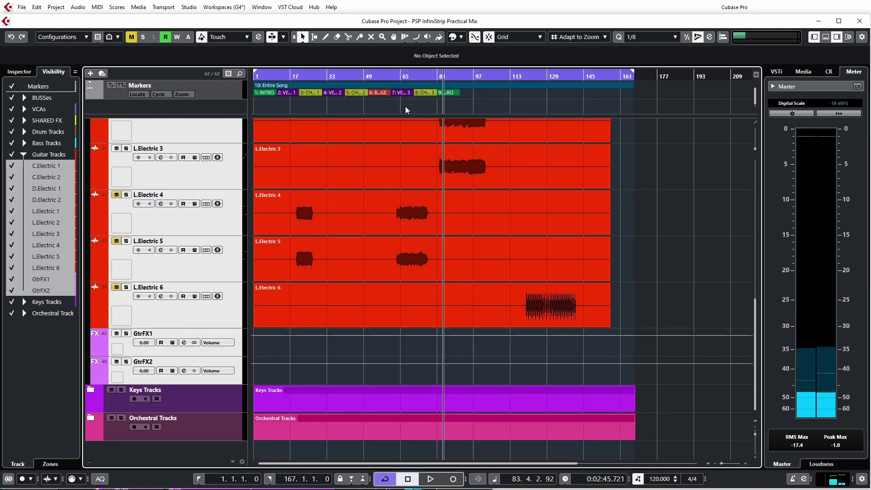
pyautogui.click(403, 76)
pyautogui.click(433, 278)
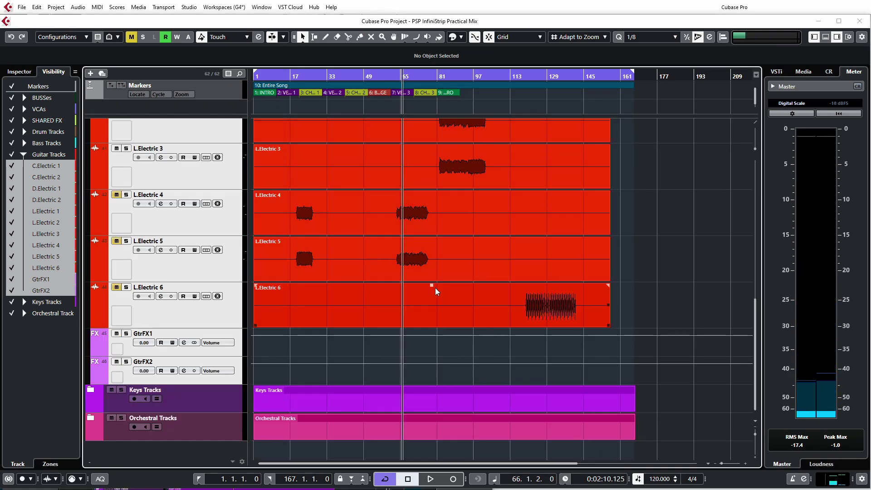
pyautogui.press('F3')
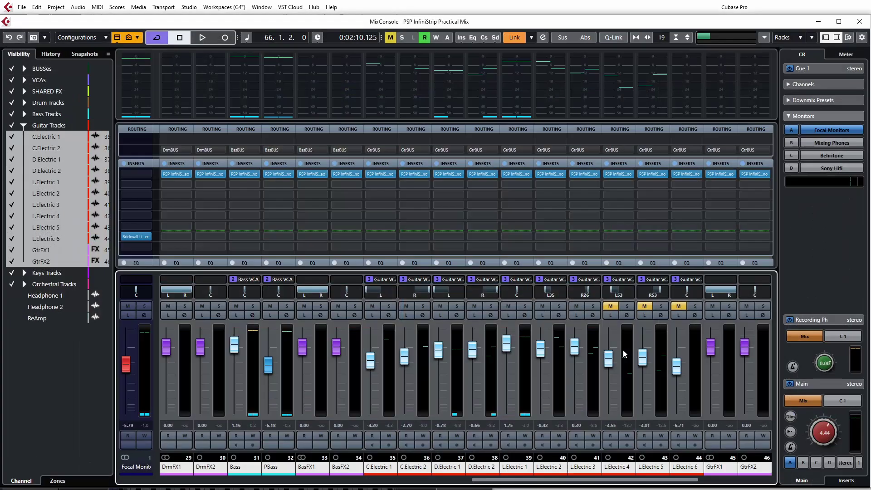
# Unmute L.Electric 4 and L.Electric 5, enable Listen mode on L.Electric 4 and start playback.
pyautogui.click(610, 306)
pyautogui.click(642, 308)
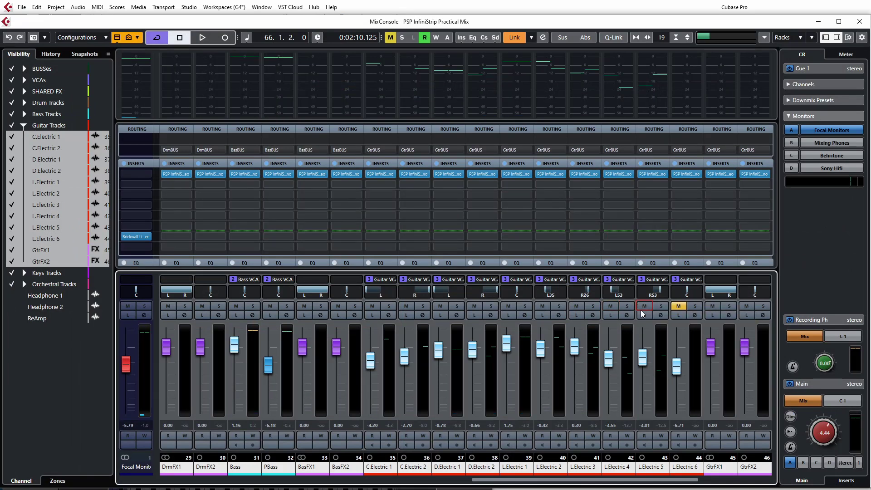
pyautogui.click(610, 316)
pyautogui.press('space')
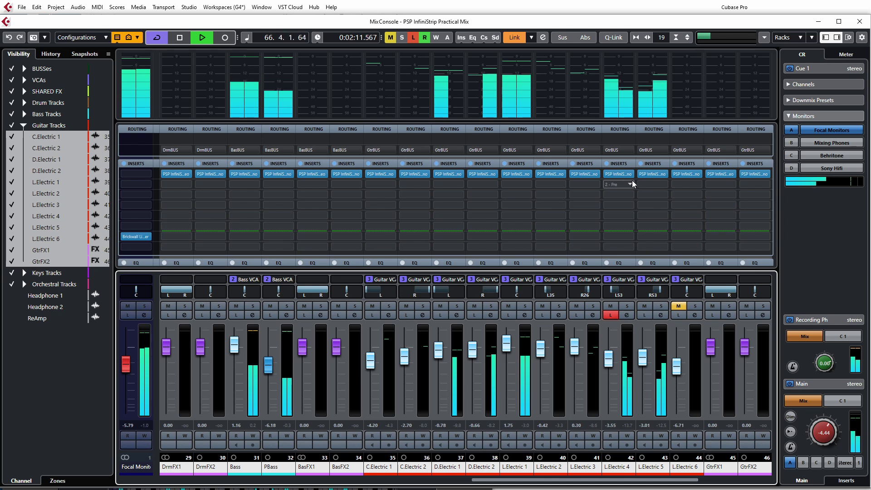
# Stop playback and replace the inserts on L.Electric 4, 5 and 6 with copies of L.Electric 3's PSP InfiniStrip.
pyautogui.press('space')
pyautogui.click(633, 173)
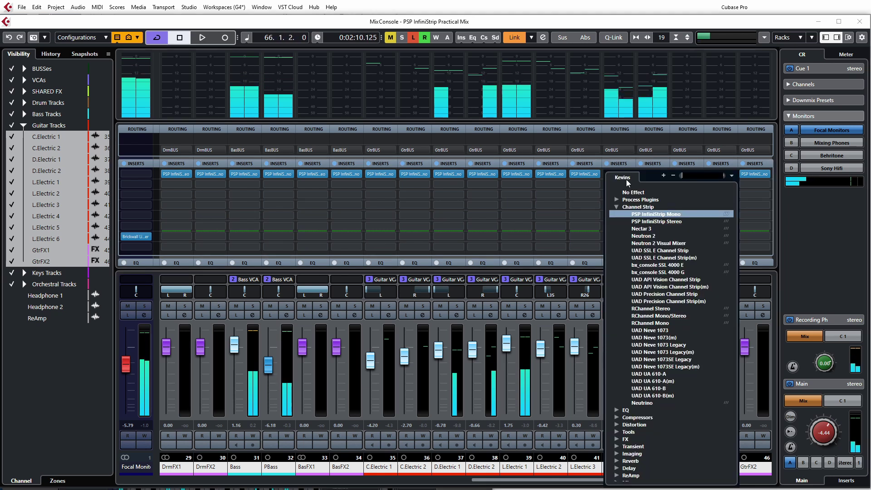
pyautogui.click(603, 180)
pyautogui.click(666, 175)
pyautogui.click(657, 209)
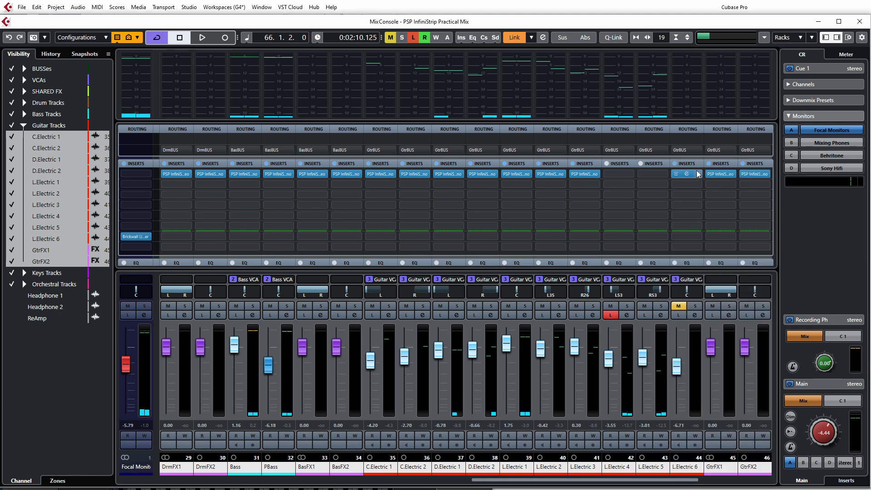
pyautogui.click(697, 174)
pyautogui.click(660, 210)
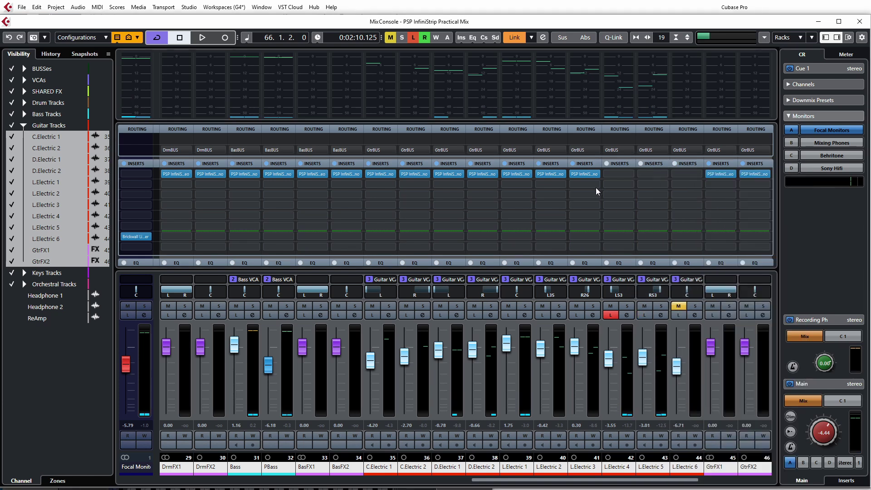
pyautogui.moveTo(586, 174); pyautogui.dragTo(687, 175)
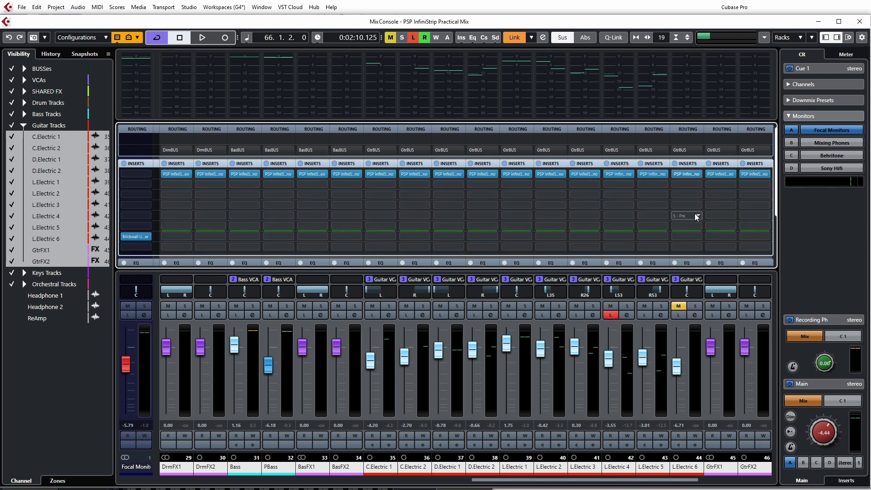
# Open L.Electric 4's PSP InfiniStrip, move its window over the mixer's centre and start playback.
pyautogui.click(619, 176)
pyautogui.moveTo(601, 159); pyautogui.dragTo(435, 126)
pyautogui.press('space')
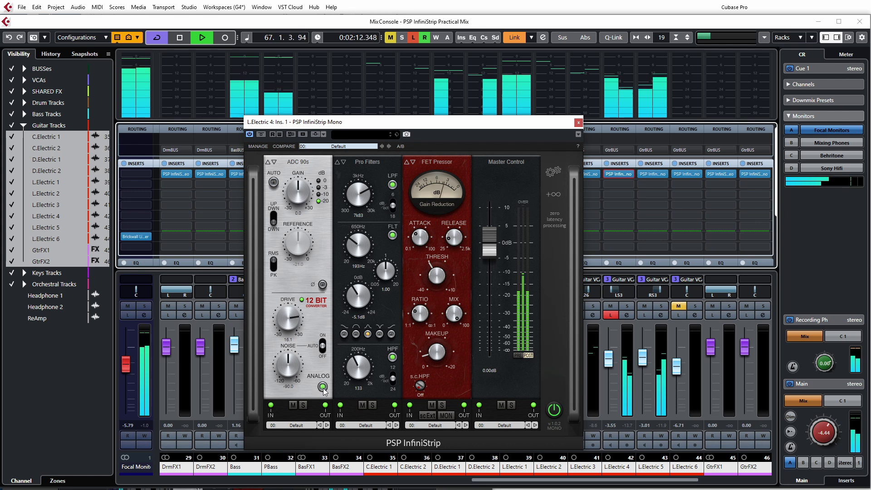
# Audition L.Electric 4 with ADC 90s, Pro Filters and FET Pressor all muted, and with only ADC 90s reactivated.
pyautogui.click(295, 407)
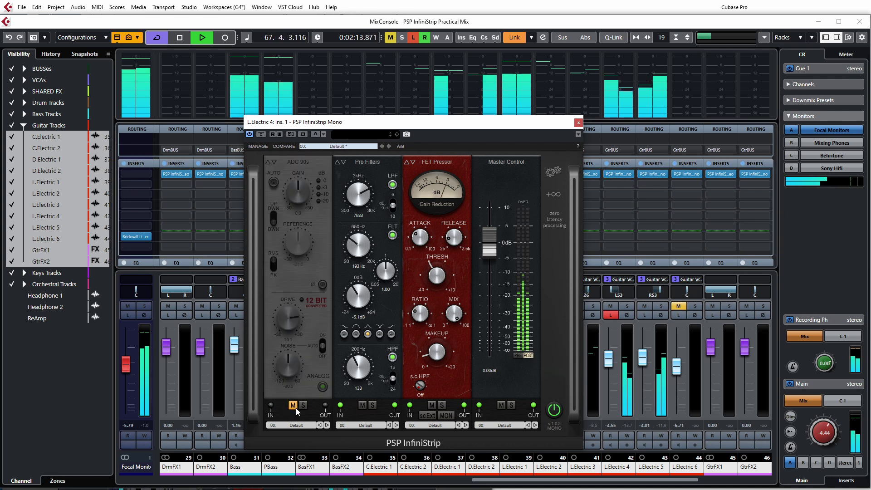
pyautogui.click(362, 405)
pyautogui.click(433, 405)
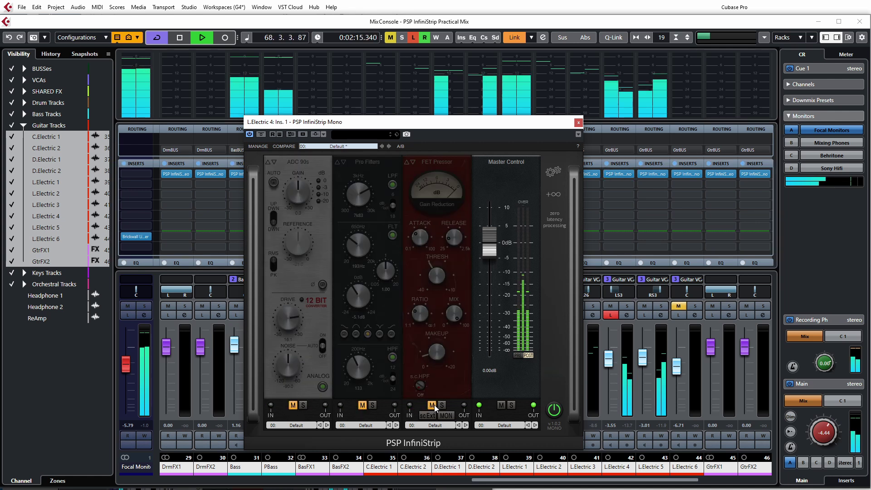
pyautogui.click(293, 405)
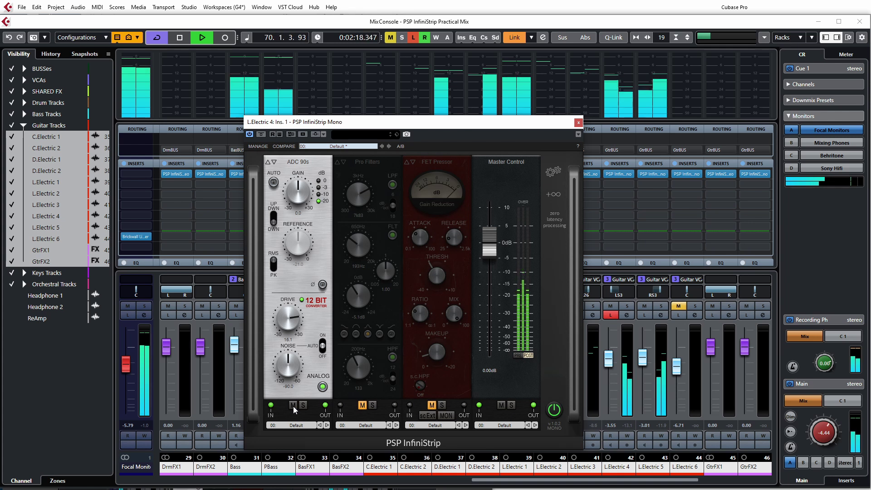
# Reactivate L.Electric 4's Pro Filters and set a 192 Hz high-pass, a 10k6 low-pass and a 3.1 dB cut at 3k39Hz.
pyautogui.click(362, 405)
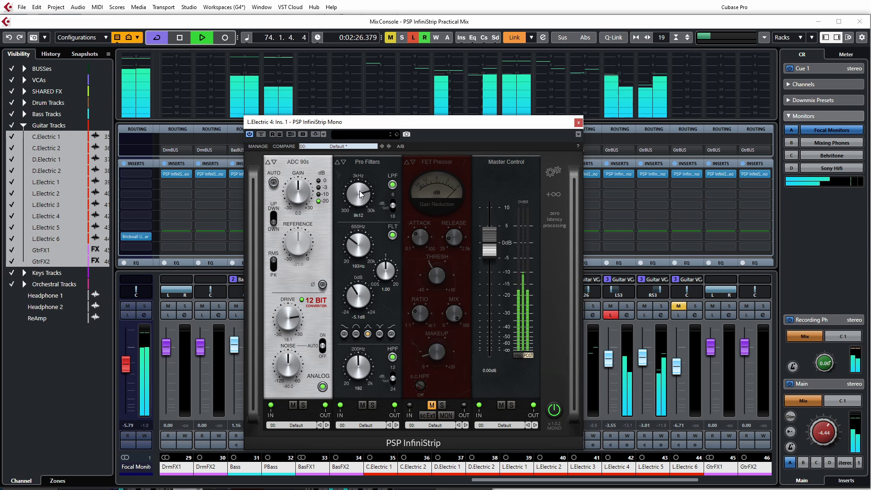
pyautogui.scroll(1, 361, 191)
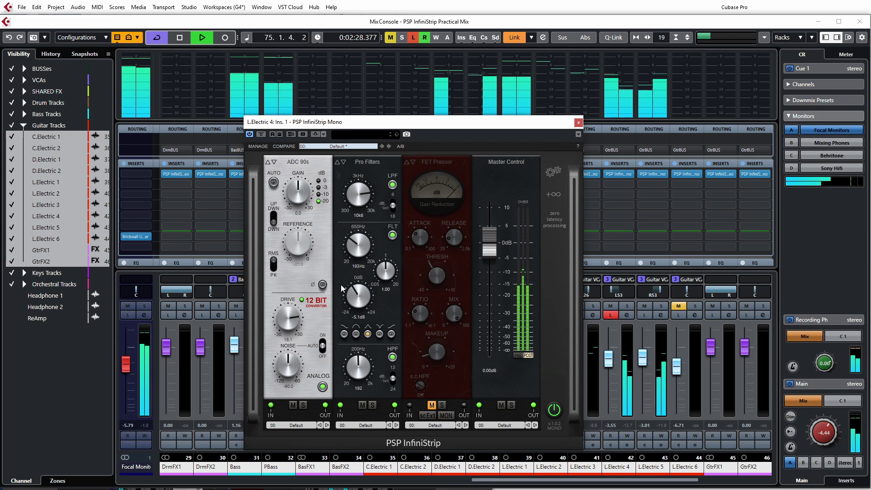
pyautogui.moveTo(363, 265); pyautogui.dragTo(362, 201)
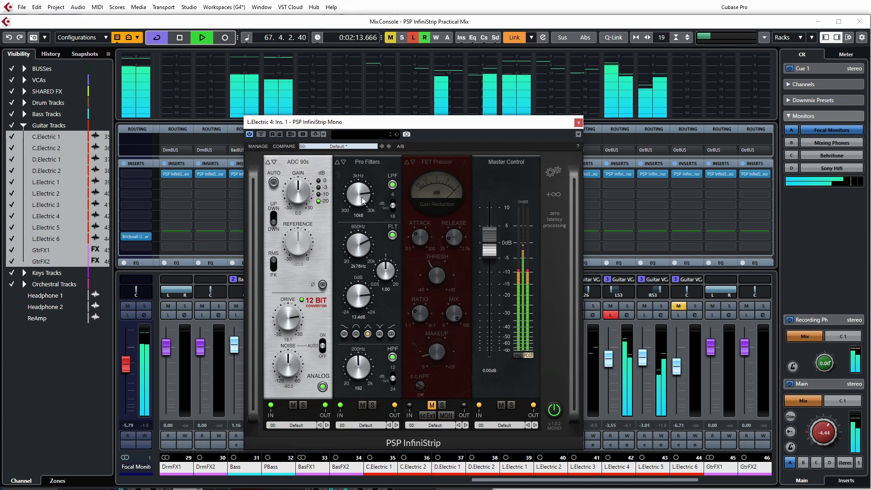
pyautogui.moveTo(358, 294); pyautogui.dragTo(361, 345)
pyautogui.moveTo(361, 296); pyautogui.dragTo(364, 300)
# Reactivate L.Electric 4's FET Pressor and adjust its attack, threshold and release, with a 2.4:1 ratio and 3.4 makeup gain.
pyautogui.click(431, 404)
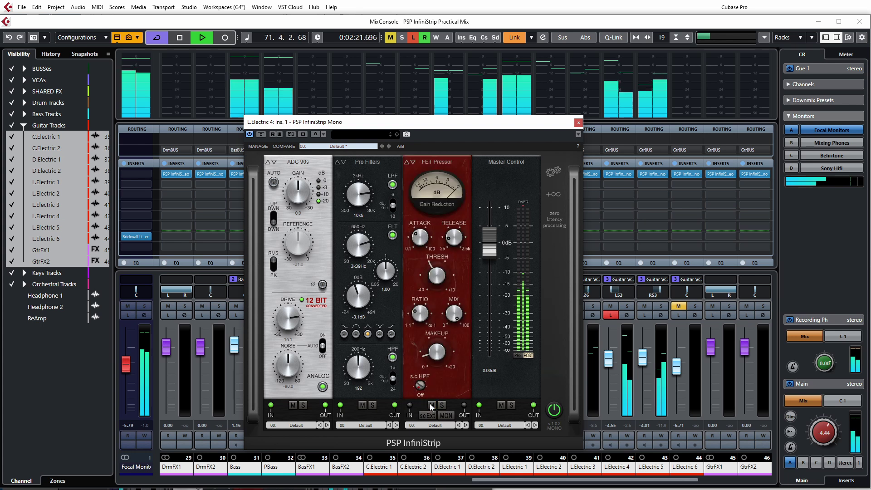
pyautogui.moveTo(436, 278)
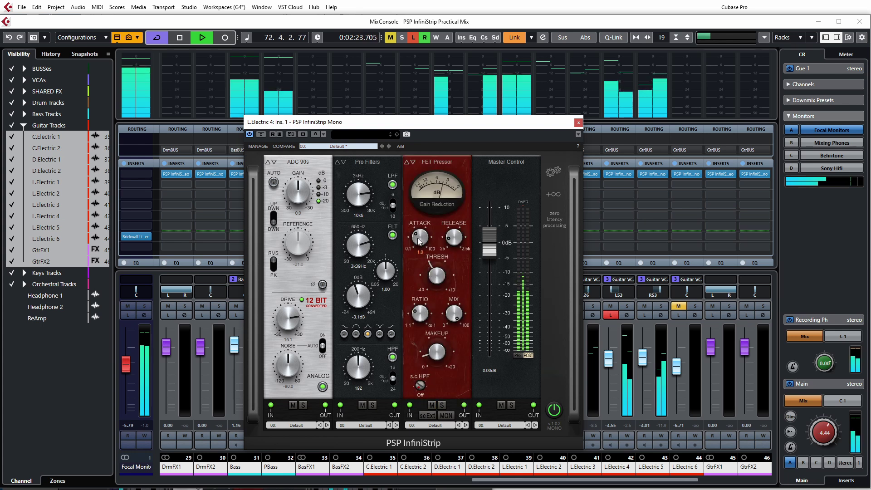
pyautogui.moveTo(433, 281); pyautogui.dragTo(434, 274)
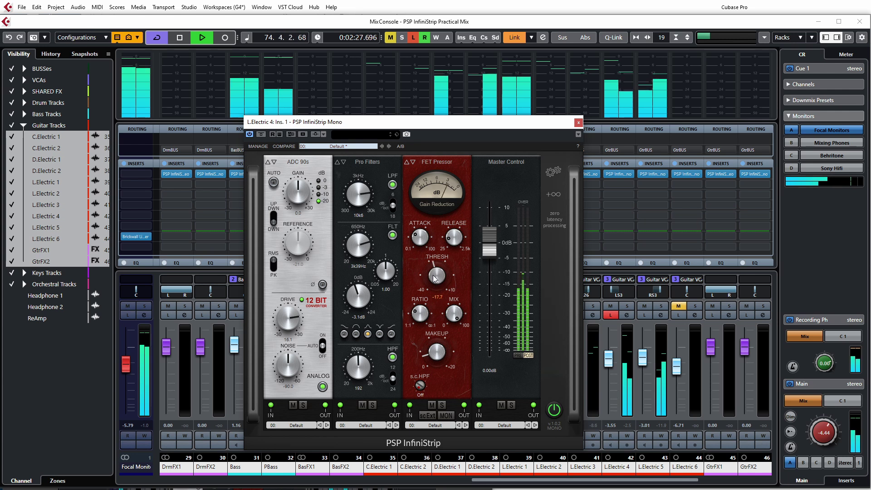
pyautogui.moveTo(455, 241)
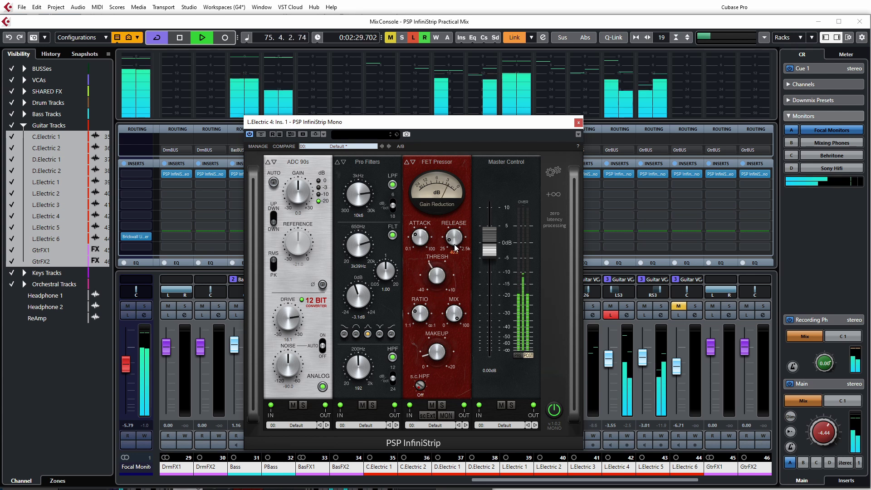
pyautogui.moveTo(421, 320)
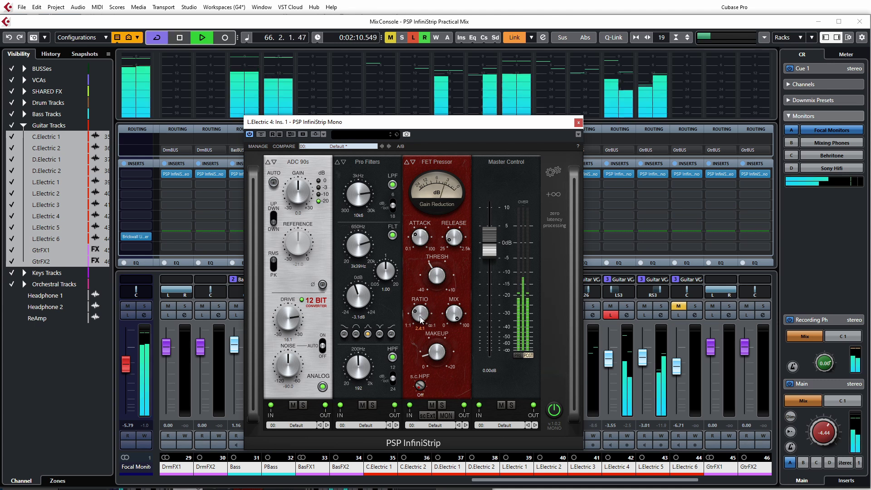
pyautogui.moveTo(433, 359)
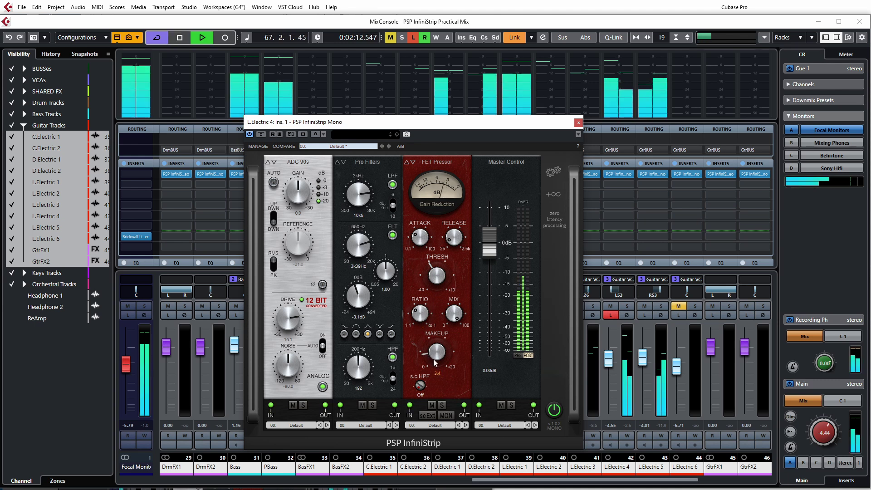
# Compare L.Electric 4 with its whole PSP InfiniStrip bypassed and active, and close the plug-in.
pyautogui.click(556, 411)
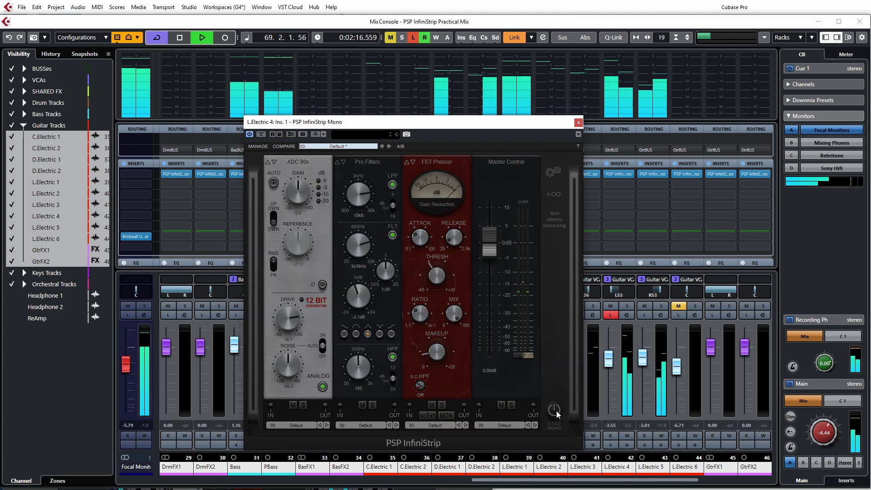
pyautogui.click(556, 411)
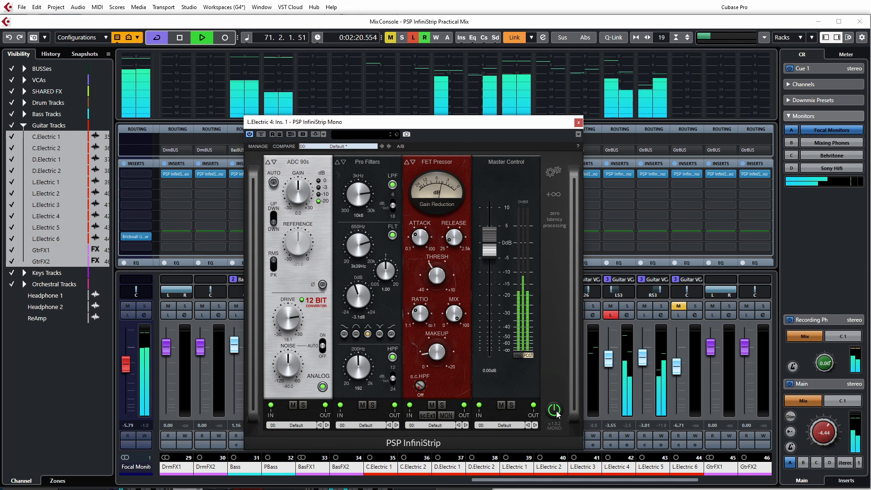
pyautogui.click(578, 122)
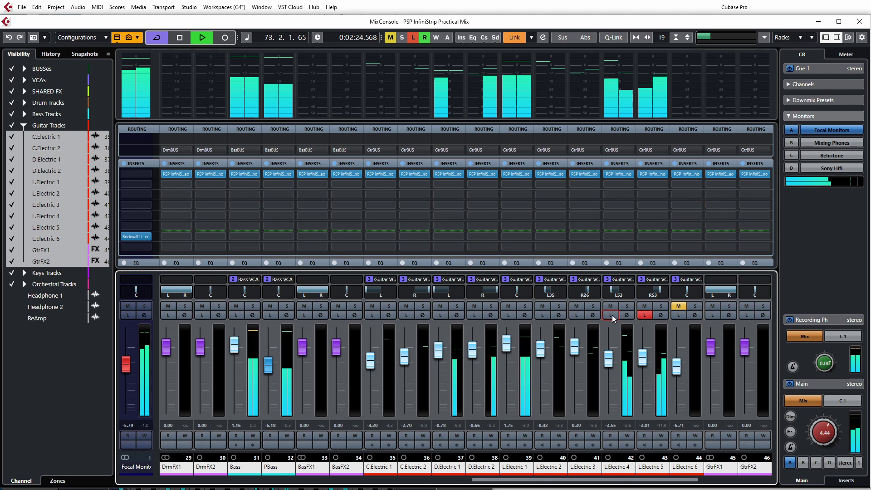
# Open L.Electric 5's PSP InfiniStrip and audition it with all three modules muted, and with only ADC 90s reactivated.
pyautogui.click(657, 172)
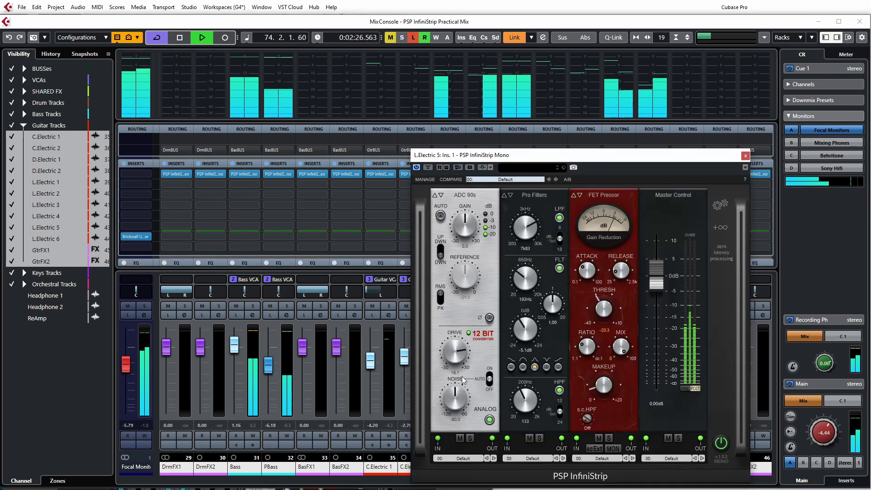
pyautogui.click(599, 438)
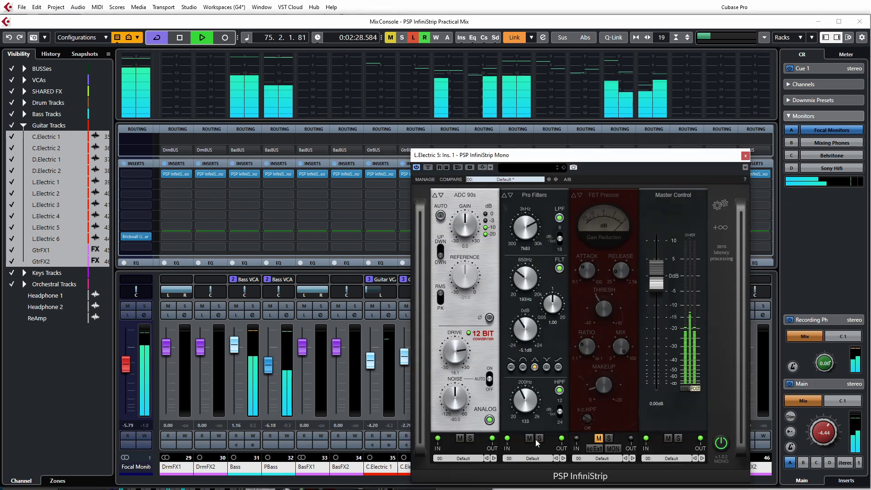
pyautogui.click(529, 438)
pyautogui.click(460, 438)
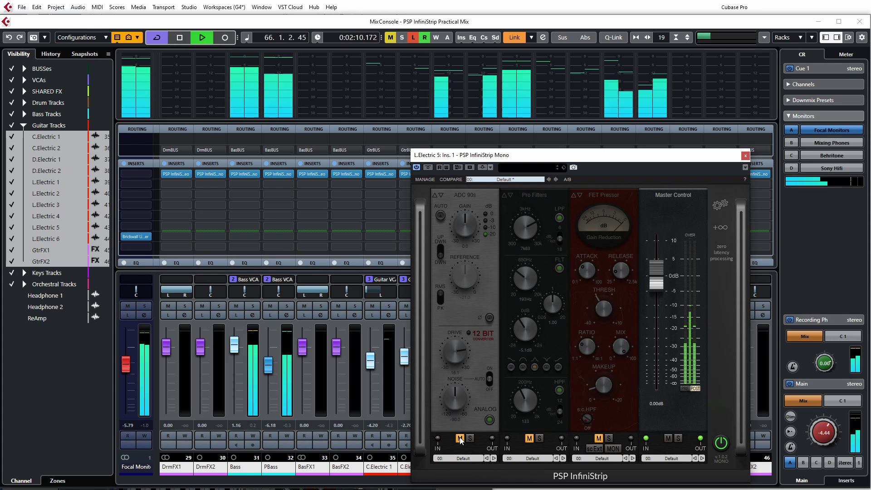
pyautogui.click(460, 439)
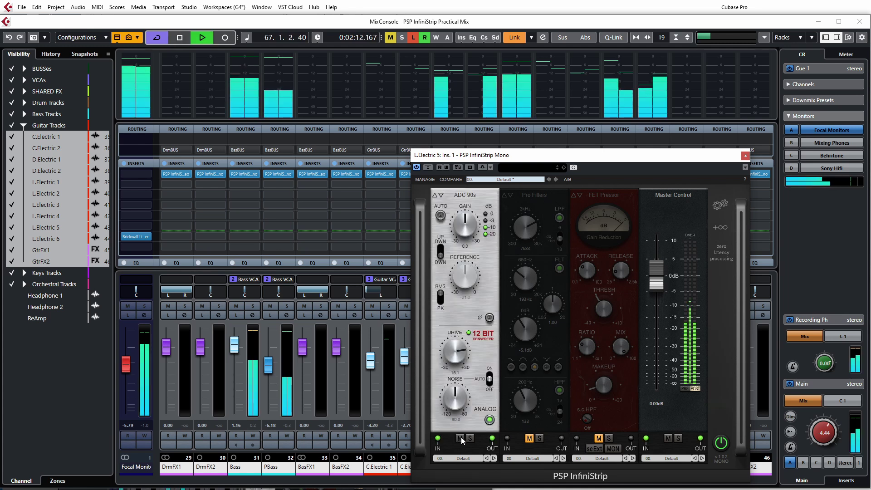
# Reactivate L.Electric 5's Pro Filters and set a 169 Hz high-pass, an 11k1 low-pass and a 2.8 dB cut at 3k16Hz.
pyautogui.click(529, 438)
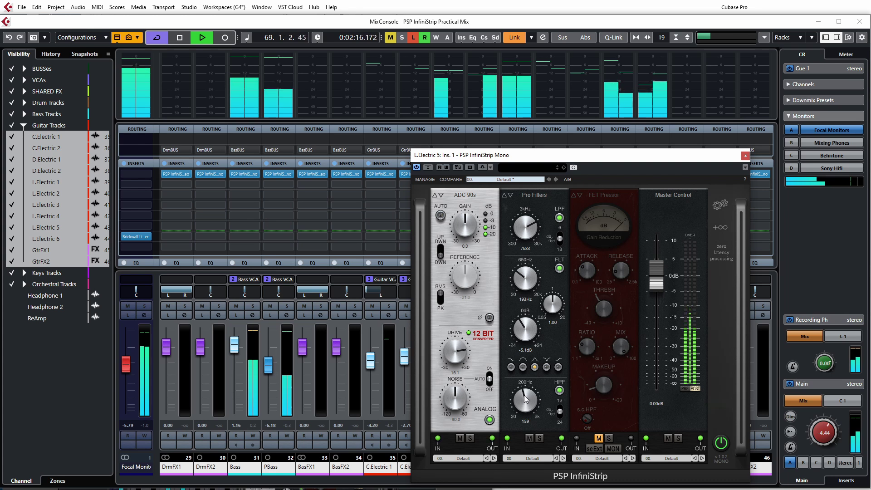
pyautogui.moveTo(534, 236); pyautogui.dragTo(533, 225)
pyautogui.scroll(3, 533, 227)
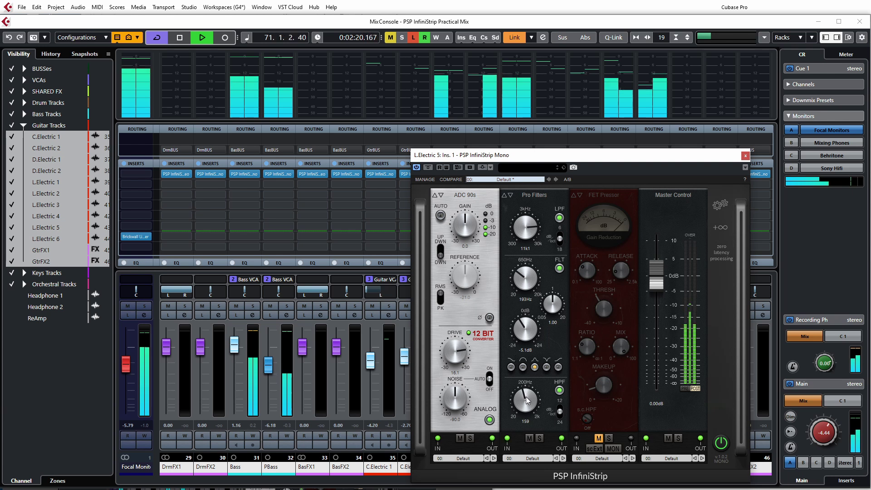
pyautogui.scroll(5, 526, 329)
pyautogui.scroll(-2, 528, 283)
pyautogui.moveTo(528, 285); pyautogui.dragTo(528, 306)
pyautogui.moveTo(530, 272); pyautogui.dragTo(539, 232)
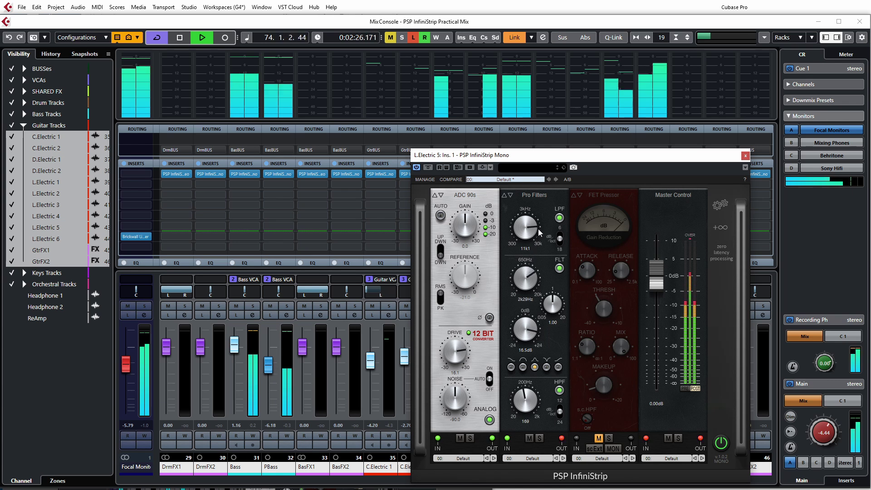
pyautogui.moveTo(526, 328); pyautogui.dragTo(528, 344)
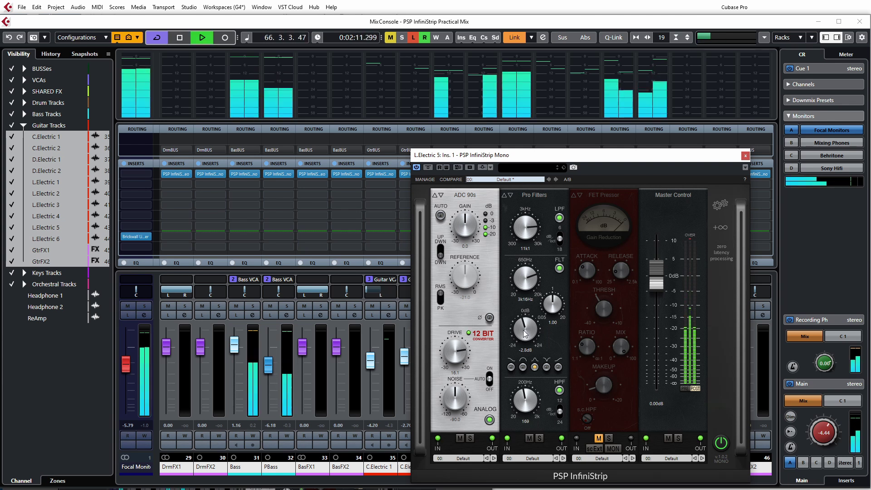
# Reactivate L.Electric 5's FET Pressor with a 2.4:1 ratio and 3.2 makeup gain, compare it muted and active, and close the plug-in.
pyautogui.click(599, 438)
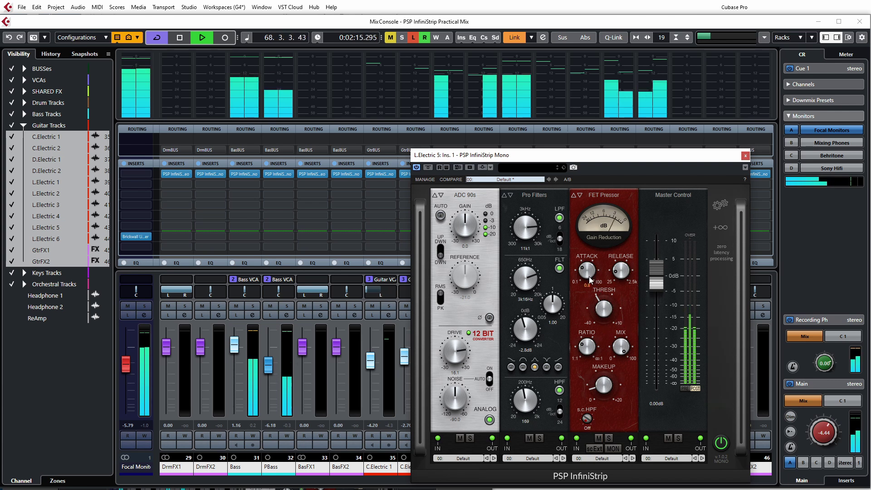
pyautogui.moveTo(617, 280)
pyautogui.moveTo(607, 315)
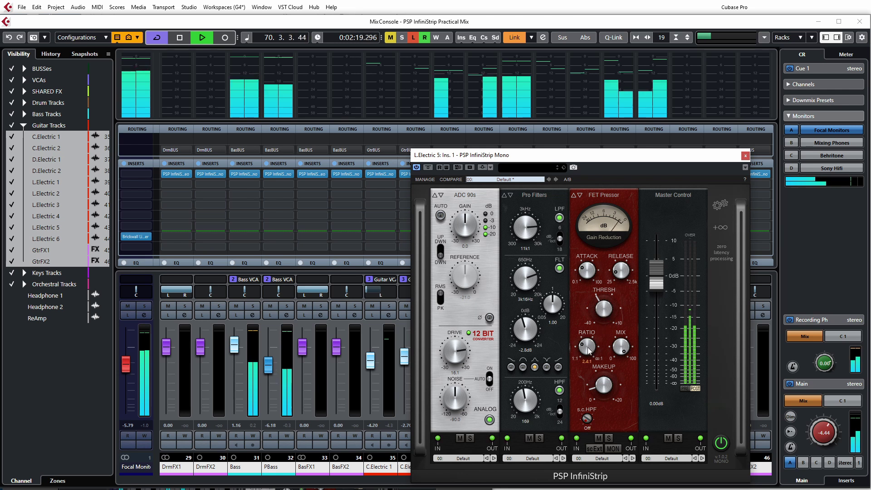
pyautogui.click(599, 438)
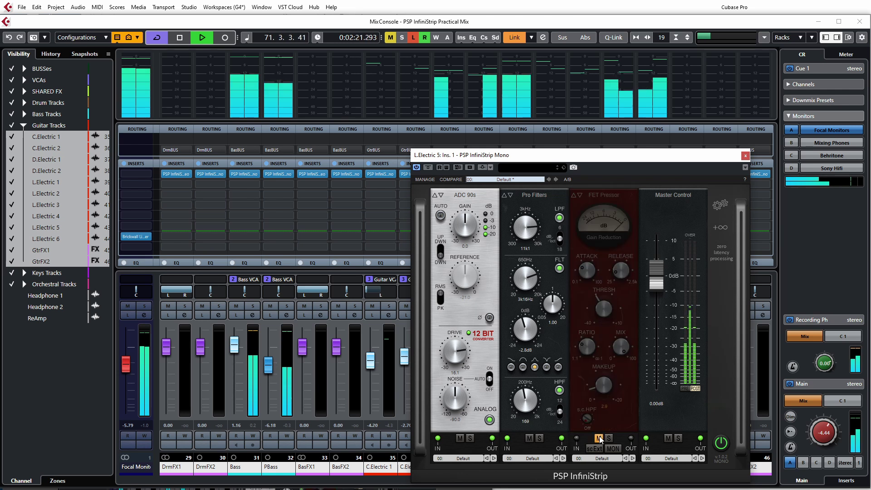
pyautogui.click(598, 437)
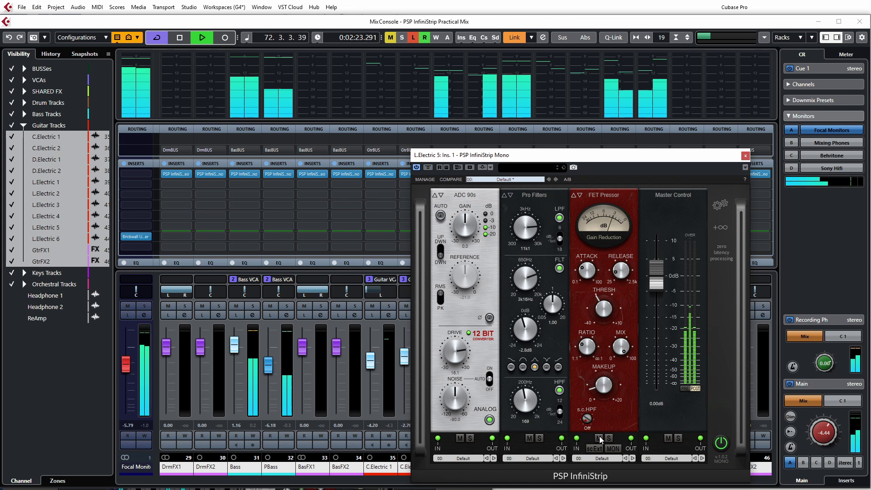
pyautogui.moveTo(599, 387)
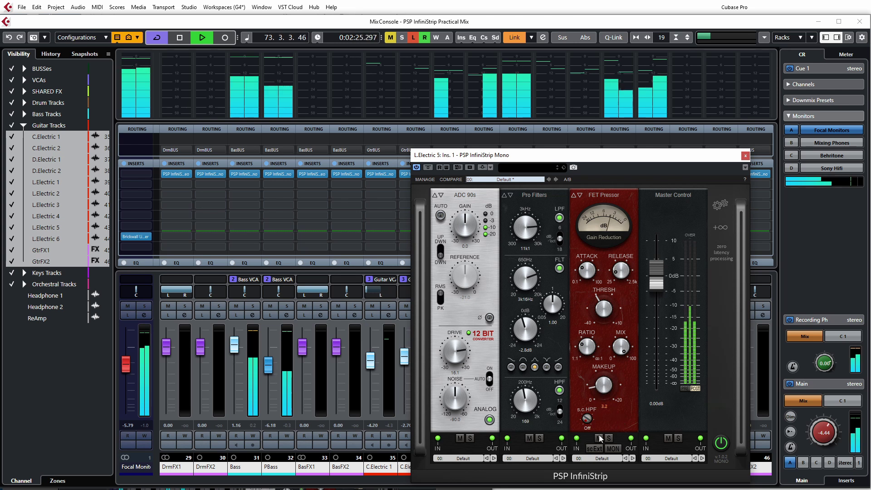
pyautogui.click(745, 155)
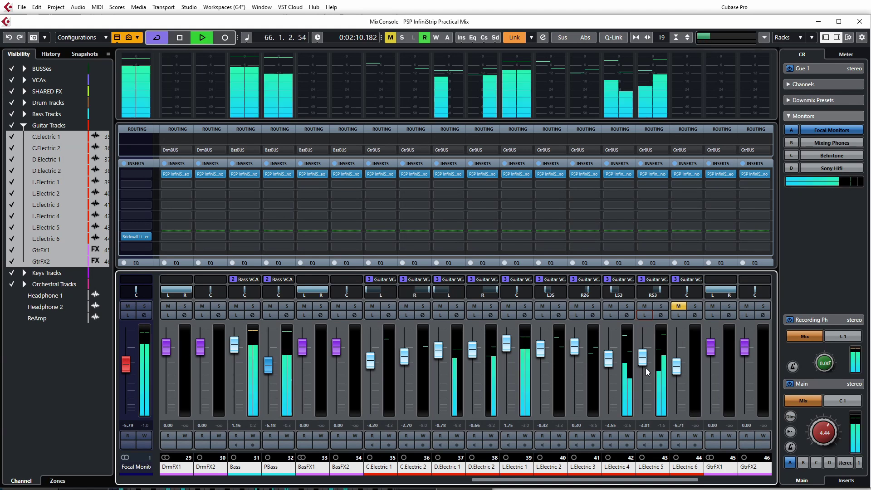
# Raise the L.Electric 4 and L.Electric 5 faders together to -0.01 and 0.53, and stop playback.
pyautogui.click(610, 367)
pyautogui.keyDown('ctrl'); pyautogui.click(642, 402); pyautogui.keyUp('ctrl')
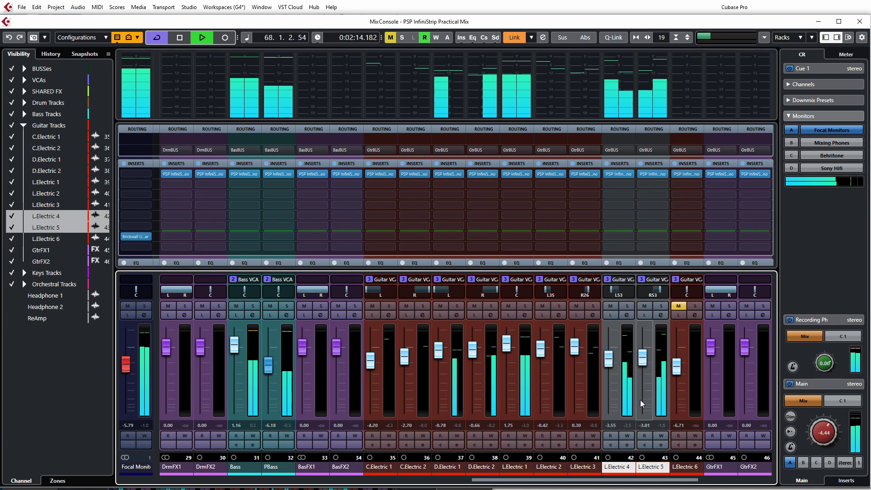
pyautogui.moveTo(649, 369); pyautogui.dragTo(645, 351)
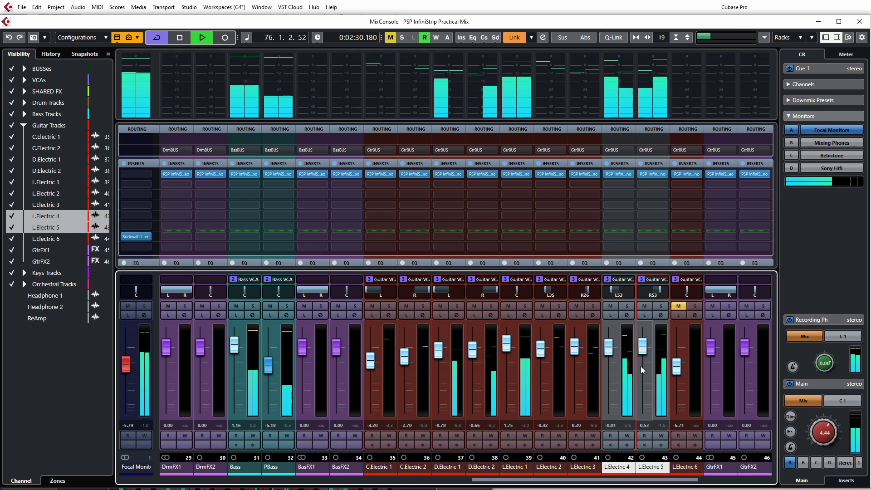
pyautogui.press('space')
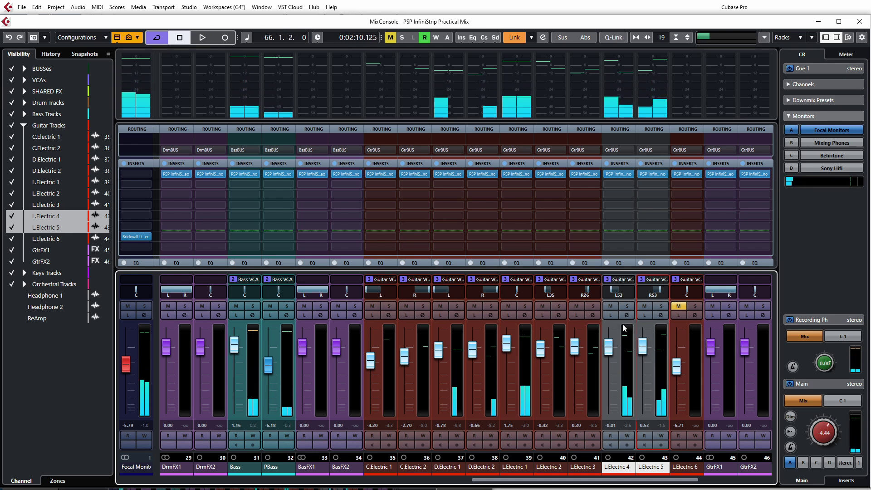
# Place the project cursor at bar 121, where L.Electric 6's part begins, and return to the MixConsole.
pyautogui.press('F3')
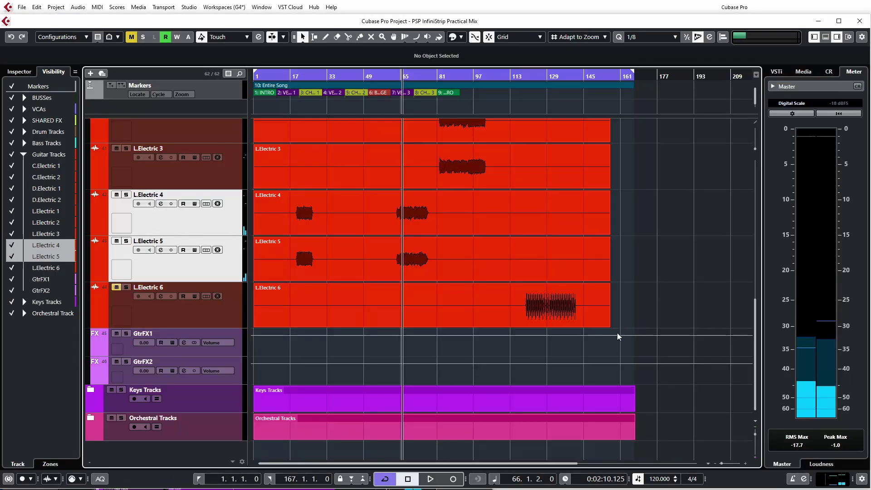
pyautogui.click(533, 109)
pyautogui.click(529, 108)
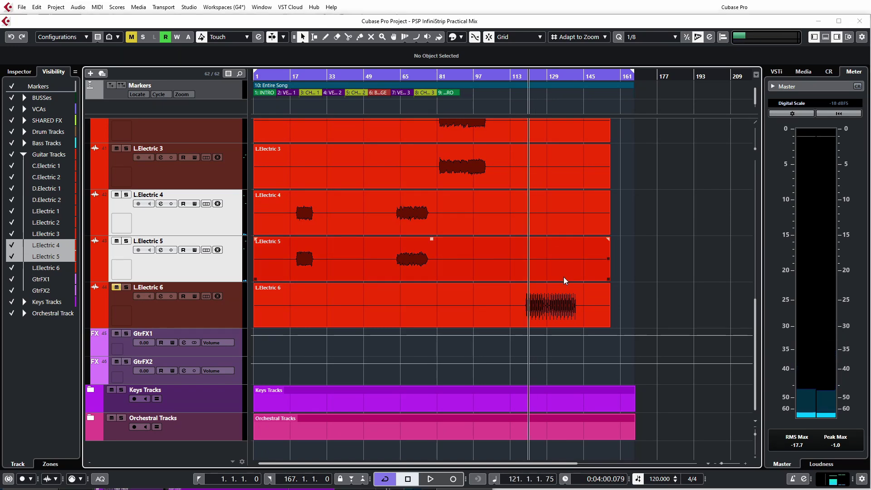
pyautogui.press('F3')
# Unmute L.Electric 6 and play its section with Listen enabled on the channel.
pyautogui.click(677, 306)
pyautogui.press('space')
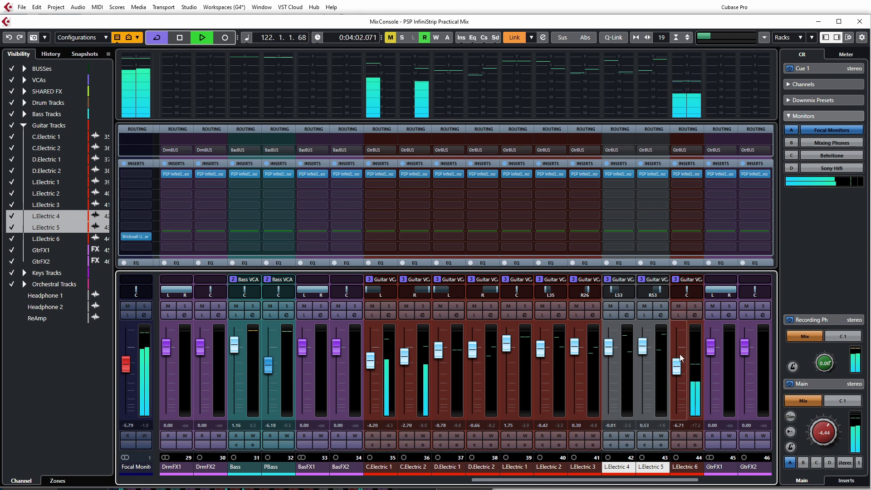
pyautogui.click(679, 315)
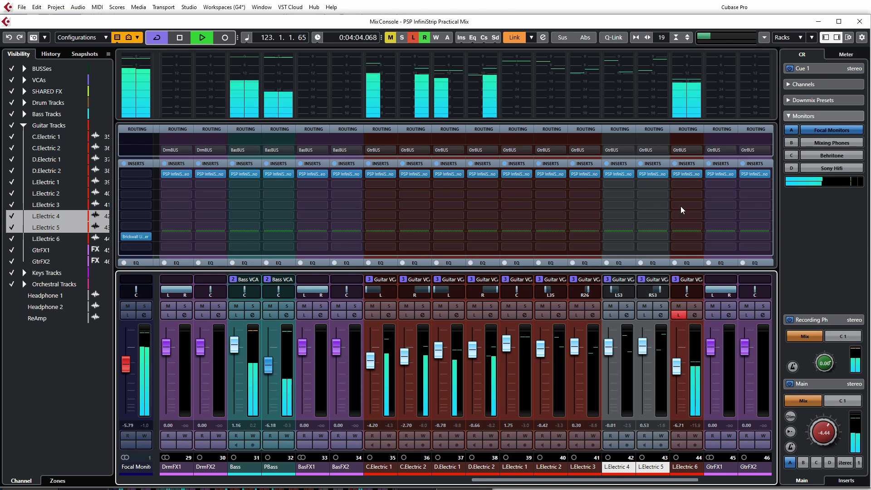
# Open L.Electric 6's PSP InfiniStrip and audition it with all three modules muted, and with only ADC 90s reactivated.
pyautogui.click(686, 174)
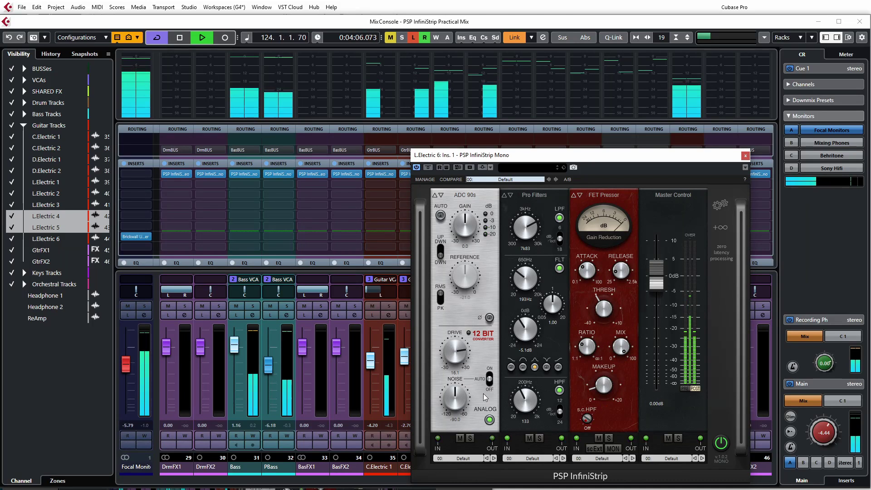
pyautogui.click(599, 438)
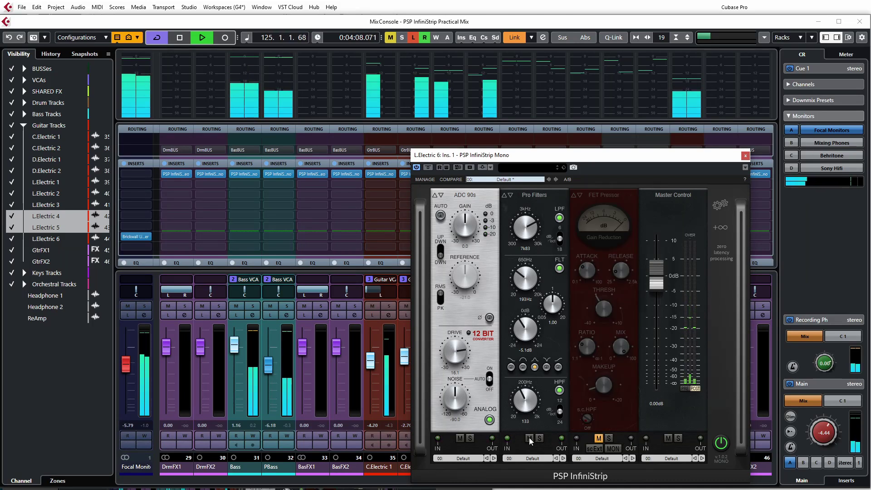
pyautogui.click(529, 438)
pyautogui.click(460, 438)
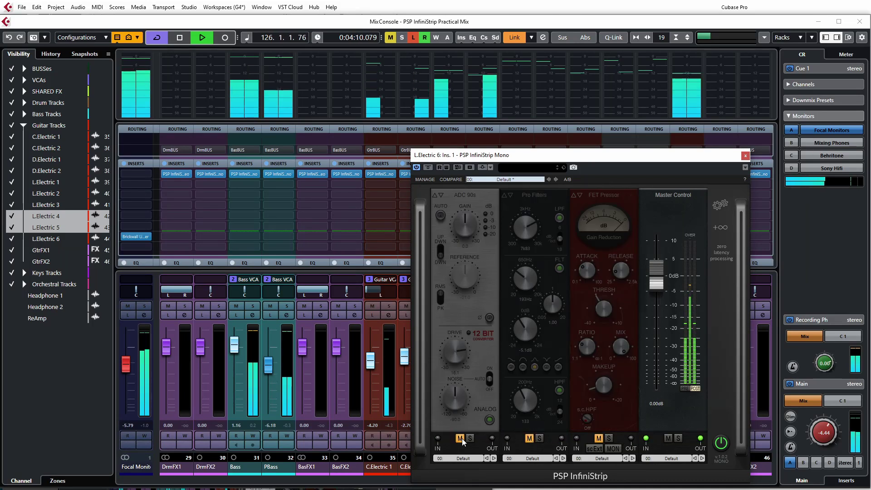
pyautogui.click(460, 438)
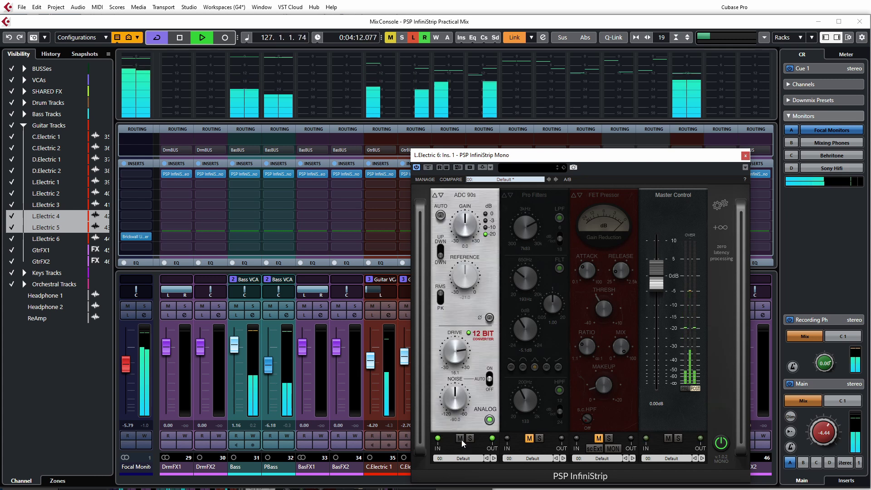
# Set the ADC 90s drive on L.Electric 6 to 28.1 and compare the module muted and active.
pyautogui.scroll(1, 457, 346)
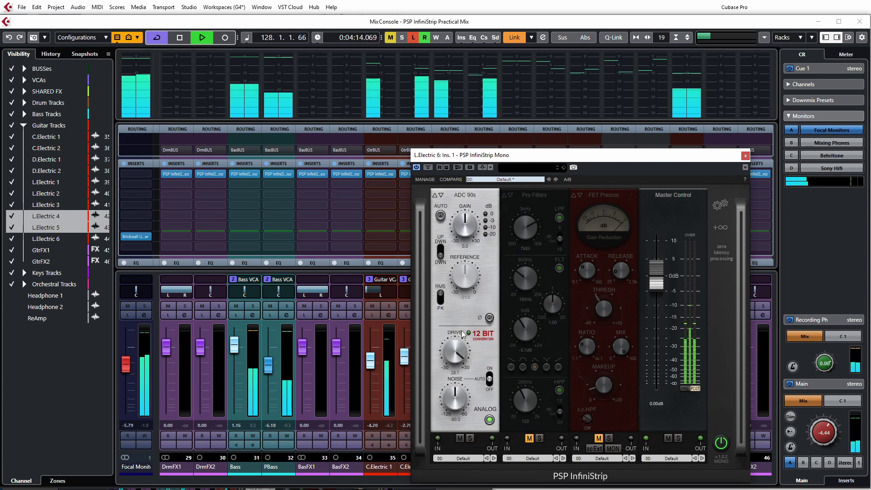
pyautogui.click(460, 437)
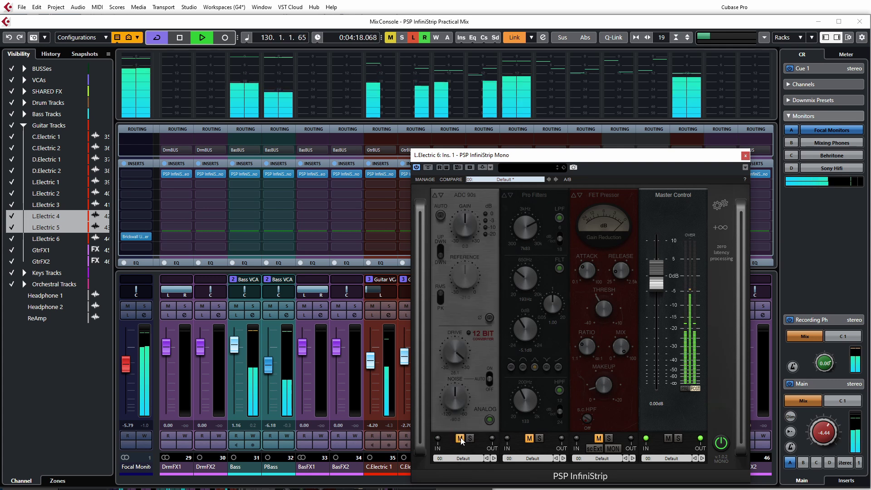
pyautogui.click(459, 438)
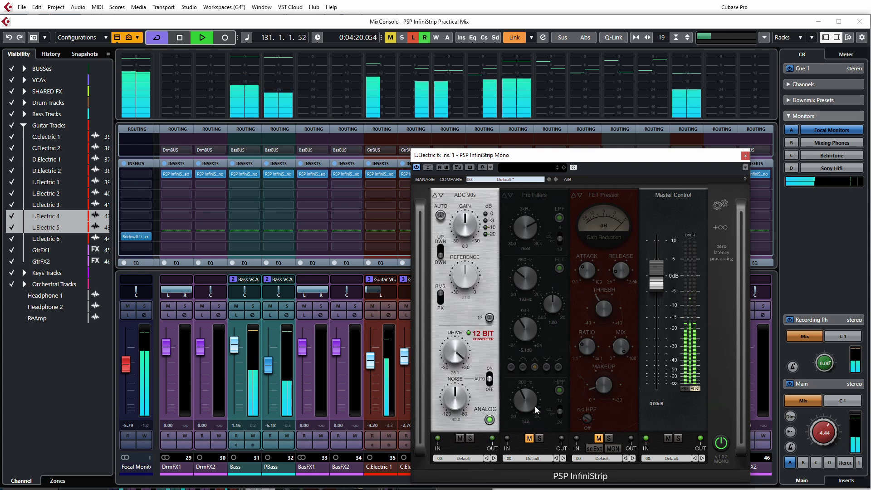
# Reactivate L.Electric 6's Pro Filters with an 81.5 Hz high-pass and an 18k6 low-pass, switch the FLT band off and replay the section.
pyautogui.click(528, 438)
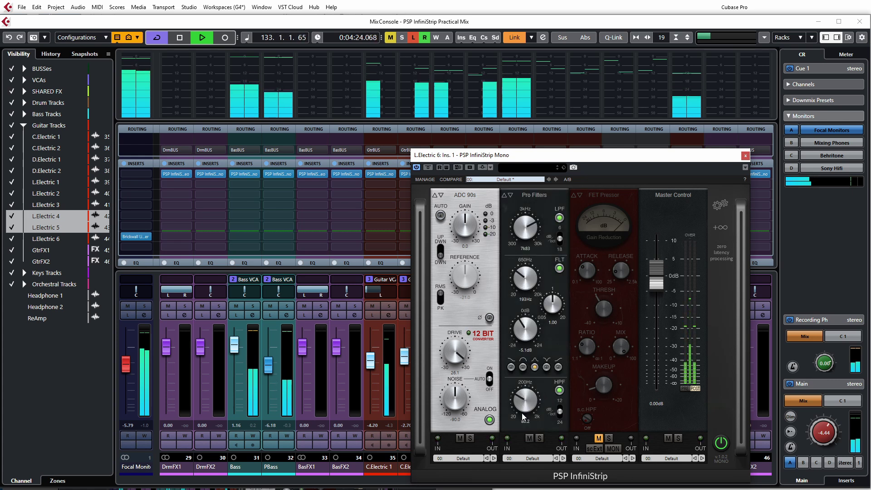
pyautogui.moveTo(523, 417); pyautogui.dragTo(526, 410)
pyautogui.click(559, 268)
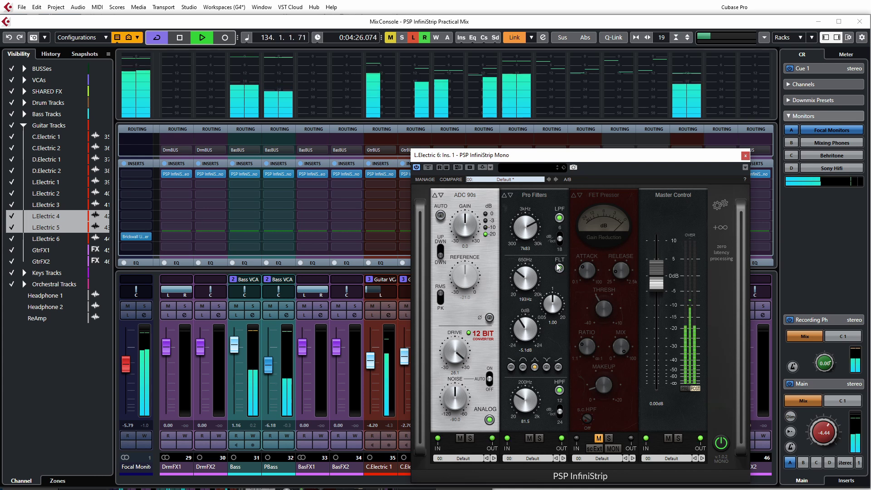
pyautogui.moveTo(525, 220)
pyautogui.mouseDown()
pyautogui.moveTo(533, 193)
pyautogui.moveTo(529, 205)
pyautogui.mouseUp()
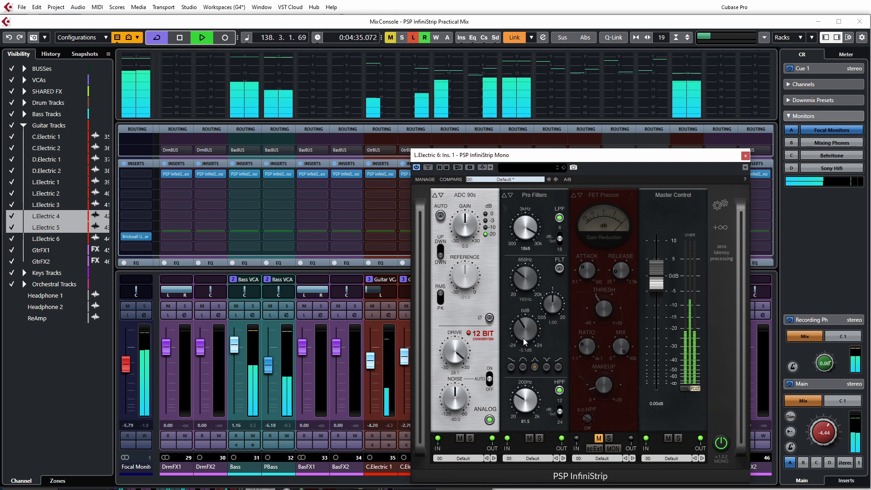
pyautogui.click(560, 268)
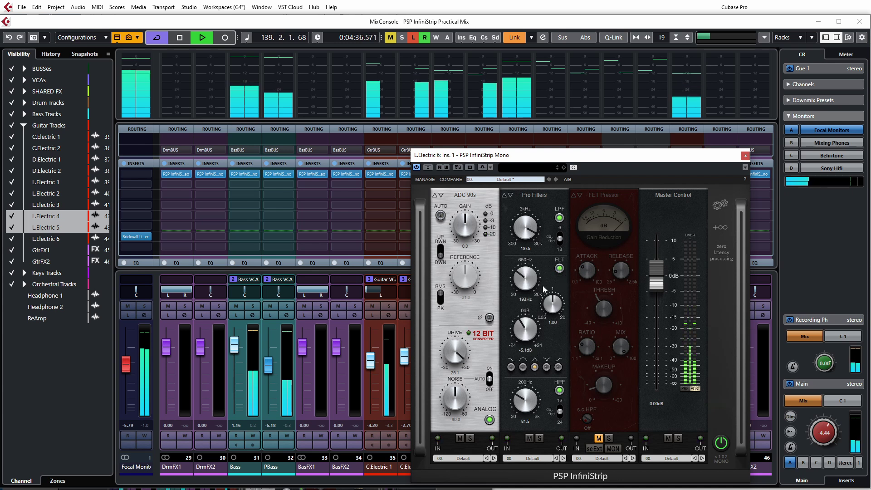
pyautogui.click(560, 269)
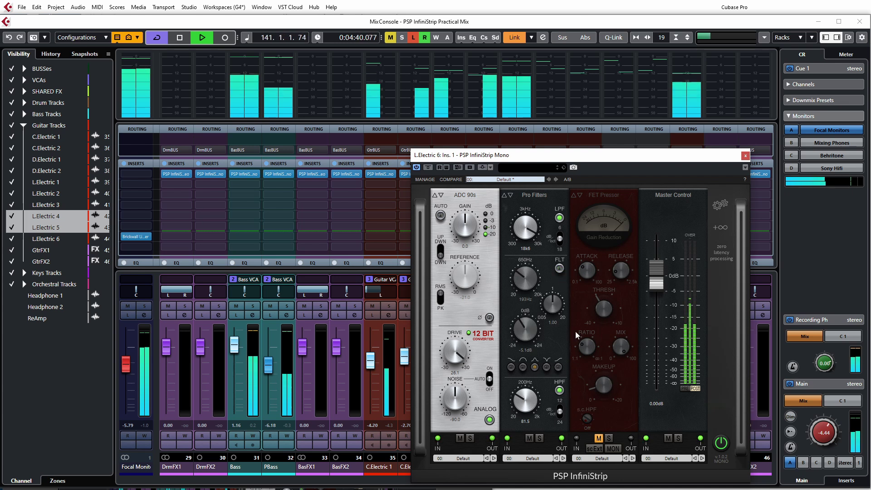
pyautogui.press('space')
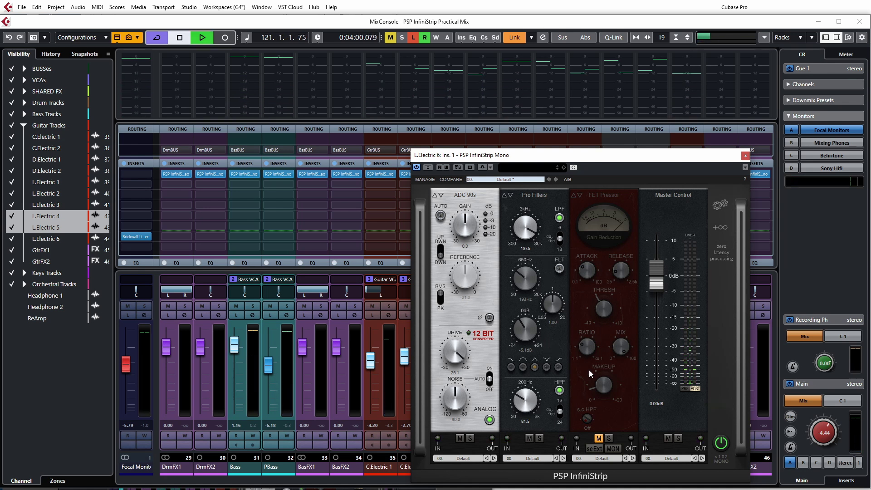
pyautogui.press('space')
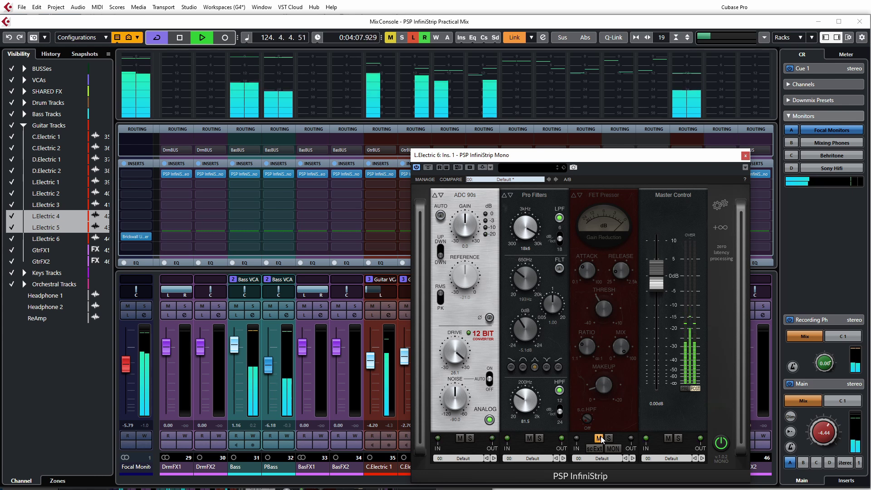
# Reactivate the FET Pressor on L.Electric 6 and replay the section while checking its attack, release, threshold, ratio and makeup settings.
pyautogui.press('space')
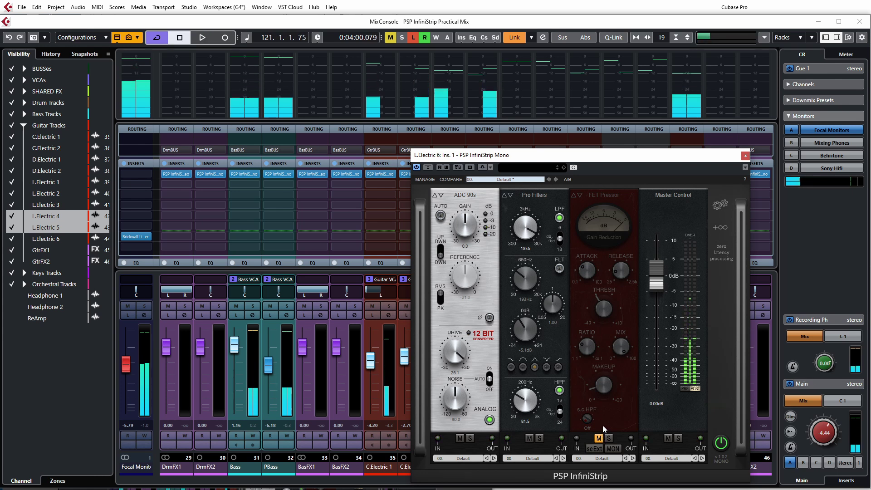
pyautogui.click(599, 438)
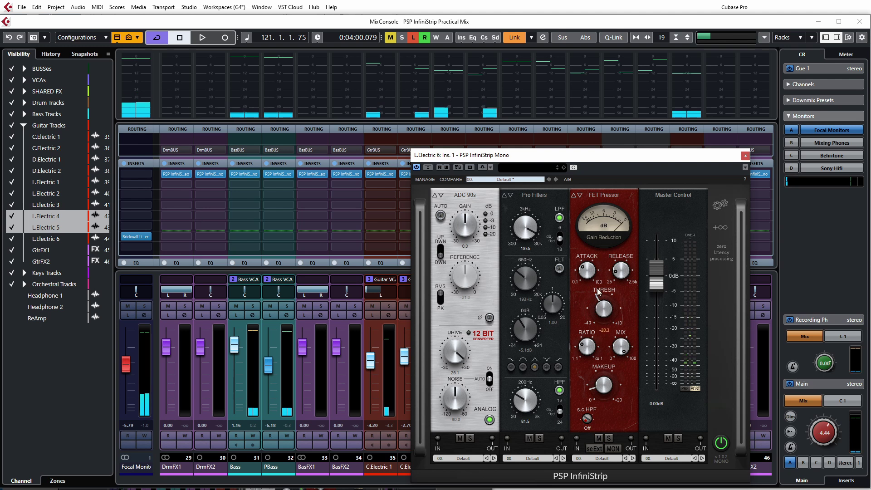
pyautogui.press('space')
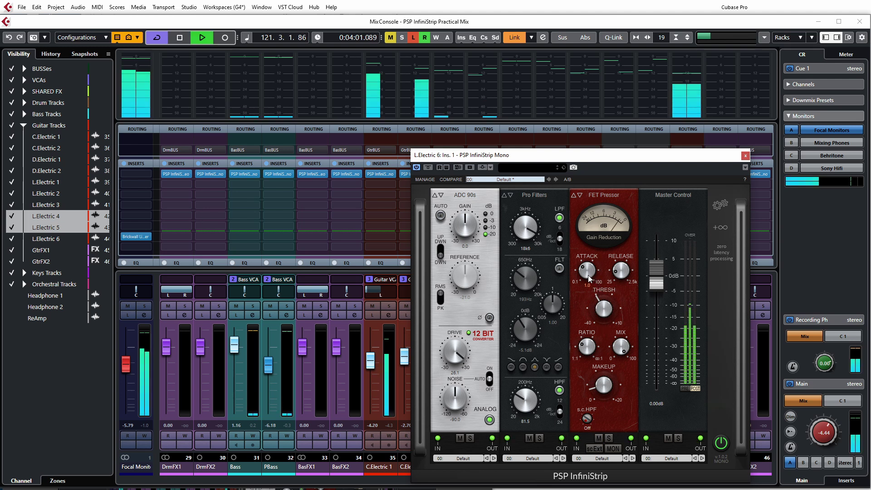
pyautogui.moveTo(583, 293); pyautogui.dragTo(583, 299)
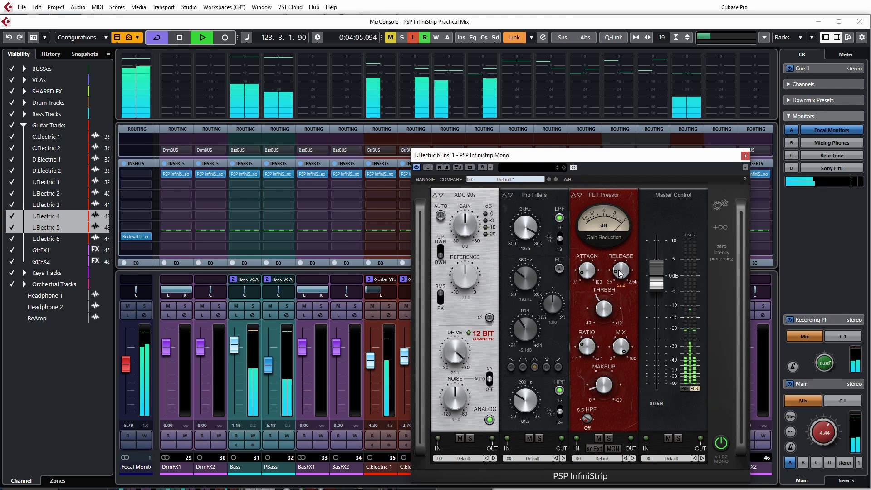
pyautogui.moveTo(604, 310)
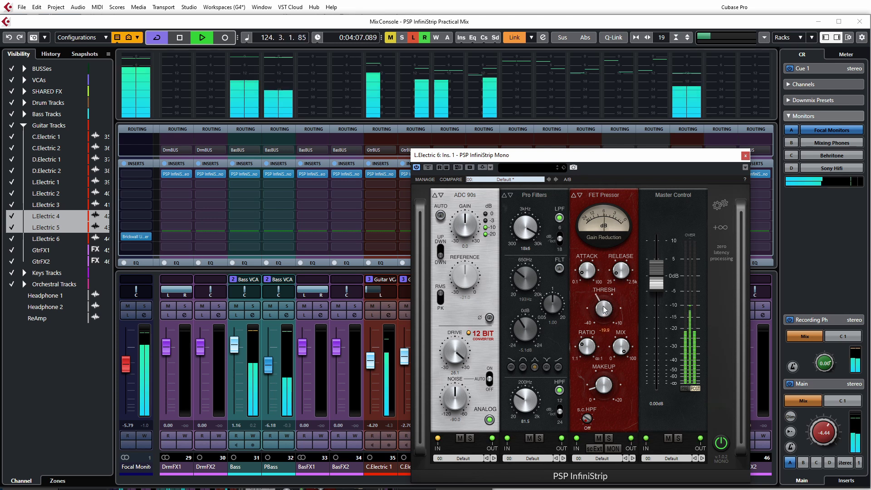
pyautogui.moveTo(589, 338)
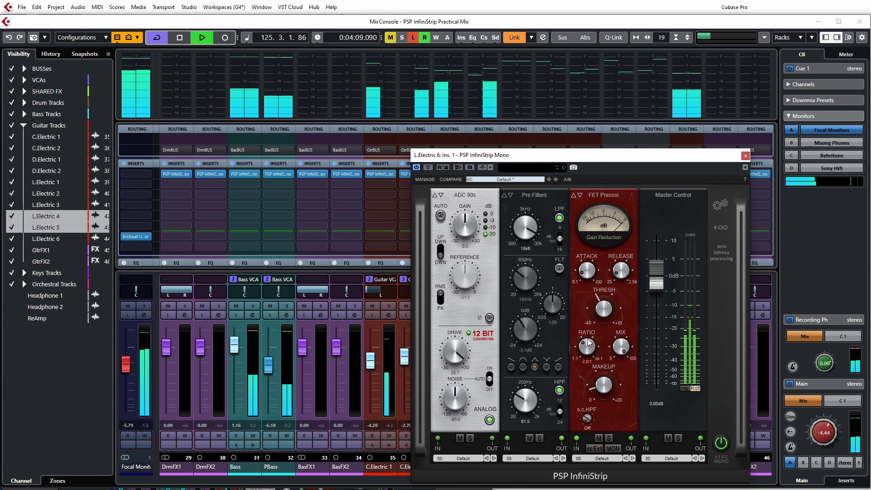
pyautogui.moveTo(602, 402)
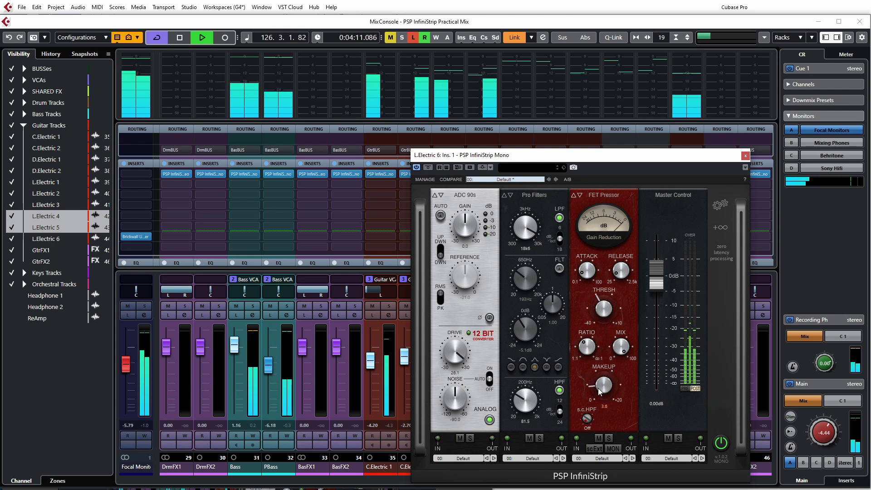
# Raise the FET Pressor makeup on L.Electric 6 to 5.8 while comparing the module muted and active, and close the plug-in.
pyautogui.click(598, 439)
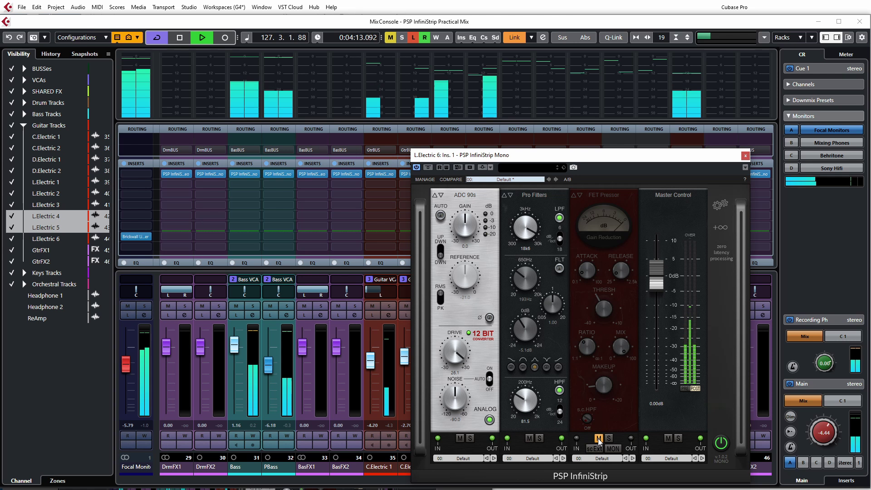
pyautogui.click(599, 439)
pyautogui.moveTo(598, 398)
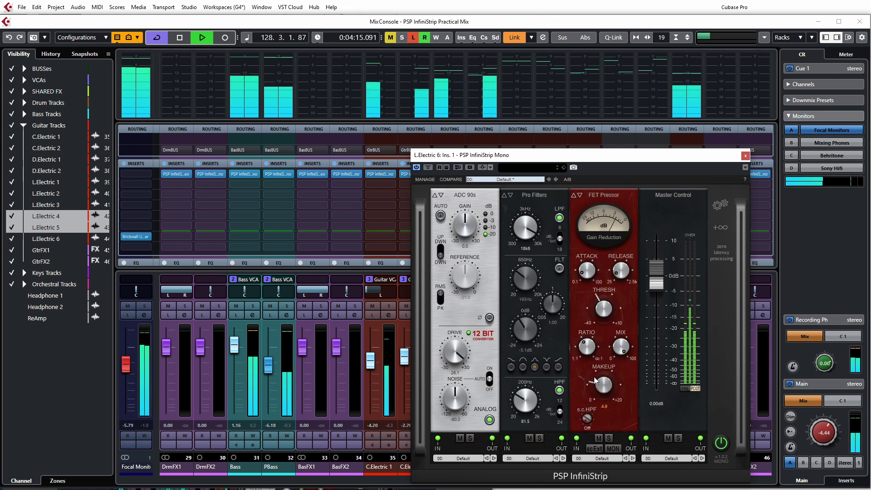
pyautogui.moveTo(594, 377); pyautogui.dragTo(594, 373)
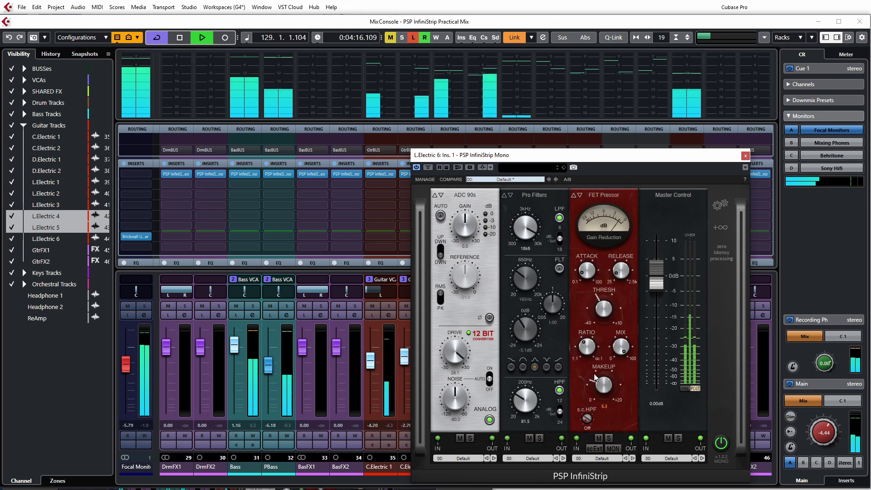
pyautogui.click(598, 439)
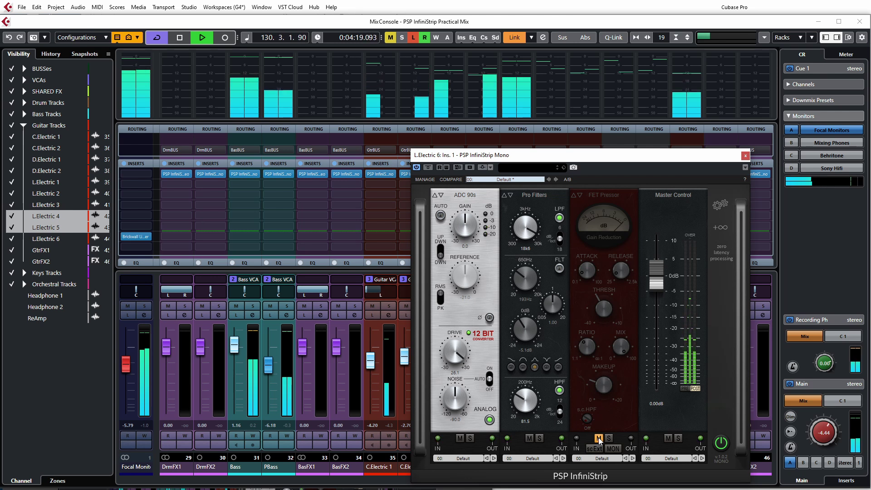
pyautogui.click(598, 439)
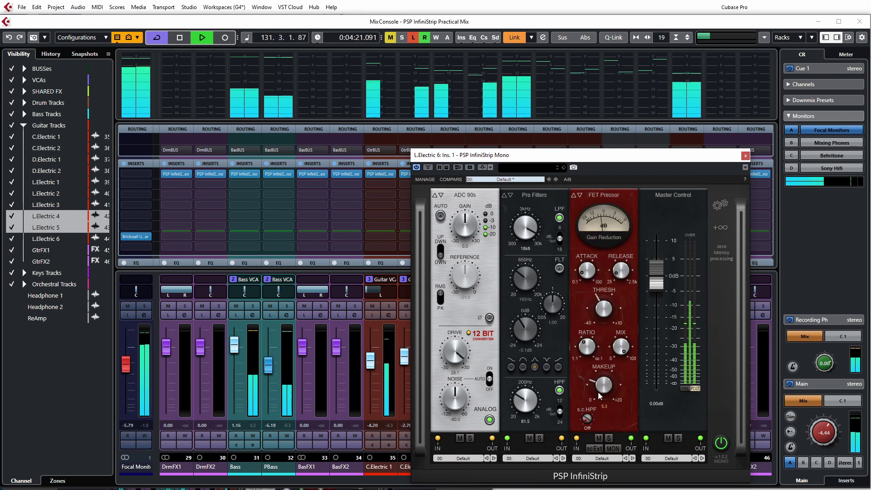
pyautogui.moveTo(601, 394); pyautogui.dragTo(599, 391)
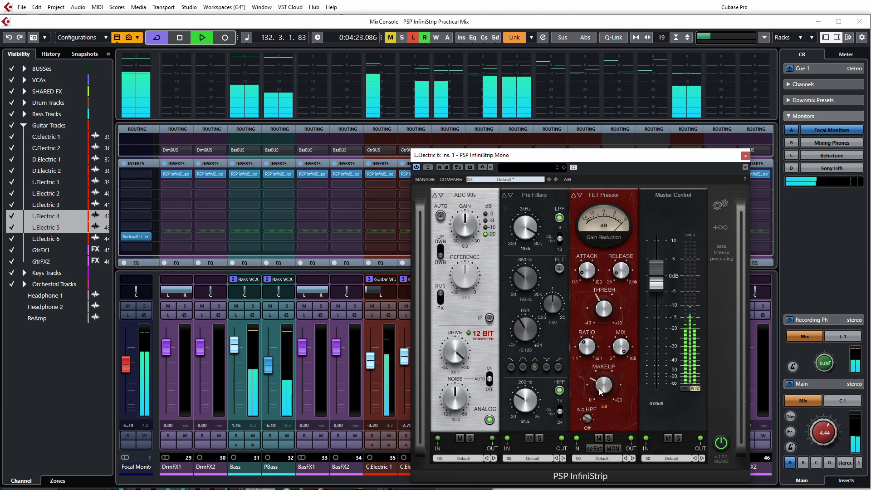
pyautogui.click(599, 438)
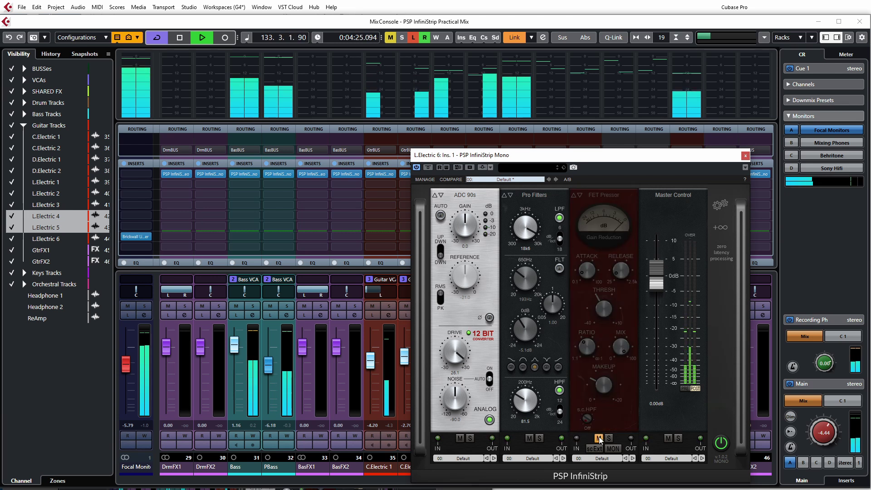
pyautogui.click(599, 439)
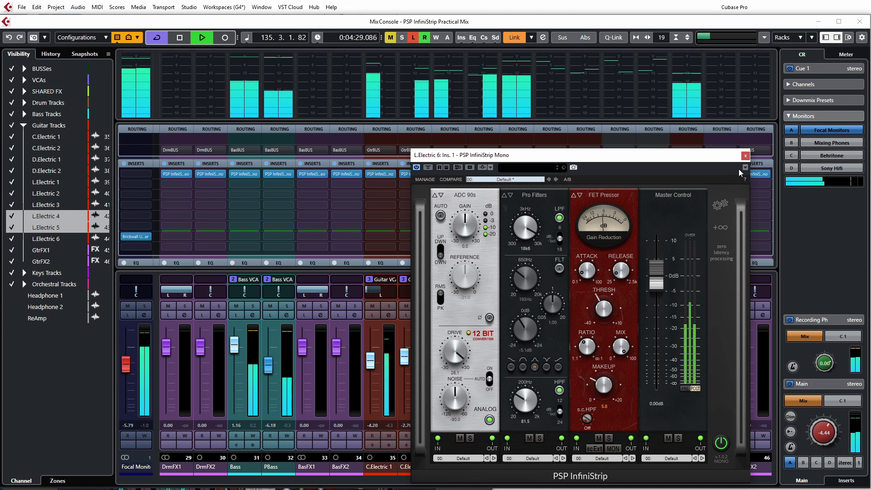
pyautogui.click(745, 155)
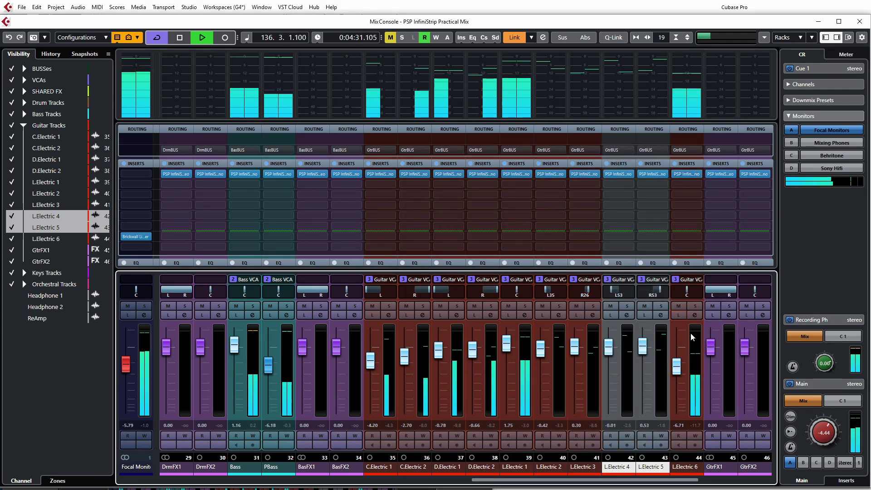
# Set the L.Electric 6 channel fader to about -6.54 dB.
pyautogui.click(677, 374)
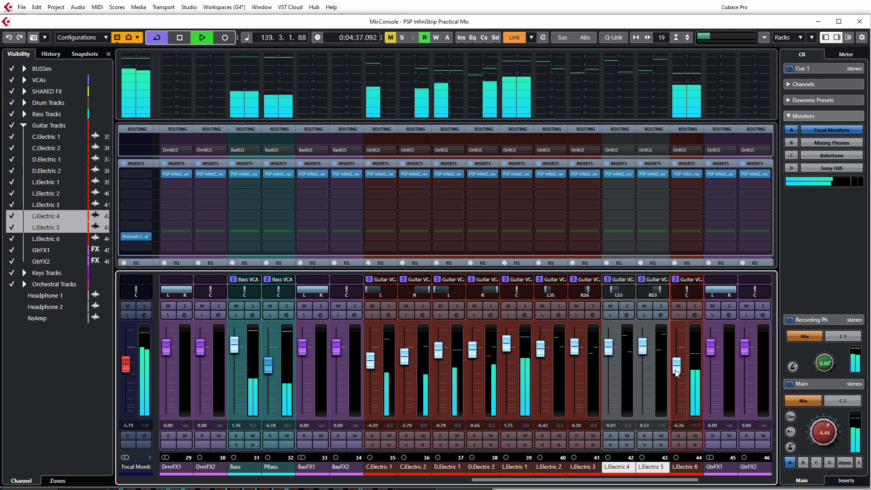
pyautogui.moveTo(675, 372); pyautogui.dragTo(682, 410)
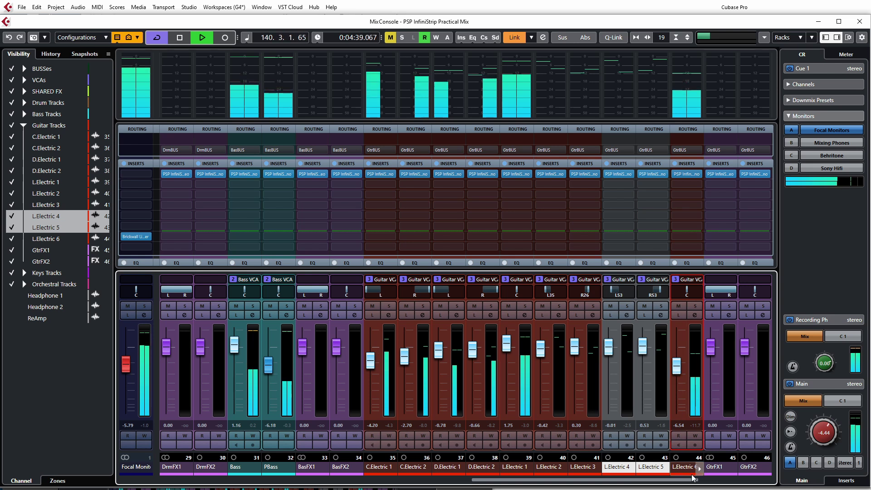
pyautogui.hscroll(2, 725, 473)
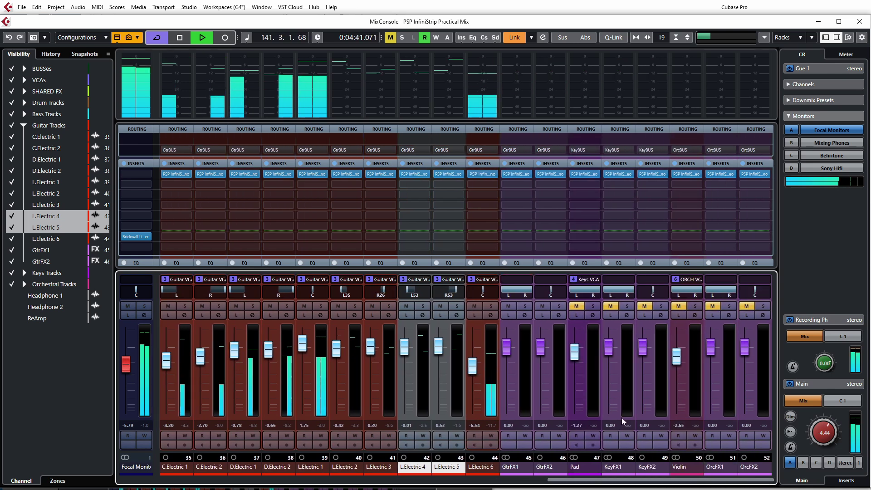
# Unmute the Pad channel, enable Listen on it and restart playback.
pyautogui.press('space')
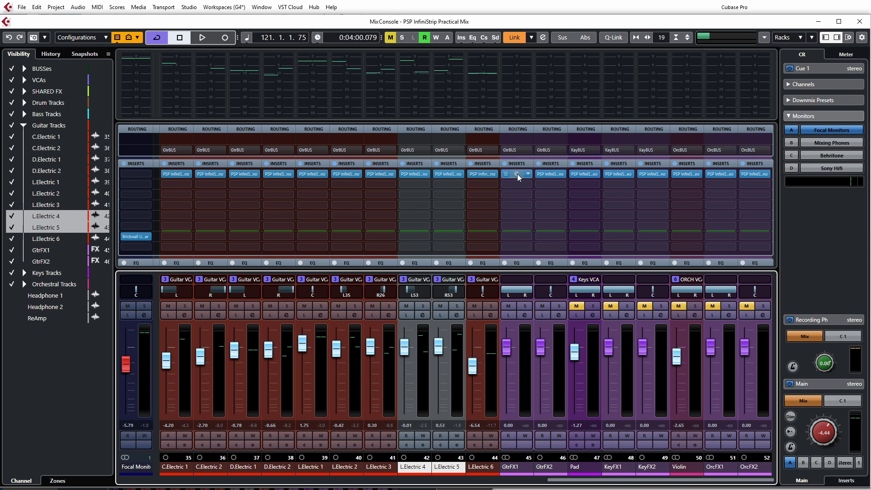
pyautogui.click(576, 315)
pyautogui.press('space')
# Collapse the Guitar Tracks folder and expand Keys Tracks in the project window, and return to the Pad channel in the MixConsole.
pyautogui.press('F3')
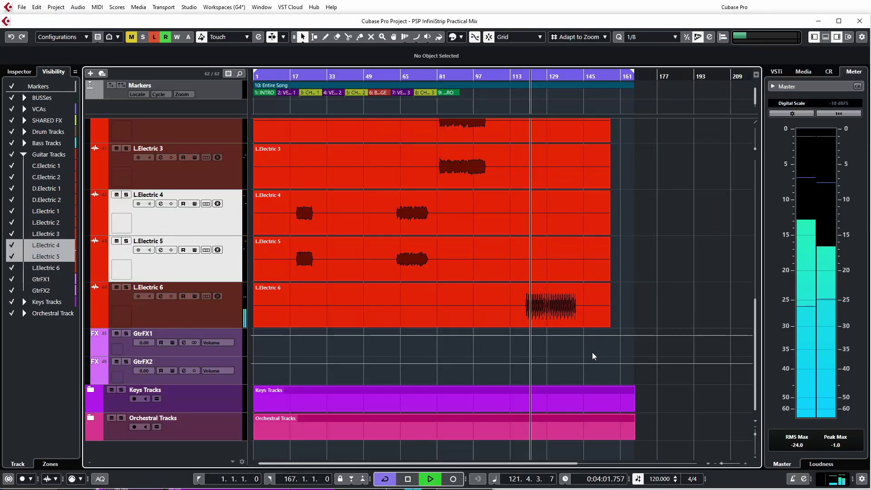
pyautogui.scroll(10, 333, 275)
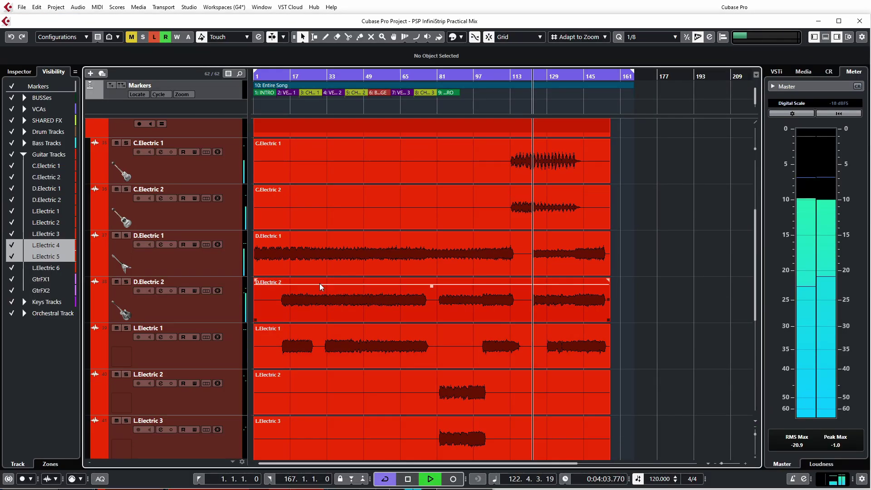
pyautogui.click(90, 269)
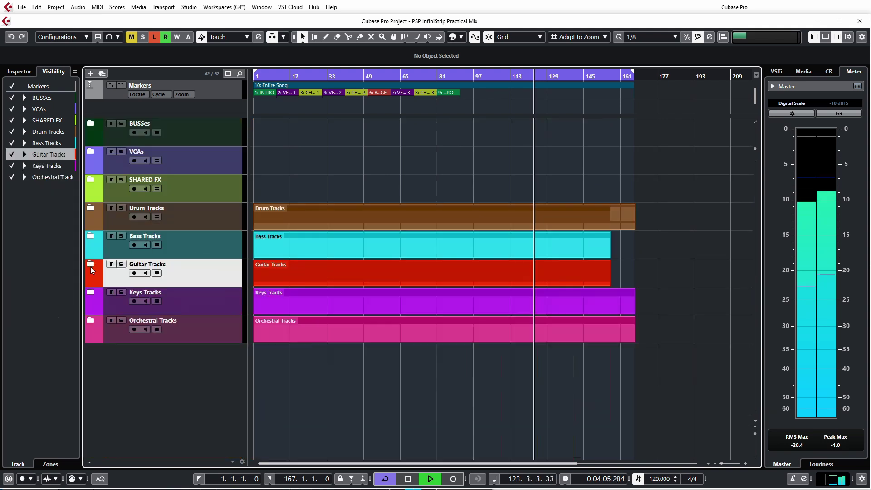
pyautogui.click(90, 292)
pyautogui.scroll(-1, 426, 323)
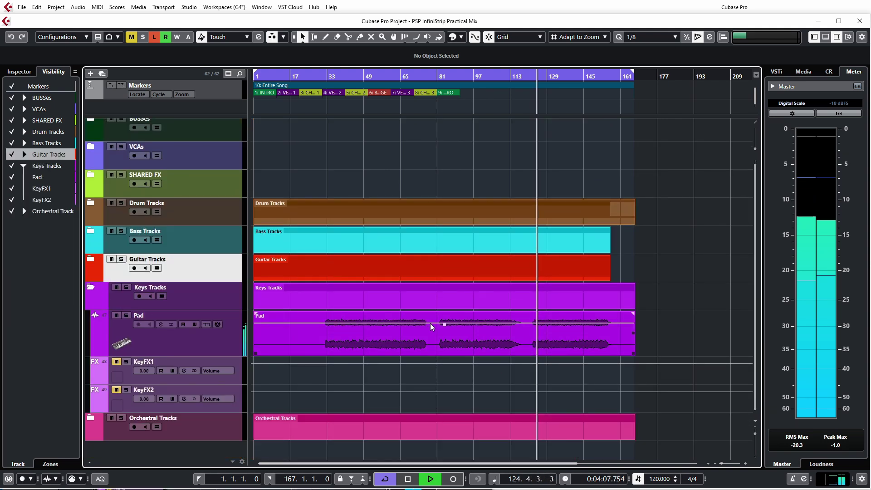
pyautogui.press('F3')
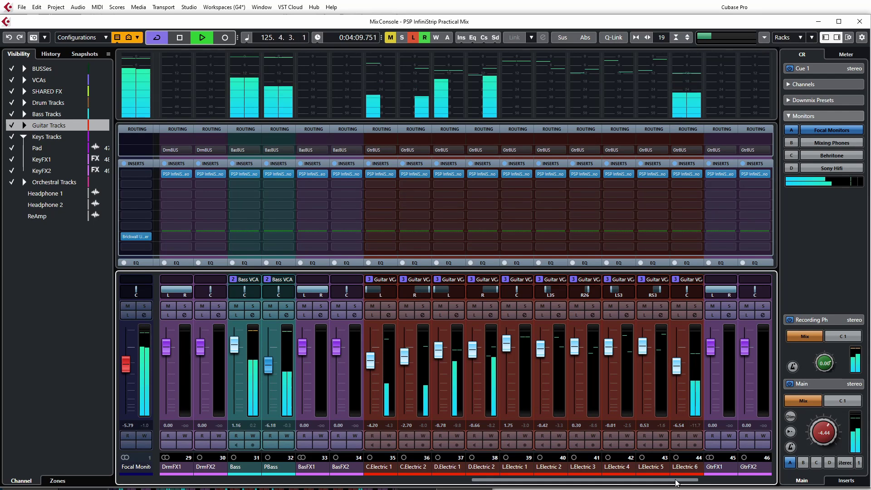
pyautogui.hscroll(2, 660, 303)
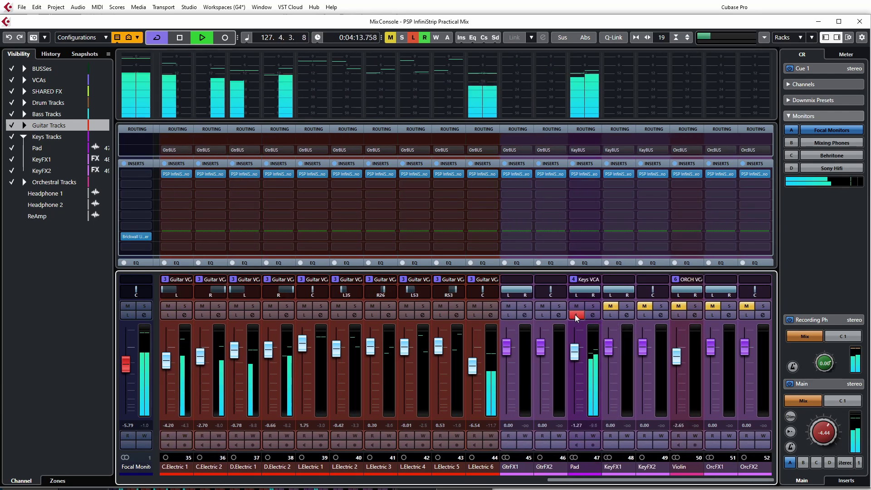
# Open Pad's PSP InfiniStrip, change the Gain module to the Pre 80s preamp and set its drive to 20.7.
pyautogui.click(584, 174)
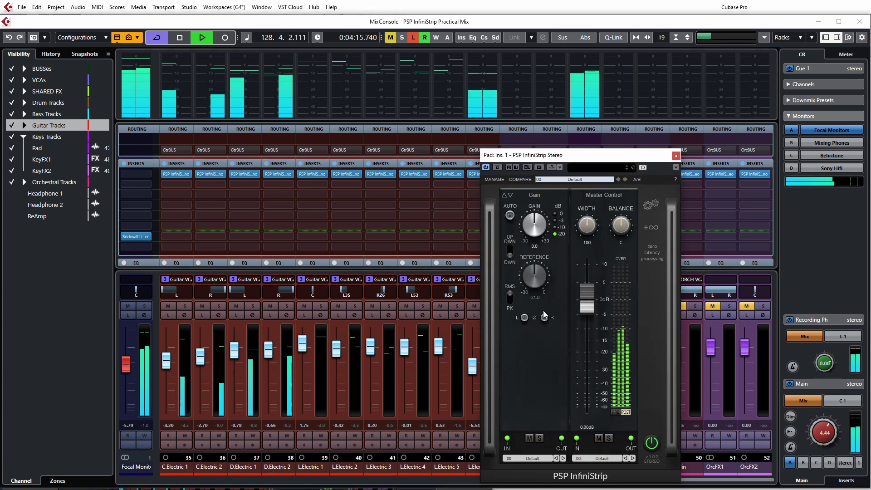
pyautogui.click(510, 195)
pyautogui.click(510, 195)
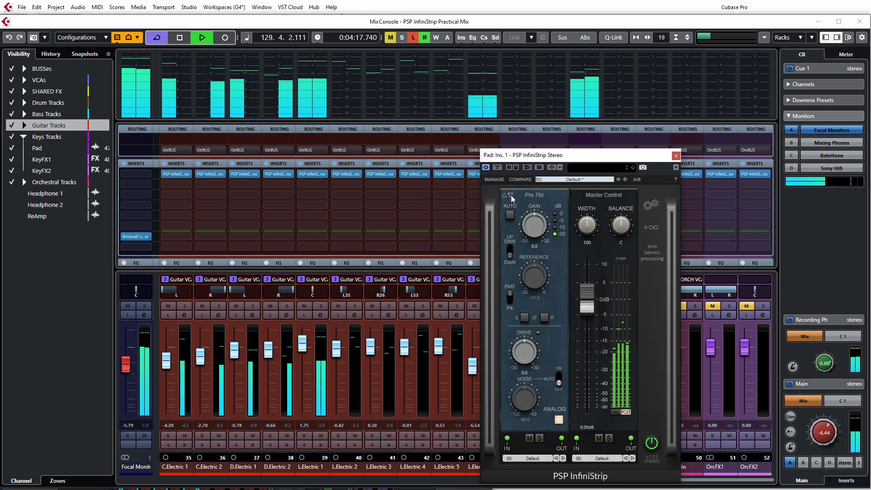
pyautogui.click(511, 195)
pyautogui.moveTo(524, 350); pyautogui.dragTo(526, 307)
# Compare the ADC 90s and Pre 70s preamps on Pad, return to Pre 80s and switch its noise to AUTO.
pyautogui.click(510, 195)
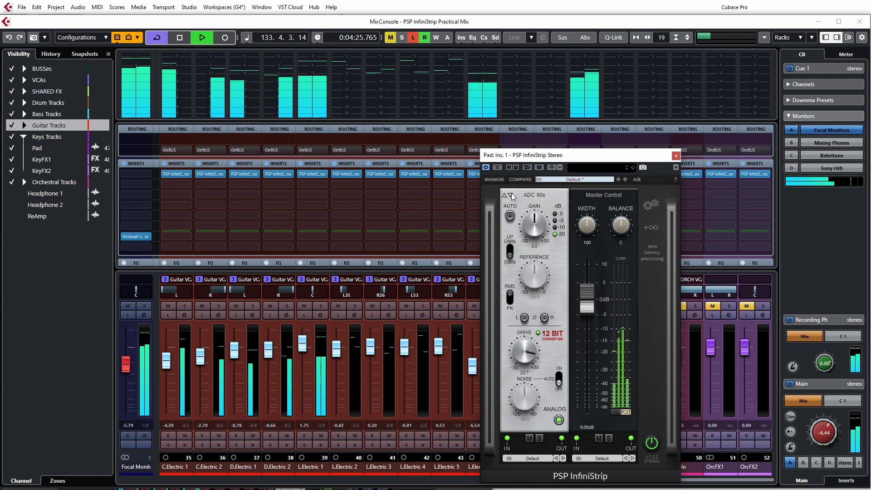
pyautogui.click(506, 196)
pyautogui.click(504, 195)
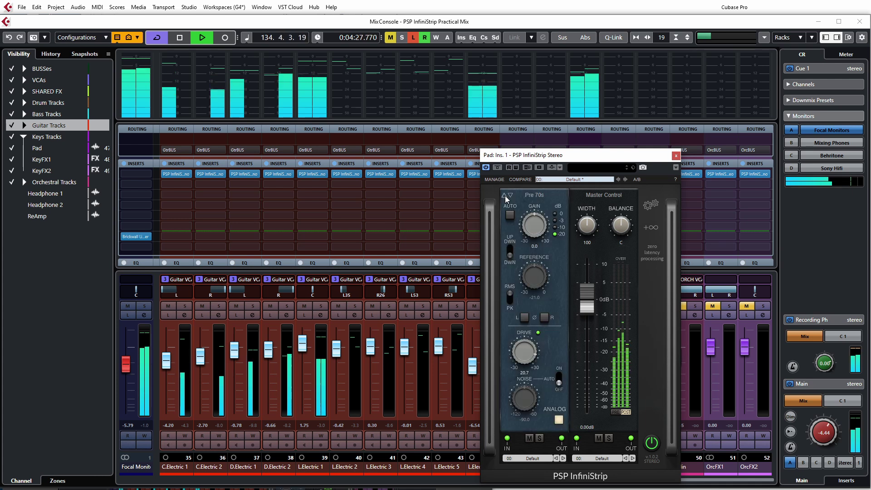
pyautogui.click(505, 195)
pyautogui.click(509, 195)
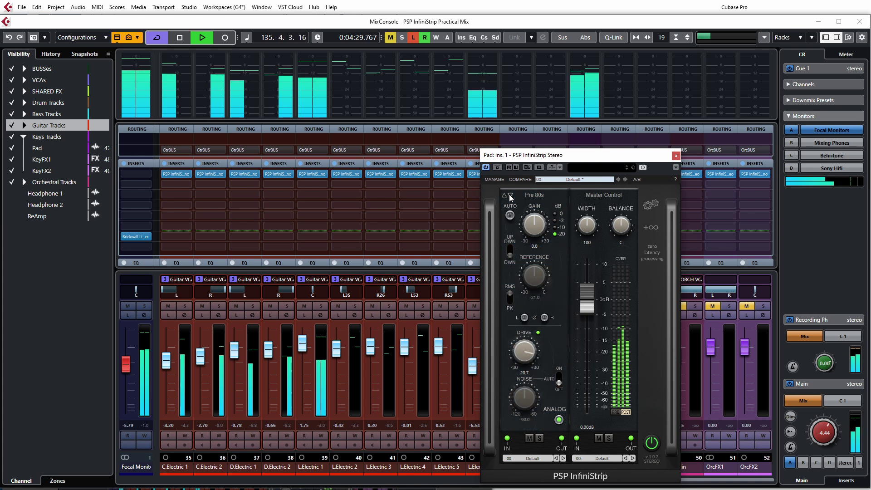
pyautogui.click(558, 383)
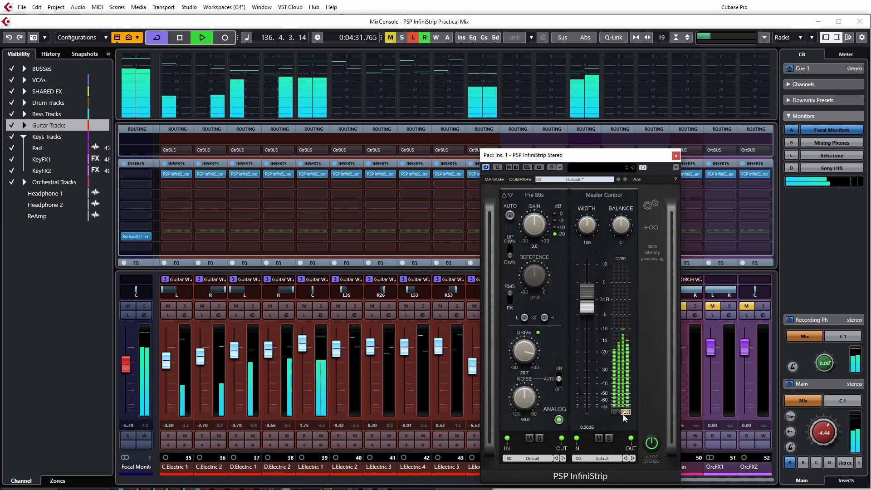
# Add a Pro Filters module to Pad's InfiniStrip with the low-pass at 23k1 and the high-pass at 50.6 Hz.
pyautogui.click(654, 229)
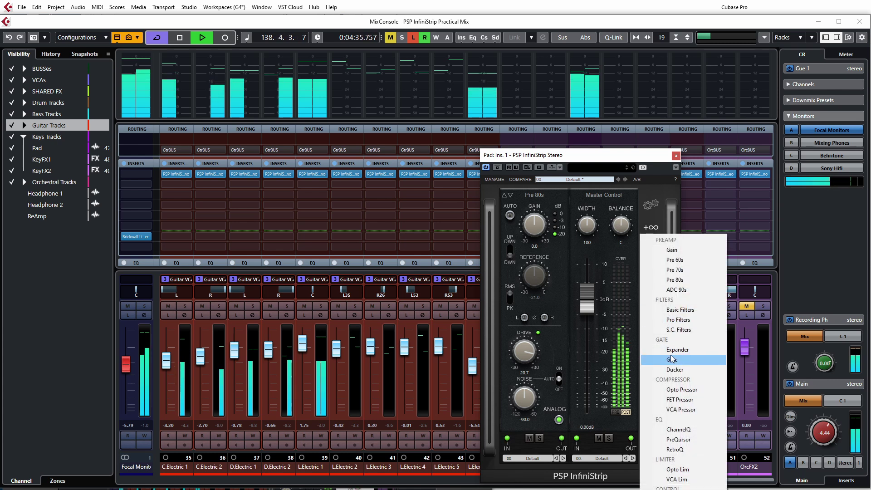
pyautogui.click(670, 320)
pyautogui.moveTo(594, 227); pyautogui.dragTo(601, 82)
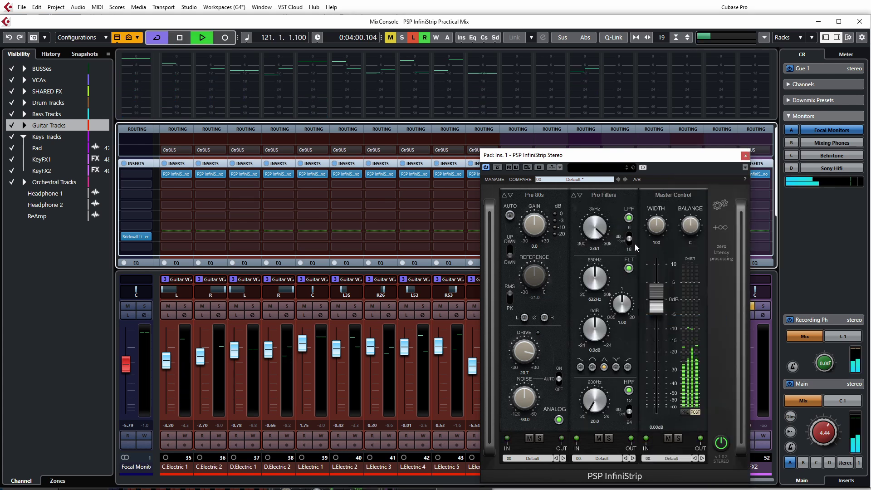
pyautogui.moveTo(594, 405); pyautogui.dragTo(595, 383)
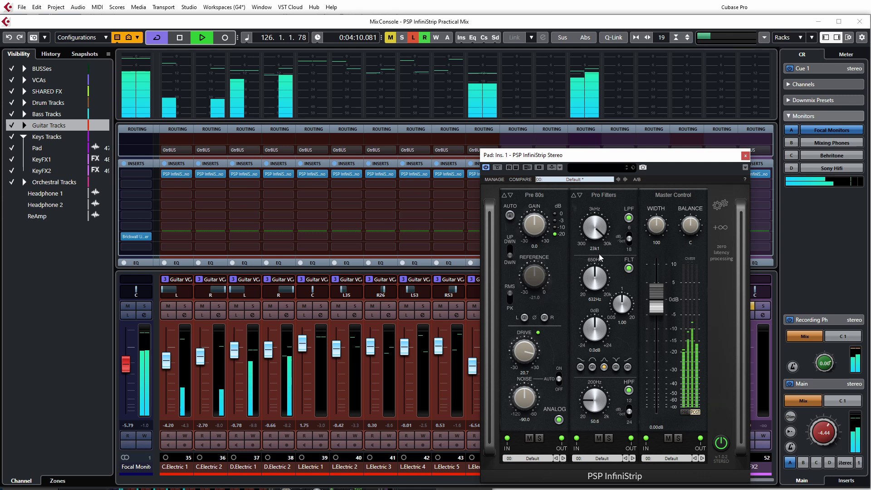
# Set Pad's low-pass filter to 30k, switch off the FLT band in Pro Filters and close the InfiniStrip.
pyautogui.moveTo(599, 236); pyautogui.dragTo(602, 232)
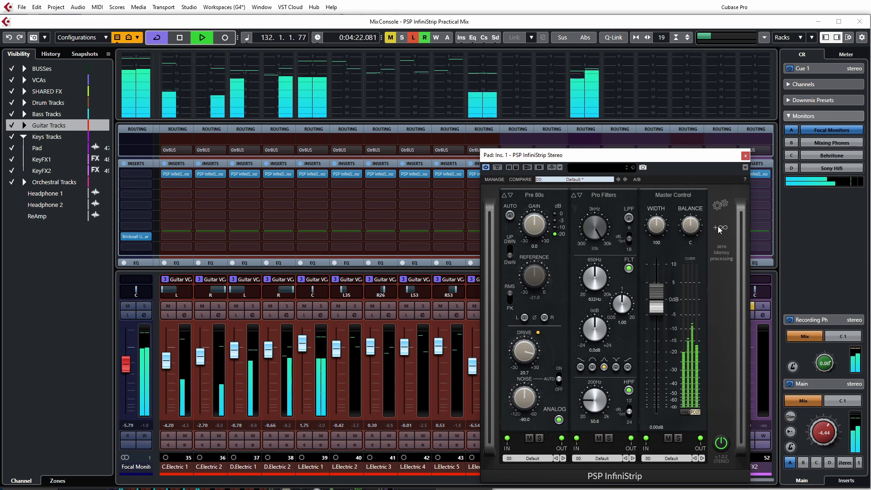
pyautogui.press('space')
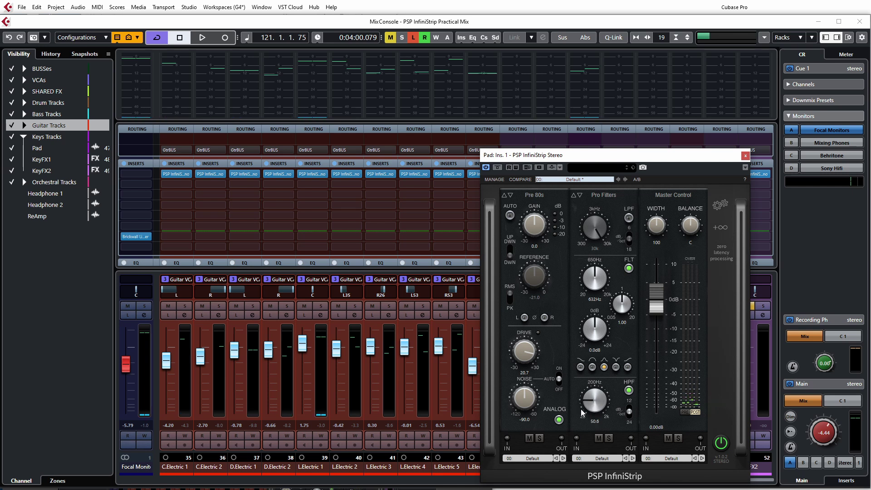
pyautogui.click(629, 270)
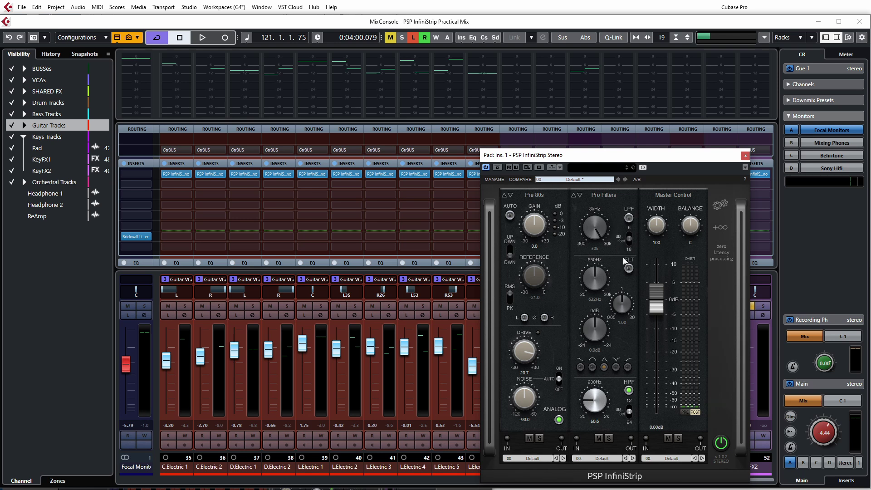
pyautogui.click(745, 155)
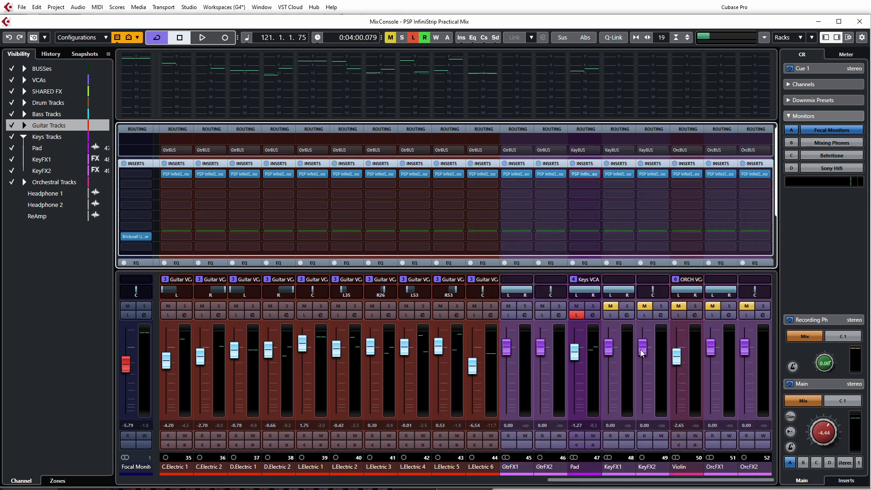
# Disengage Listen on Pad, check it in the full mix, and unmute KeyBUS and OrcBUS.
pyautogui.click(577, 315)
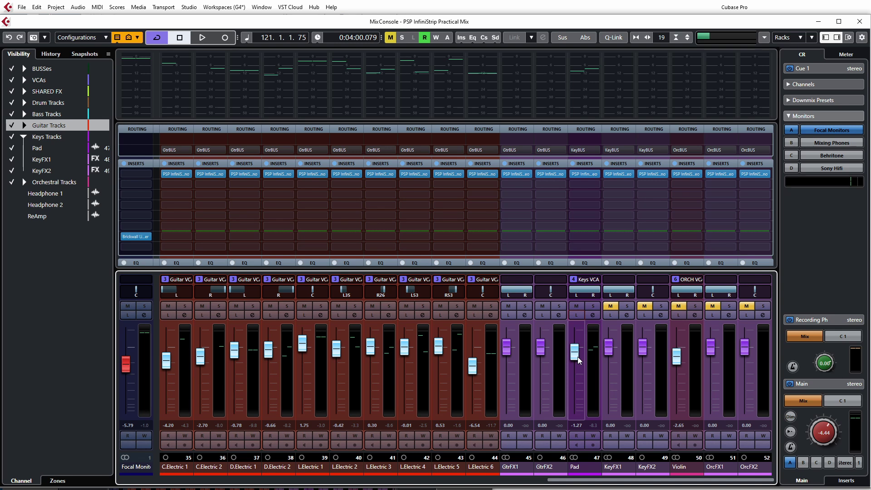
pyautogui.press('space')
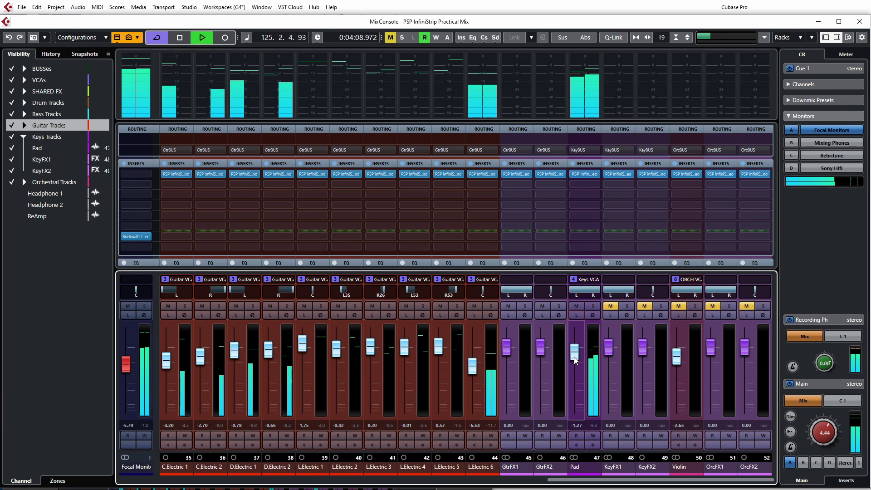
pyautogui.press('space')
pyautogui.moveTo(546, 475); pyautogui.dragTo(123, 483)
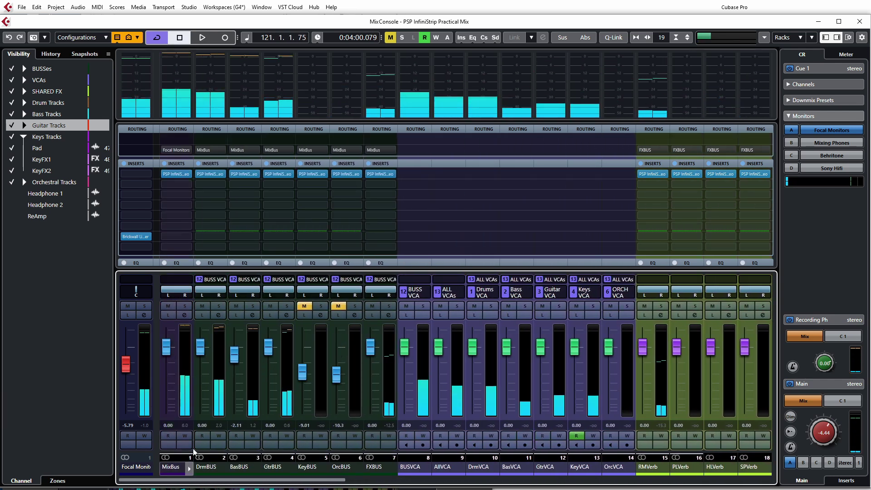
pyautogui.click(304, 306)
pyautogui.click(343, 308)
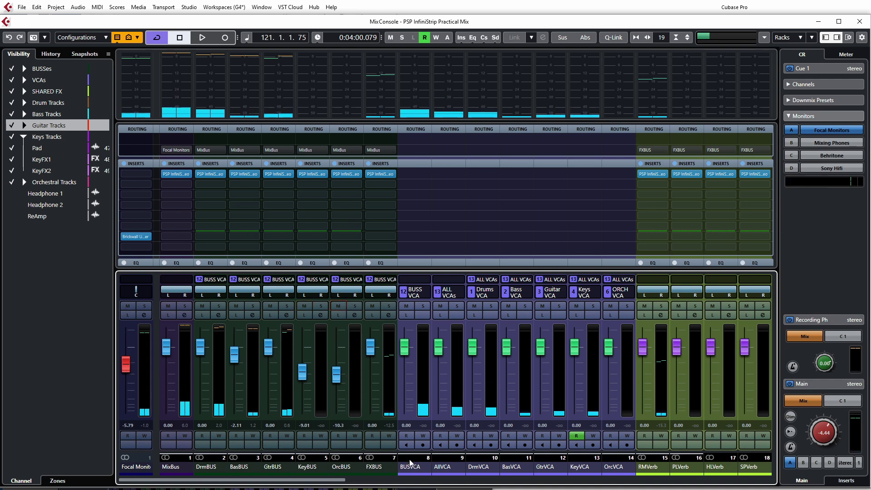
# Mute Violin and raise Pad's fader to -0.54 during playback.
pyautogui.click(584, 480)
pyautogui.click(584, 480)
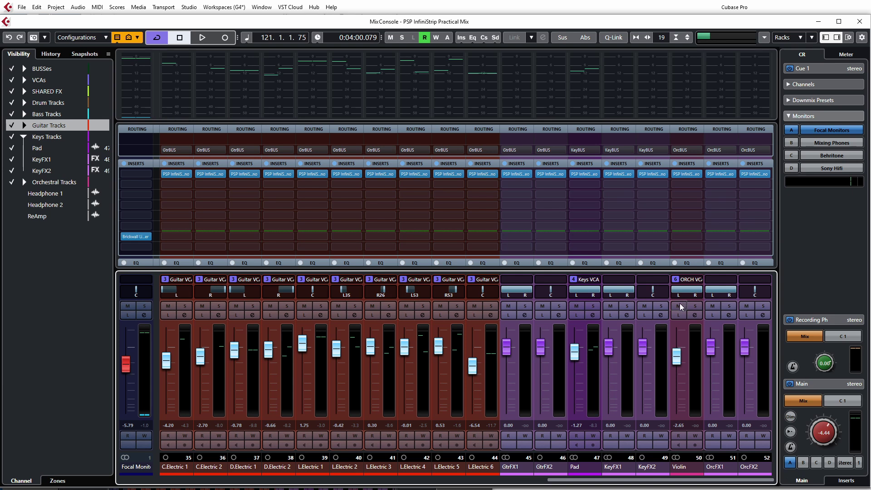
pyautogui.press('space')
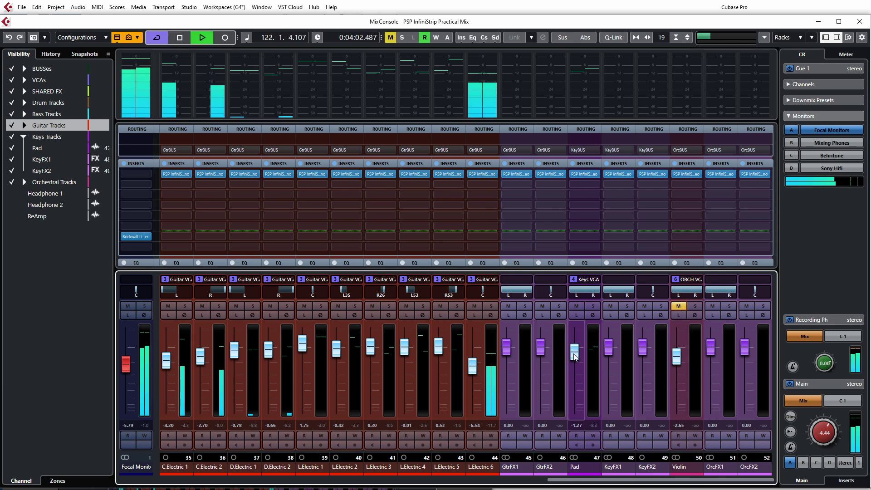
pyautogui.click(574, 356)
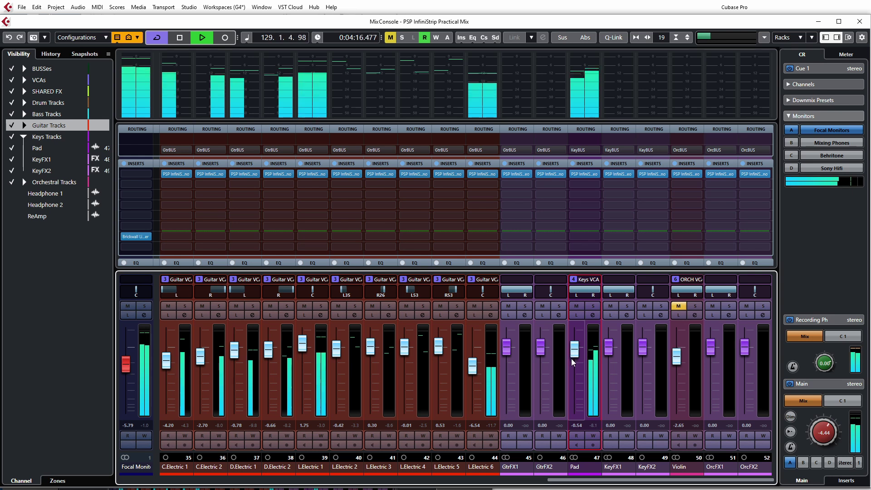
# Compare the mix with Pad muted and unmuted, leave Pad unmuted, stop playback and unmute Violin.
pyautogui.click(575, 305)
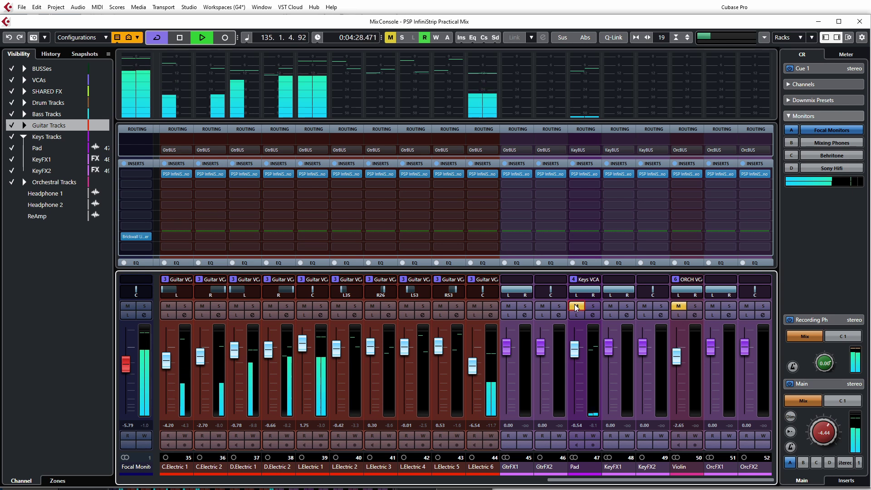
pyautogui.click(575, 306)
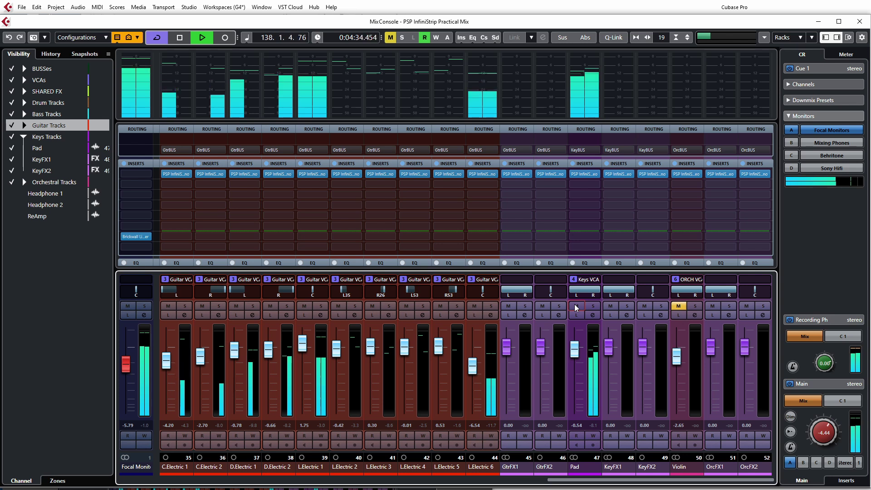
pyautogui.click(575, 306)
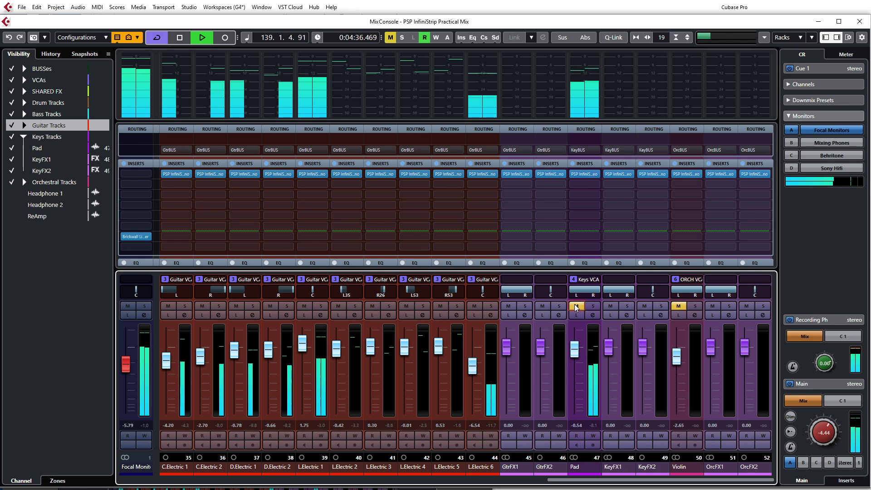
pyautogui.click(575, 306)
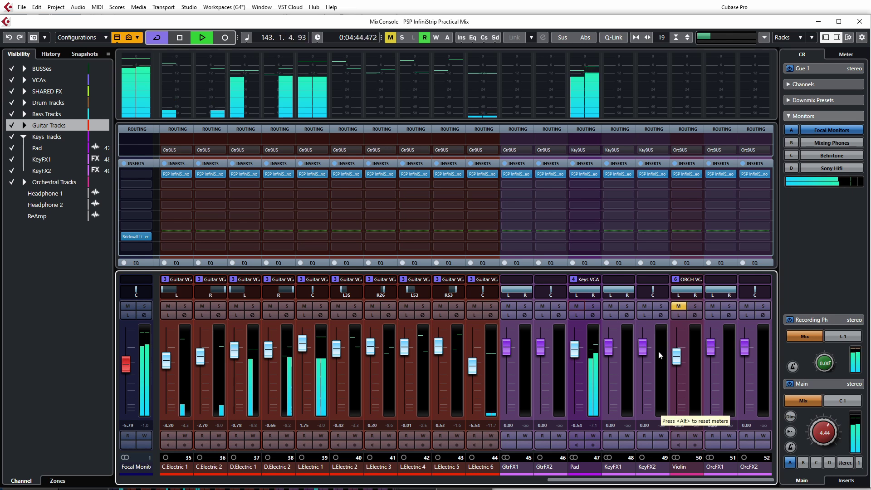
pyautogui.press('space')
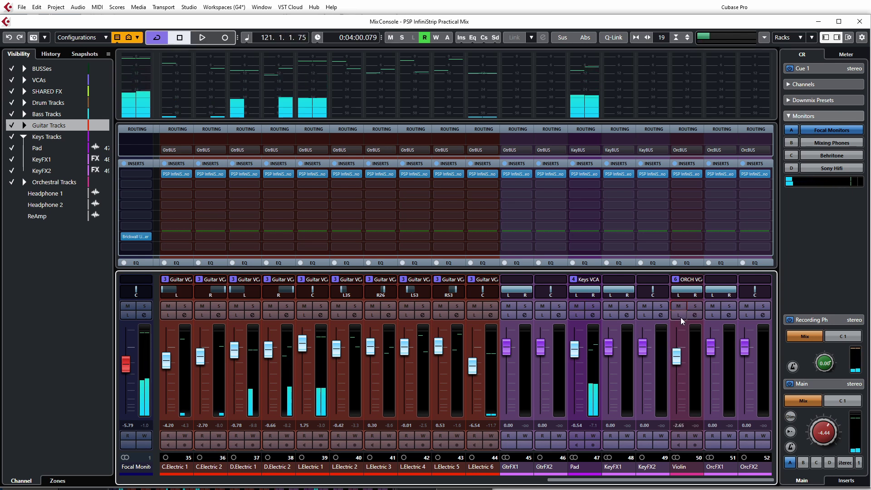
# Collapse the Keys Tracks folder and expand Orchestral Tracks in the project window.
pyautogui.press('F3')
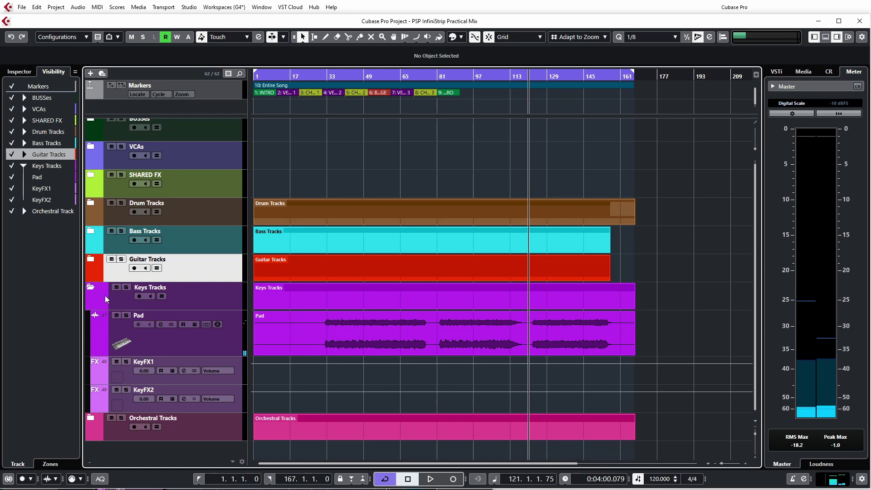
pyautogui.click(91, 289)
pyautogui.click(91, 317)
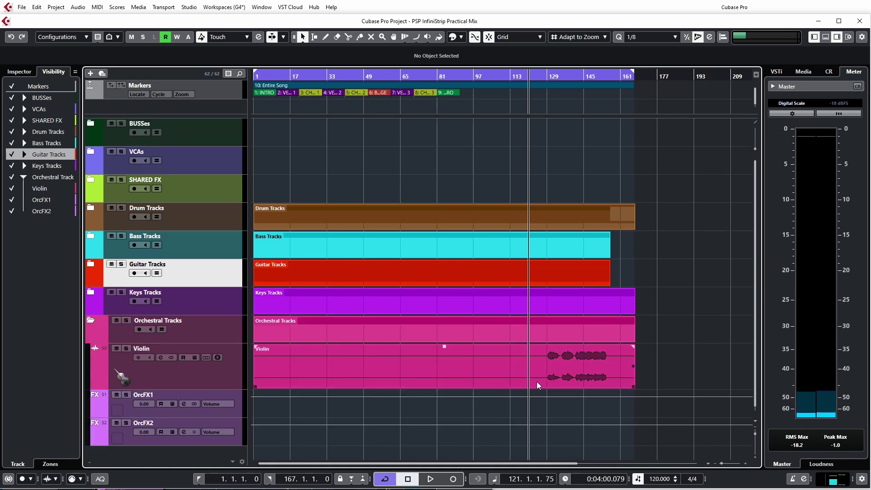
# Place the playhead at about bar 141 in the Violin part and return to the Violin channel in the MixConsole.
pyautogui.click(548, 111)
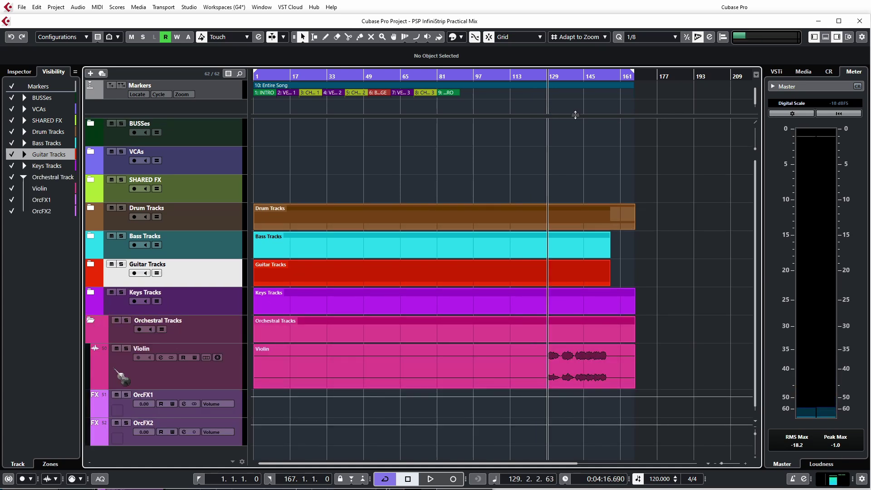
pyautogui.click(575, 111)
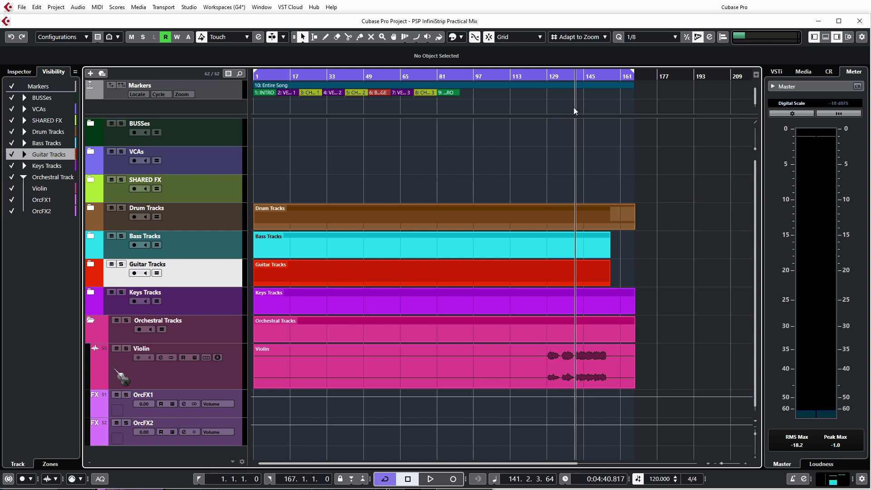
pyautogui.click(579, 368)
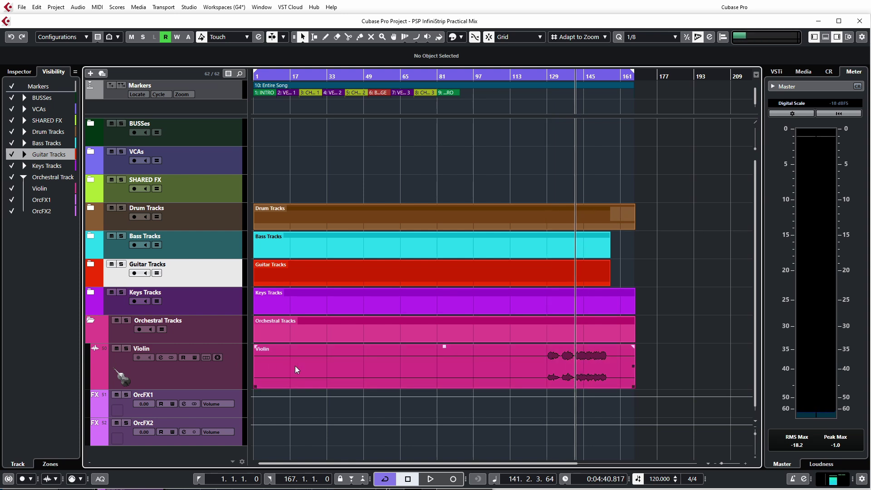
pyautogui.press('F3')
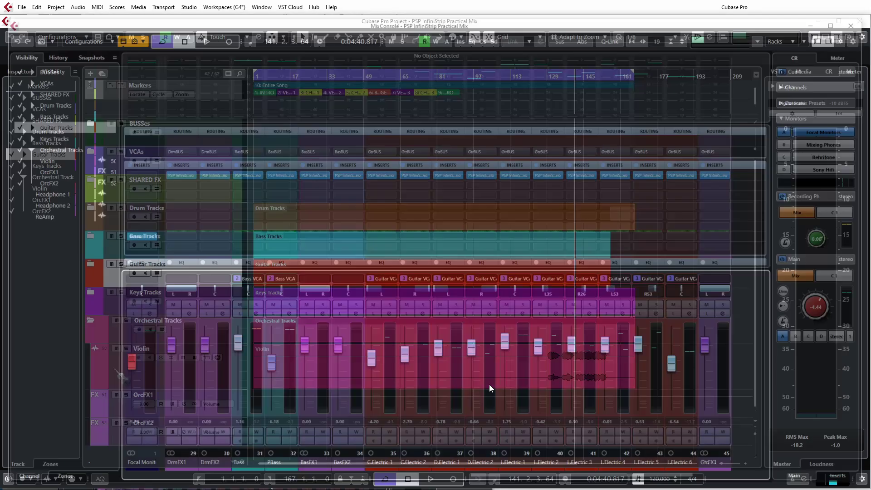
pyautogui.moveTo(684, 479); pyautogui.dragTo(771, 486)
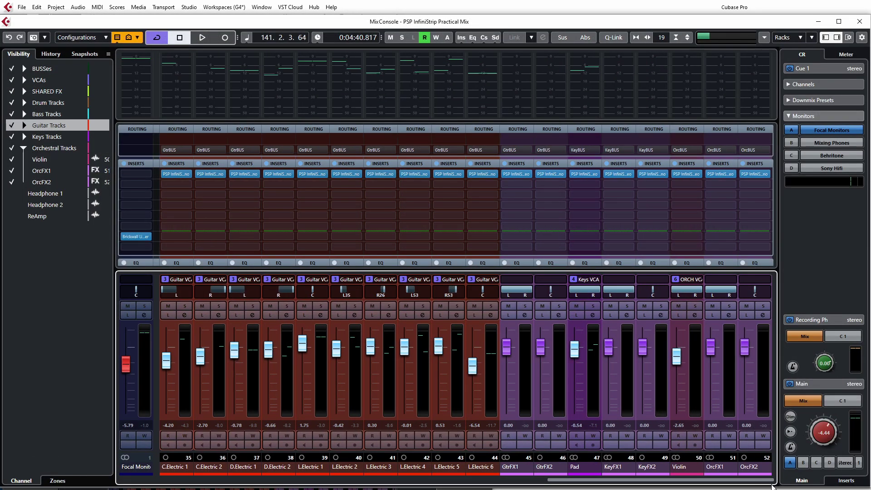
# Listen to Violin during playback, open its PSP InfiniStrip and change the Gain module to Pre 60s with drive at 23.3.
pyautogui.click(676, 315)
pyautogui.press('space')
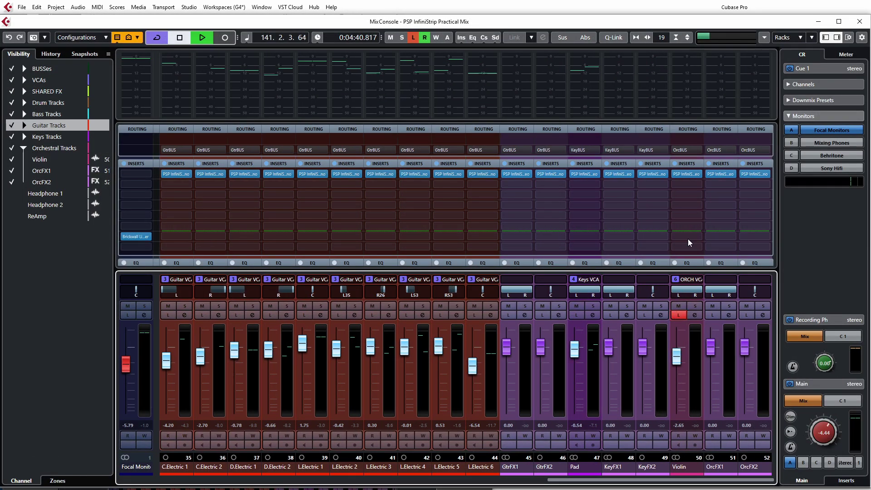
pyautogui.click(685, 173)
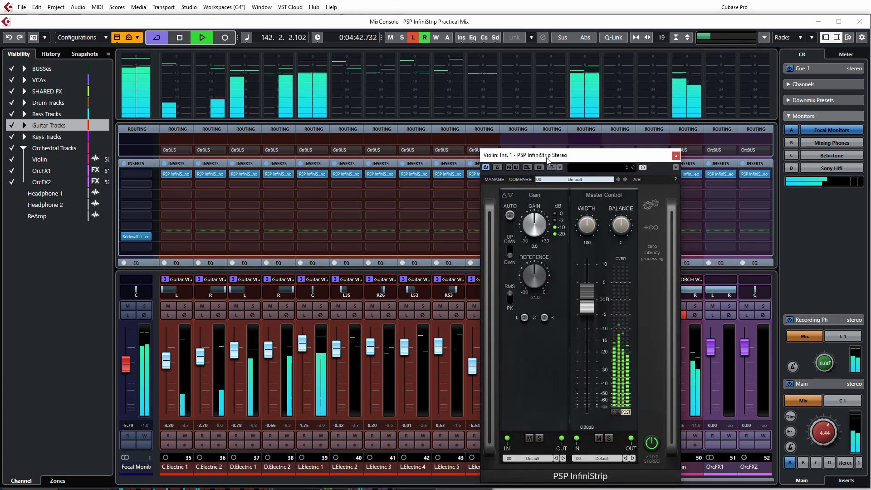
pyautogui.moveTo(549, 153); pyautogui.dragTo(464, 129)
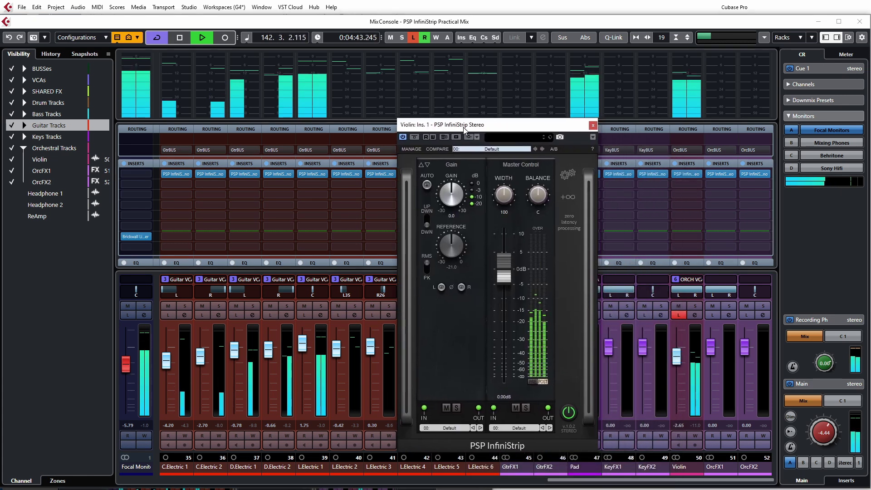
pyautogui.click(427, 164)
pyautogui.moveTo(440, 327); pyautogui.dragTo(439, 264)
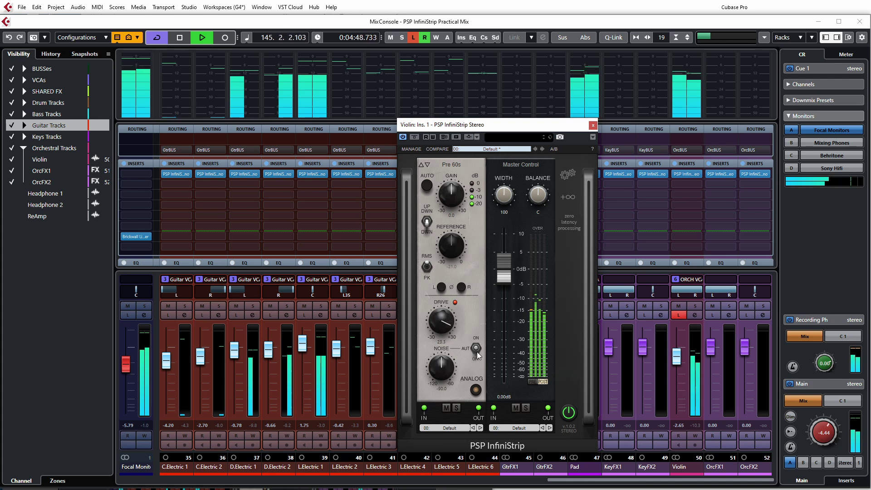
# Audition the Pre 70s, Pre 80s and ADC 90s preamps on Violin and return to Pre 60s.
pyautogui.click(427, 164)
pyautogui.click(427, 165)
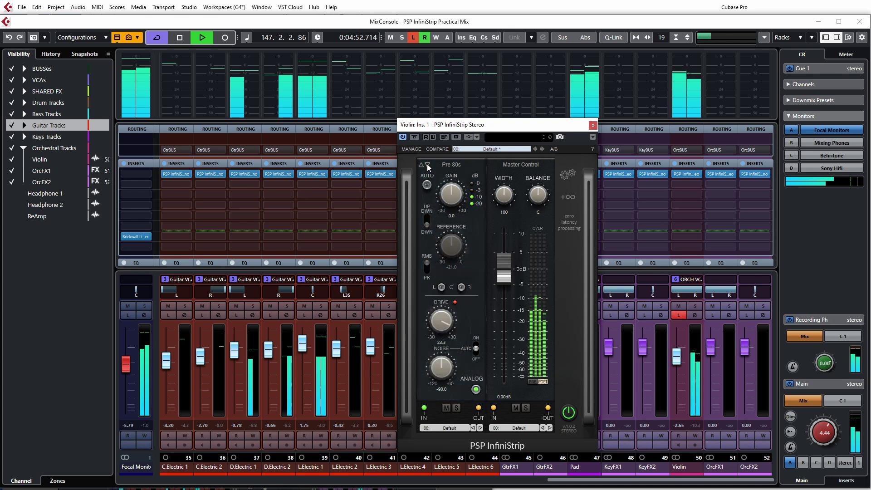
pyautogui.click(426, 164)
pyautogui.click(421, 165)
pyautogui.click(420, 165)
pyautogui.click(421, 165)
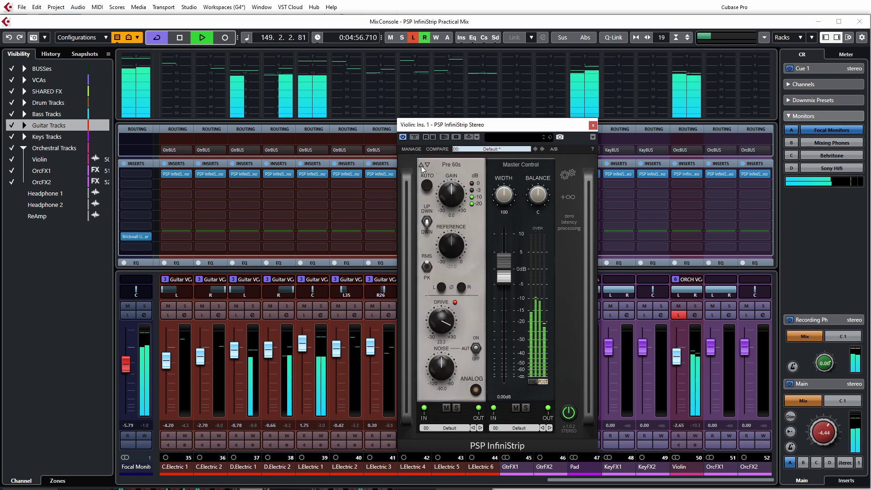
# Set the Pre 60s drive on Violin to 22.0 and compare the sound with Analog off and on, leaving it on.
pyautogui.moveTo(439, 316)
pyautogui.mouseDown()
pyautogui.moveTo(445, 303)
pyautogui.moveTo(447, 327)
pyautogui.mouseUp()
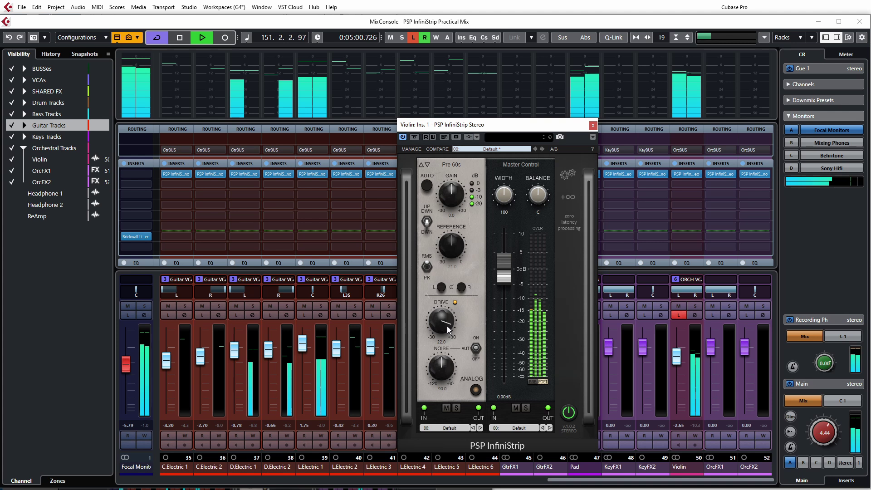
pyautogui.click(475, 391)
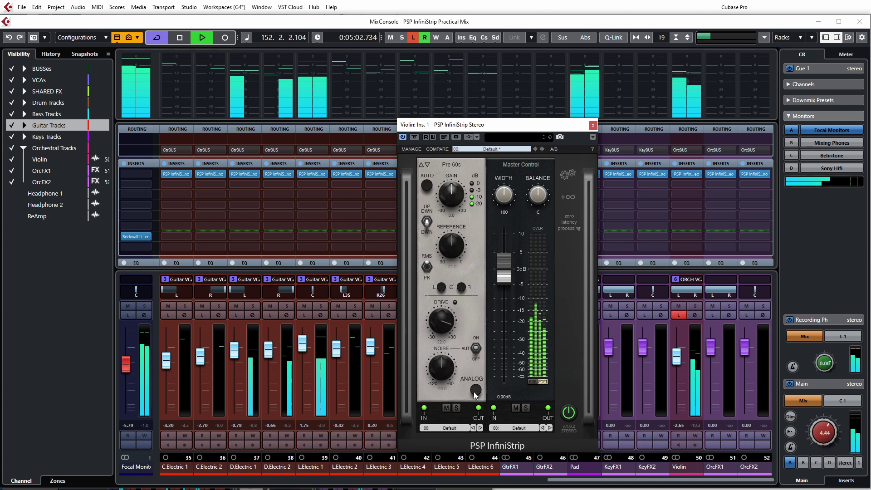
pyautogui.click(475, 390)
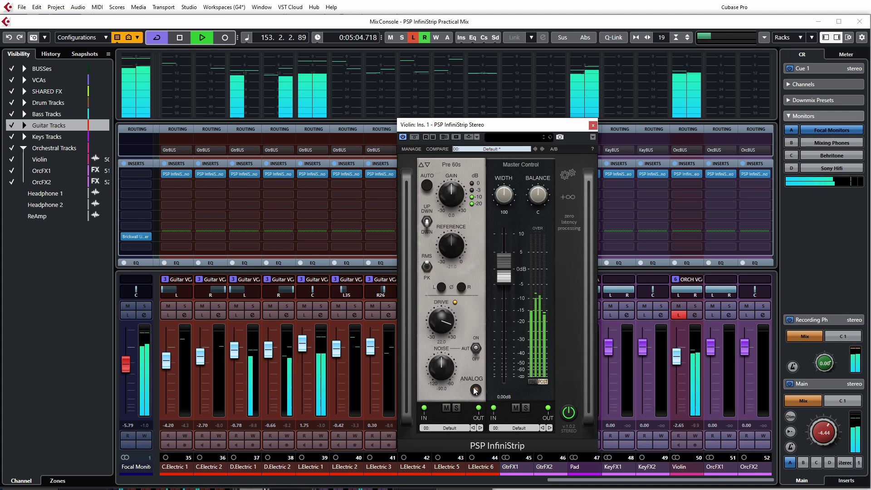
pyautogui.press('space')
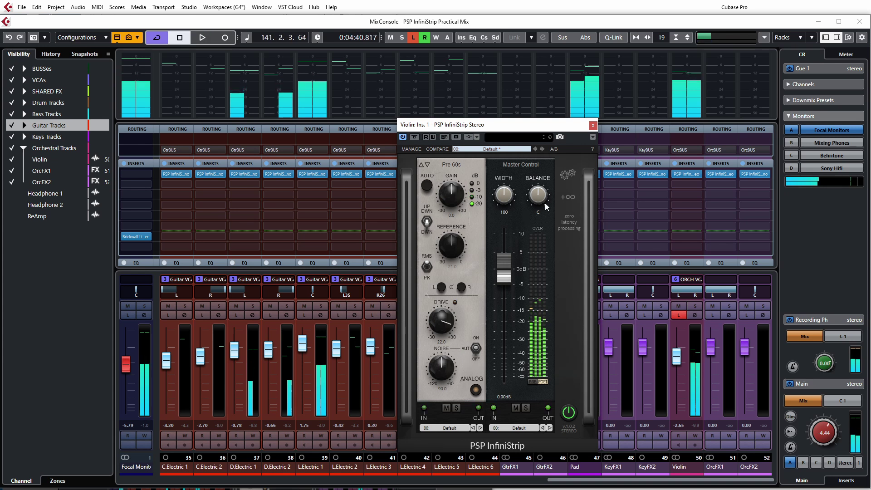
# Add a Pro Filters module after Pre 60s on Violin, with the HPF at about 113 Hz and the LPF at 18k6.
pyautogui.click(567, 197)
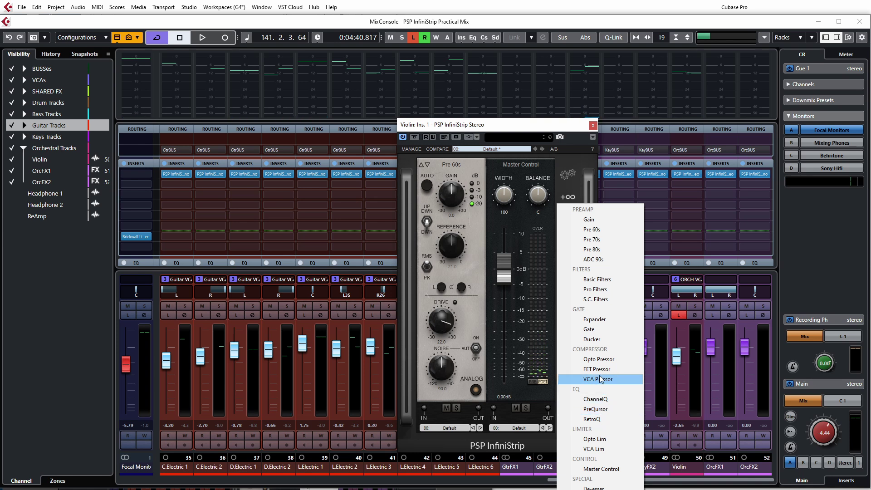
pyautogui.click(597, 290)
pyautogui.press('space')
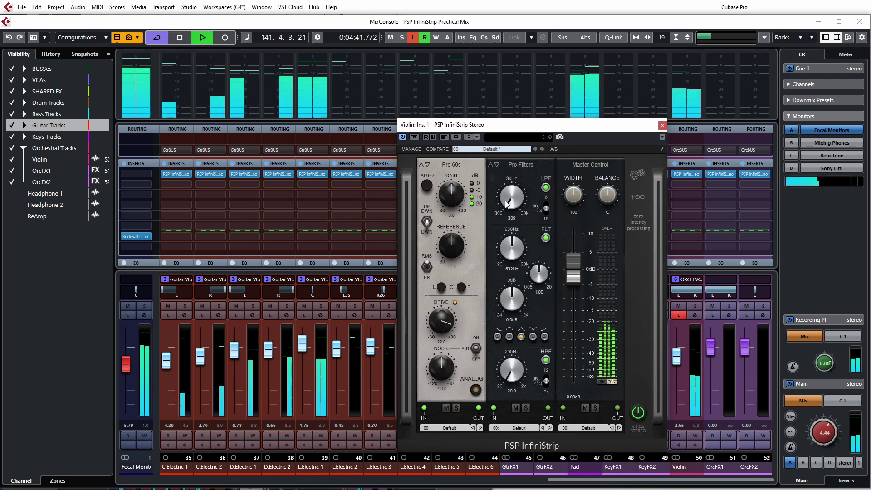
pyautogui.moveTo(520, 385); pyautogui.dragTo(509, 328)
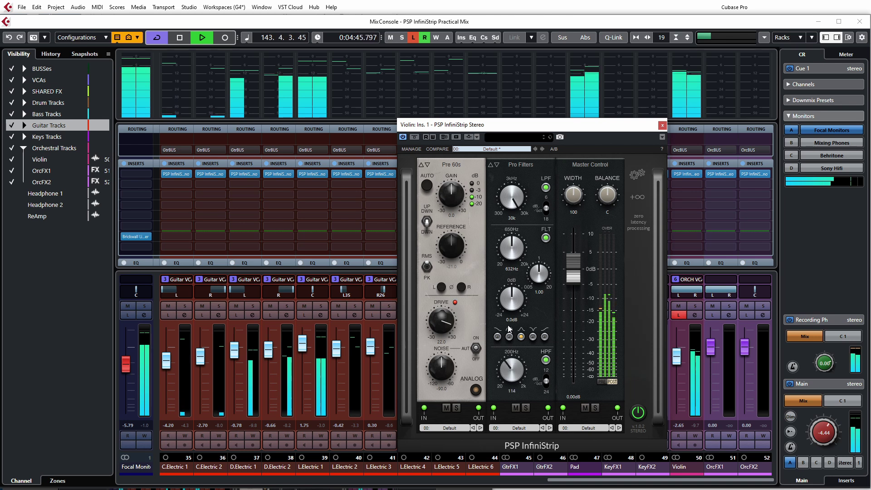
pyautogui.moveTo(511, 198); pyautogui.dragTo(510, 212)
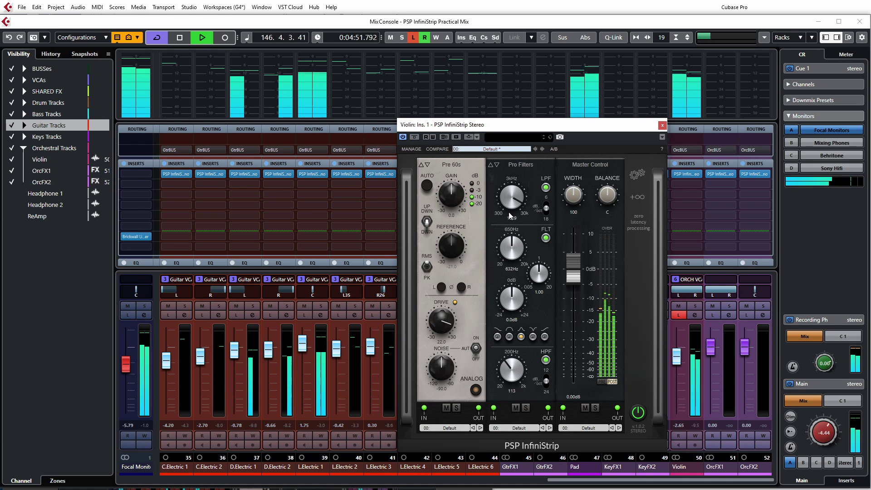
pyautogui.moveTo(508, 211); pyautogui.dragTo(502, 248)
# Sweep Violin's middle filter band, settle it at 4k0 Hz with -5.0 dB, and return the Master Control fader to 0.00 dB.
pyautogui.moveTo(512, 303); pyautogui.dragTo(512, 272)
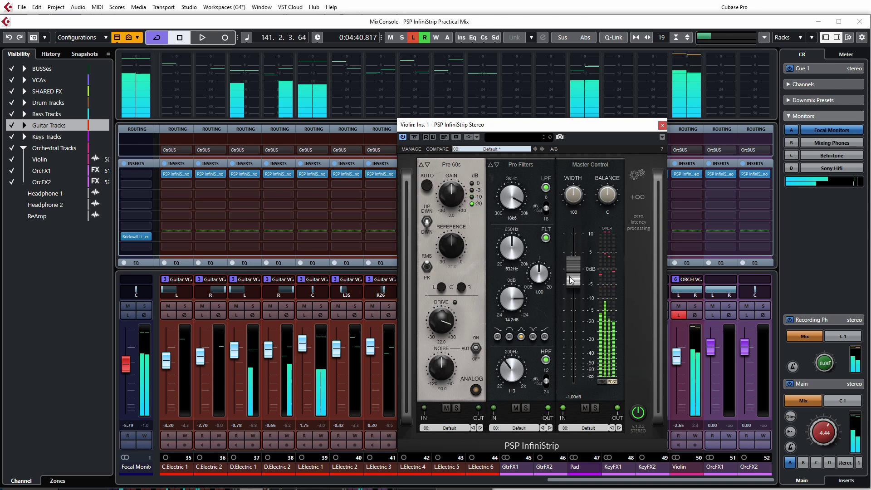
pyautogui.moveTo(508, 248); pyautogui.dragTo(512, 217)
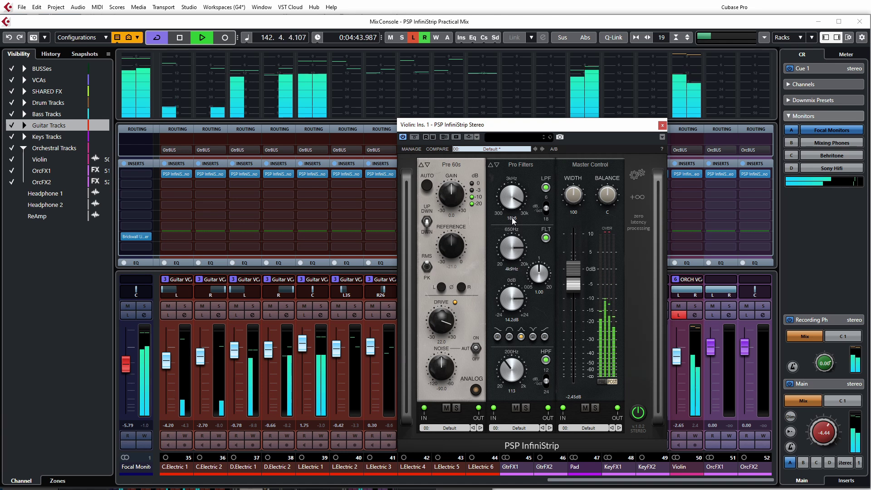
pyautogui.moveTo(511, 295); pyautogui.dragTo(520, 355)
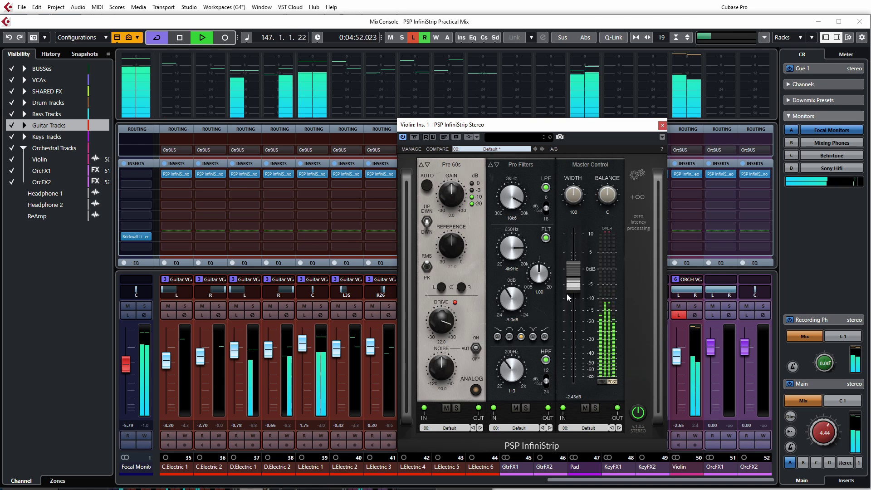
pyautogui.moveTo(573, 289); pyautogui.dragTo(574, 287)
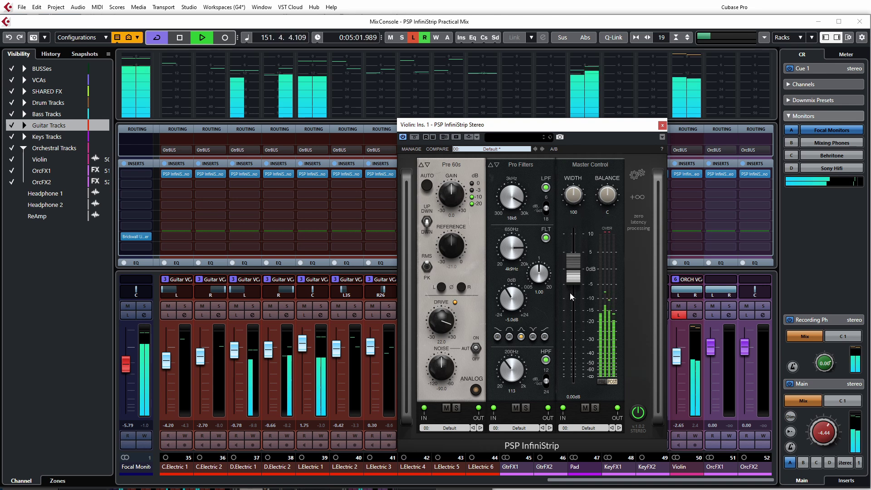
pyautogui.press('space')
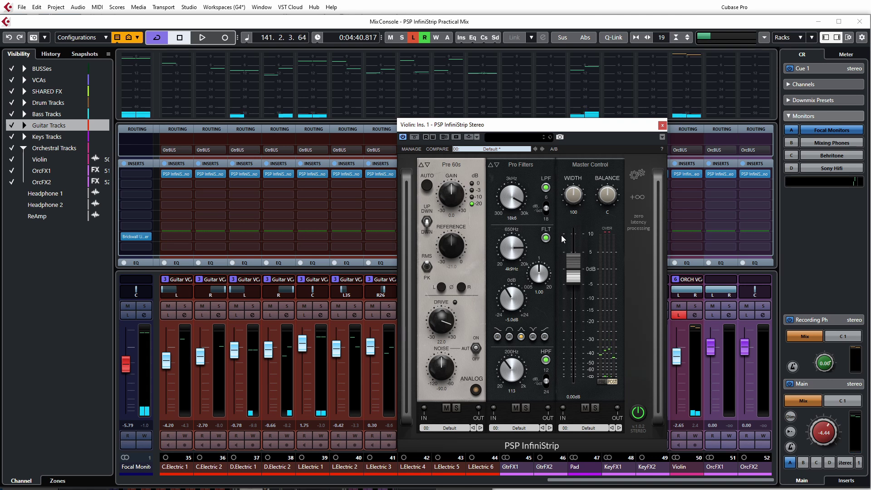
pyautogui.press('space')
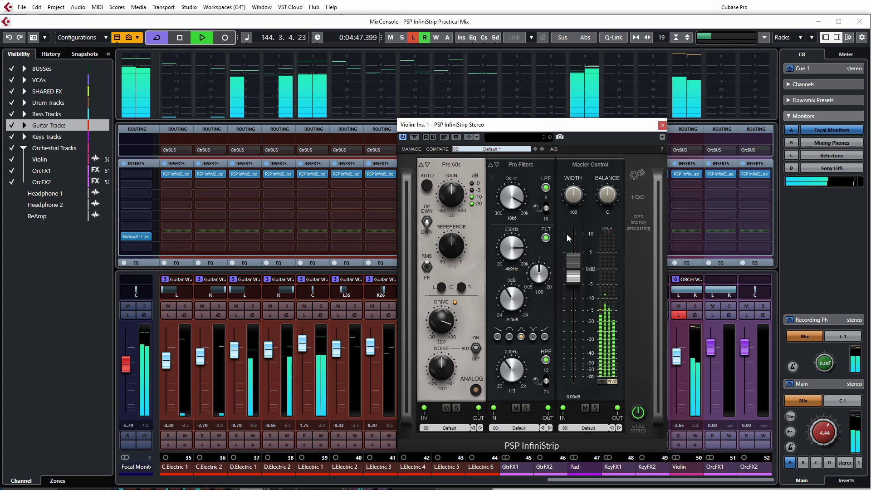
# Close Violin's PSP InfiniStrip, turn off Listen and raise the Violin fader to 1.94 during playback.
pyautogui.press('space')
pyautogui.click(662, 125)
pyautogui.click(678, 315)
pyautogui.press('space')
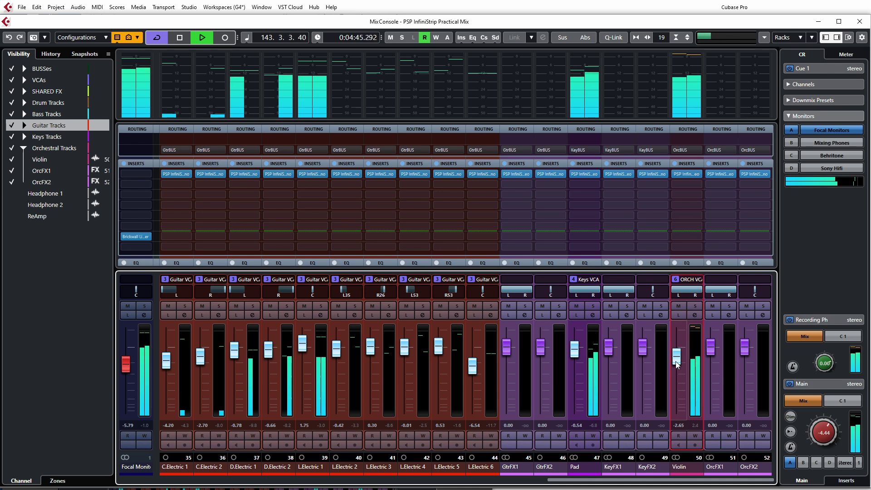
pyautogui.moveTo(676, 361); pyautogui.dragTo(673, 356)
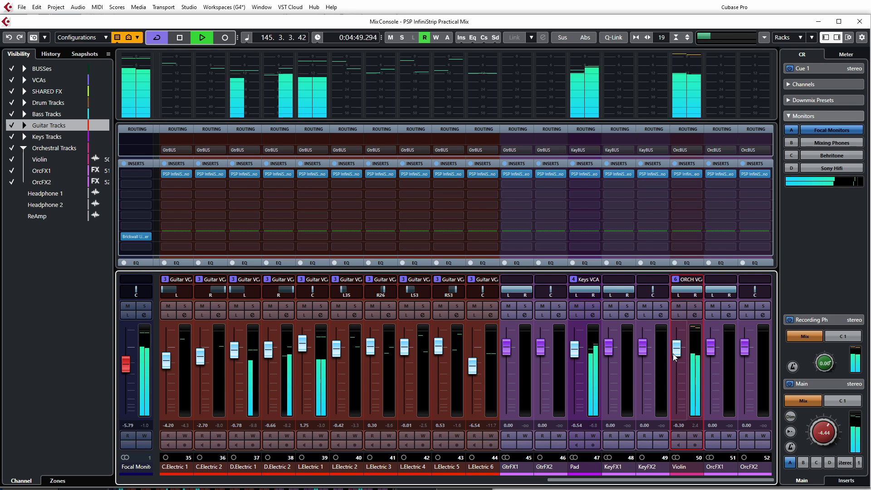
pyautogui.moveTo(673, 353); pyautogui.dragTo(673, 352)
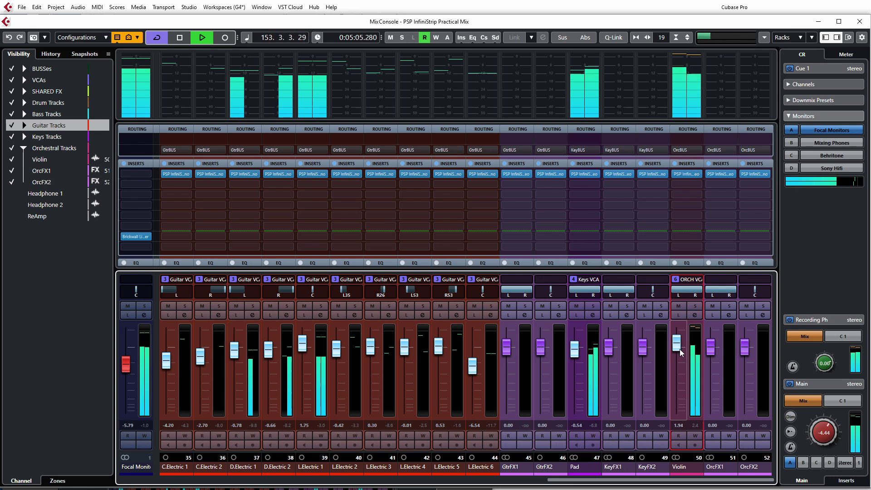
# Narrow Violin's combined panner to L and L5, checking it with and without Listen, and raise its fader to 2.48.
pyautogui.press('space')
pyautogui.moveTo(701, 293); pyautogui.dragTo(687, 295)
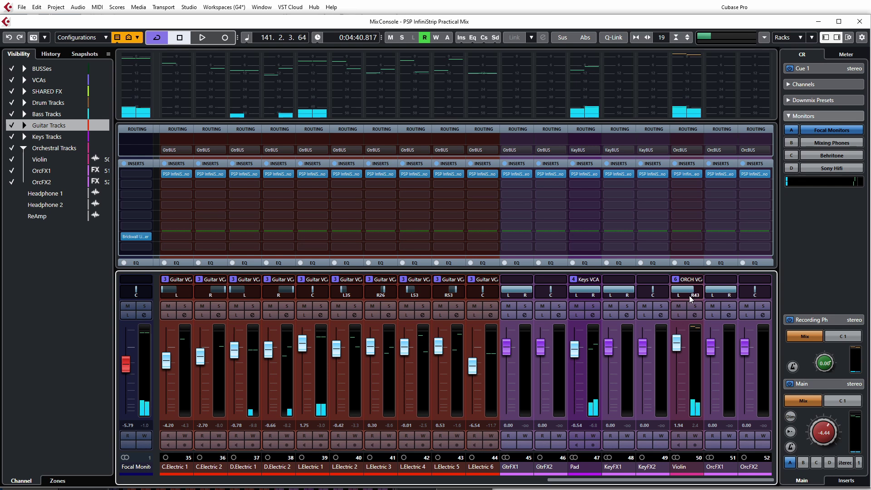
pyautogui.press('space')
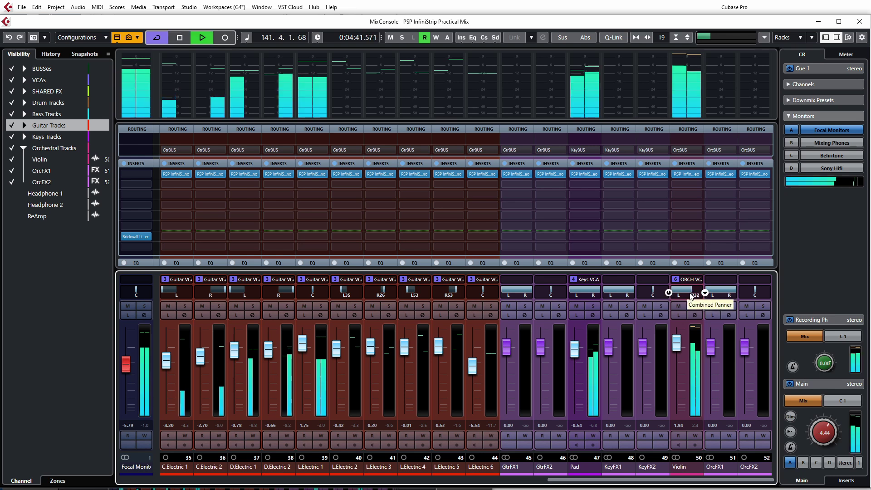
pyautogui.click(678, 315)
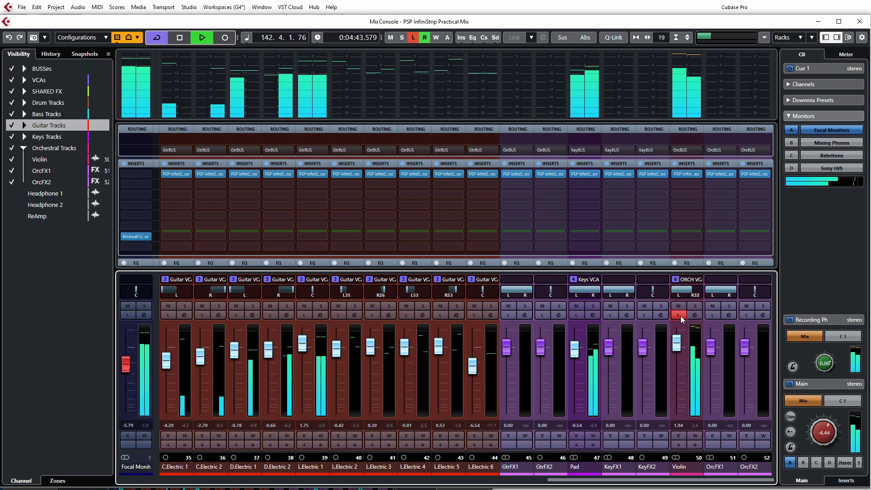
pyautogui.moveTo(691, 295); pyautogui.dragTo(690, 295)
pyautogui.moveTo(688, 297); pyautogui.dragTo(684, 301)
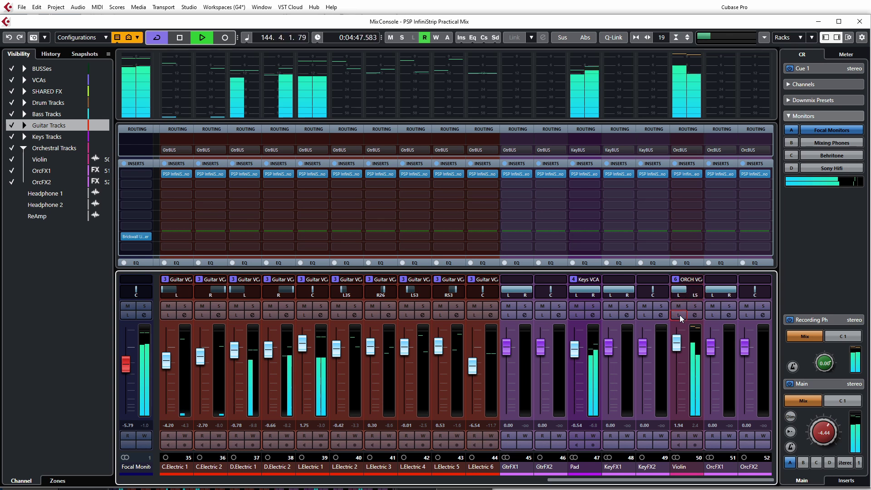
pyautogui.click(679, 315)
pyautogui.moveTo(681, 346); pyautogui.dragTo(679, 344)
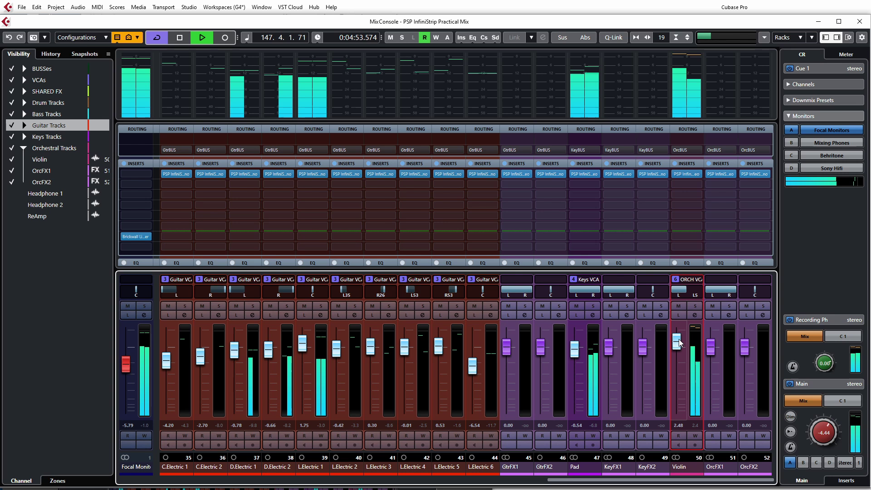
pyautogui.press('space')
# Duplicate the Violin track in the Project window and rename the copy Violin 2.
pyautogui.press('F3')
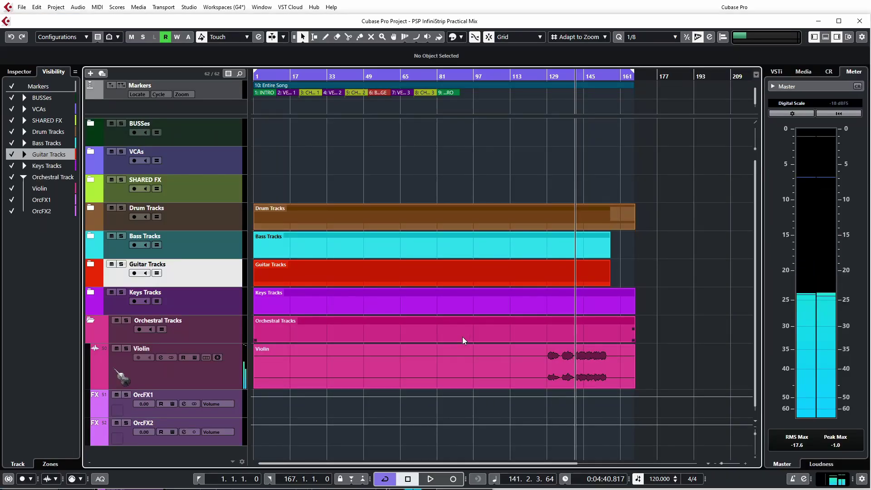
pyautogui.click(231, 376)
pyautogui.rightClick(232, 377)
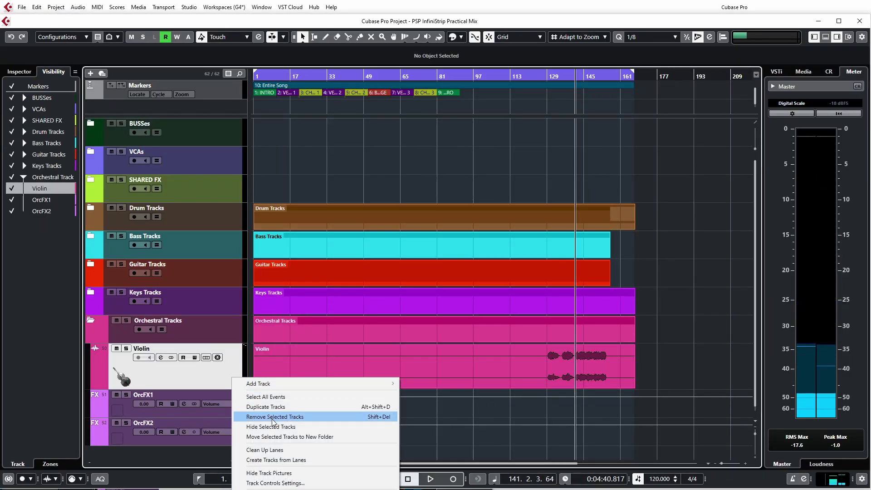
pyautogui.press('Escape')
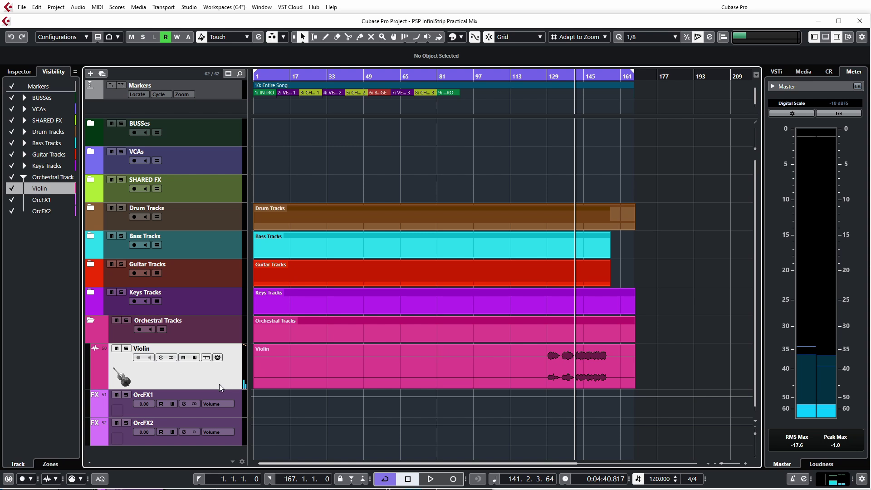
pyautogui.hotkey('ctrl', 'shift', 'd')
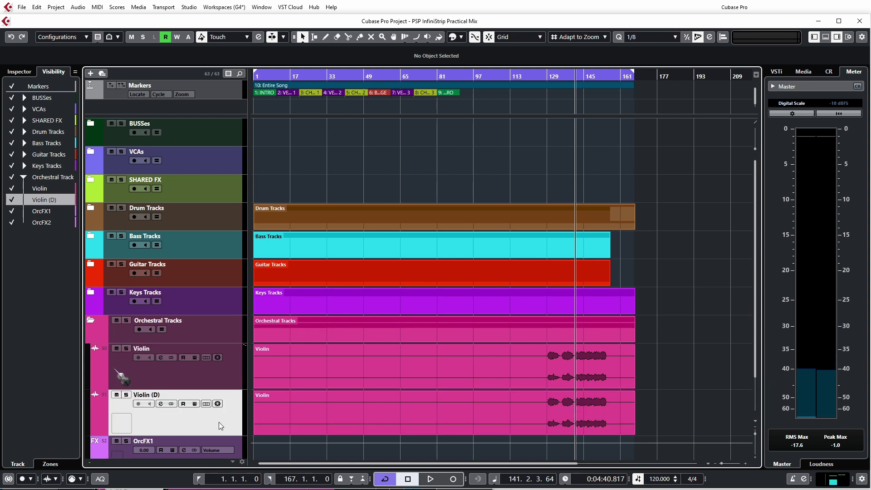
pyautogui.doubleClick(156, 394)
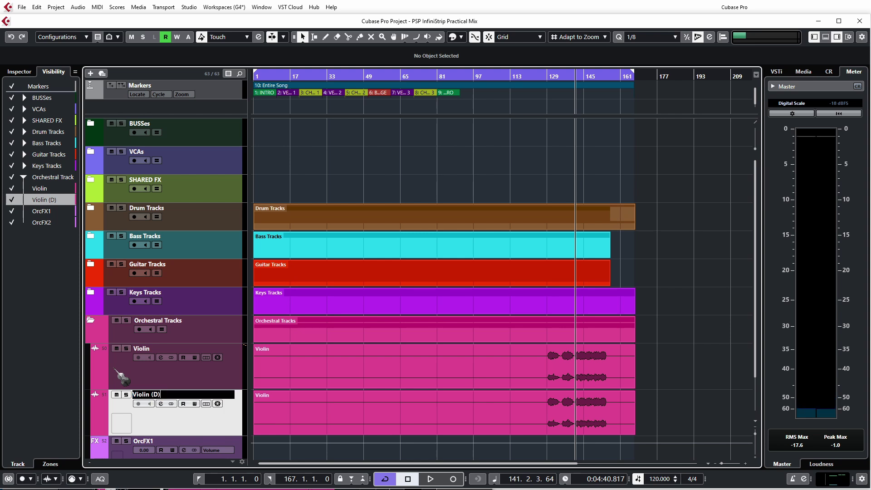
pyautogui.write('Violin 2')
pyautogui.press('Return')
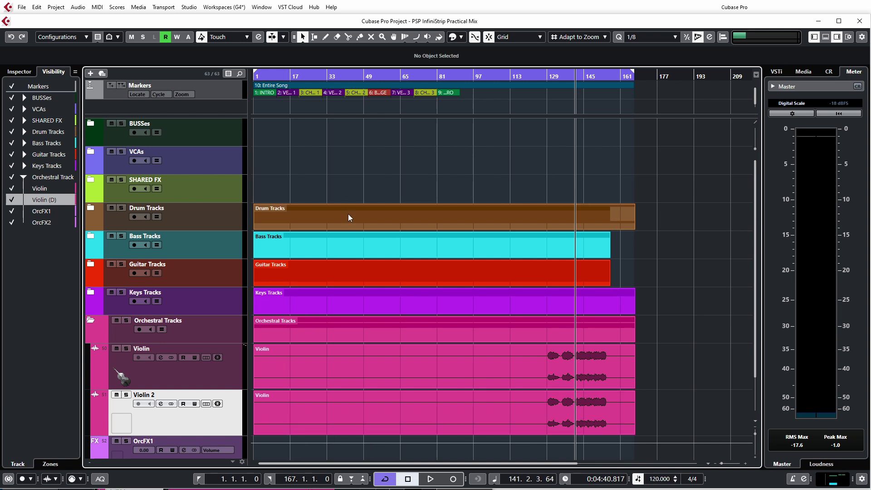
# Transpose the audio event on Violin 2 by -12 while auditioning the track soloed, and turn the solo off again.
pyautogui.click(474, 414)
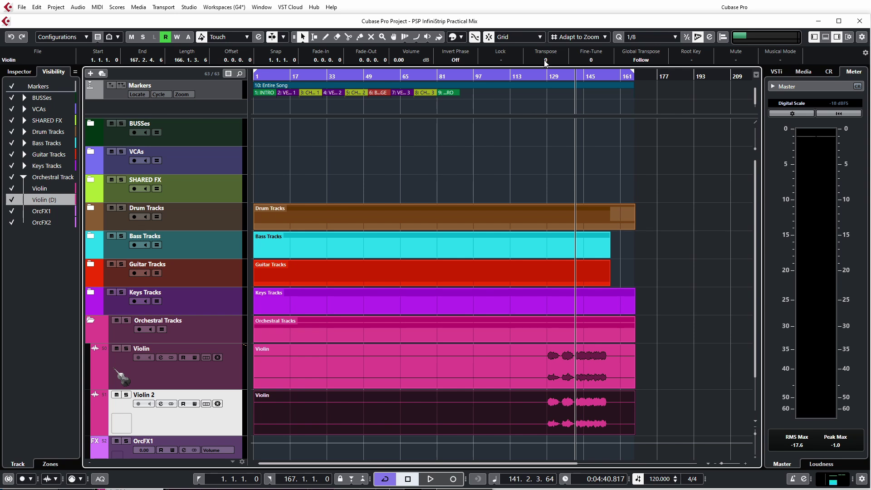
pyautogui.click(127, 396)
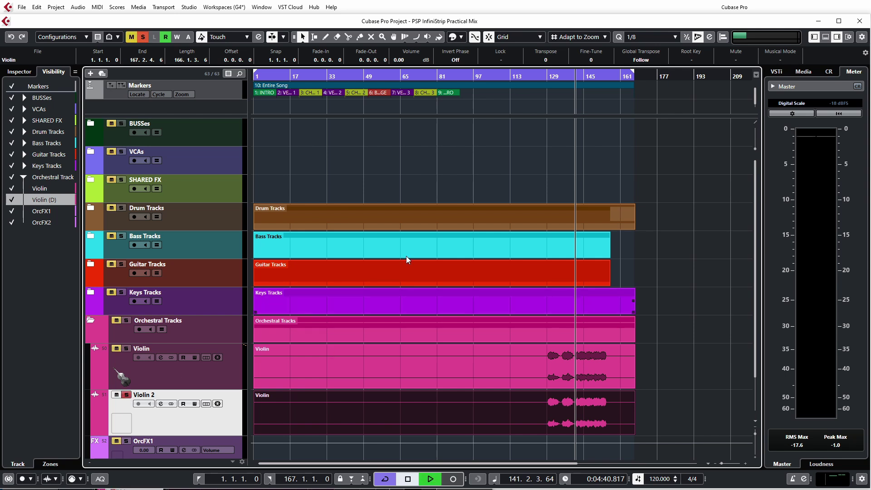
pyautogui.press('space')
pyautogui.scroll(-4, 546, 60)
pyautogui.scroll(-9, 545, 63)
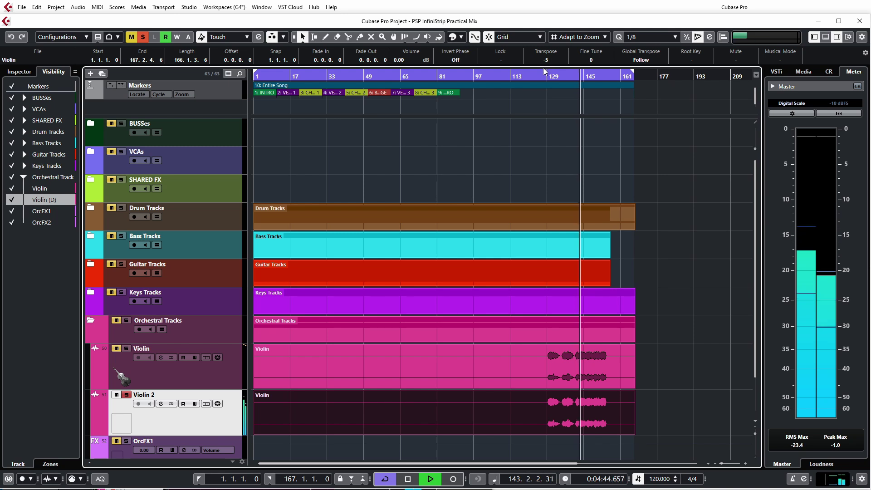
pyautogui.scroll(1, 537, 64)
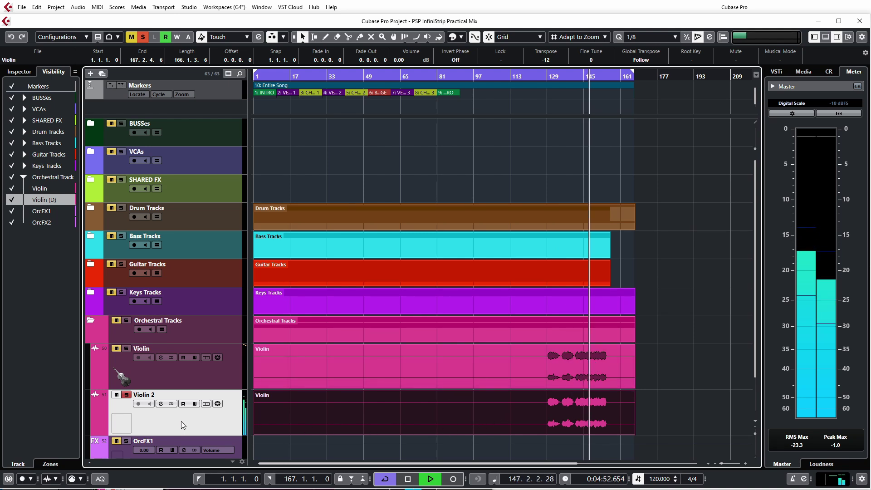
pyautogui.press('space')
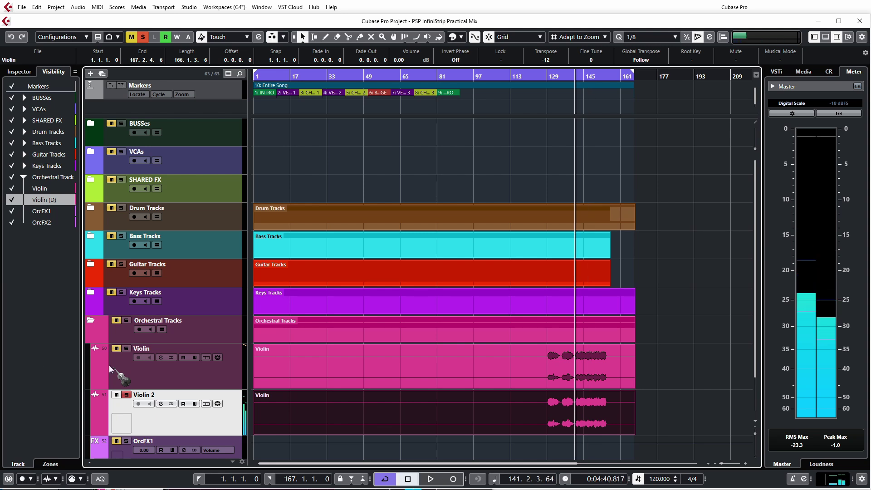
pyautogui.click(126, 394)
# Return to the MixConsole and set Violin 2's combined panner to L5 and R.
pyautogui.click(482, 395)
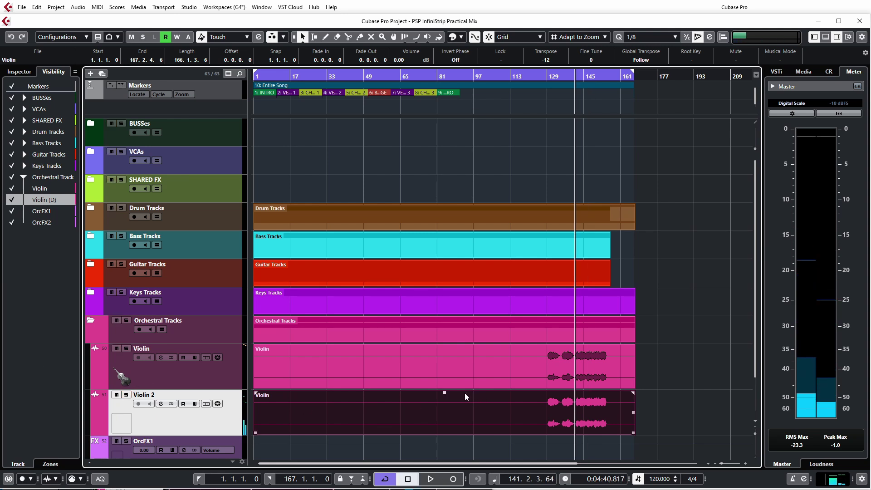
pyautogui.press('F3')
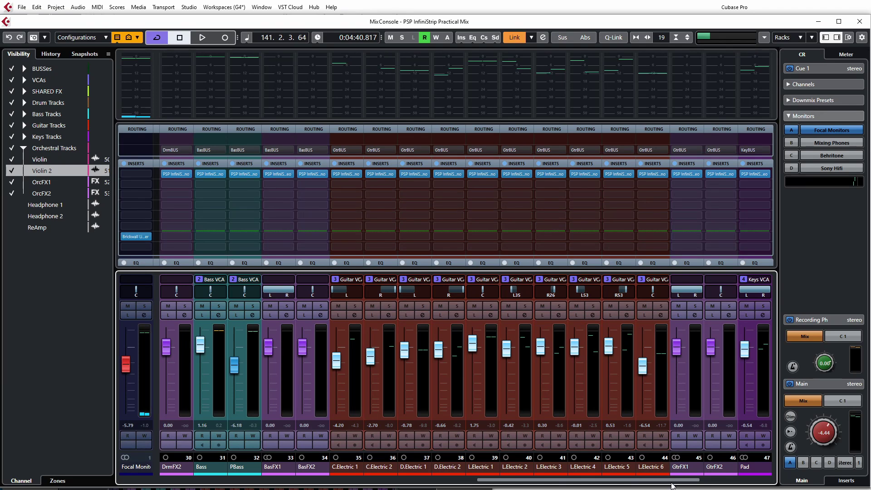
pyautogui.moveTo(690, 481); pyautogui.dragTo(793, 482)
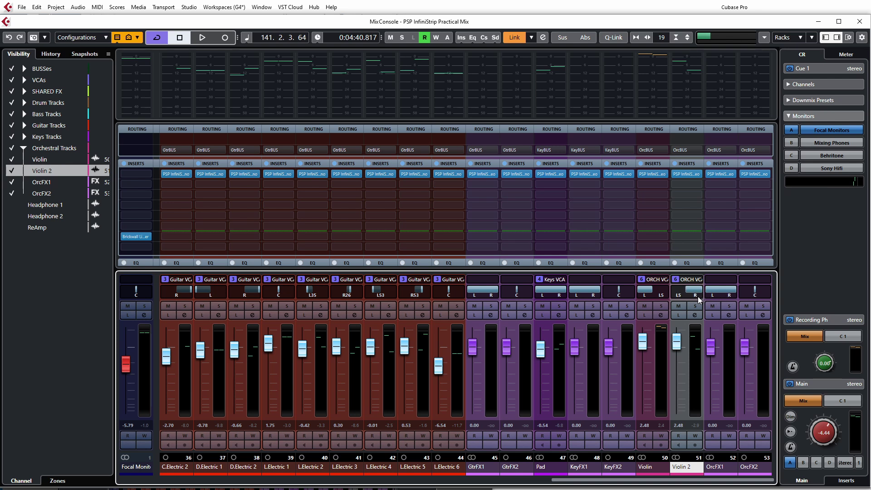
# Play the section with Listen on for Violin and Violin 2, select both channels and lower their faders together to -3.17.
pyautogui.press('space')
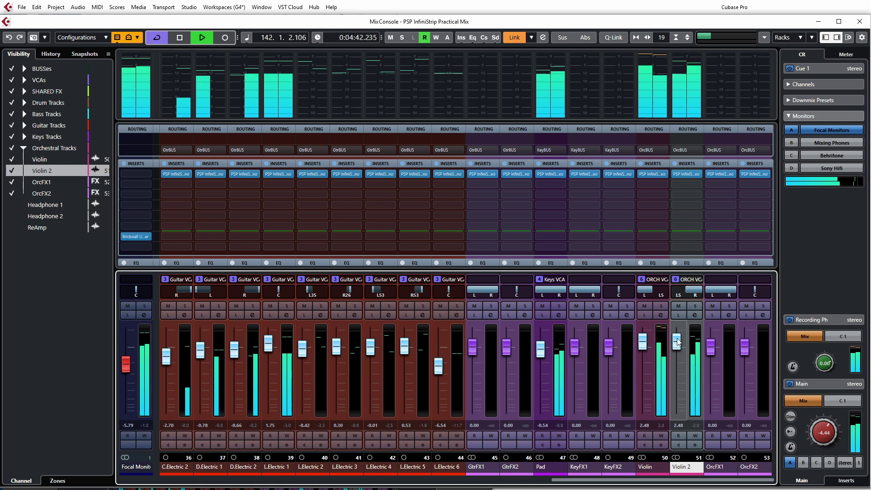
pyautogui.click(645, 315)
pyautogui.click(676, 316)
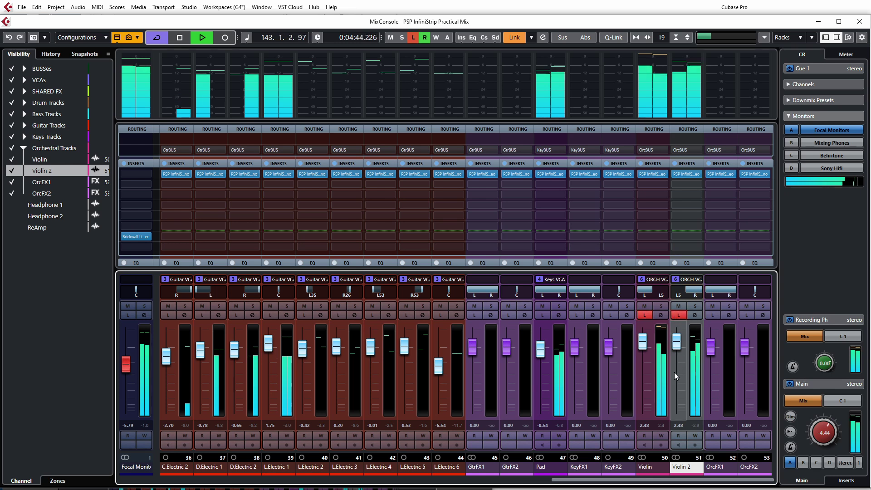
pyautogui.click(659, 472)
pyautogui.keyDown('ctrl'); pyautogui.click(687, 467); pyautogui.keyUp('ctrl')
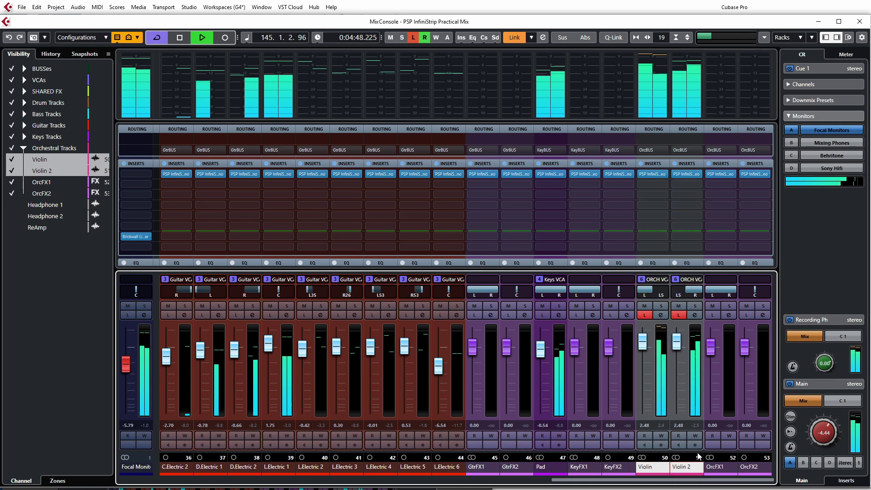
pyautogui.moveTo(676, 344)
pyautogui.mouseDown()
pyautogui.moveTo(676, 380)
pyautogui.moveTo(677, 362)
pyautogui.mouseUp()
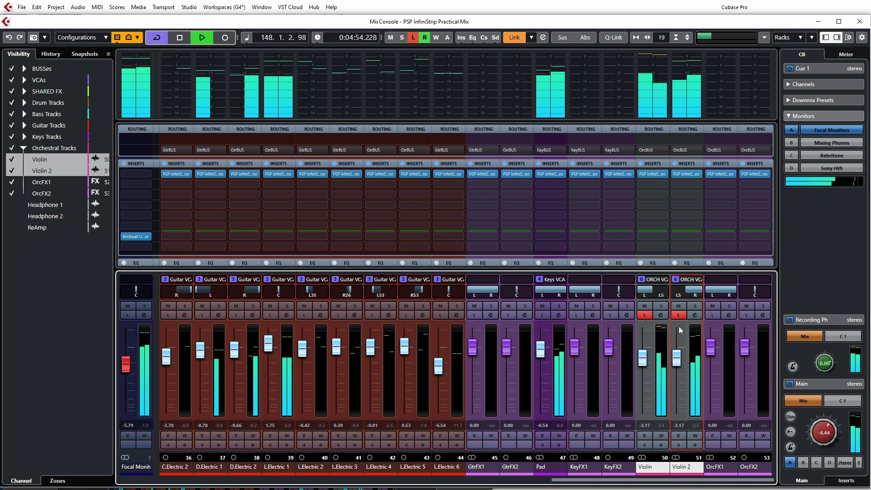
# In Violin 2's PSP InfiniStrip, set the Pro Filters FLT band to 1k13Hz with a gain of -2.6 dB, and close the plug-in.
pyautogui.click(690, 177)
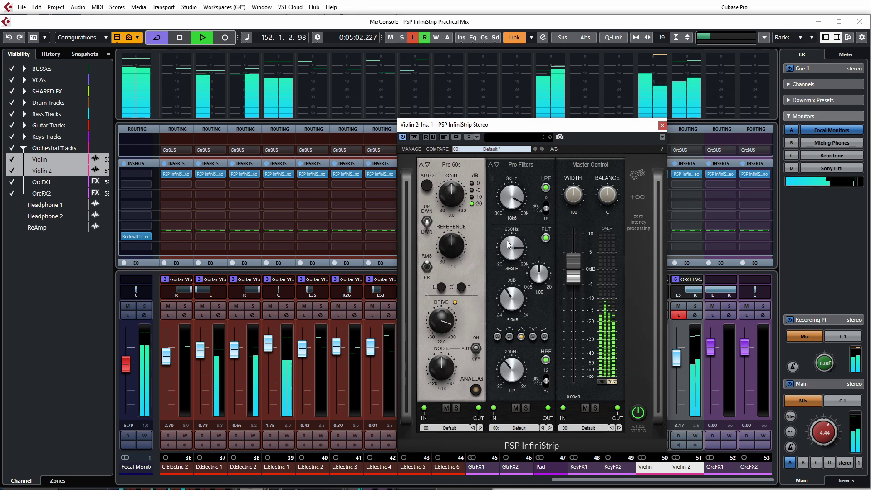
pyautogui.moveTo(507, 240); pyautogui.dragTo(511, 303)
pyautogui.moveTo(513, 244); pyautogui.dragTo(509, 264)
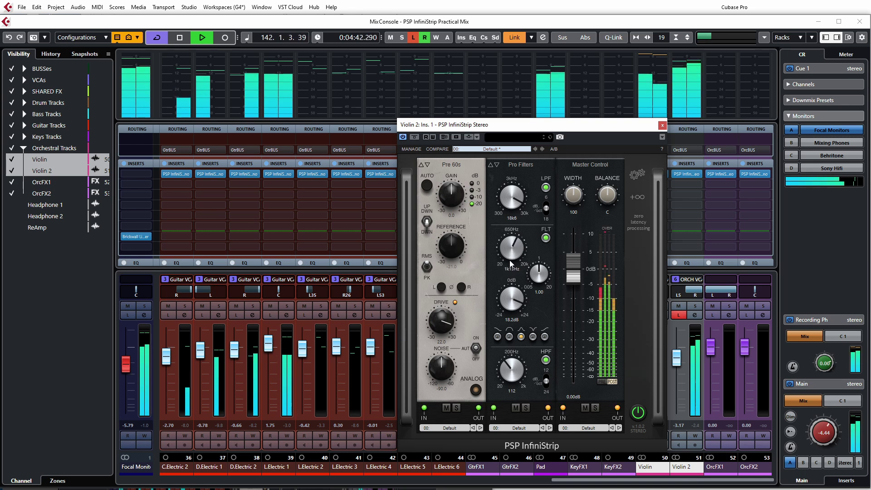
pyautogui.moveTo(511, 297); pyautogui.dragTo(516, 320)
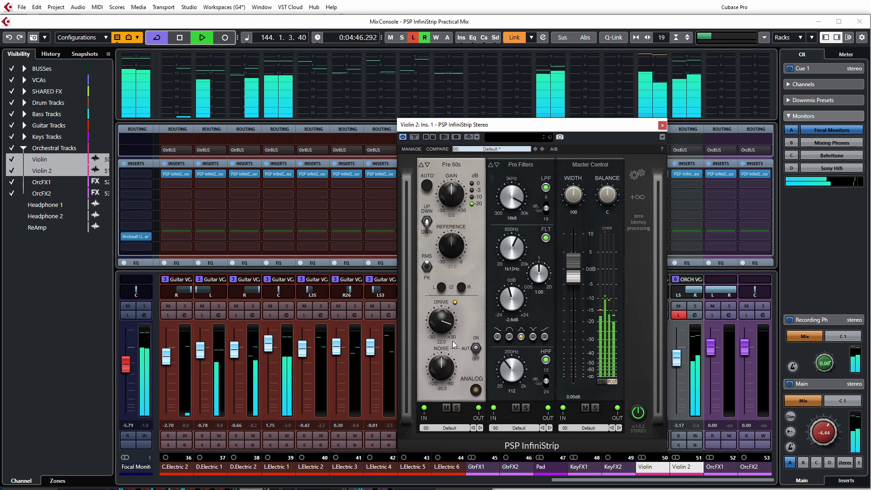
pyautogui.click(662, 125)
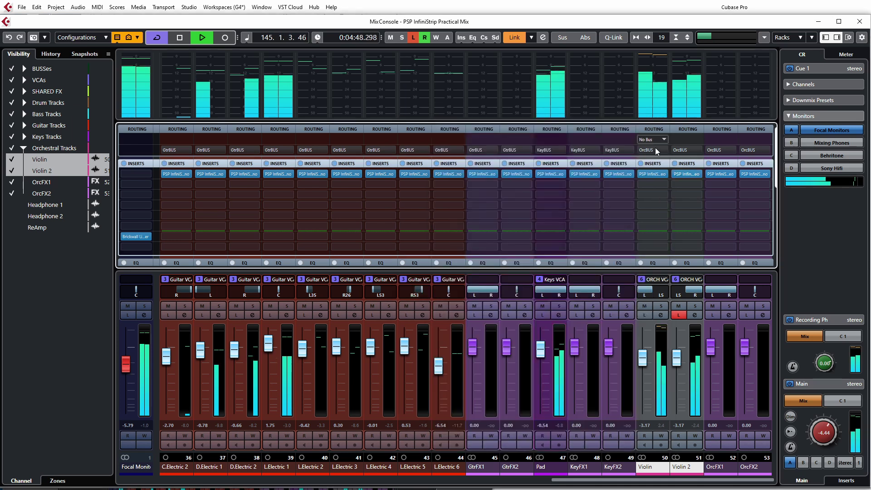
# Turn off Listen on the violins, replay the section and raise the Violin and Violin 2 faders together to 1.16.
pyautogui.press('space')
pyautogui.click(678, 315)
pyautogui.press('space')
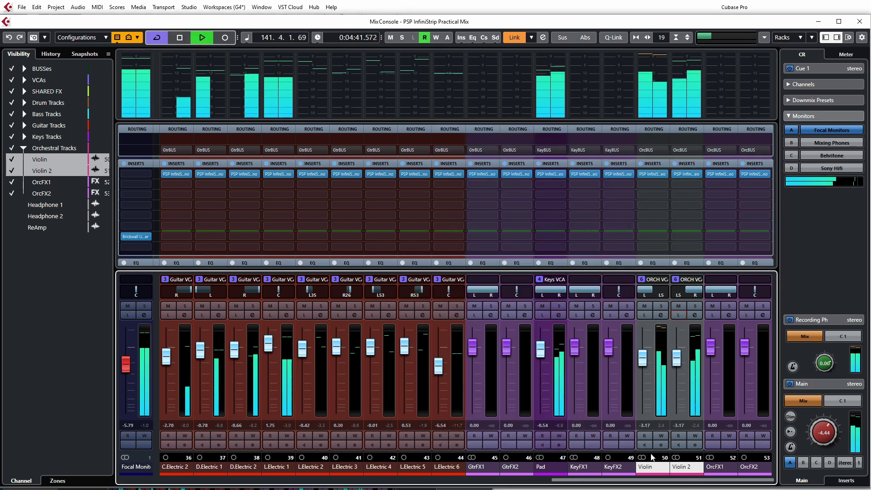
pyautogui.click(643, 359)
pyautogui.moveTo(645, 364); pyautogui.dragTo(643, 347)
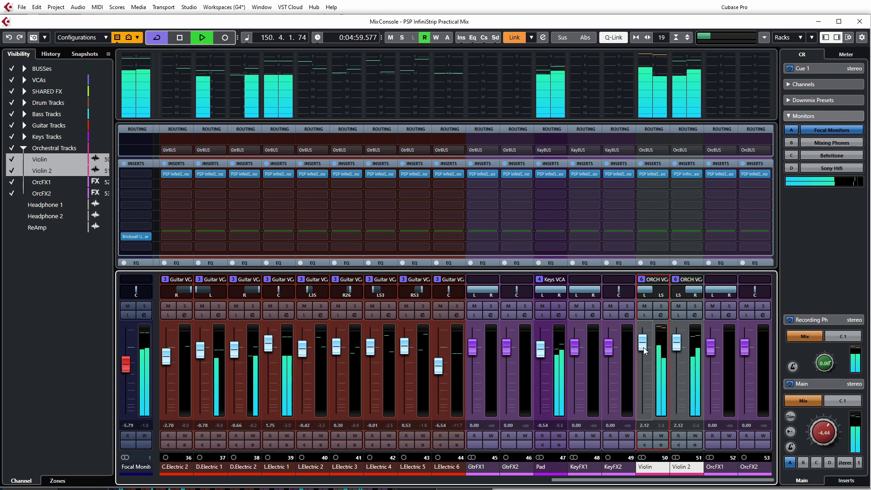
pyautogui.moveTo(643, 347); pyautogui.dragTo(643, 349)
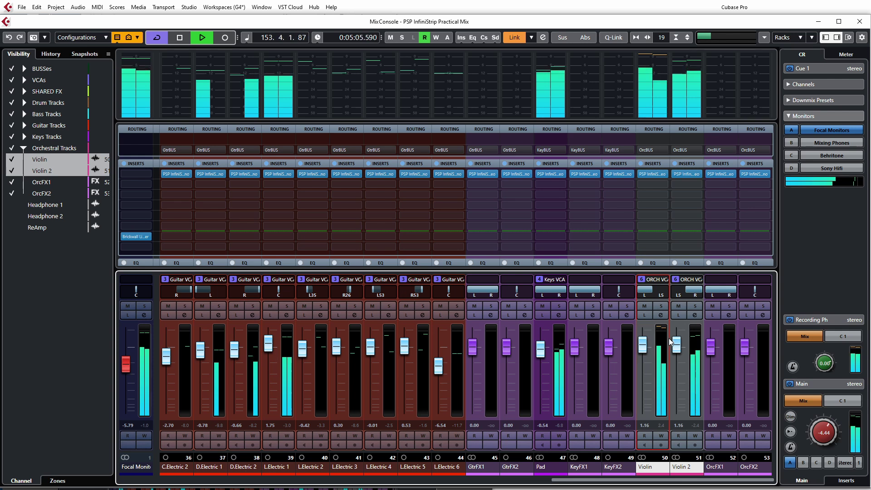
# Solo Violin and Violin 2 and narrow their combined panners to L and L30 for Violin, R14 and R for Violin 2.
pyautogui.click(661, 306)
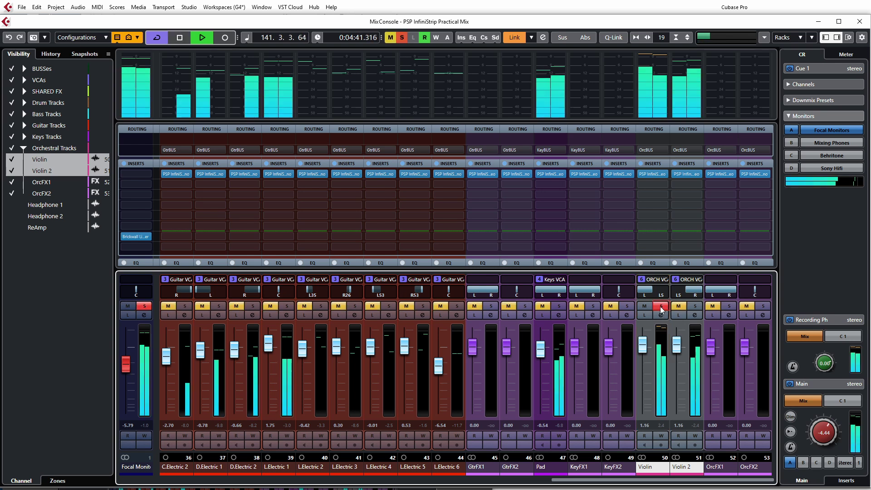
pyautogui.click(695, 306)
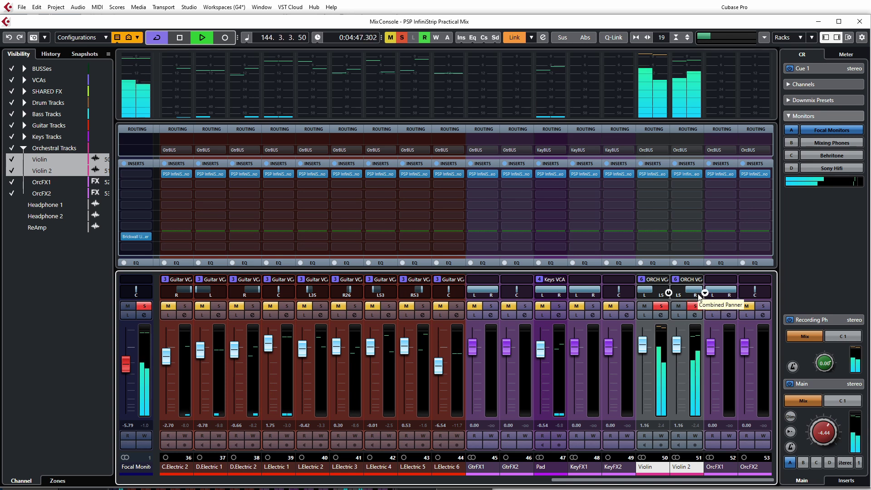
pyautogui.moveTo(688, 295); pyautogui.dragTo(648, 297)
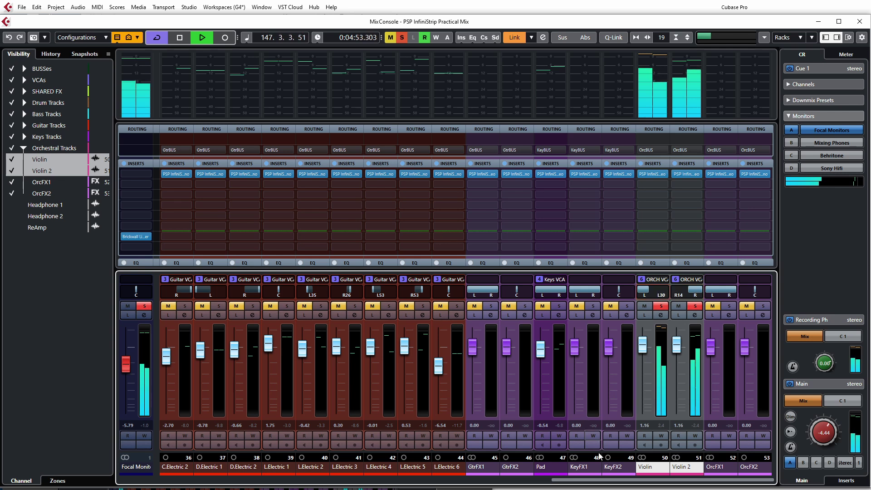
# Open the InfiniStrip plug-in on FXBUS and widen its master stereo width to about 160.
pyautogui.moveTo(631, 482); pyautogui.dragTo(200, 481)
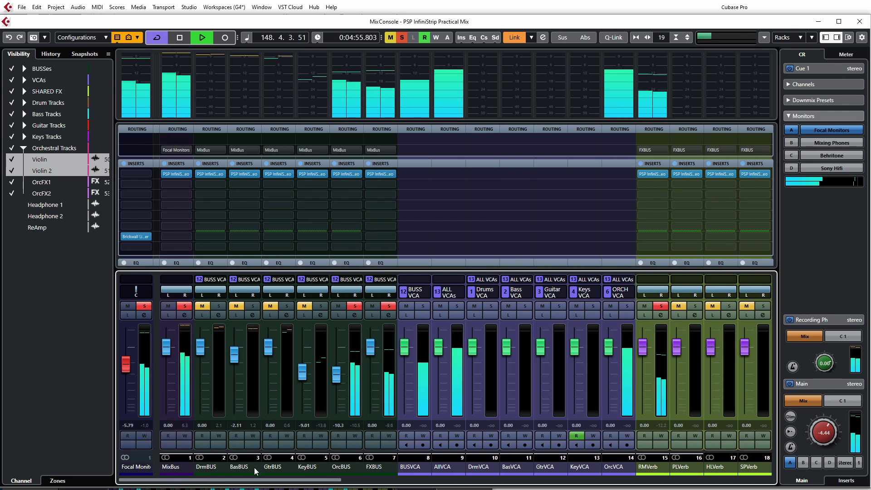
pyautogui.click(381, 173)
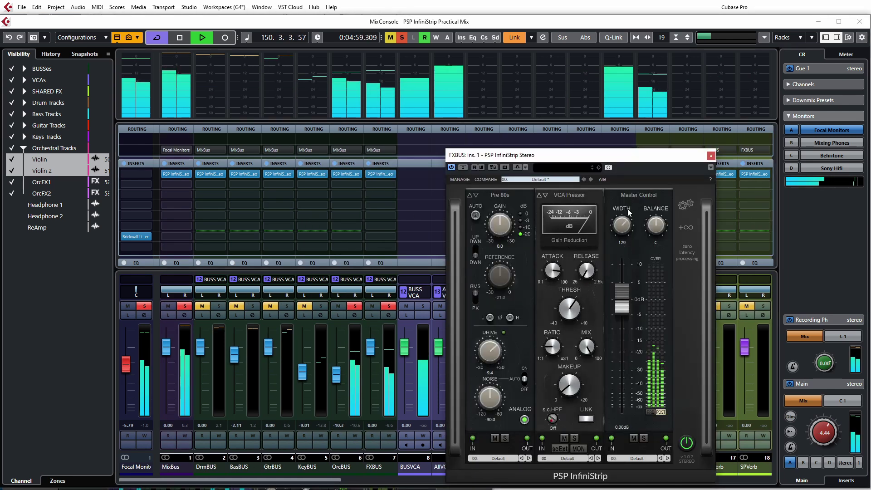
pyautogui.moveTo(633, 190)
pyautogui.mouseDown()
pyautogui.moveTo(640, 165)
pyautogui.moveTo(636, 184)
pyautogui.mouseUp()
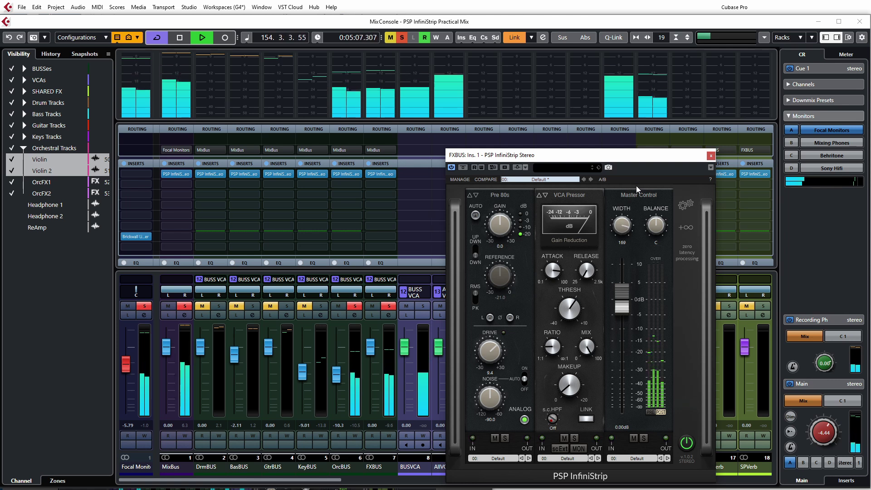
pyautogui.moveTo(622, 227); pyautogui.dragTo(624, 230)
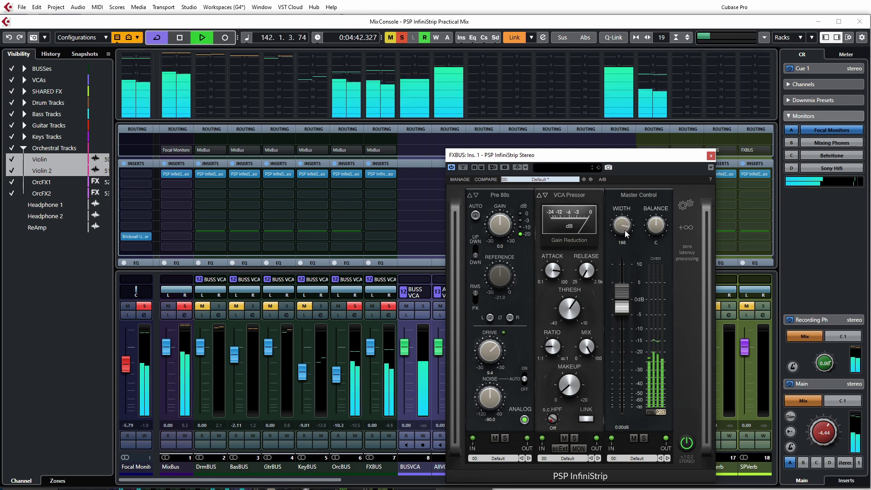
# Set the VCA Pressor threshold on FXBUS to about -11.7 and close the plug-in window.
pyautogui.moveTo(573, 314)
pyautogui.moveTo(572, 315); pyautogui.dragTo(579, 323)
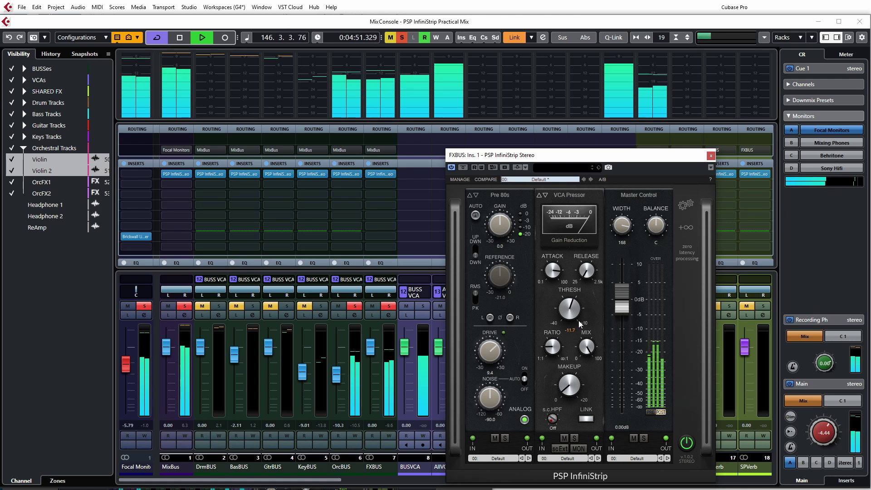
pyautogui.click(711, 156)
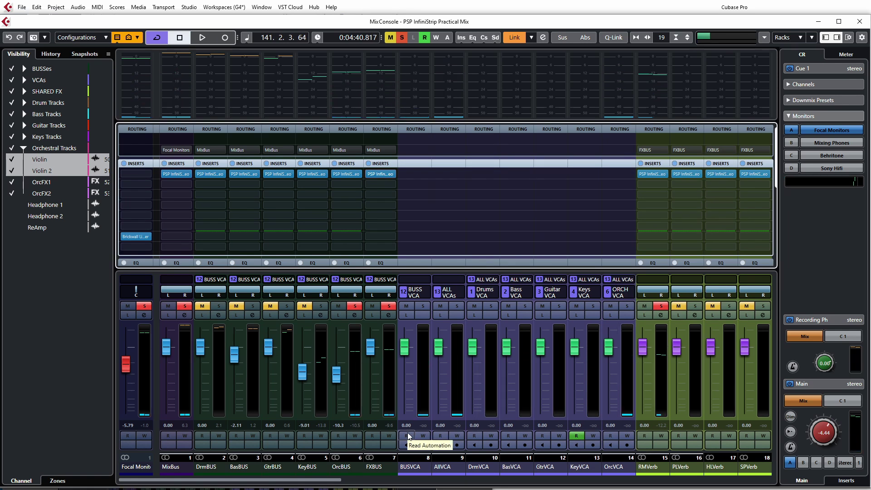
# Clear the solos on the Violin channels so the full mix can be heard.
pyautogui.moveTo(336, 483); pyautogui.dragTo(762, 477)
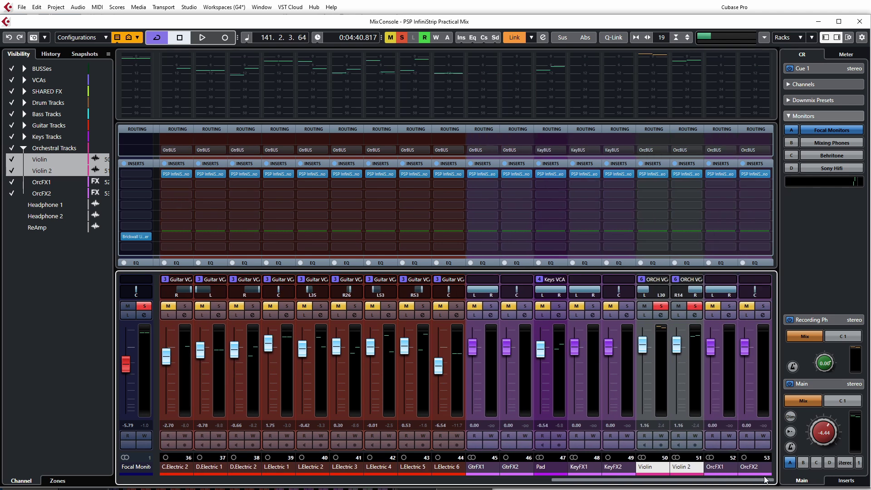
pyautogui.click(660, 306)
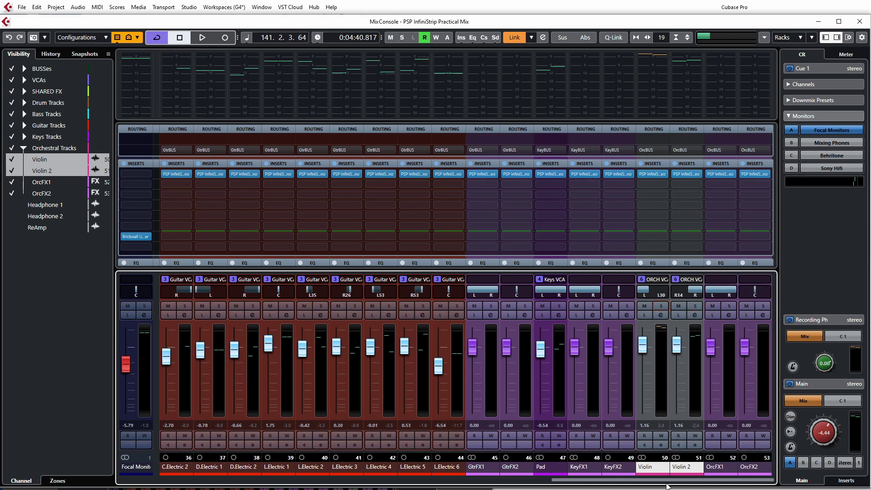
# Open the InfiniStrip plug-in on DrmBUS, start playback, and place its window clear of the VCA faders.
pyautogui.moveTo(642, 482); pyautogui.dragTo(205, 482)
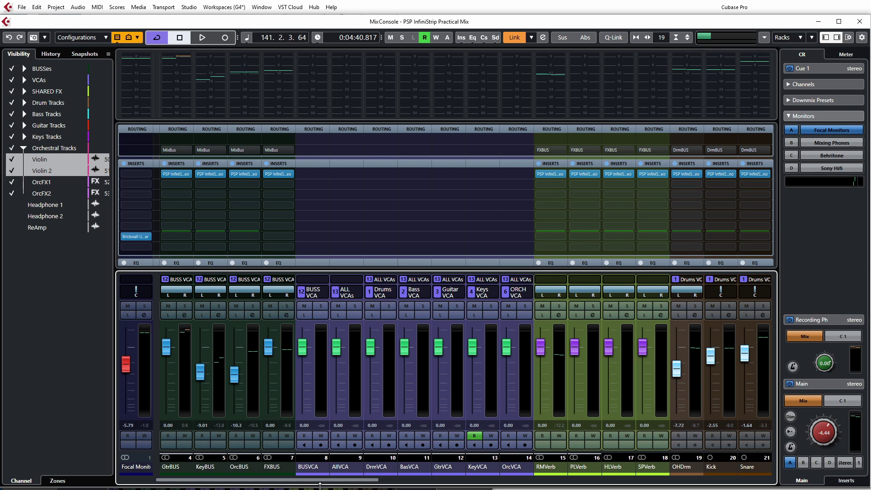
pyautogui.moveTo(324, 481); pyautogui.dragTo(279, 481)
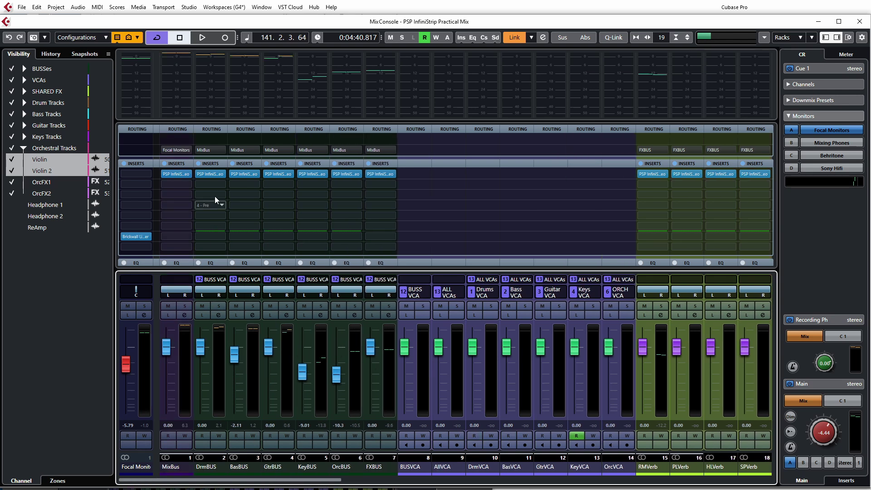
pyautogui.click(213, 174)
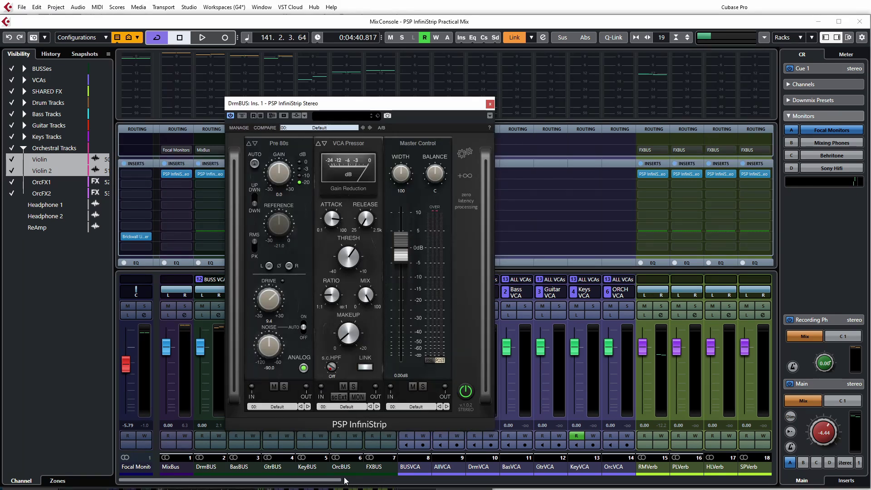
pyautogui.moveTo(336, 481); pyautogui.dragTo(318, 483)
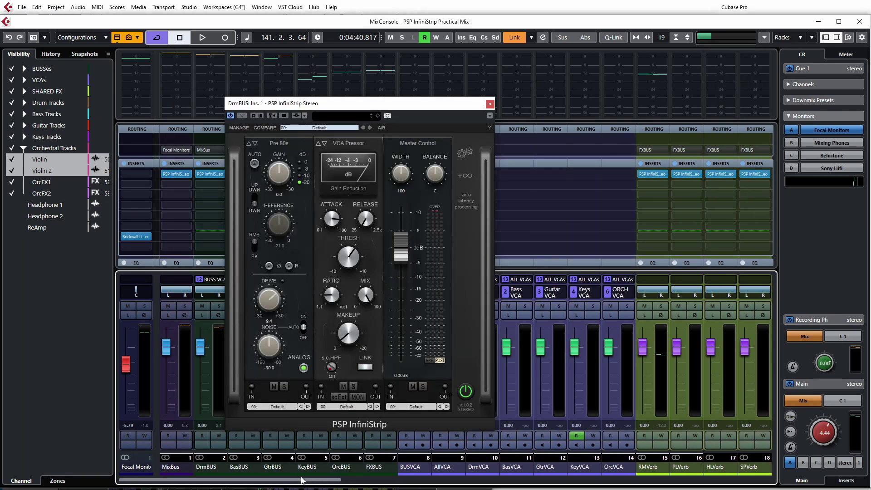
pyautogui.press('space')
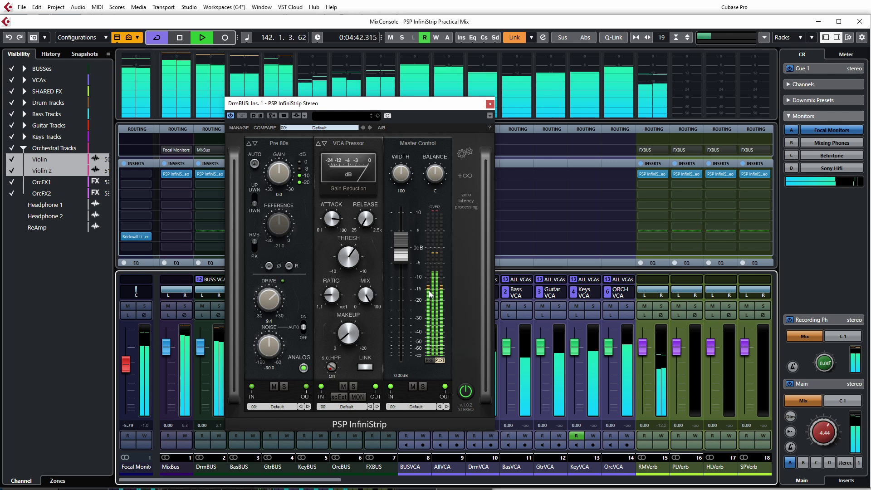
pyautogui.moveTo(410, 105); pyautogui.dragTo(363, 111)
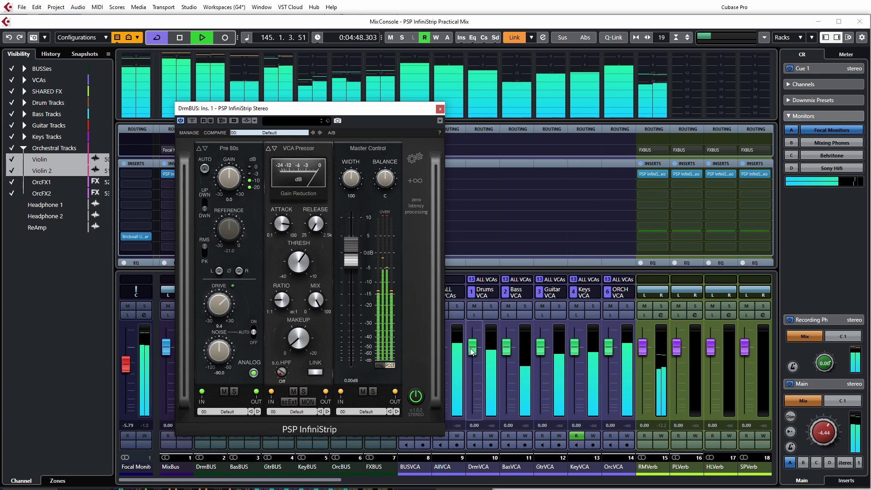
# Lower the Drums VCA fader to -4.02 dB while the mix plays, then close the DrmBUS plug-in and stop playback.
pyautogui.moveTo(470, 348); pyautogui.dragTo(472, 363)
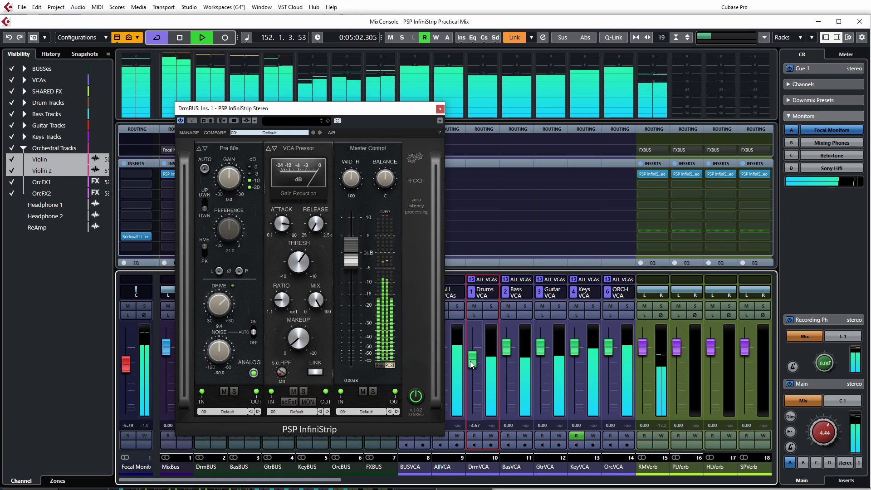
pyautogui.moveTo(470, 360); pyautogui.dragTo(470, 361)
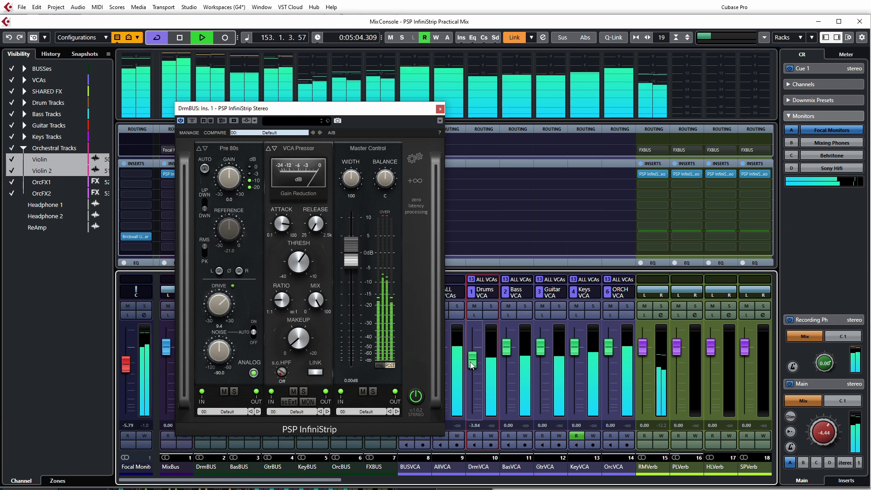
pyautogui.press('space')
pyautogui.press('space')
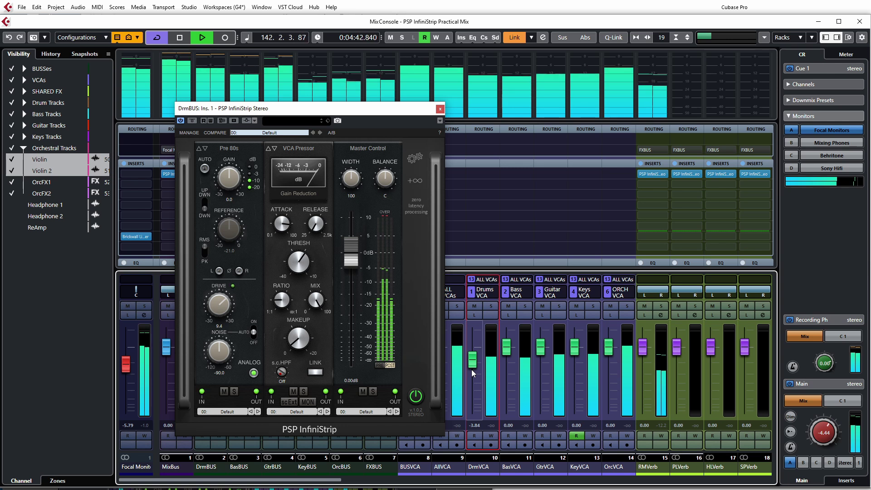
pyautogui.scroll(-1, 472, 368)
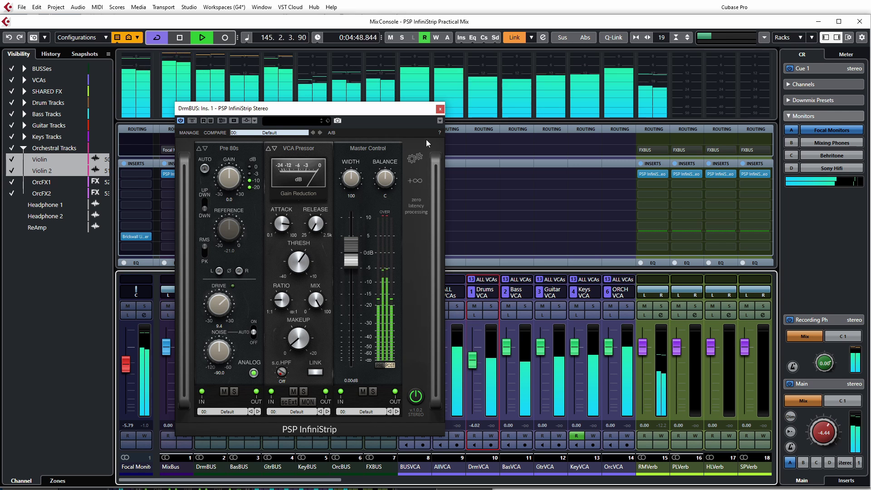
pyautogui.click(440, 109)
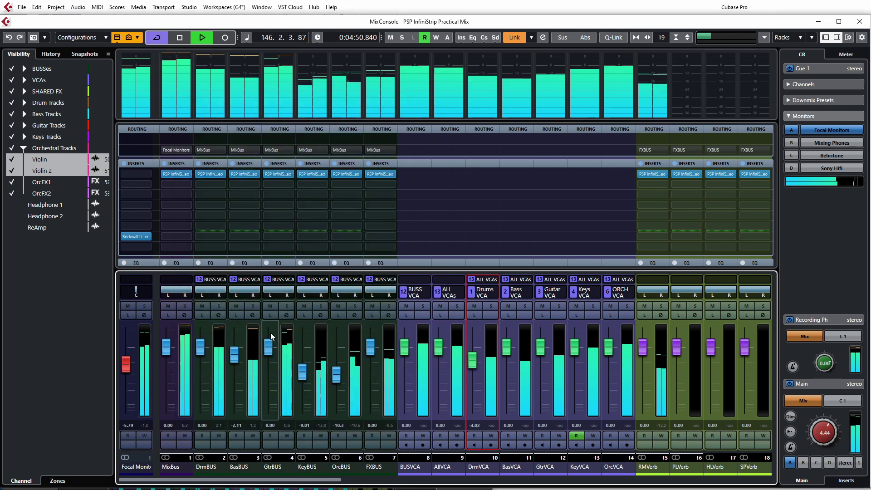
pyautogui.press('space')
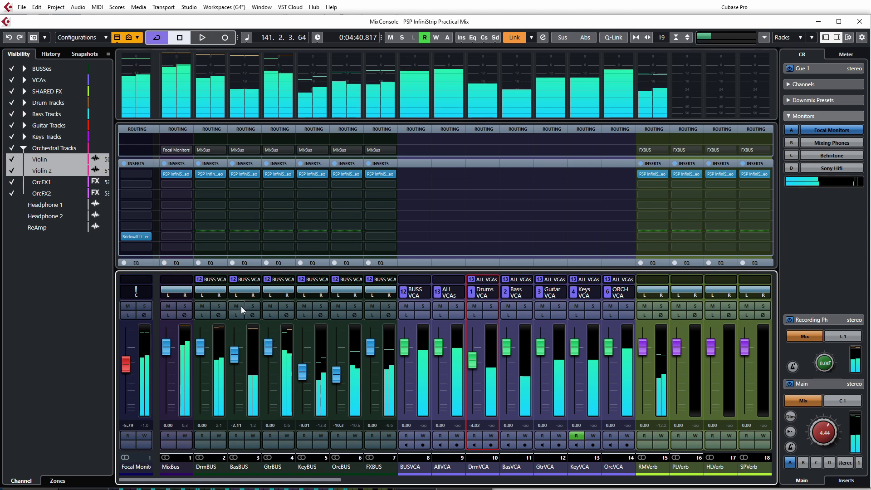
# Open the InfiniStrip plug-in on BasBUS and lower the Bass VCA fader to -1.42 dB during playback.
pyautogui.doubleClick(243, 174)
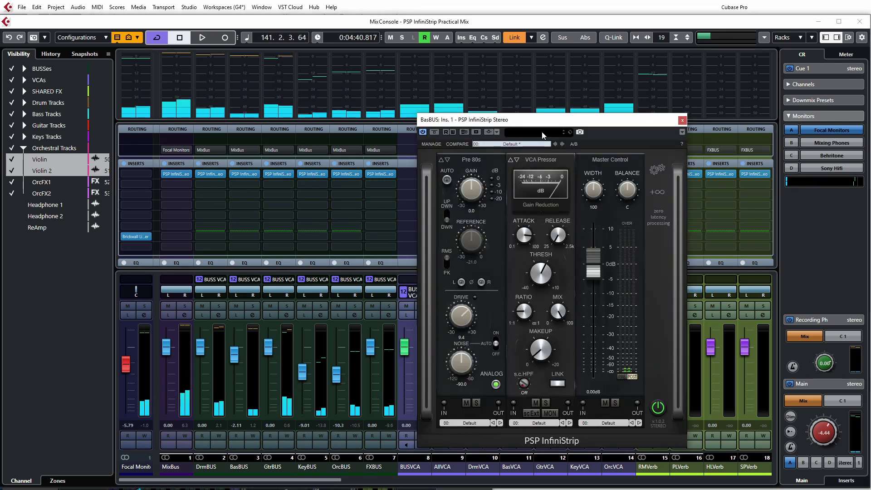
pyautogui.moveTo(541, 132); pyautogui.dragTo(285, 144)
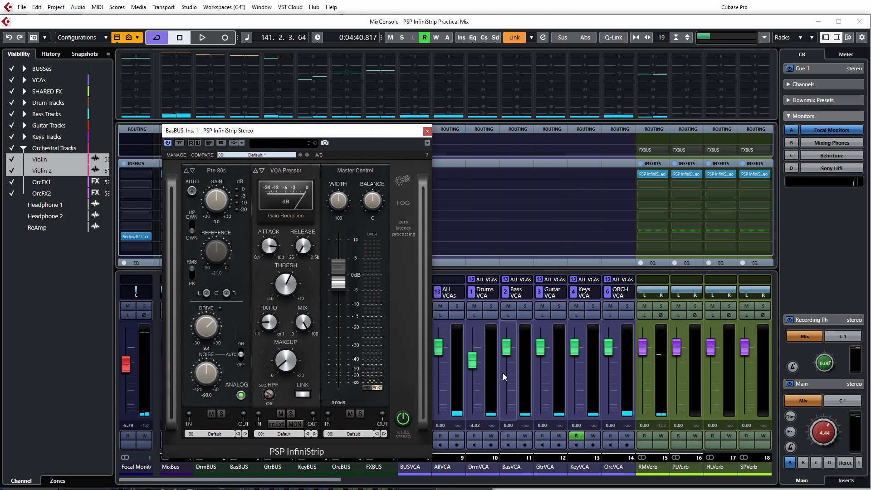
pyautogui.press('space')
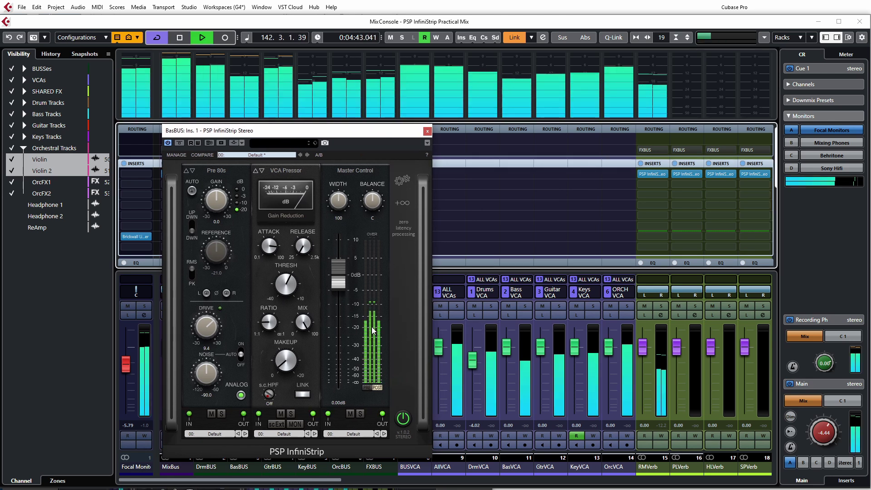
pyautogui.click(507, 352)
pyautogui.moveTo(506, 352); pyautogui.dragTo(508, 354)
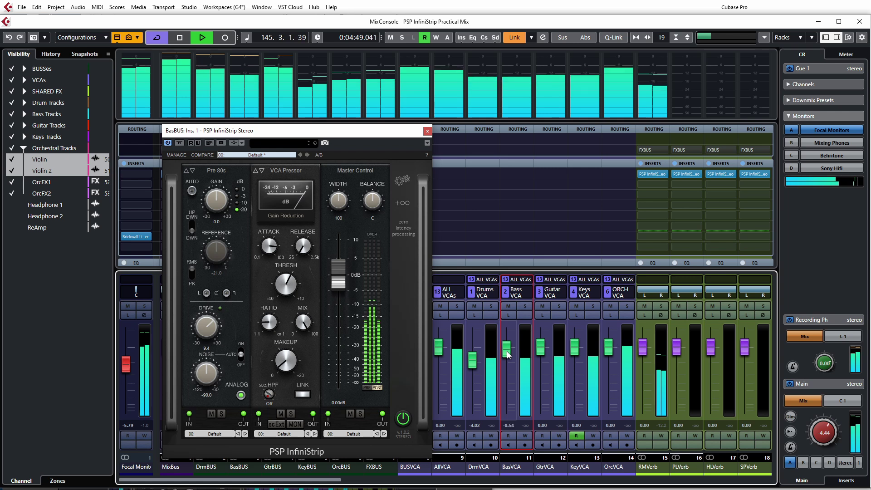
pyautogui.moveTo(508, 354); pyautogui.dragTo(509, 356)
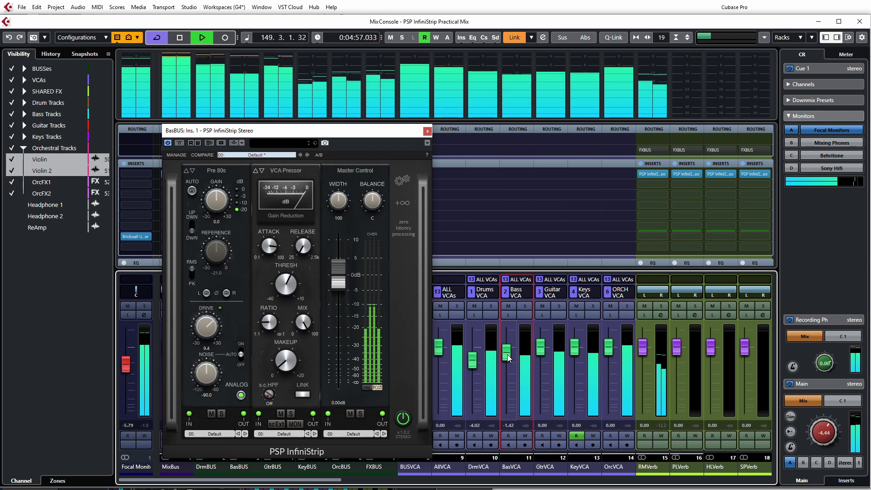
# Set the VCA Pressor threshold on BasBUS to about -13.1 and close the plug-in window.
pyautogui.moveTo(293, 283)
pyautogui.moveTo(293, 283); pyautogui.dragTo(289, 292)
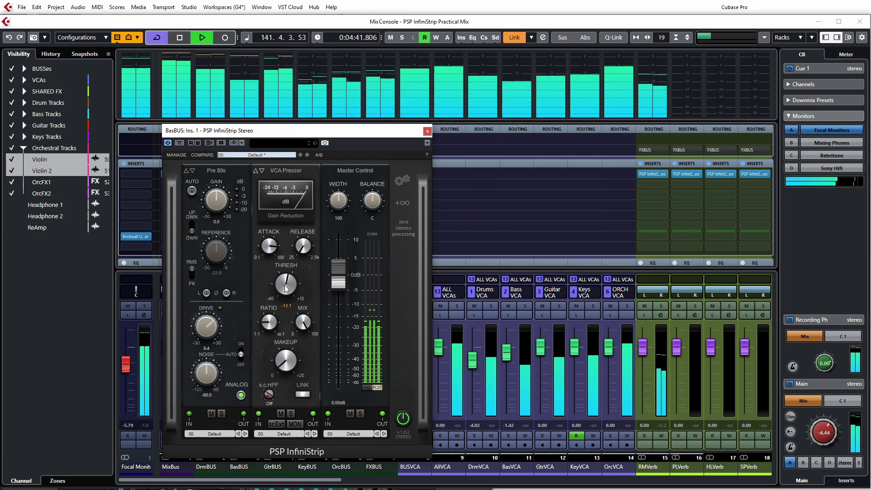
pyautogui.click(427, 131)
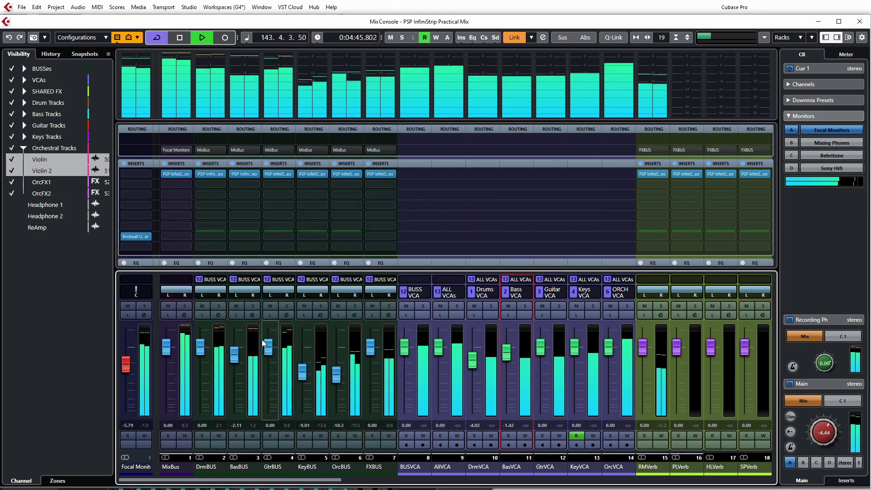
# Reopen the DrmBUS InfiniStrip, lower its VCA Pressor threshold slightly, and close the plug-in window.
pyautogui.click(211, 174)
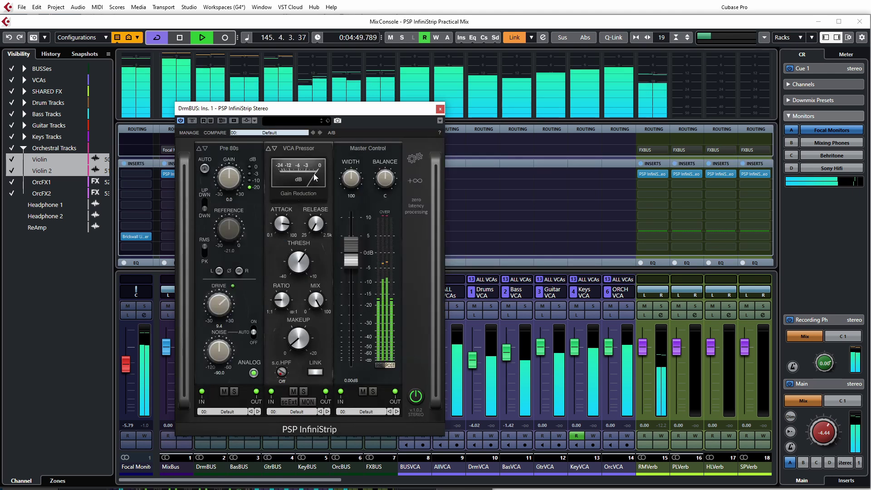
pyautogui.moveTo(307, 259); pyautogui.dragTo(307, 266)
pyautogui.click(439, 110)
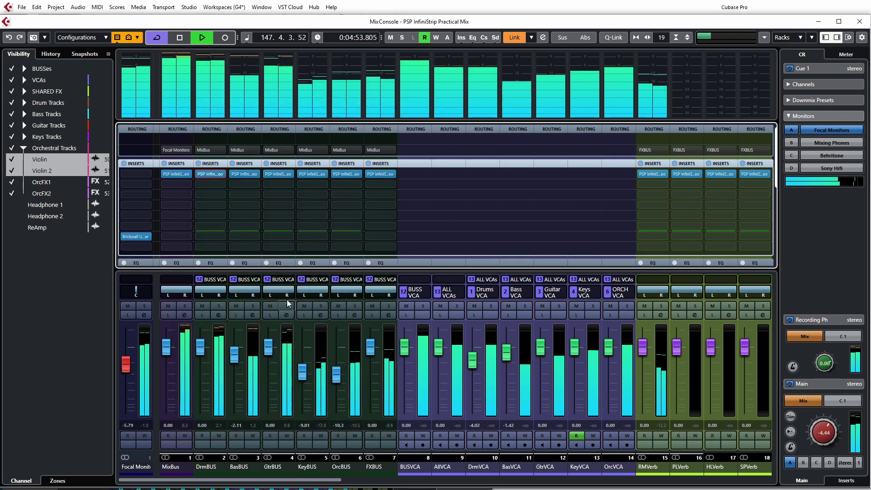
# Open the InfiniStrip plug-in on GtrBUS and lower the Guitar VCA fader to -2.55 dB.
pyautogui.click(282, 173)
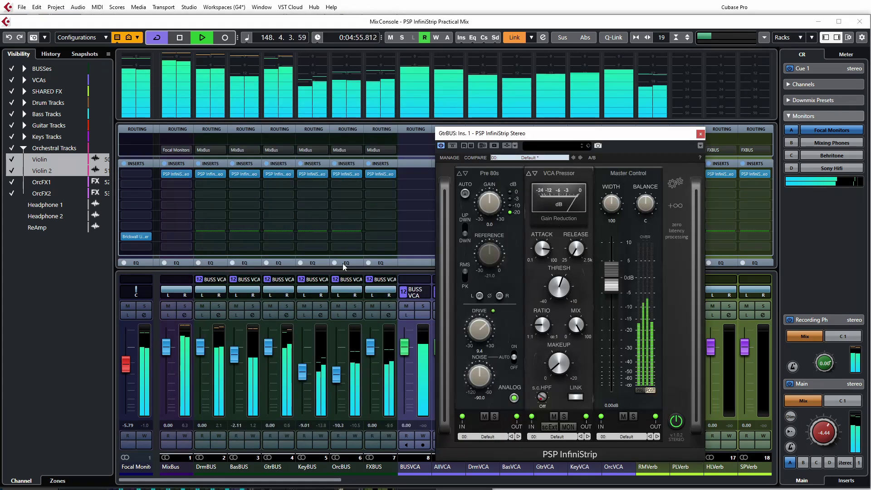
pyautogui.moveTo(591, 137); pyautogui.dragTo(298, 147)
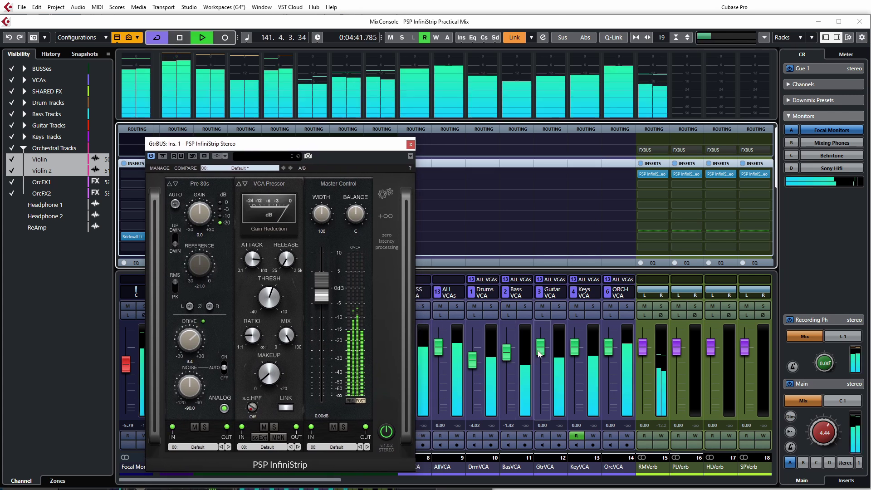
pyautogui.moveTo(539, 348); pyautogui.dragTo(539, 359)
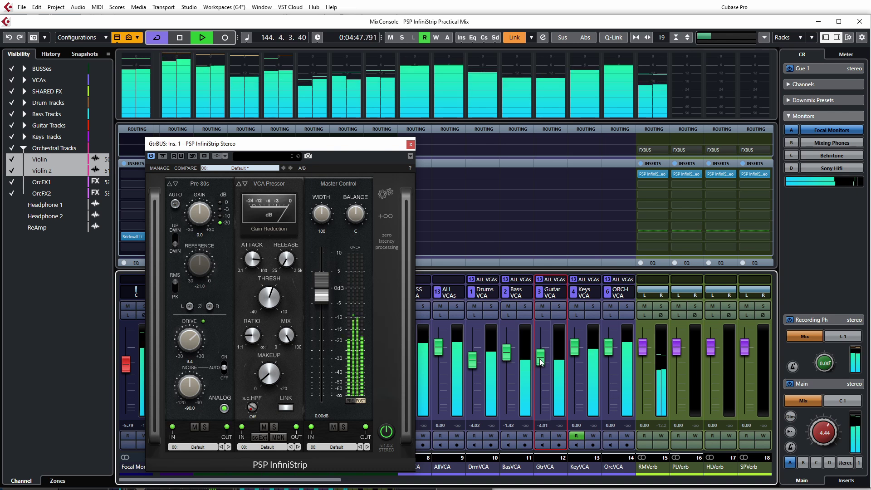
pyautogui.scroll(3, 540, 359)
pyautogui.scroll(-1, 542, 361)
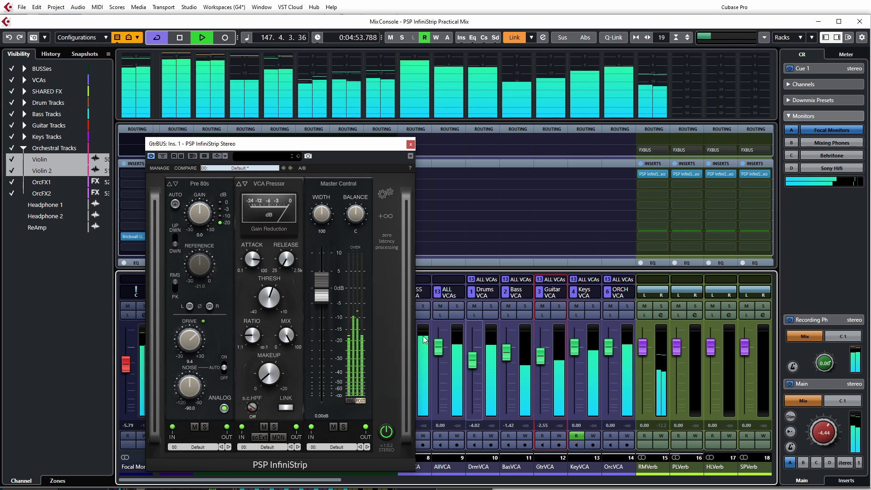
# Lower the VCA Pressor threshold on GtrBUS to about -14.7.
pyautogui.click(268, 300)
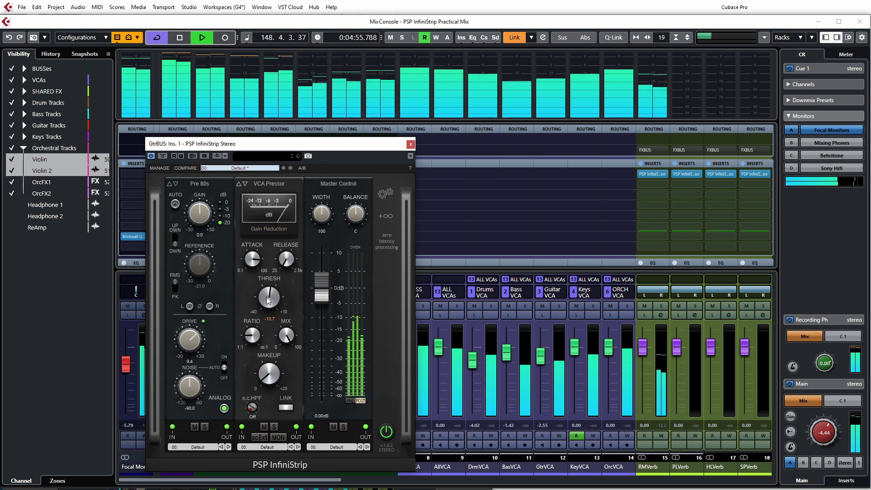
pyautogui.scroll(-1, 268, 302)
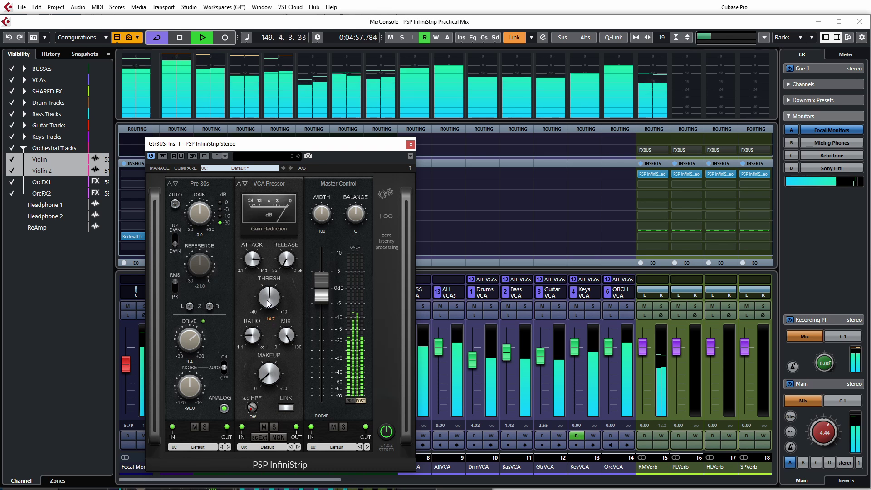
# Close the GtrBUS InfiniStrip, open the one on KeyBUS, and lower the Keys VCA fader to -2.85 dB with automation reading off.
pyautogui.scroll(-1, 269, 301)
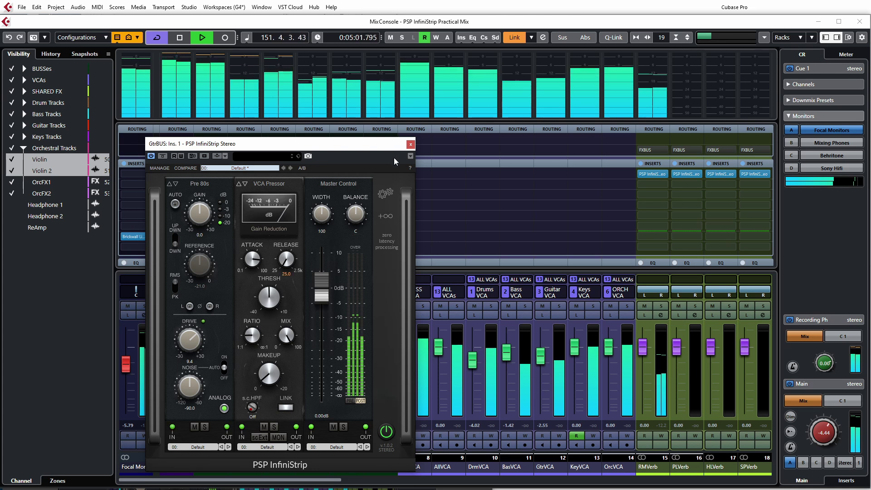
pyautogui.click(410, 145)
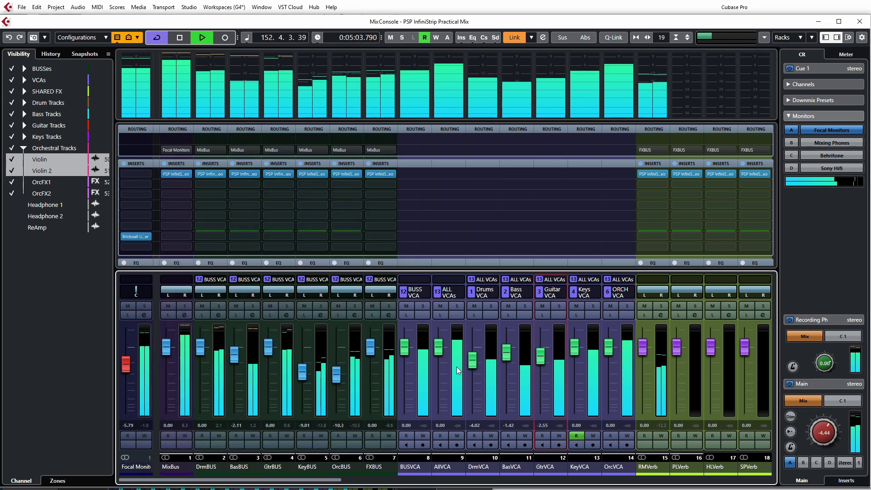
pyautogui.click(312, 173)
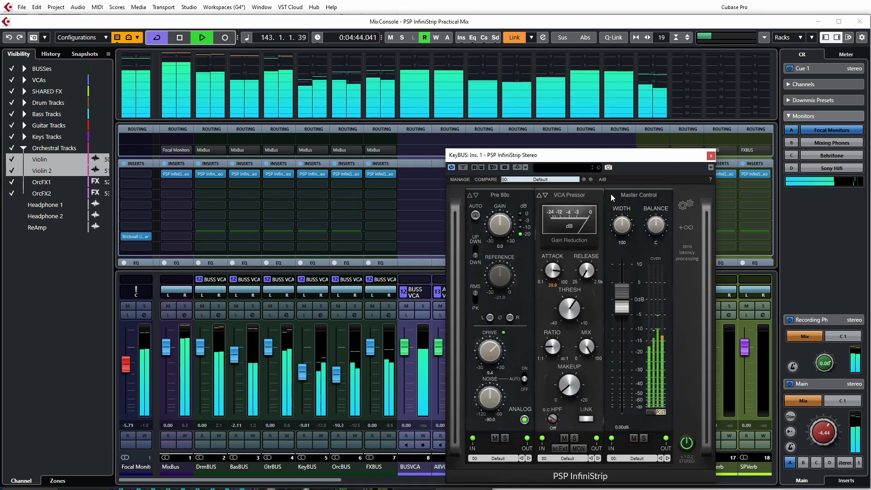
pyautogui.moveTo(616, 159); pyautogui.dragTo(320, 150)
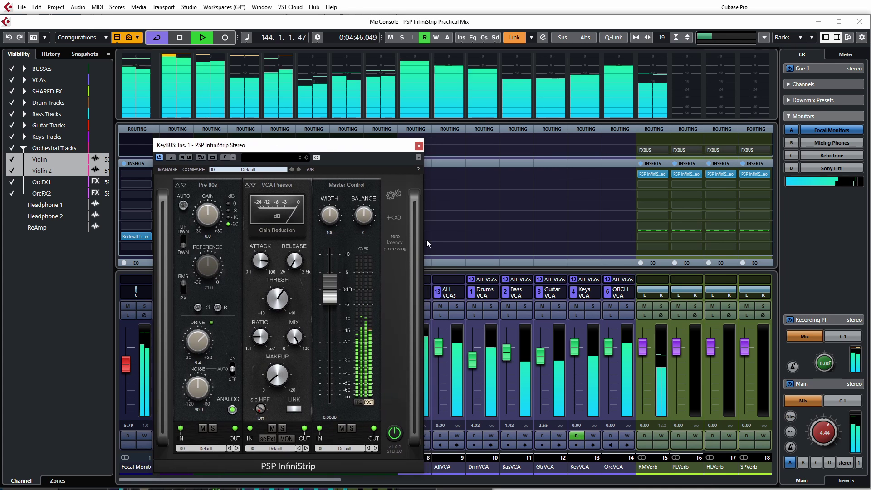
pyautogui.click(575, 435)
pyautogui.moveTo(576, 352); pyautogui.dragTo(576, 358)
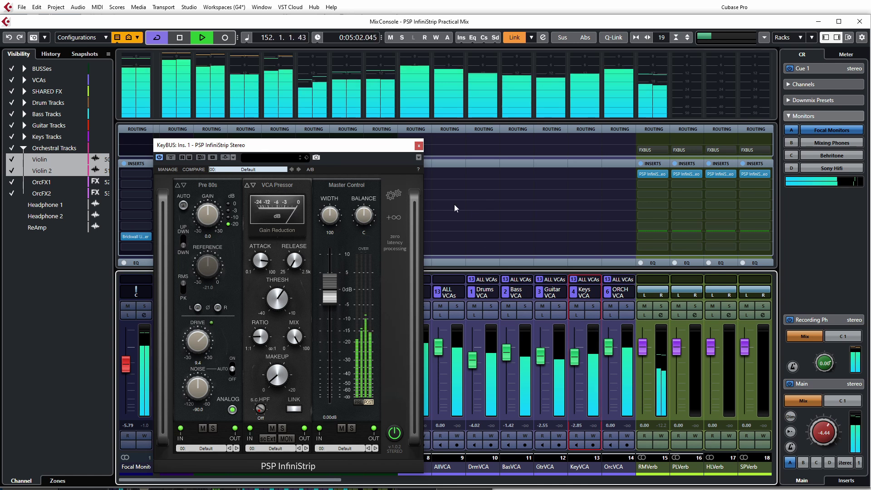
# Set the VCA Pressor threshold on KeyBUS to -12.5, then replace its window with the InfiniStrip on OrcBUS.
pyautogui.moveTo(281, 297); pyautogui.dragTo(284, 304)
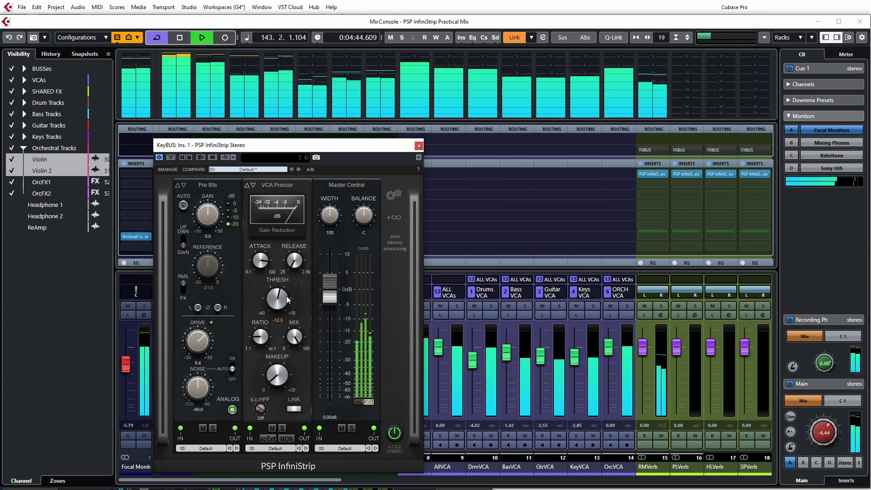
pyautogui.click(419, 145)
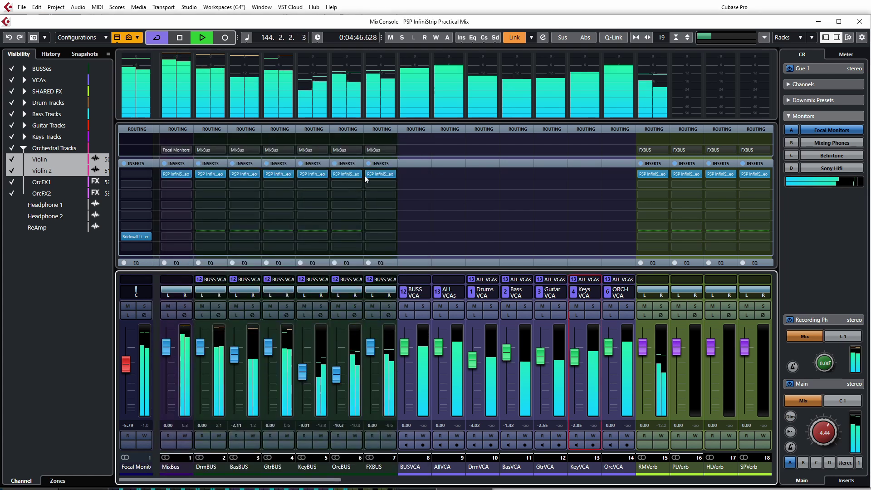
pyautogui.click(347, 173)
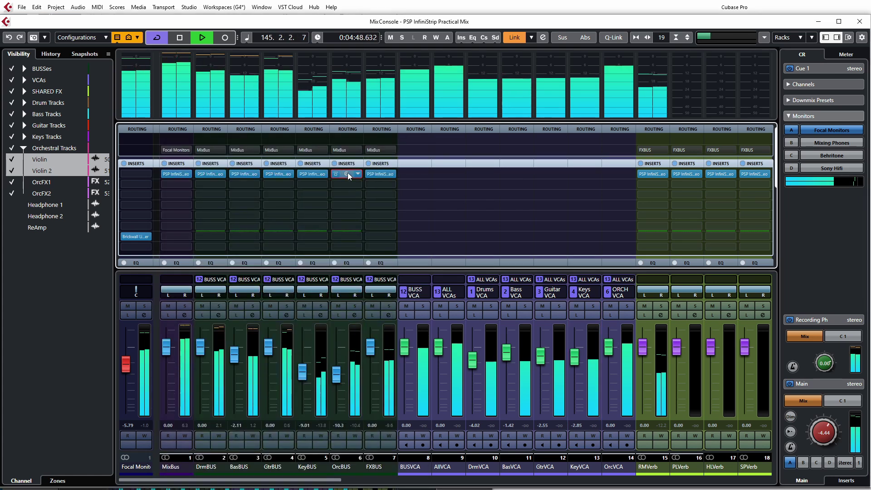
pyautogui.click(347, 173)
pyautogui.moveTo(606, 159); pyautogui.dragTo(281, 152)
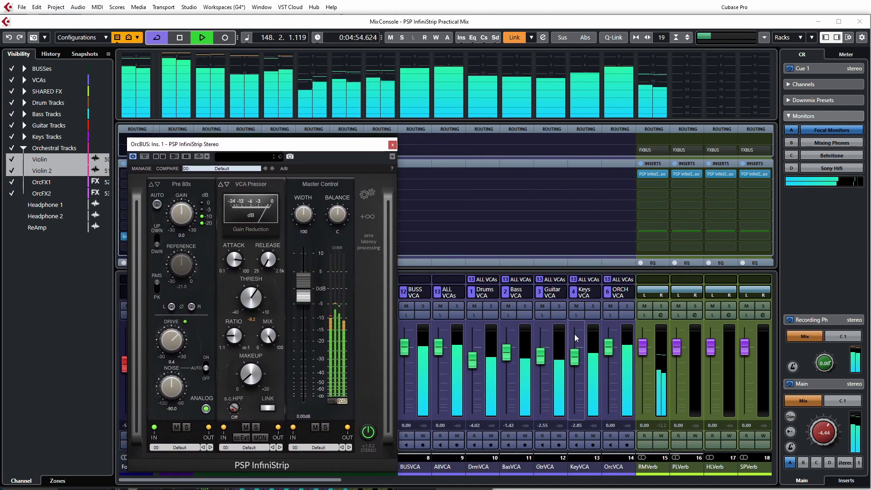
# Lower the ORCH VCA fader to -7.45 dB, set the OrcBUS VCA Pressor threshold to -13.0, and close the plug-in window.
pyautogui.moveTo(609, 349); pyautogui.dragTo(612, 362)
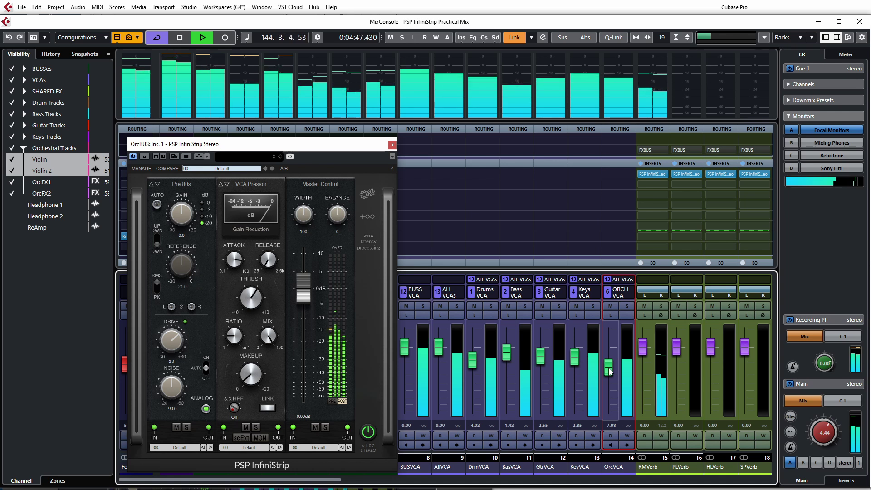
pyautogui.moveTo(609, 371); pyautogui.dragTo(609, 374)
pyautogui.moveTo(251, 299)
pyautogui.moveTo(250, 299); pyautogui.dragTo(250, 311)
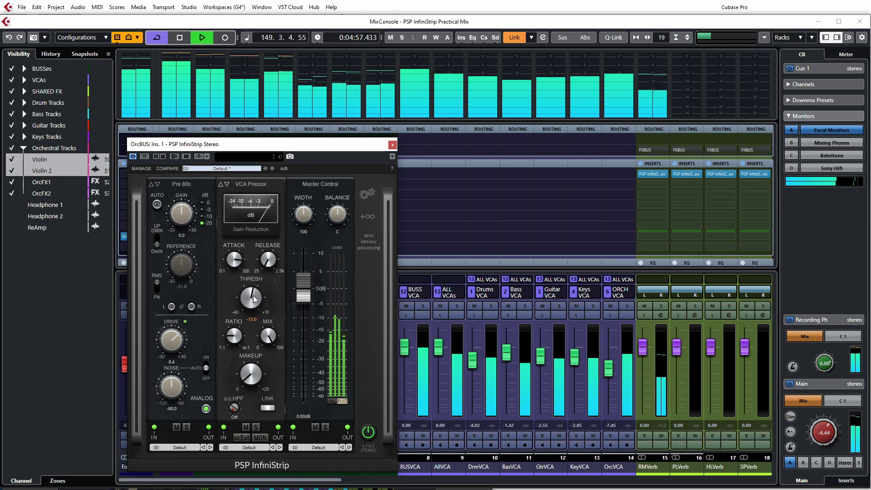
pyautogui.click(391, 145)
# Stop playback and raise the DrmBUS fader to 4.07 dB and the BasBUS fader to -0.66 dB.
pyautogui.press('space')
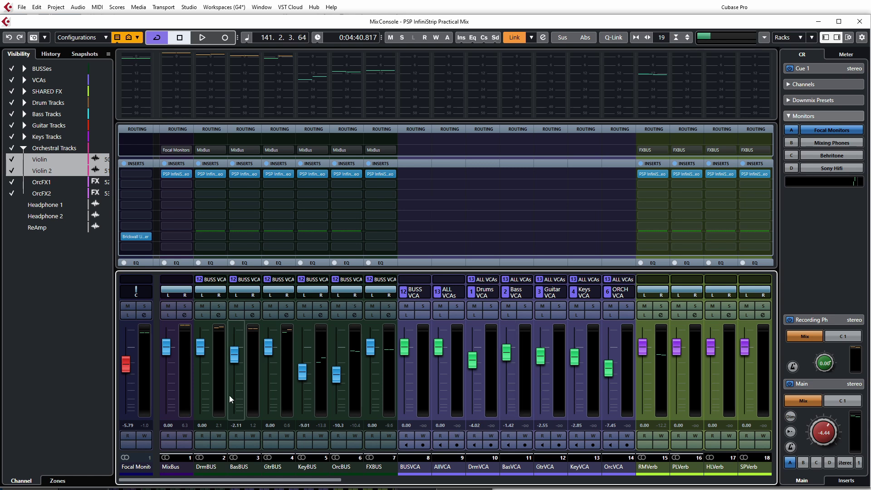
pyautogui.click(199, 351)
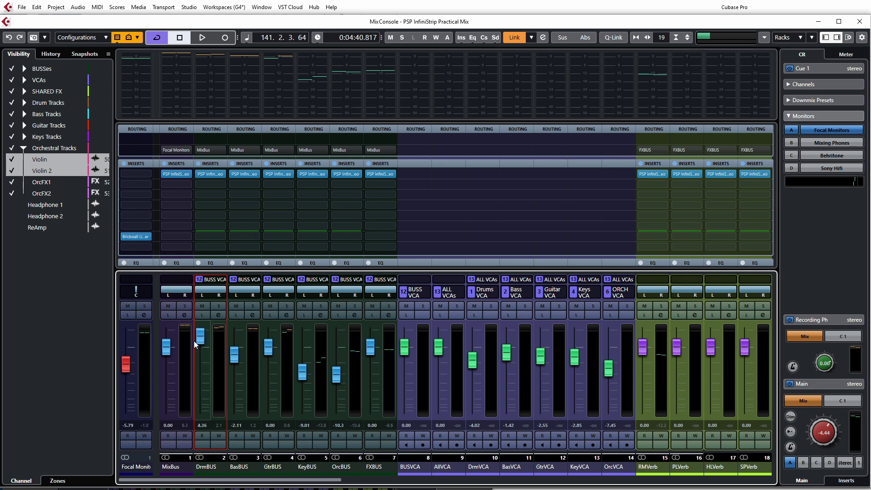
pyautogui.scroll(2, 201, 345)
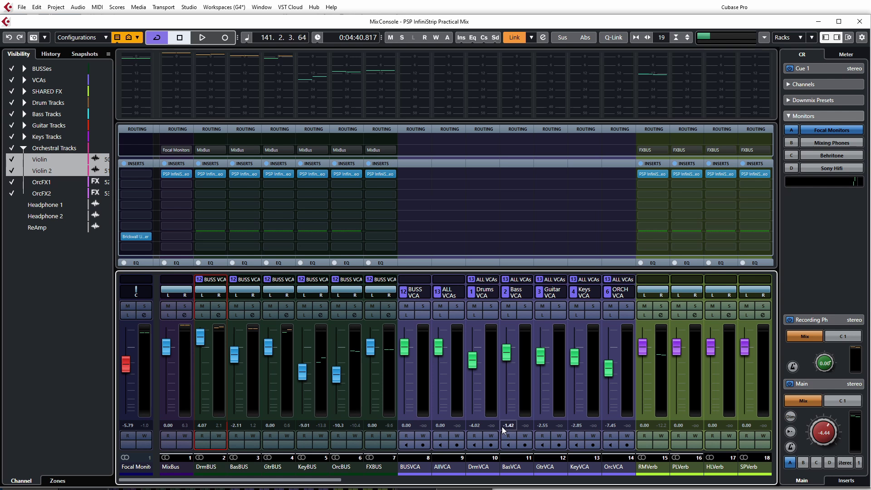
pyautogui.click(232, 356)
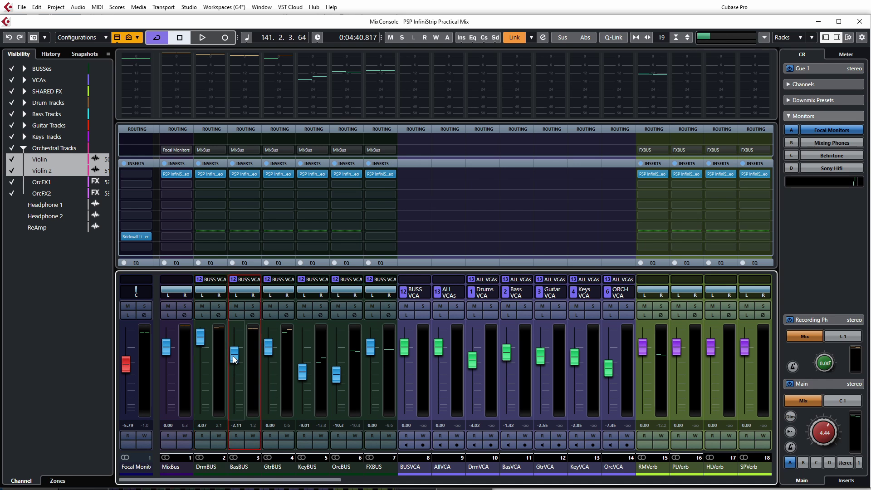
pyautogui.moveTo(232, 355); pyautogui.dragTo(227, 350)
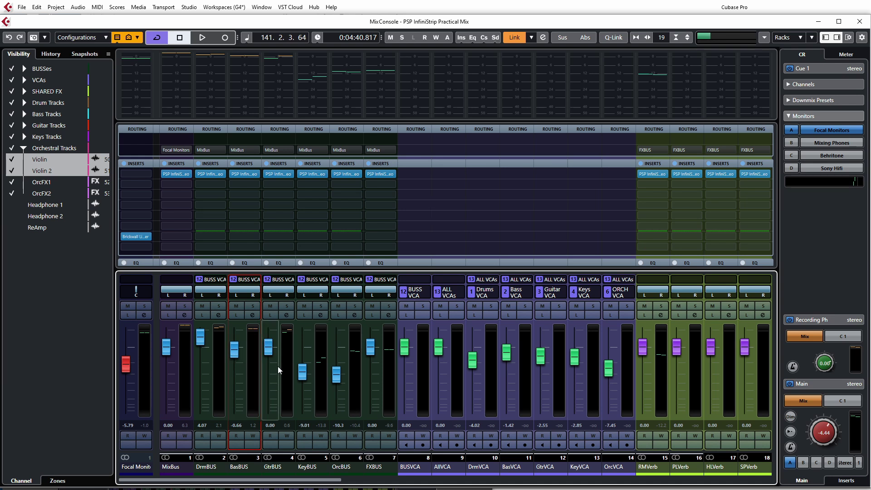
# Raise the GtrBUS fader to 2.65 dB, the KeyBUS fader to -6.18 dB, and the OrcBUS fader to -2.85 dB.
pyautogui.click(269, 349)
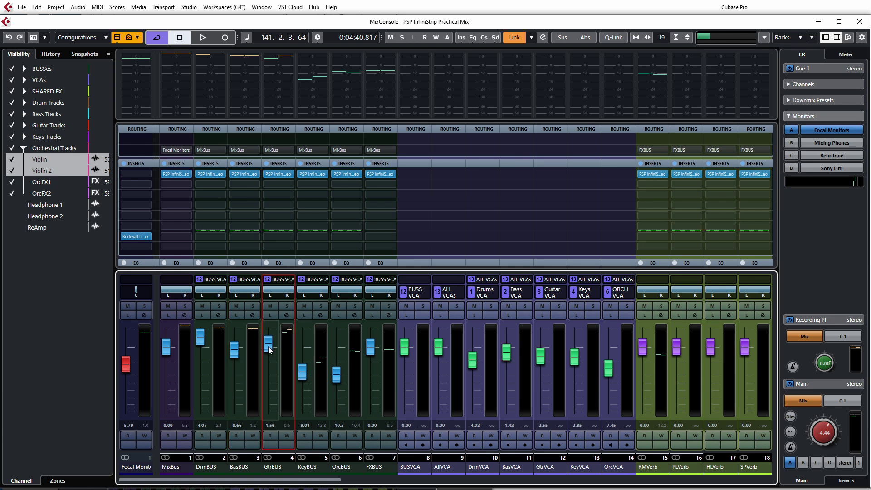
pyautogui.moveTo(269, 346); pyautogui.dragTo(266, 344)
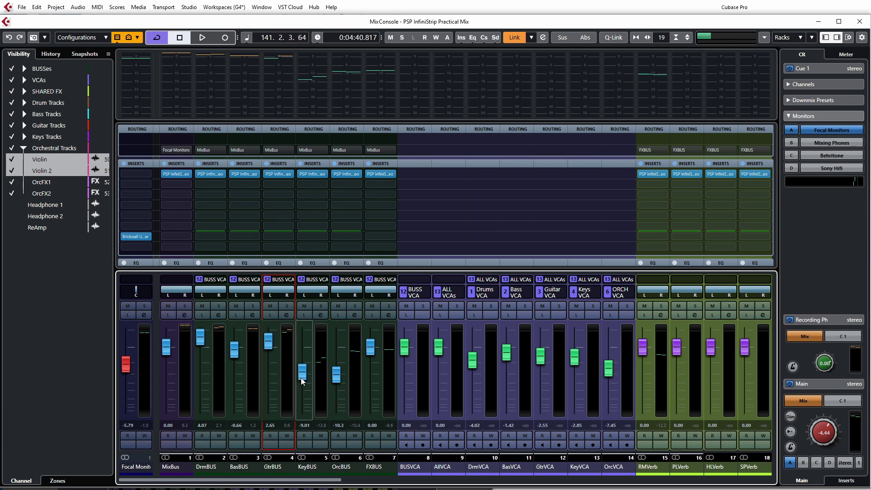
pyautogui.moveTo(301, 377); pyautogui.dragTo(302, 375)
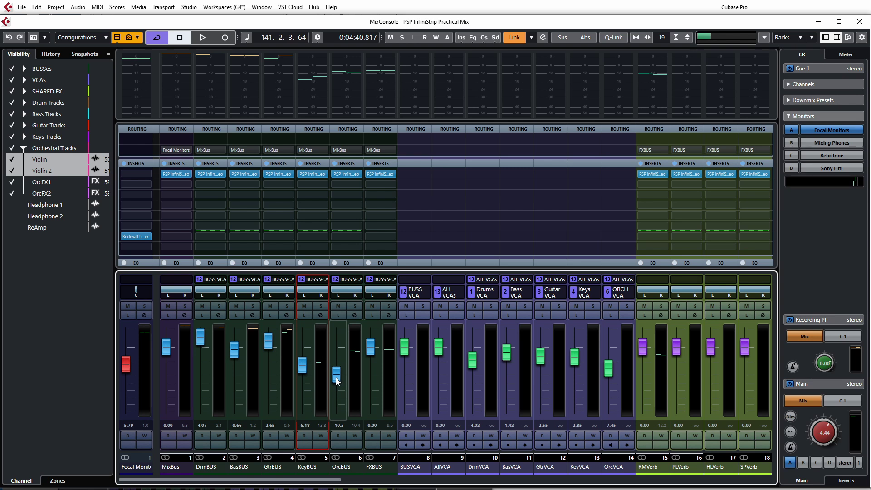
pyautogui.moveTo(335, 378); pyautogui.dragTo(335, 360)
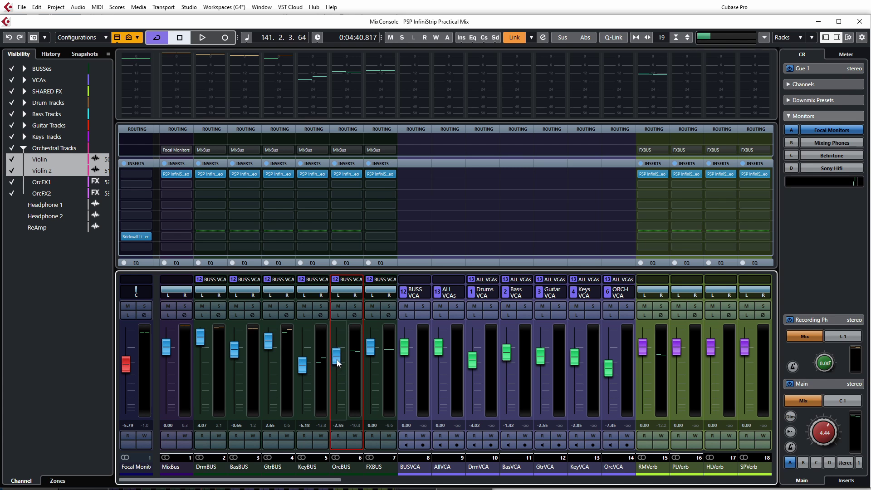
# Combine the automation of the Drums and Bass VCAs with their linked channels and disable automation reading on both VCAs.
pyautogui.rightClick(493, 294)
pyautogui.click(532, 334)
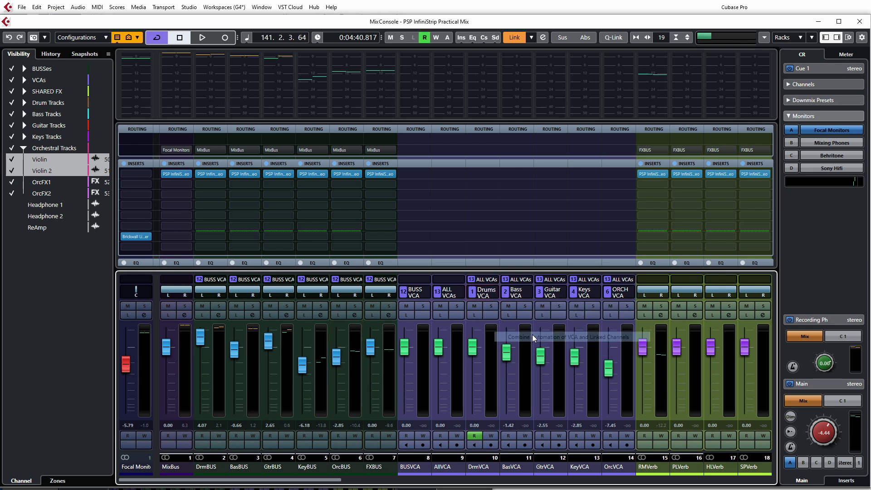
pyautogui.click(474, 436)
pyautogui.click(528, 292)
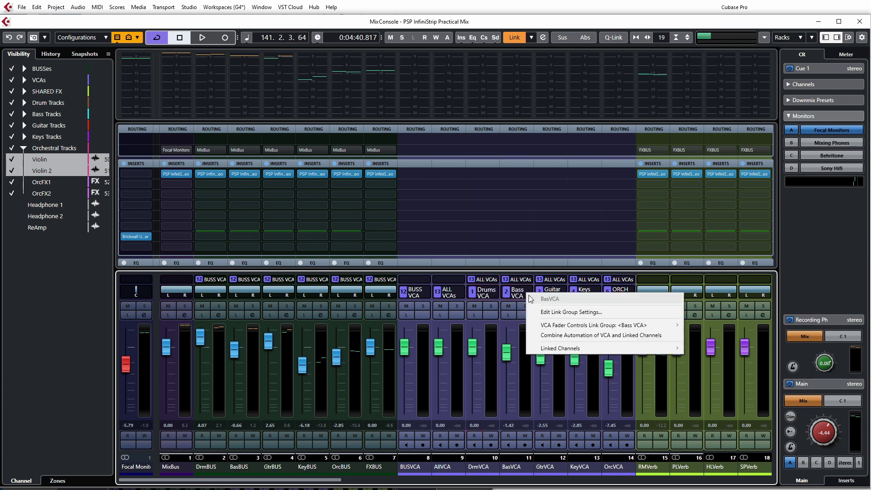
pyautogui.click(560, 334)
pyautogui.click(513, 434)
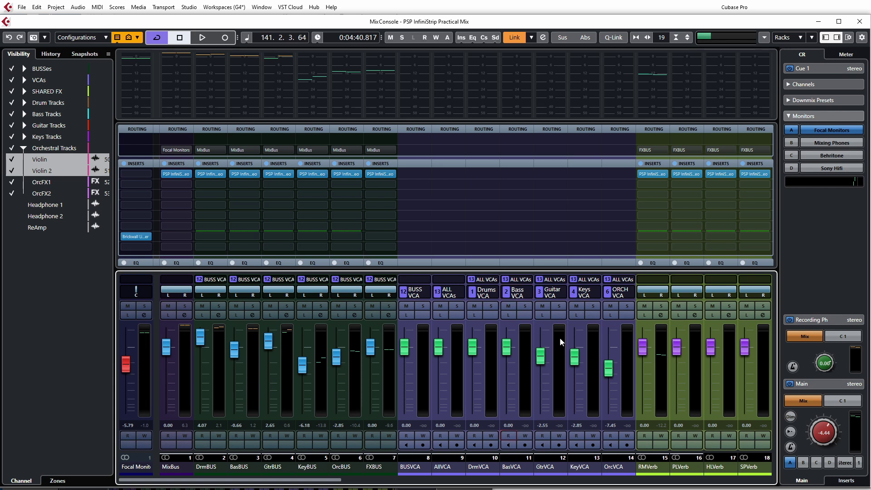
# Combine the automation of the Guitar, Keys and ORCH VCAs with their linked channels and disable automation reading on those VCAs.
pyautogui.click(564, 293)
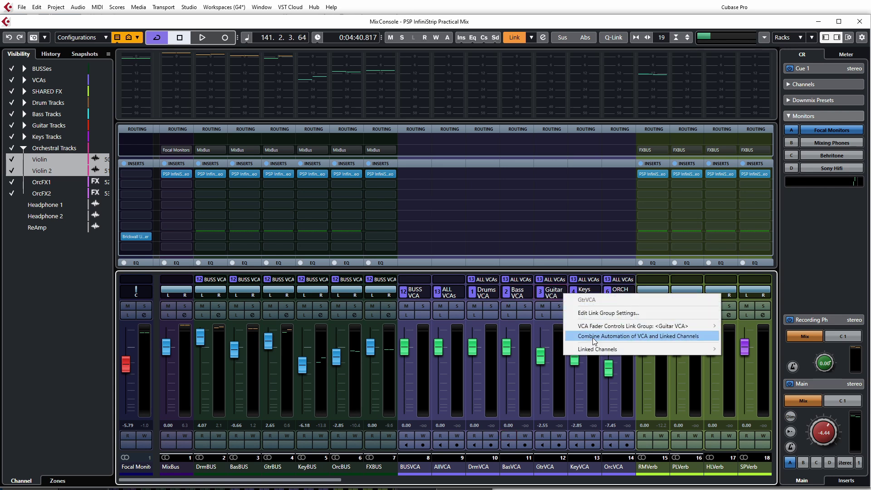
pyautogui.click(592, 337)
pyautogui.click(542, 435)
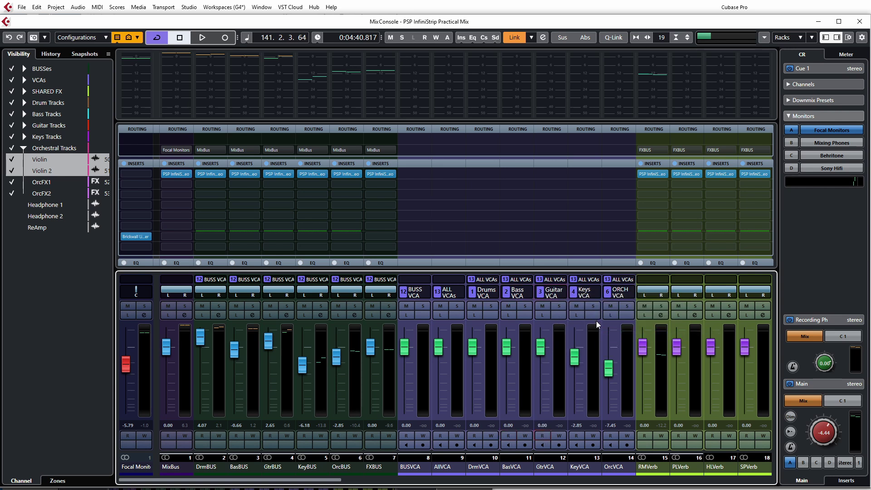
pyautogui.click(598, 295)
pyautogui.click(633, 337)
pyautogui.click(576, 435)
pyautogui.click(626, 293)
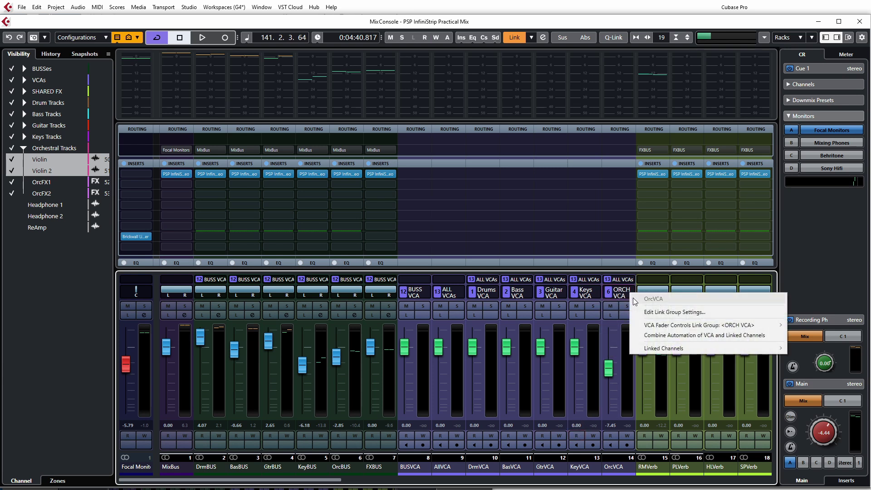
pyautogui.click(656, 335)
pyautogui.click(610, 435)
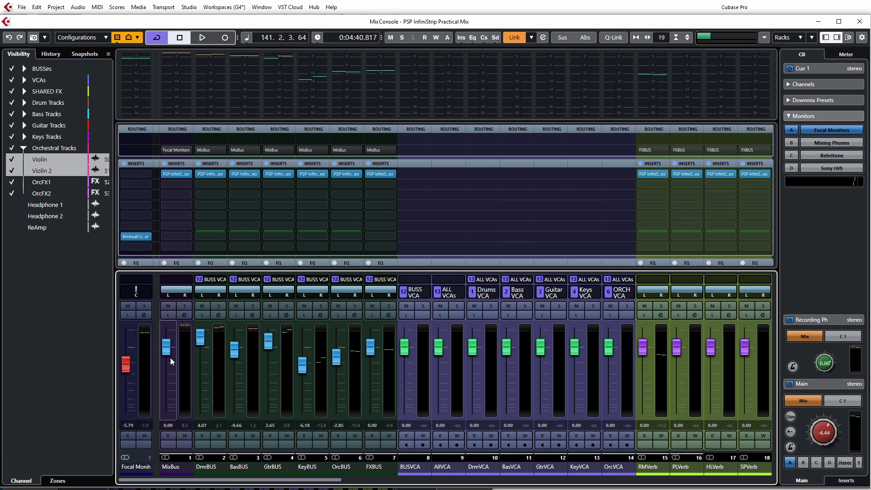
# Open the InfiniStrip plug-in on MixBus, place its window clear of the VCA faders, and start playback.
pyautogui.click(174, 175)
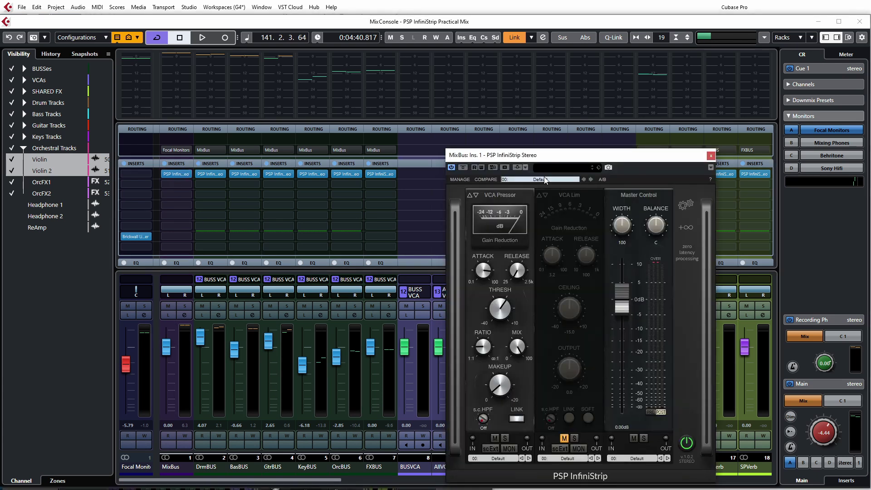
pyautogui.moveTo(543, 158); pyautogui.dragTo(234, 125)
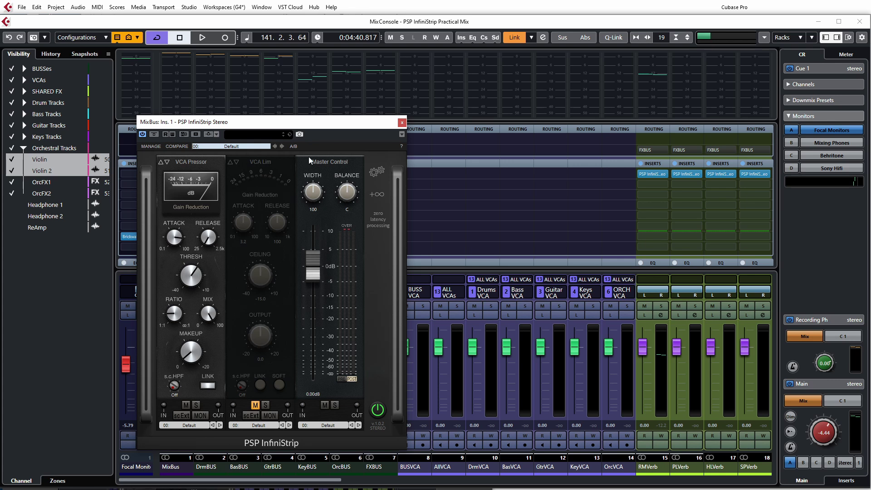
pyautogui.moveTo(329, 124); pyautogui.dragTo(308, 119)
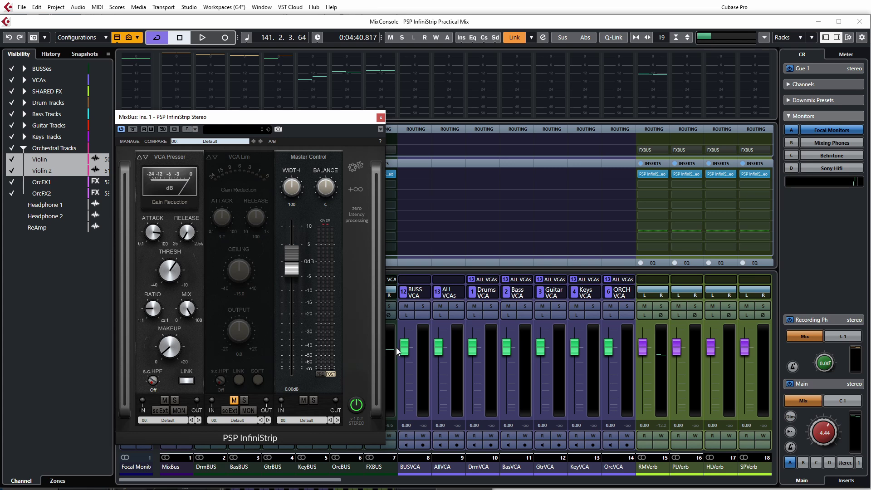
pyautogui.press('space')
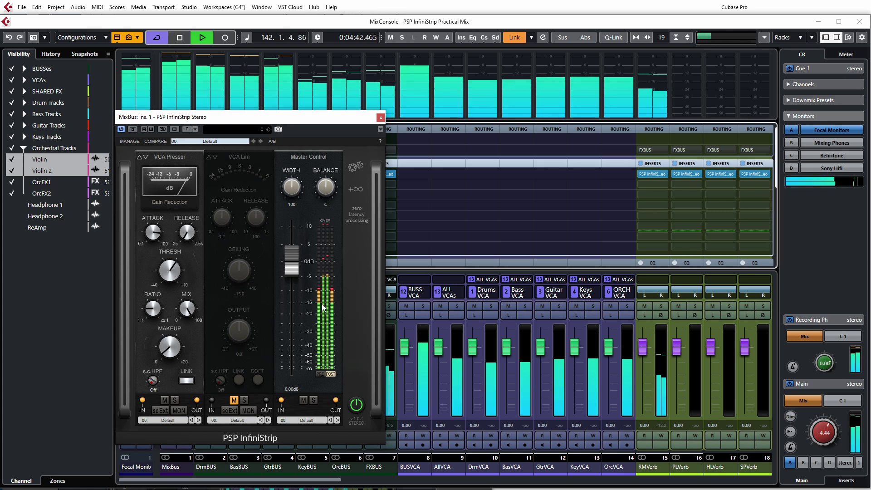
# Lower the BUSS VCA fader to -8.80 dB to reduce the level feeding the MixBus.
pyautogui.click(407, 350)
pyautogui.moveTo(406, 350); pyautogui.dragTo(405, 375)
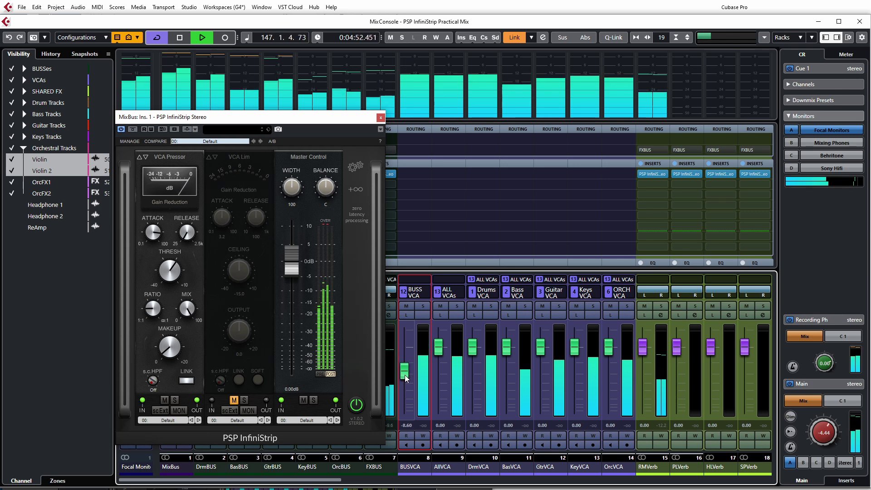
pyautogui.moveTo(404, 375); pyautogui.dragTo(405, 375)
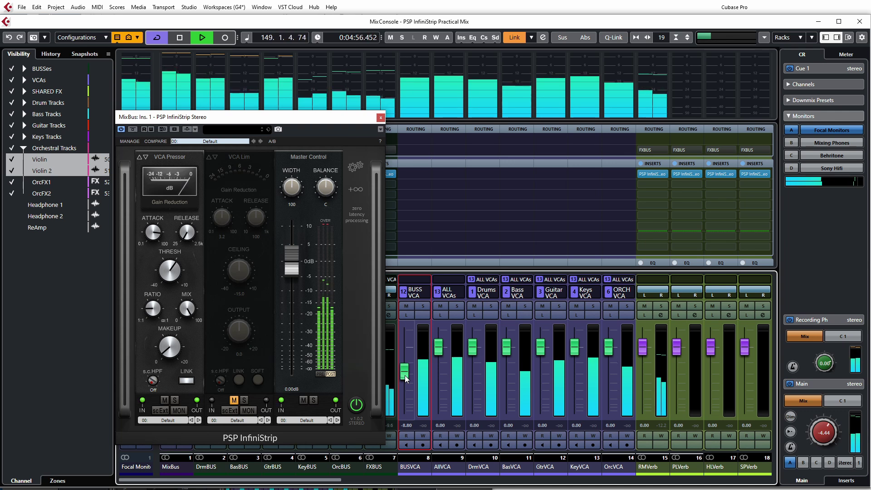
# Set the VCA Pressor threshold on MixBus to -13.0 and fine-tune the BUSS VCA fader to -8.41 dB.
pyautogui.moveTo(170, 274)
pyautogui.moveTo(169, 274); pyautogui.dragTo(173, 284)
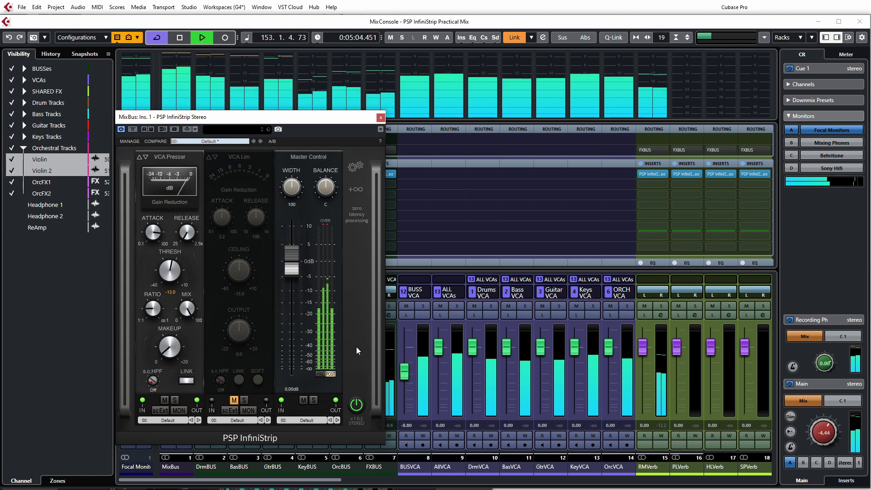
pyautogui.moveTo(404, 376); pyautogui.dragTo(405, 375)
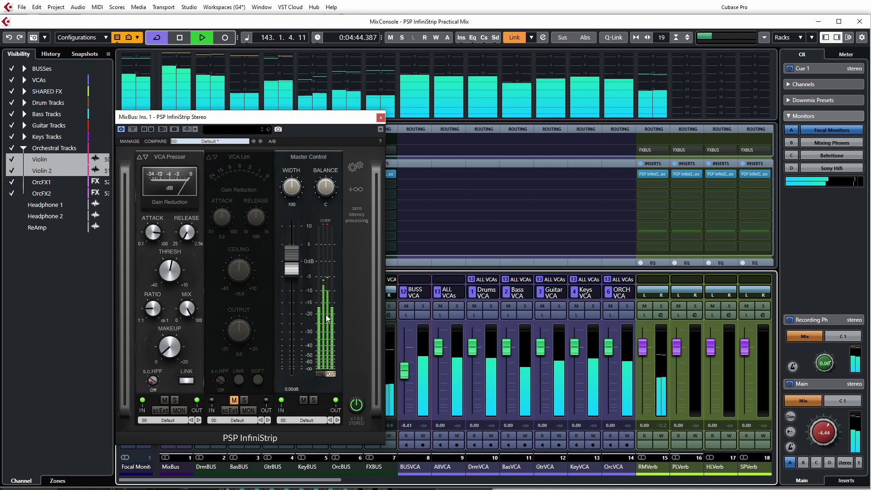
# Fine-tune the BUSS VCA fader to -8.60 dB, close the MixBus InfiniStrip window and stop playback.
pyautogui.scroll(-1, 405, 374)
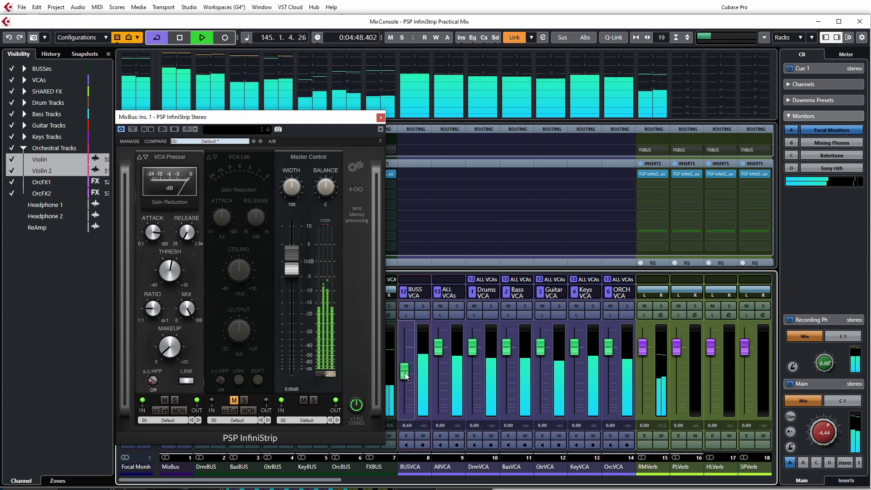
pyautogui.click(380, 117)
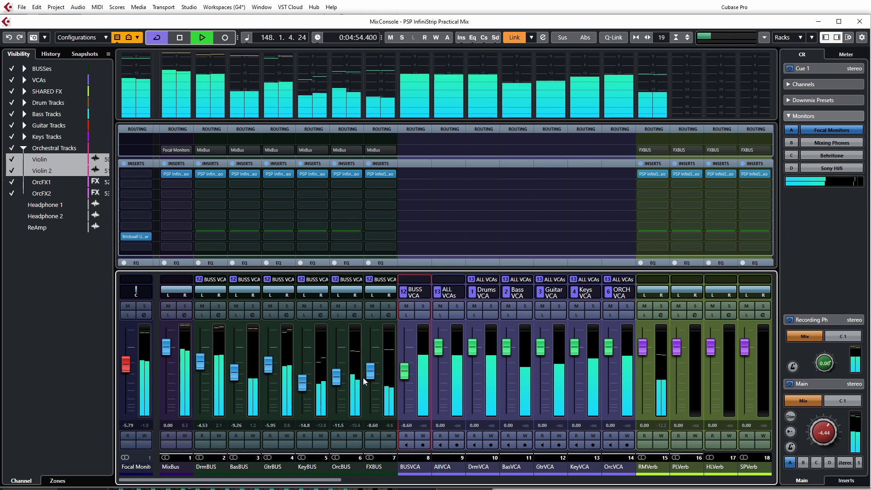
pyautogui.press('space')
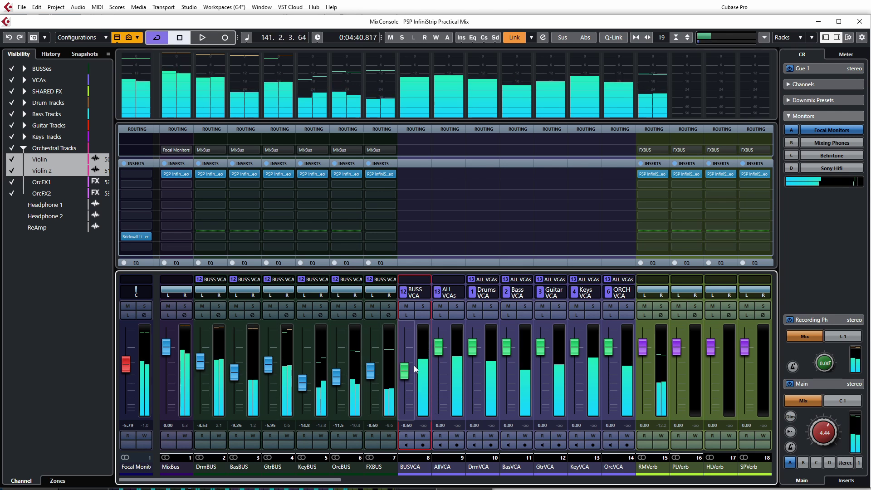
# Combine the automation of the BUSS VCA with its linked channels and reset the Focal Monitors output fader to 0.00 dB.
pyautogui.rightClick(426, 292)
pyautogui.click(453, 336)
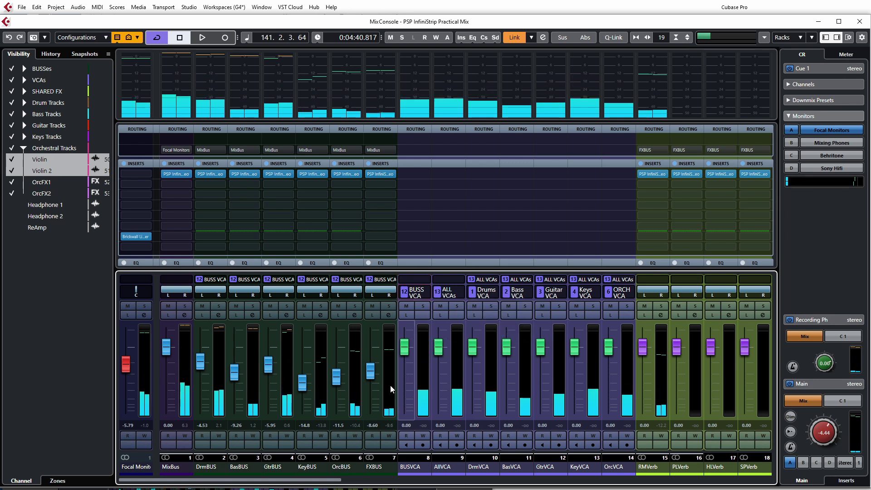
pyautogui.moveTo(124, 368); pyautogui.dragTo(126, 368)
pyautogui.keyDown('ctrl'); pyautogui.click(126, 367); pyautogui.keyUp('ctrl')
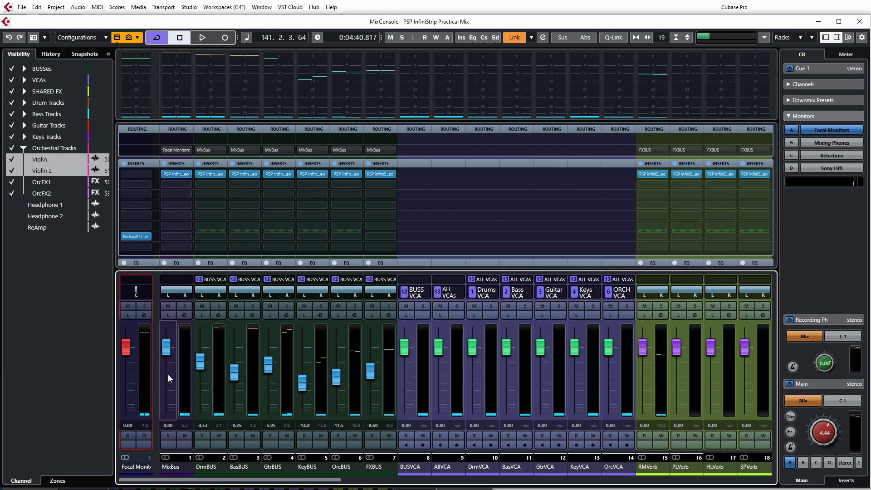
# Play the mix, mute FXBUS, OrcBUS, KeyBUS, GtrBUS and BasBUS so only the drums bus sounds, and stop playback.
pyautogui.press('space')
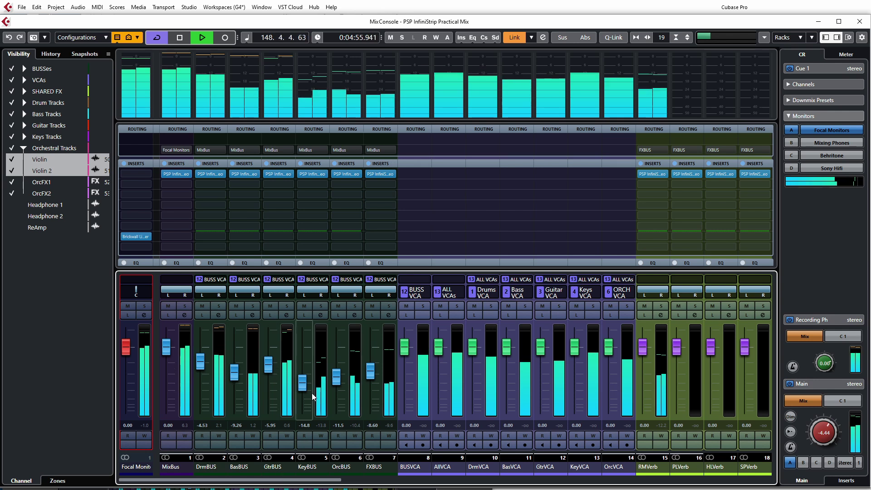
pyautogui.click(372, 306)
pyautogui.click(339, 305)
pyautogui.click(303, 305)
pyautogui.click(270, 305)
pyautogui.click(233, 306)
pyautogui.press('space')
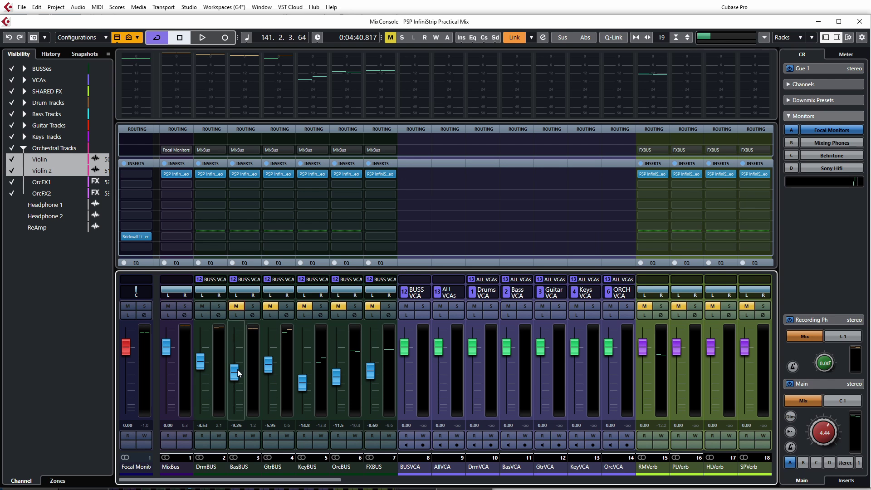
# Start playback, unmute BasBUS and raise its fader to -7.26 dB against the drums.
pyautogui.press('space')
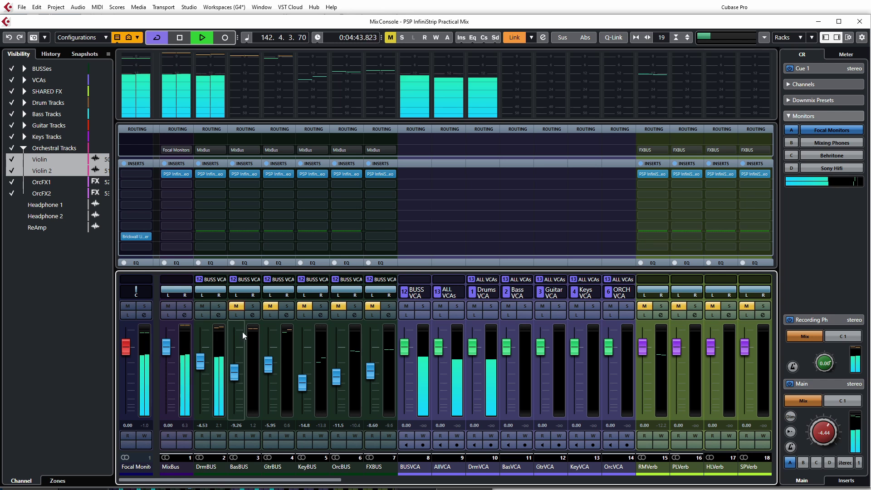
pyautogui.click(237, 307)
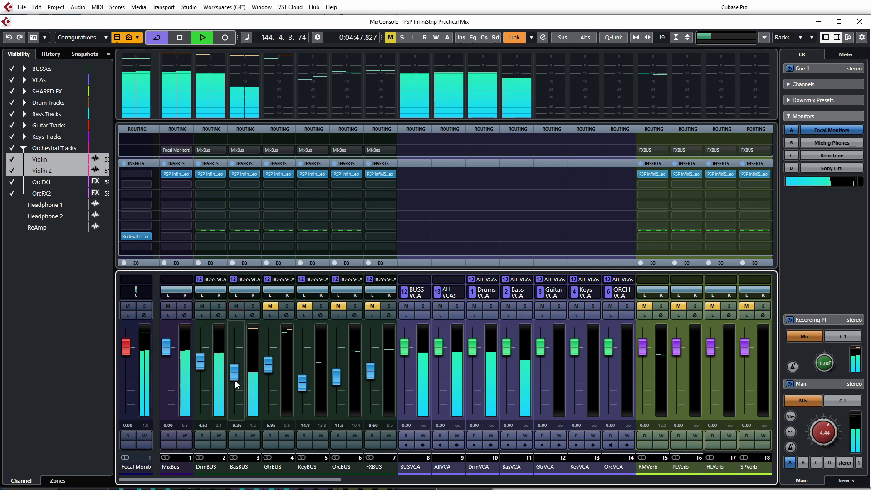
pyautogui.moveTo(233, 377)
pyautogui.mouseDown()
pyautogui.moveTo(230, 361)
pyautogui.moveTo(236, 406)
pyautogui.moveTo(232, 374)
pyautogui.mouseUp()
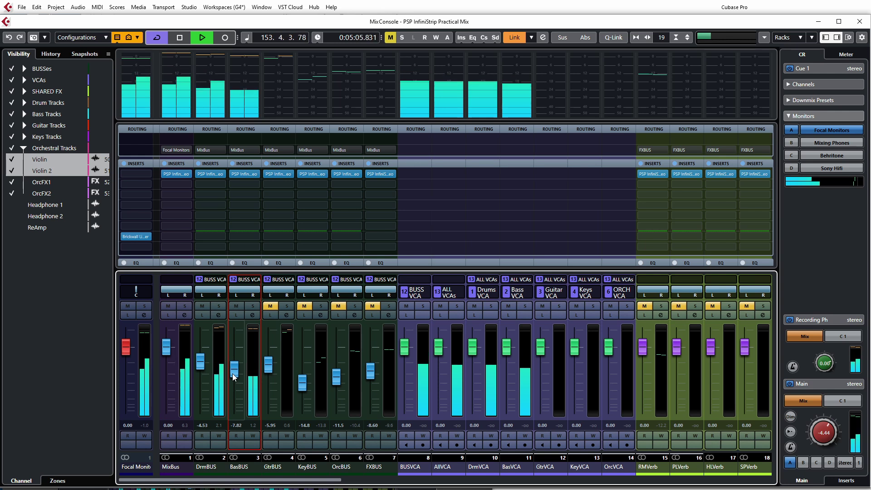
pyautogui.moveTo(232, 374); pyautogui.dragTo(232, 371)
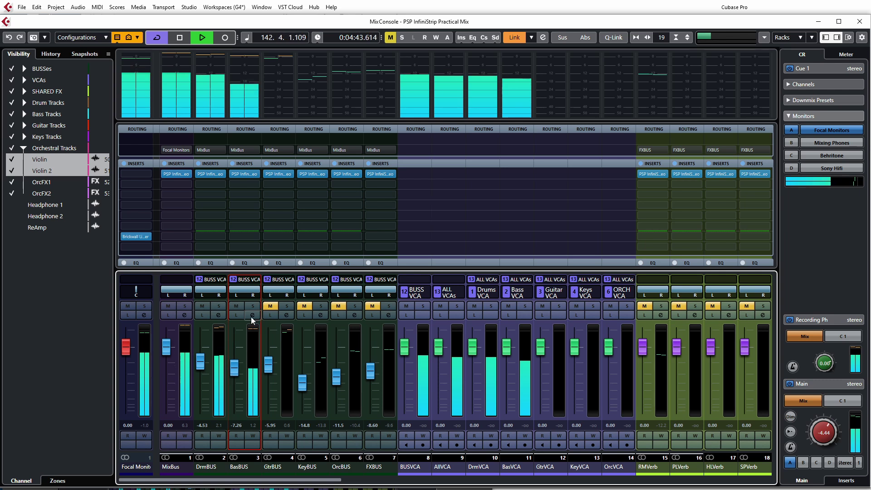
# Unmute GtrBUS and fine-tune its fader to -6.71 dB.
pyautogui.click(269, 307)
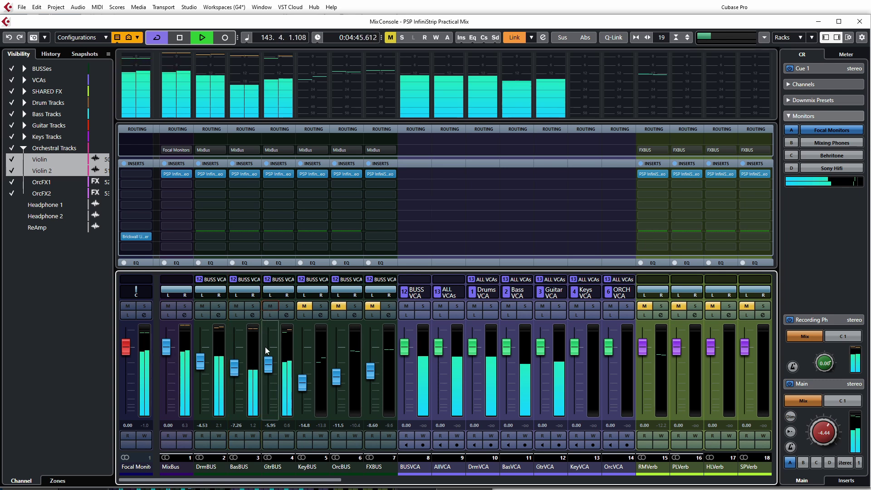
pyautogui.moveTo(270, 369)
pyautogui.mouseDown()
pyautogui.moveTo(274, 401)
pyautogui.moveTo(271, 372)
pyautogui.mouseUp()
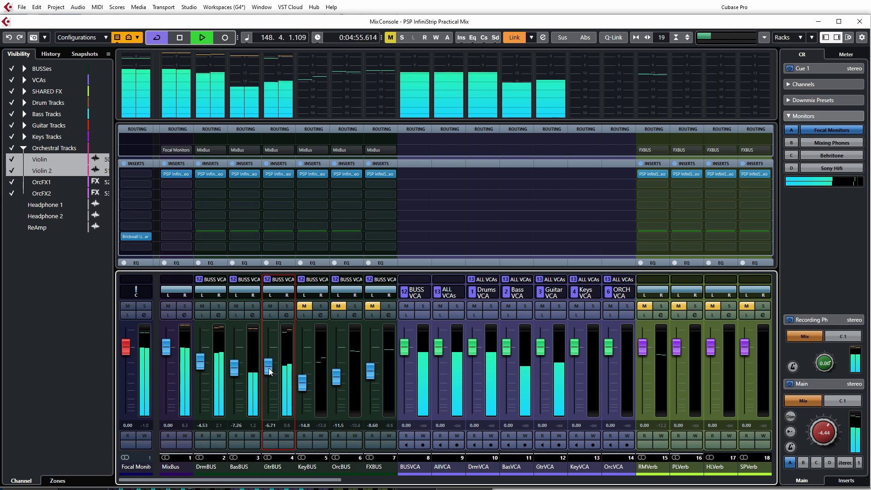
pyautogui.moveTo(269, 368); pyautogui.dragTo(268, 366)
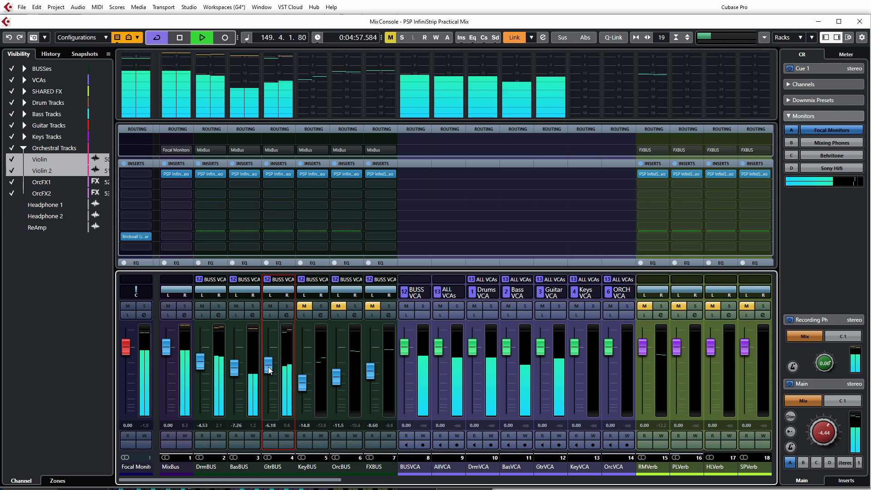
pyautogui.scroll(-1, 268, 366)
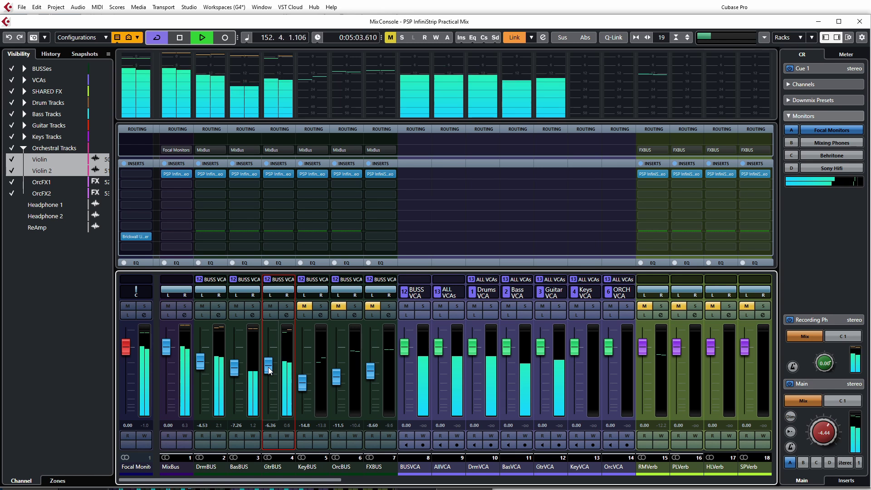
pyautogui.scroll(-1, 268, 367)
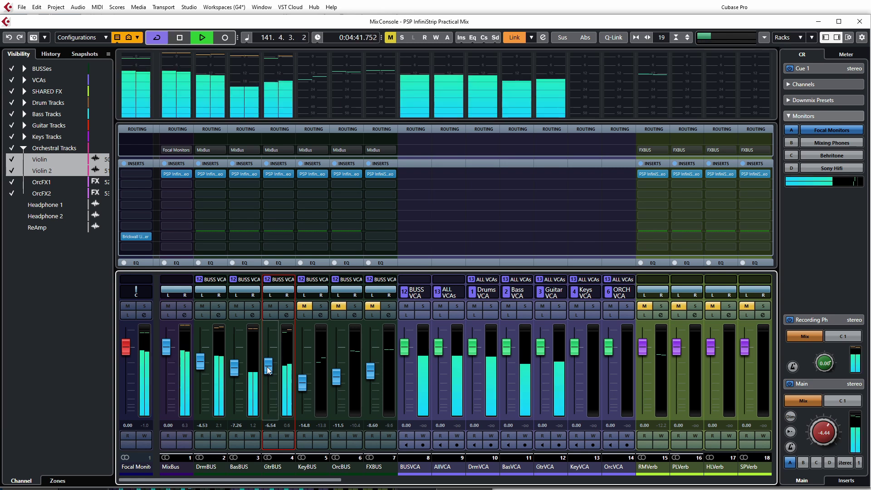
pyautogui.scroll(-1, 268, 369)
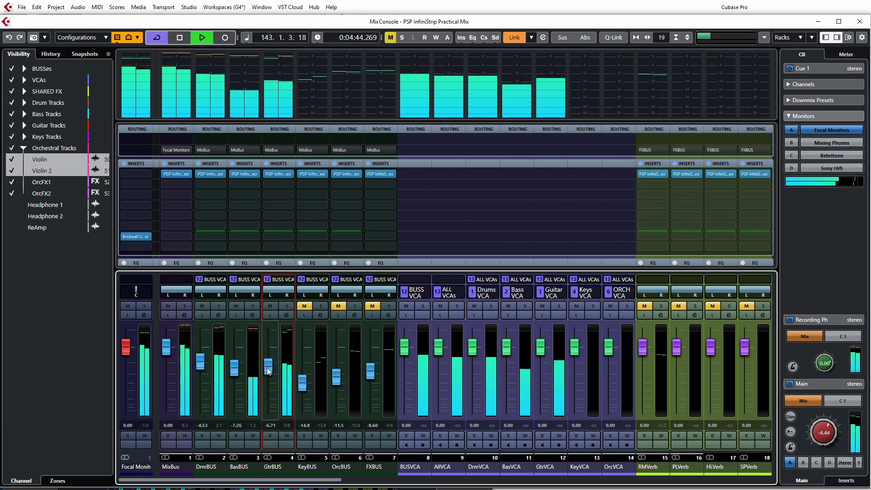
# Unmute KeyBUS and OrcBUS, lowering their faders to -15.6 dB and -12.6 dB respectively, and stop playback.
pyautogui.click(304, 306)
pyautogui.moveTo(302, 385)
pyautogui.mouseDown()
pyautogui.moveTo(306, 407)
pyautogui.moveTo(303, 390)
pyautogui.mouseUp()
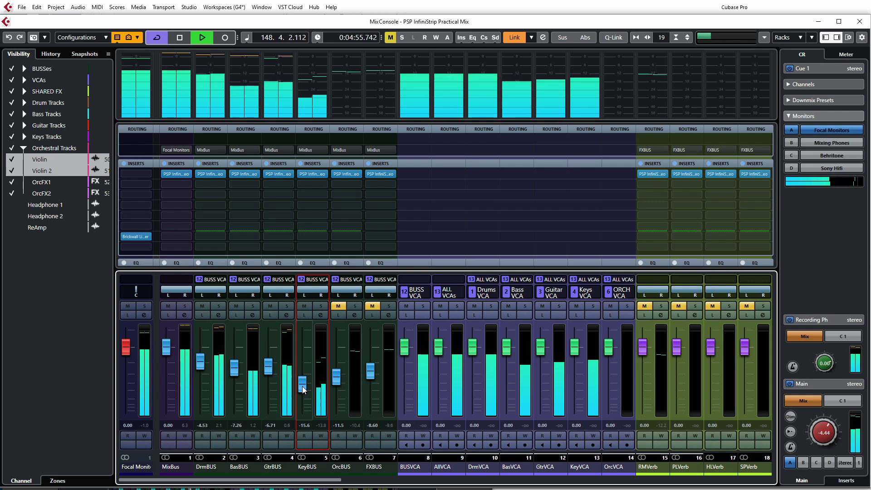
pyautogui.click(341, 383)
pyautogui.press('m')
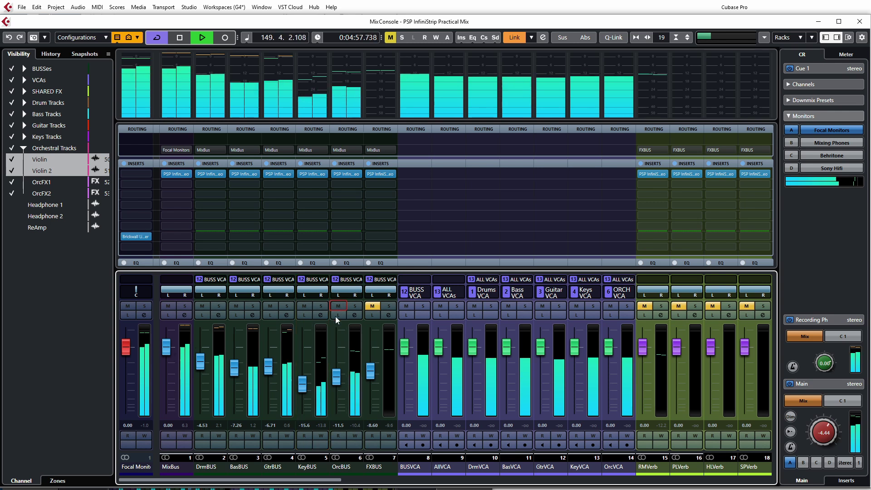
pyautogui.moveTo(341, 384)
pyautogui.mouseDown()
pyautogui.moveTo(338, 405)
pyautogui.moveTo(336, 381)
pyautogui.mouseUp()
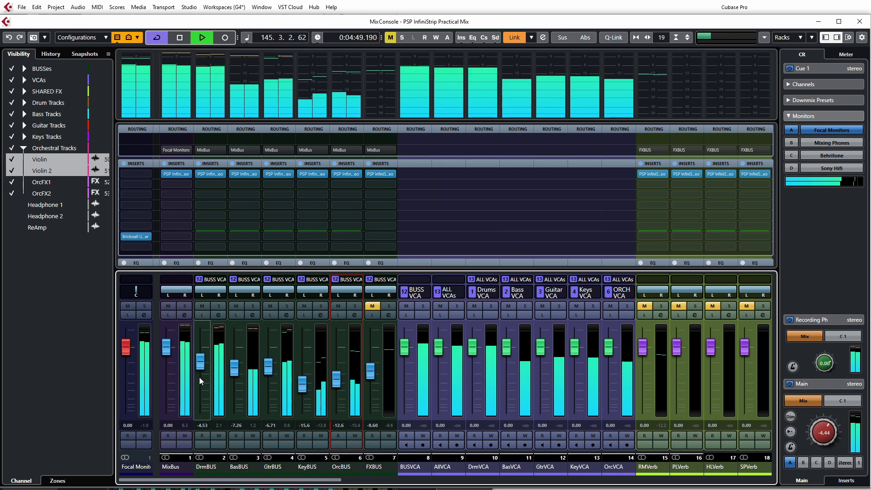
pyautogui.press('space')
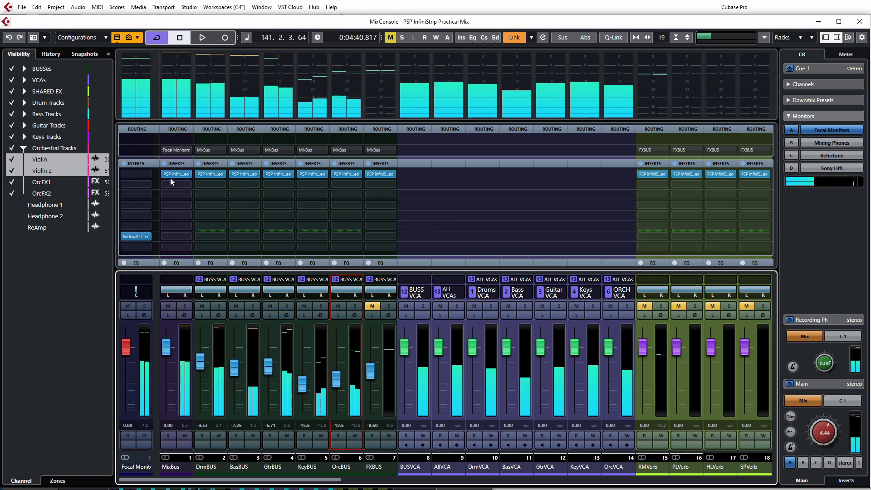
# Open InfiniStrip on MixBus, add a ChannelQ module and place it between VCA Pressor and VCA Lim.
pyautogui.click(177, 173)
pyautogui.moveTo(263, 113); pyautogui.dragTo(473, 126)
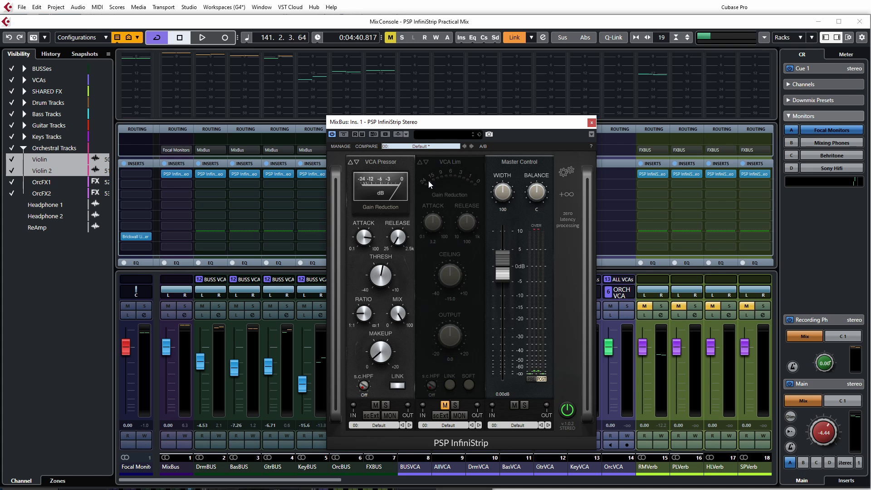
pyautogui.click(569, 196)
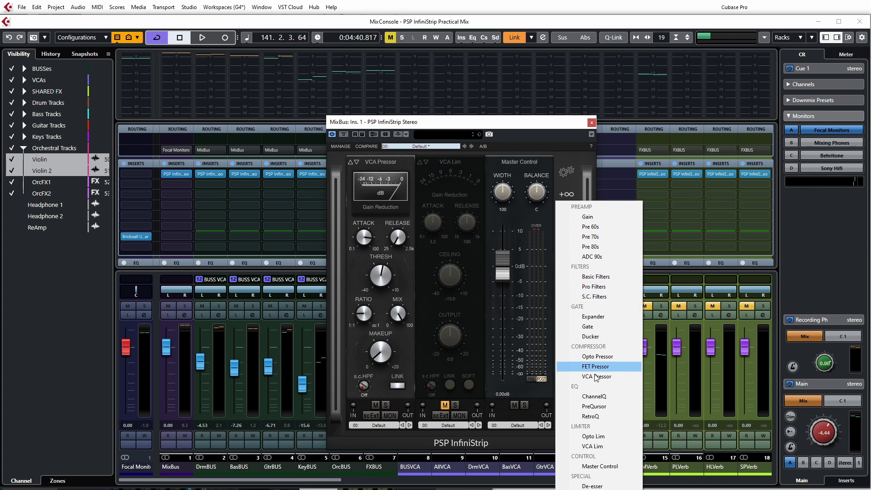
pyautogui.click(598, 395)
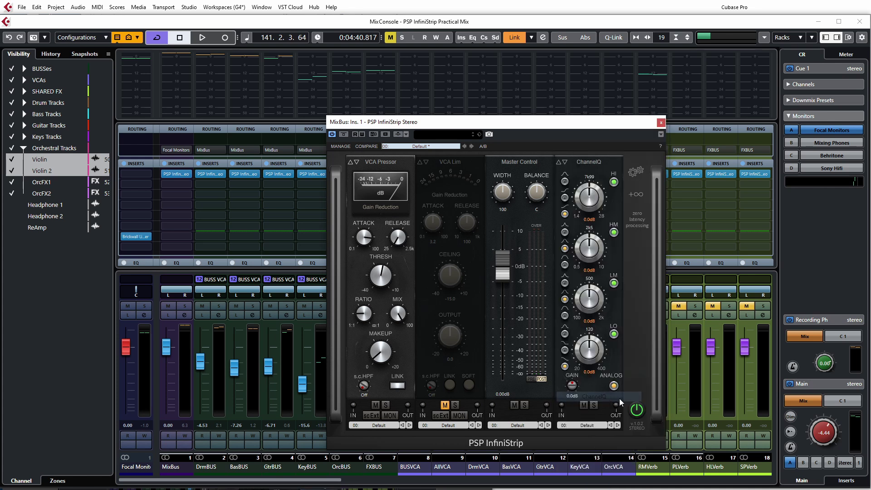
pyautogui.moveTo(607, 168); pyautogui.dragTo(474, 173)
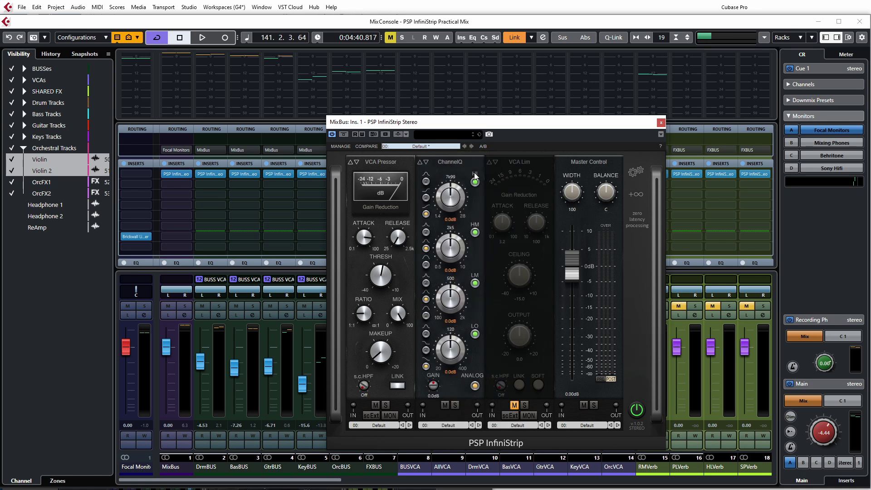
# During playback, set the ChannelQ LO band on MixBus to 59.7 Hz with a 2.5 dB boost.
pyautogui.press('space')
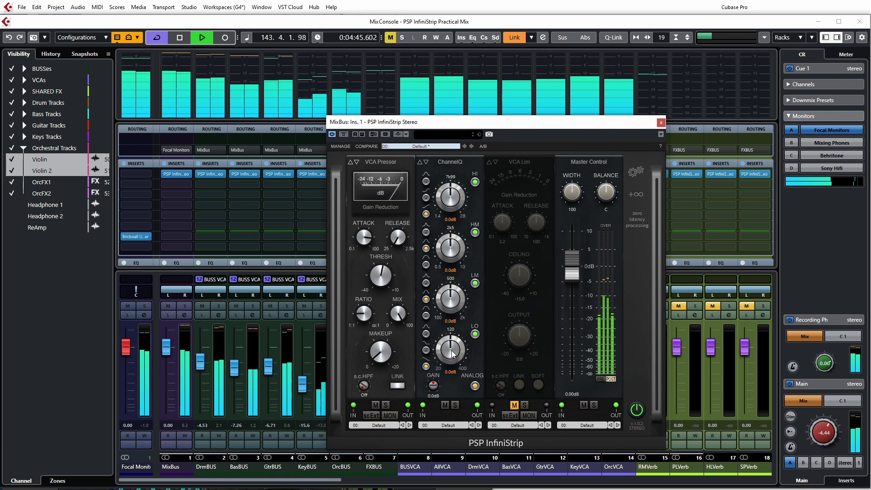
pyautogui.moveTo(451, 347)
pyautogui.mouseDown()
pyautogui.moveTo(445, 375)
pyautogui.moveTo(451, 347)
pyautogui.moveTo(438, 358)
pyautogui.mouseUp()
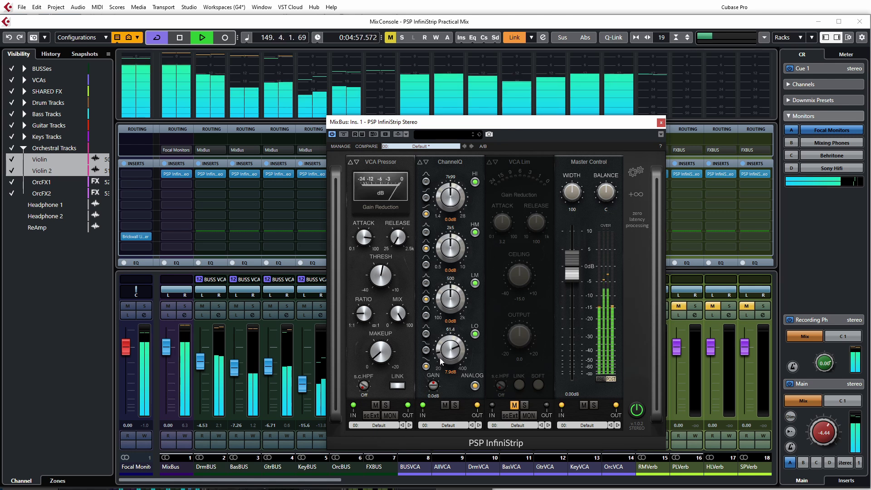
pyautogui.moveTo(440, 361); pyautogui.dragTo(455, 361)
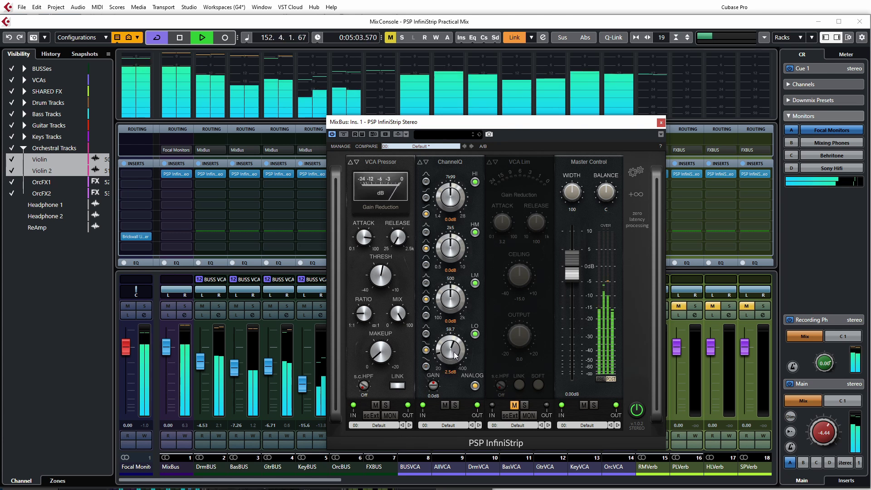
pyautogui.press('space')
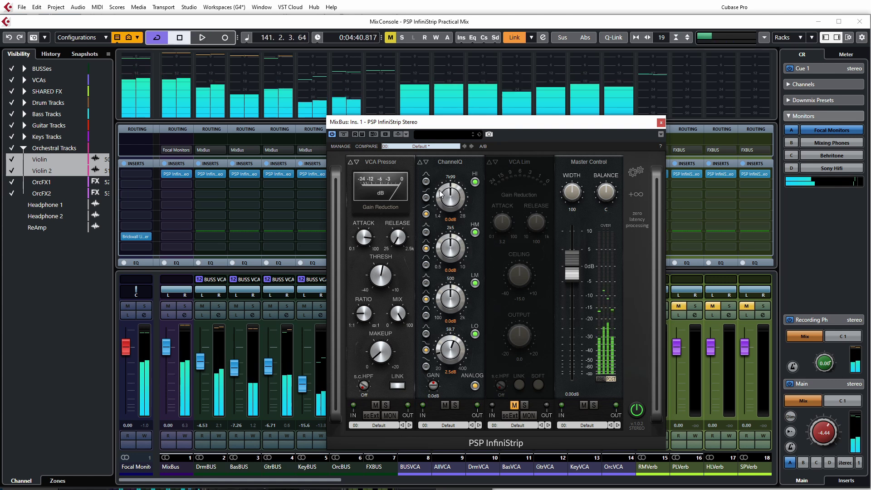
# Set the ChannelQ HI band to 16k2 with a 3.8 dB boost while listening to the mix.
pyautogui.moveTo(440, 194); pyautogui.dragTo(446, 218)
pyautogui.press('space')
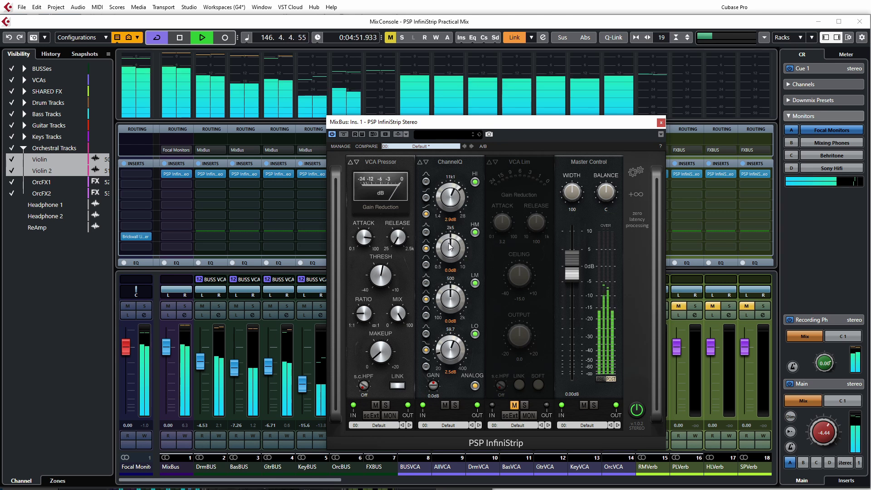
pyautogui.moveTo(450, 248); pyautogui.dragTo(458, 212)
pyautogui.press('space')
# Set the ChannelQ LM band to 408 Hz with a 1.4 dB cut and boost the HM band at 2k5 by 1.6 dB.
pyautogui.press('space')
pyautogui.moveTo(449, 299); pyautogui.dragTo(451, 321)
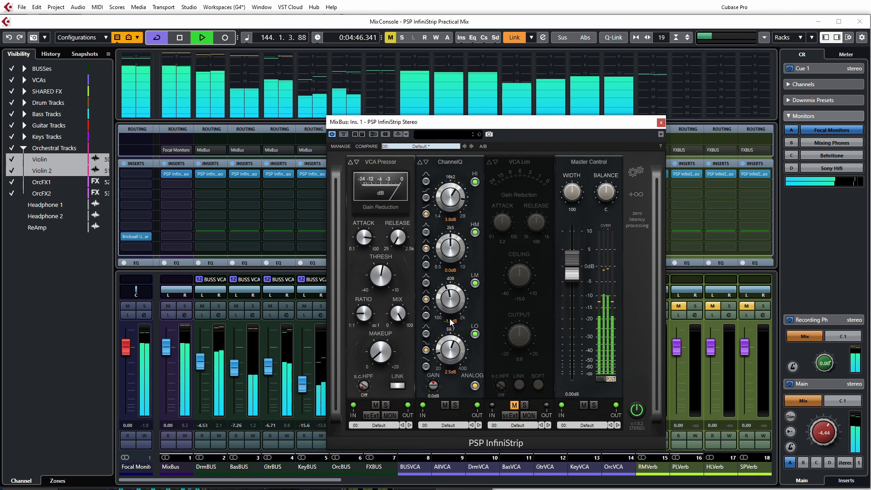
pyautogui.moveTo(452, 263); pyautogui.dragTo(449, 246)
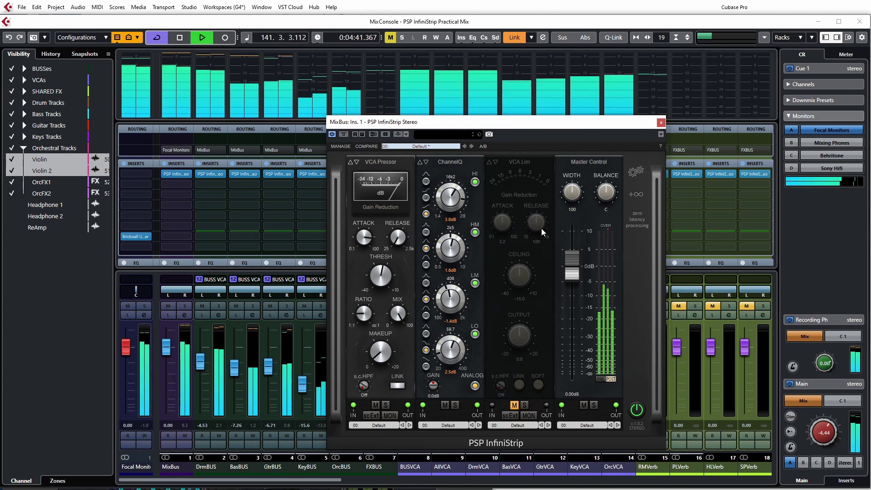
# Compare the mix with ChannelQ bypassed and active, leave the module active, and stop playback.
pyautogui.click(445, 405)
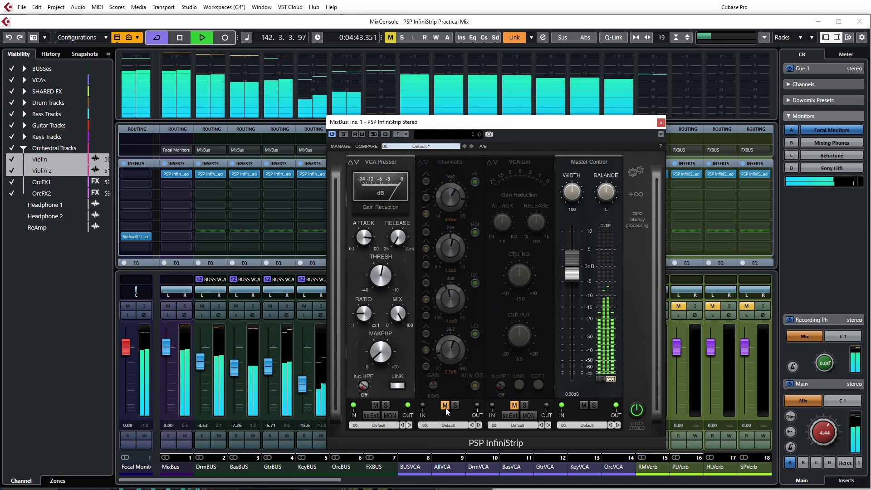
pyautogui.click(446, 407)
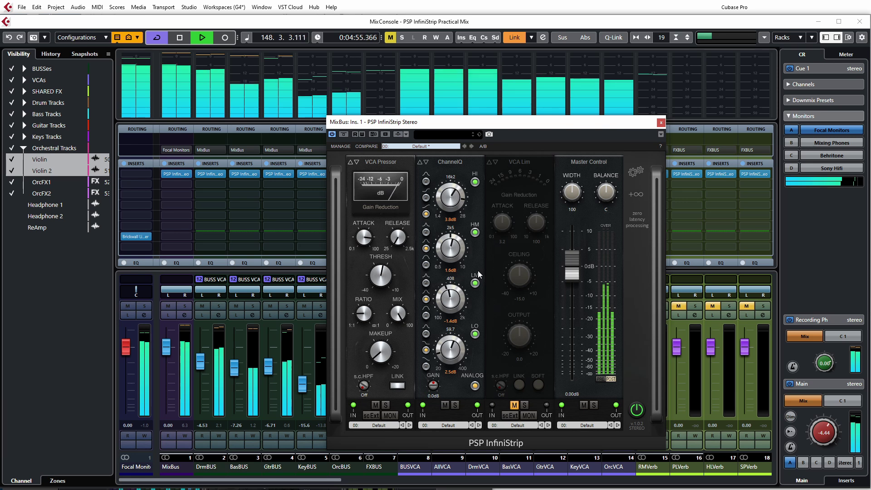
pyautogui.press('space')
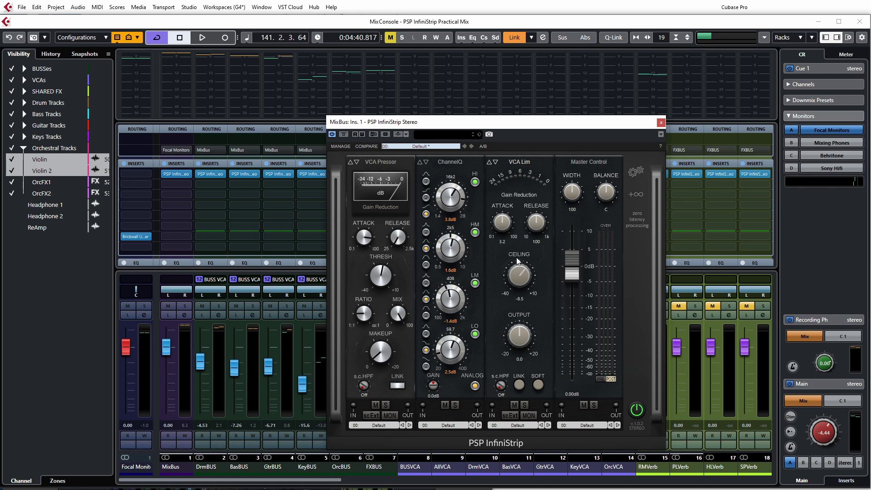
# Set the VCA Lim ceiling to -0.8, attack to 18.8 and release to 13, and lower the Master Control fader to -18.80 dB.
pyautogui.moveTo(517, 248)
pyautogui.mouseDown()
pyautogui.moveTo(515, 239)
pyautogui.moveTo(520, 248)
pyautogui.mouseUp()
pyautogui.moveTo(576, 264); pyautogui.dragTo(576, 304)
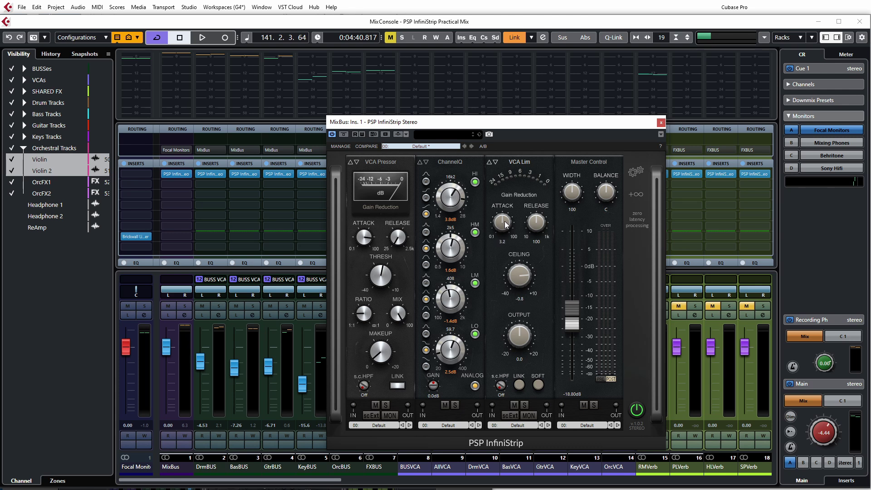
pyautogui.moveTo(500, 224); pyautogui.dragTo(499, 194)
pyautogui.scroll(1, 502, 222)
# Play the mix, compare it with VCA Lim bypassed and active, and set the Master Control fader to -15.71 dB before stopping.
pyautogui.press('space')
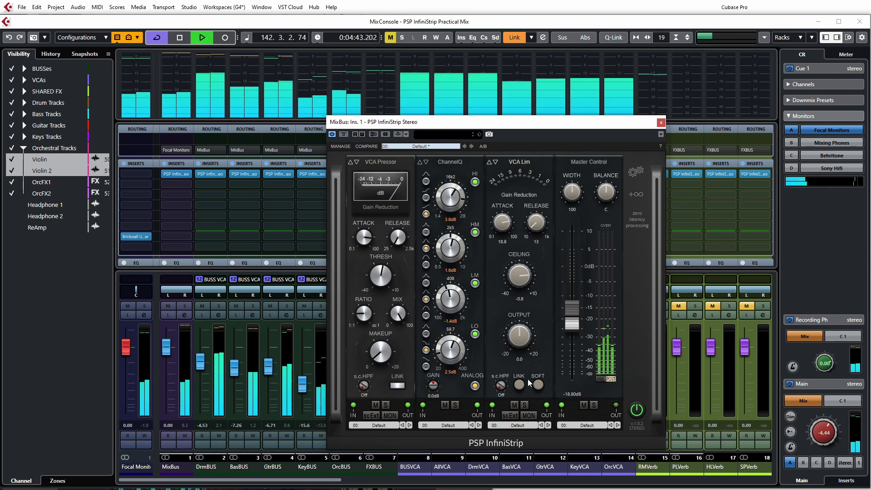
pyautogui.click(514, 405)
pyautogui.click(513, 405)
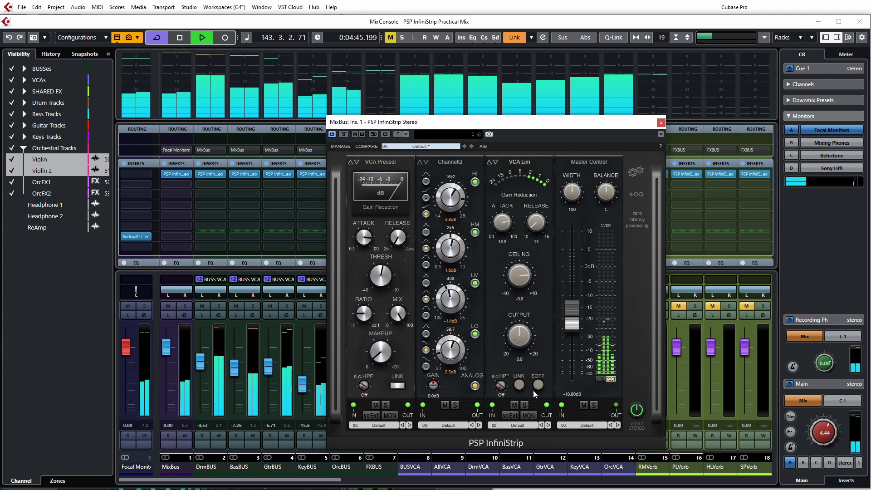
pyautogui.moveTo(574, 327); pyautogui.dragTo(573, 320)
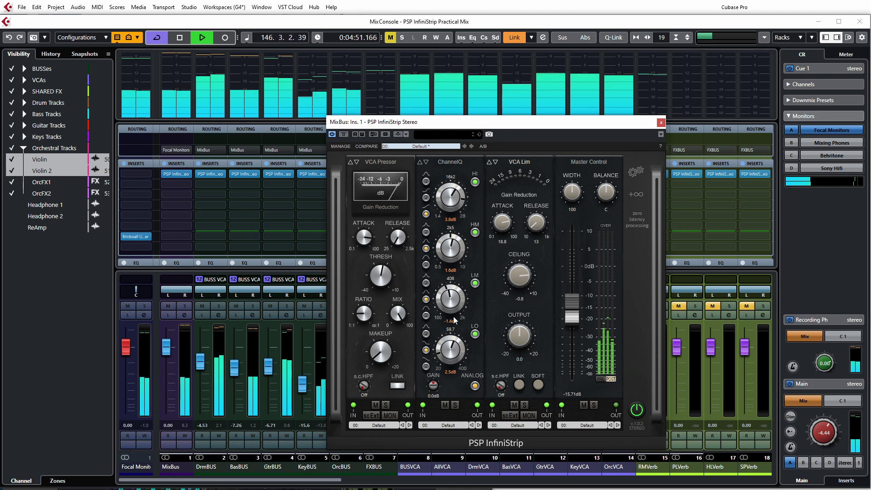
pyautogui.press('space')
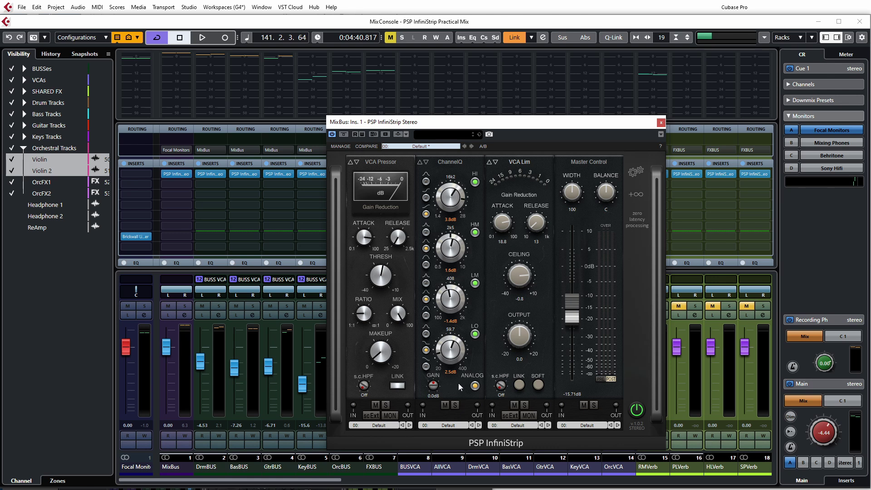
# Raise the ChannelQ gain to 18.0 dB during playback to drive the limiter hard, and stop playback.
pyautogui.press('space')
pyautogui.moveTo(437, 391); pyautogui.dragTo(448, 323)
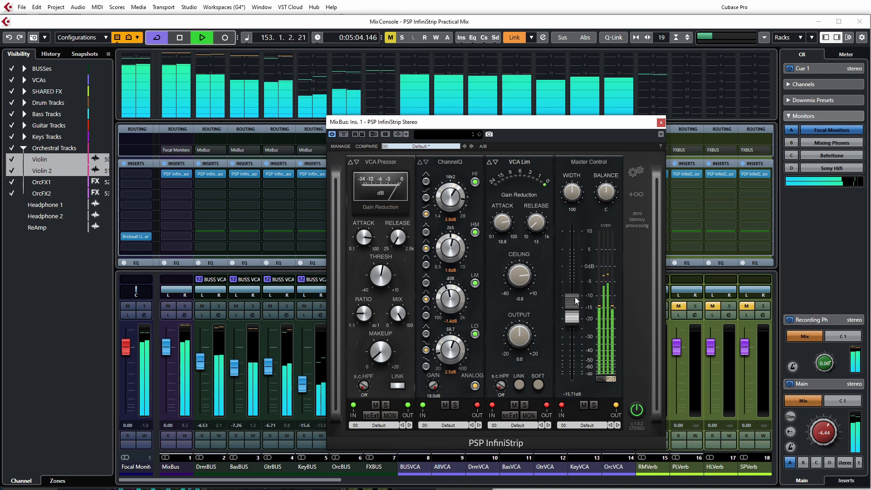
pyautogui.press('space')
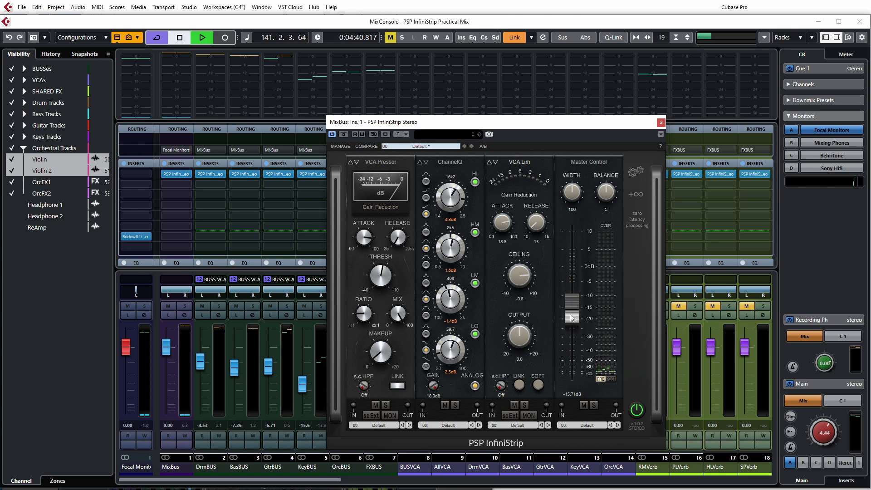
# During playback, set the ChannelQ gain to 16.4 dB and the VCA Lim ceiling to -1.0, and stop playback.
pyautogui.press('space')
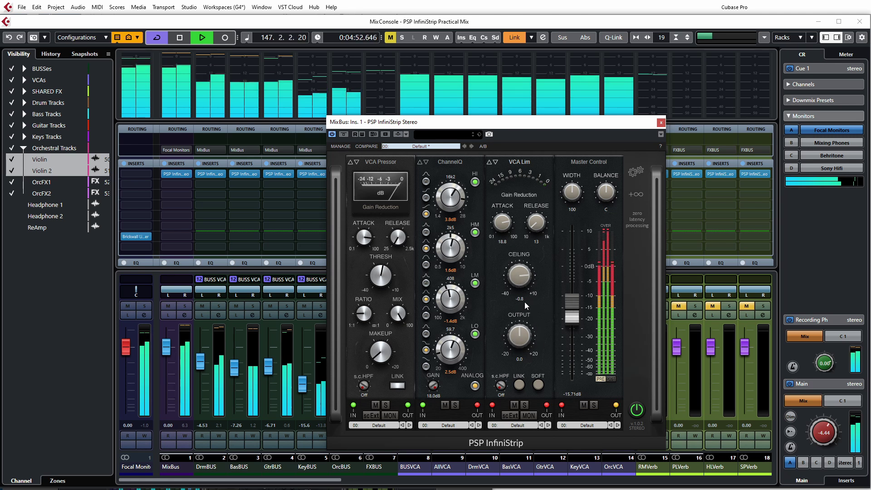
pyautogui.moveTo(432, 388); pyautogui.dragTo(432, 397)
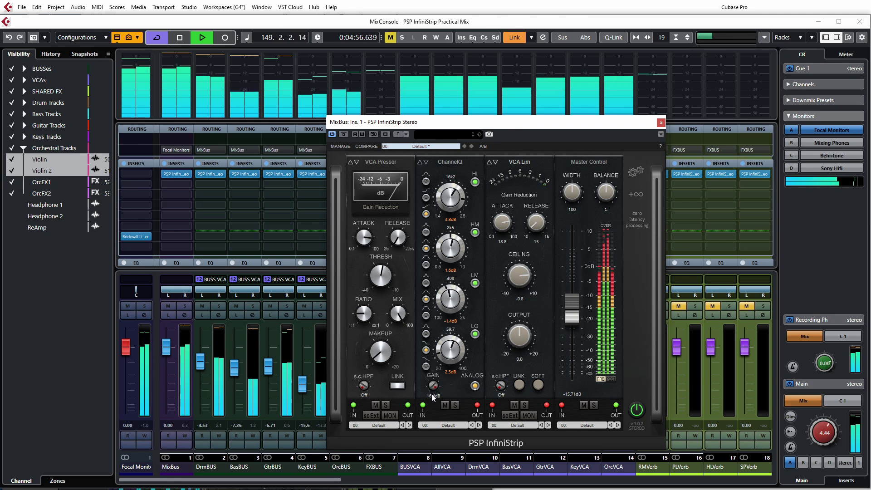
pyautogui.scroll(-3, 519, 282)
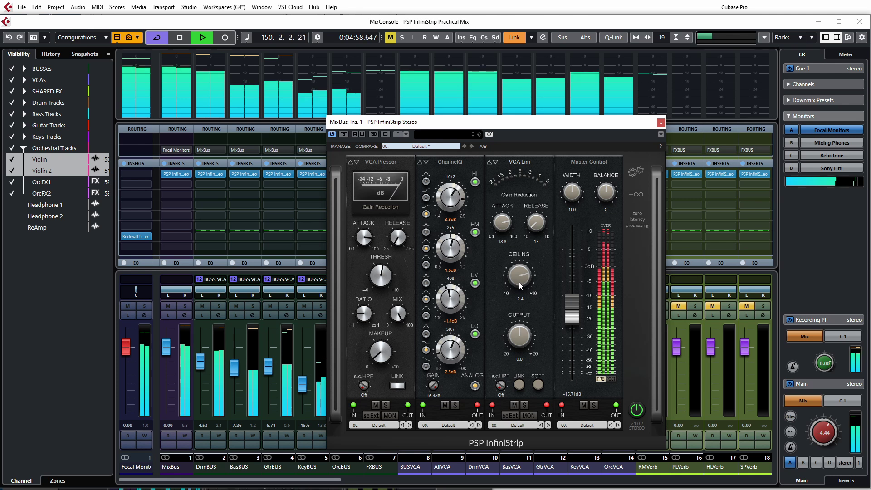
pyautogui.scroll(1, 521, 282)
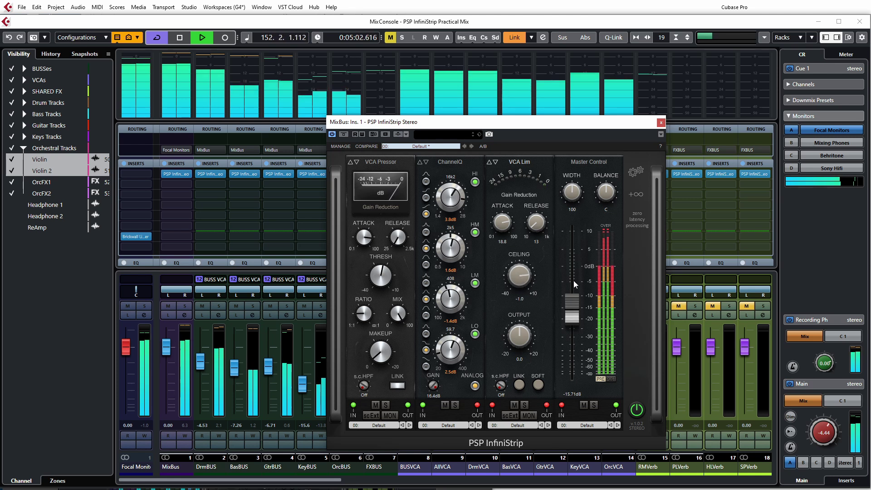
pyautogui.press('space')
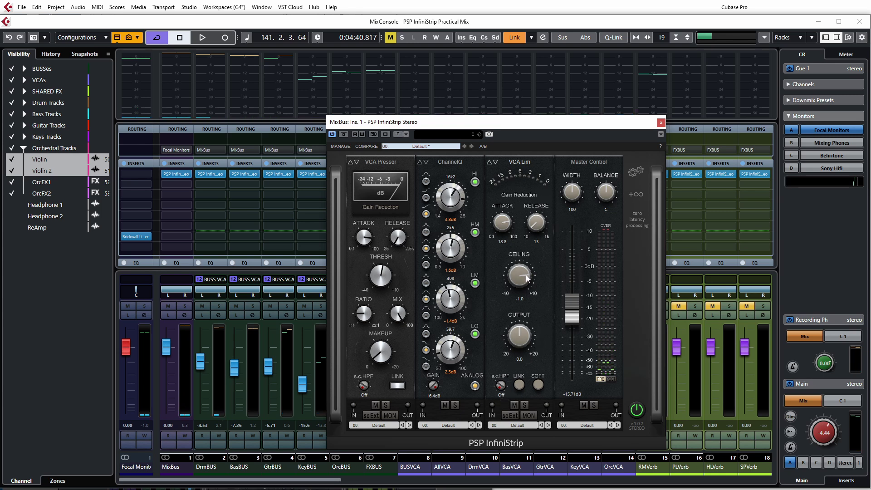
# Load the Almost Brickwall preset into VCA Lim and set its ceiling to -1.0.
pyautogui.click(525, 425)
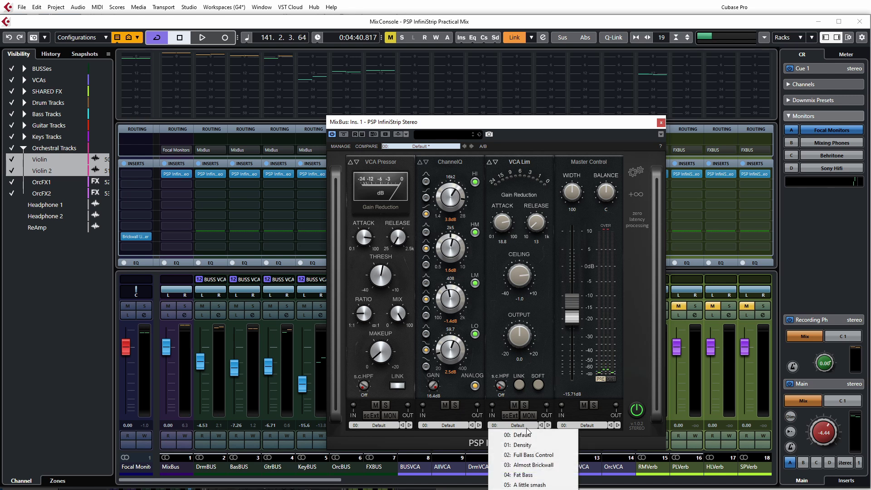
pyautogui.click(533, 464)
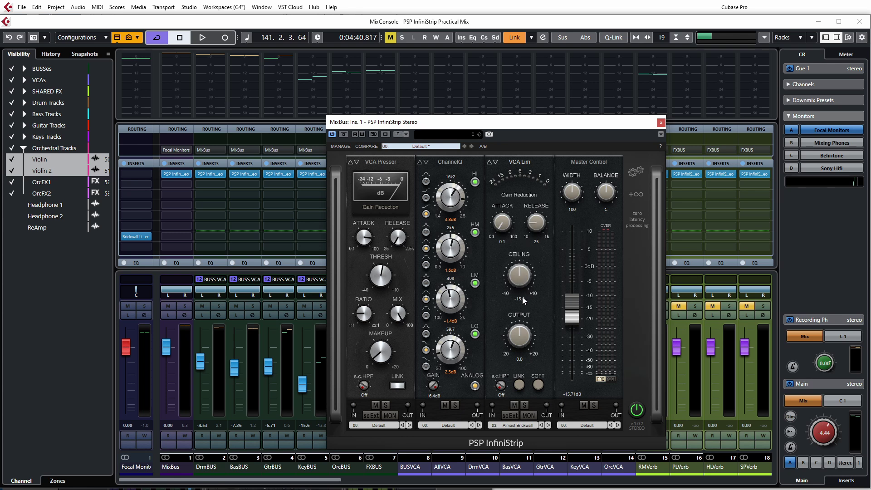
pyautogui.moveTo(519, 259); pyautogui.dragTo(524, 237)
# While playing the mix, gradually reduce the ChannelQ gain feeding the limiter to 7.9 dB, and stop playback.
pyautogui.press('space')
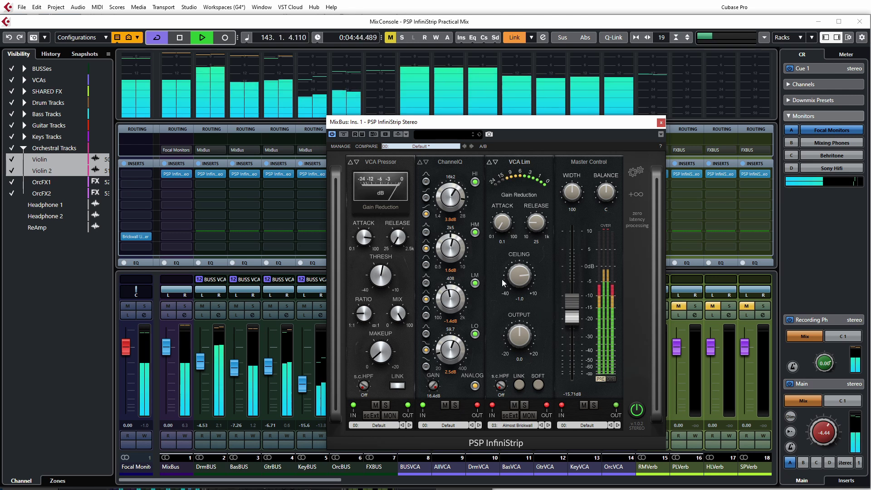
pyautogui.moveTo(433, 385); pyautogui.dragTo(435, 402)
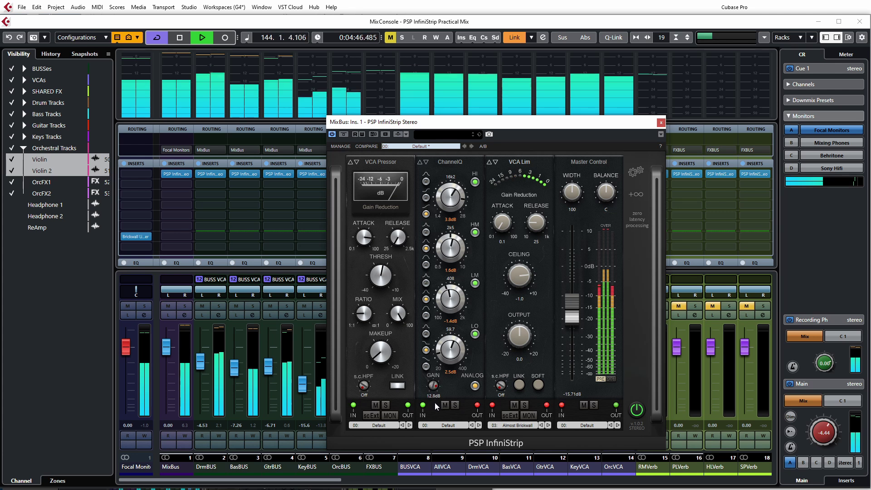
pyautogui.scroll(-3, 436, 392)
pyautogui.scroll(-2, 436, 390)
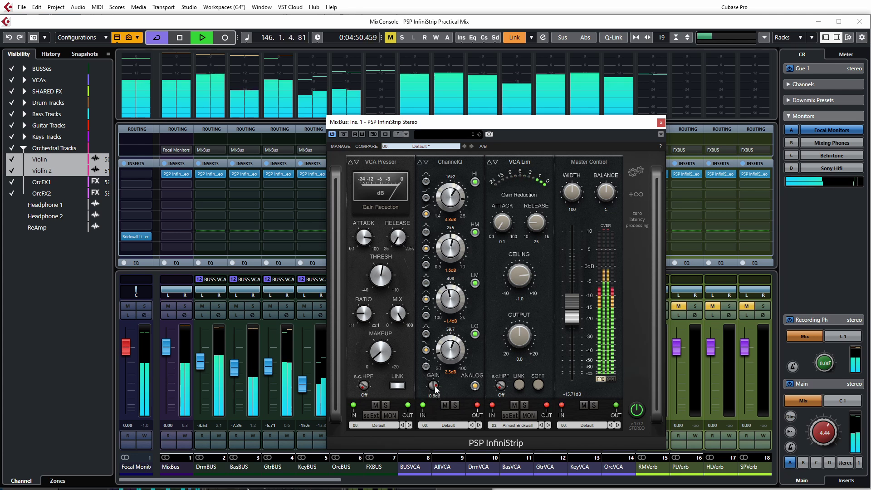
pyautogui.scroll(-4, 435, 389)
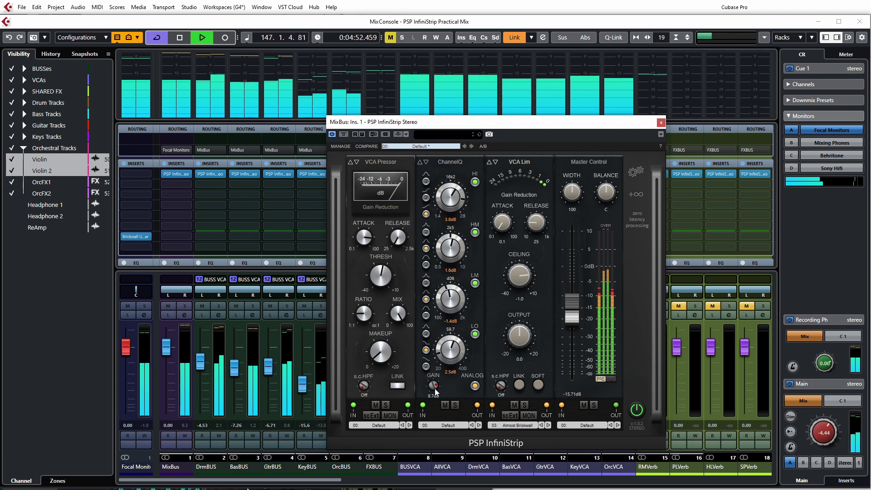
pyautogui.scroll(-1, 435, 392)
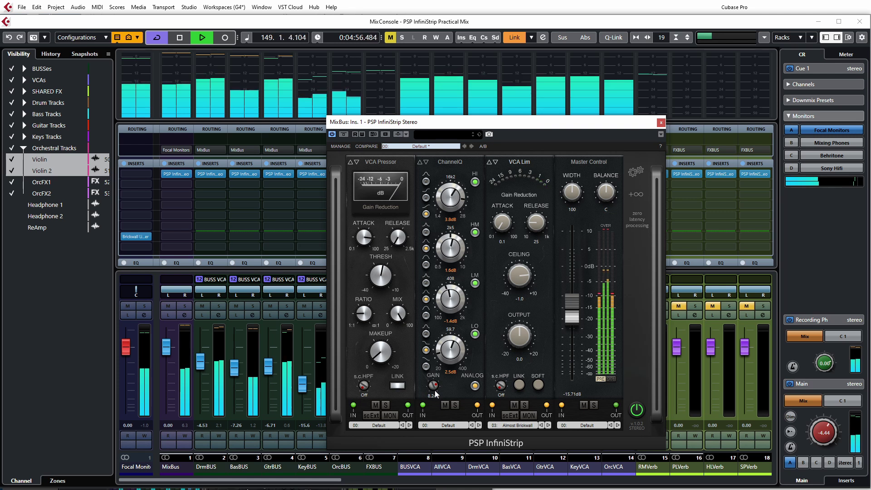
pyautogui.scroll(-2, 435, 393)
pyautogui.scroll(-1, 435, 394)
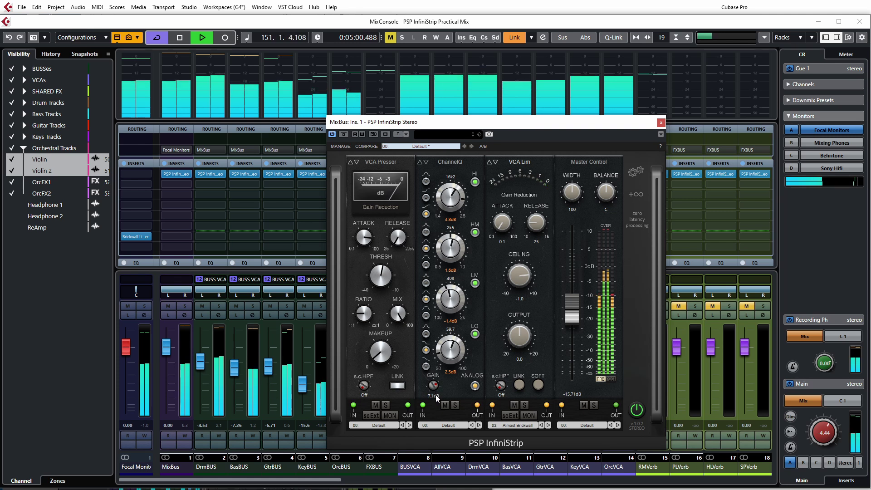
pyautogui.scroll(1, 435, 393)
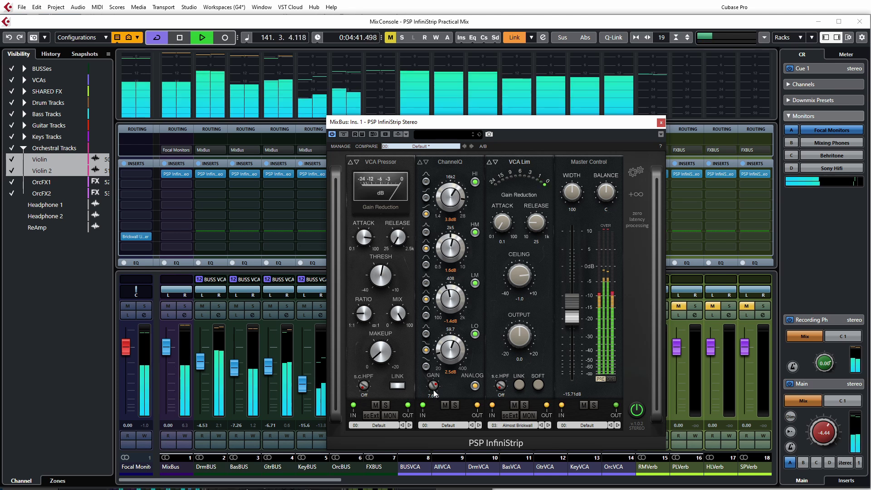
pyautogui.scroll(1, 434, 389)
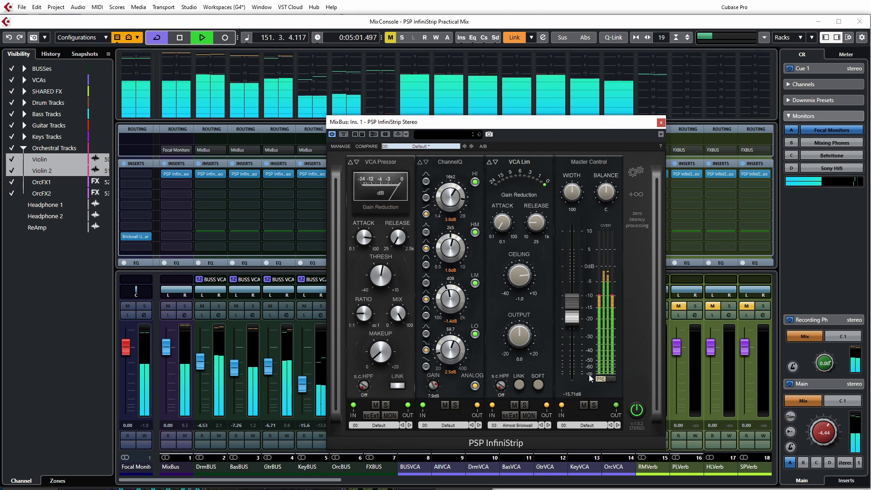
pyautogui.press('space')
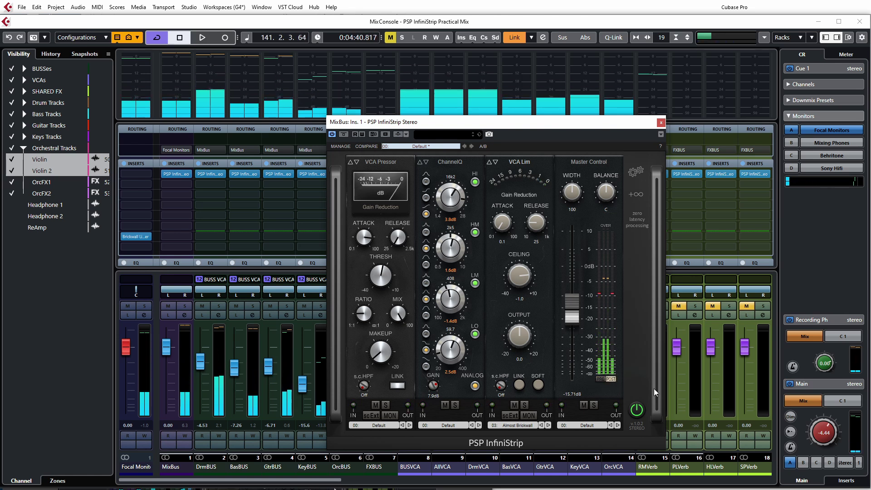
# Raise the Master Control fader to -9.28 dB during playback and stop.
pyautogui.press('space')
pyautogui.moveTo(582, 323); pyautogui.dragTo(575, 303)
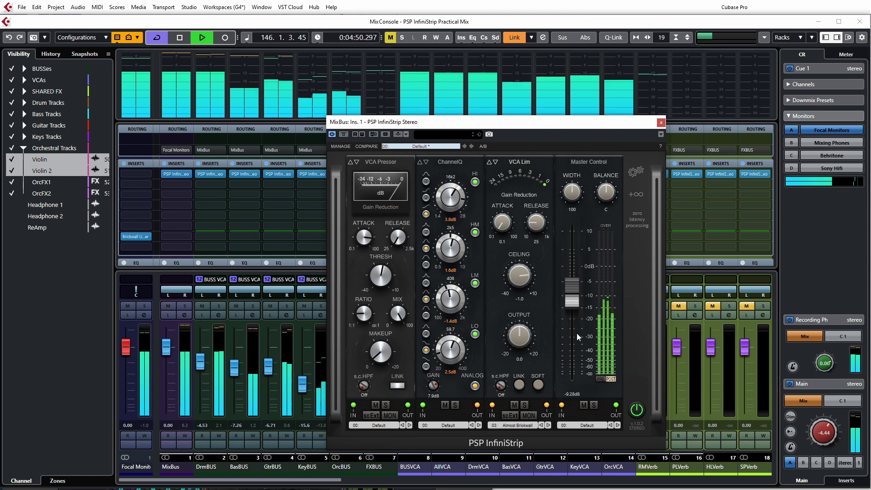
pyautogui.press('space')
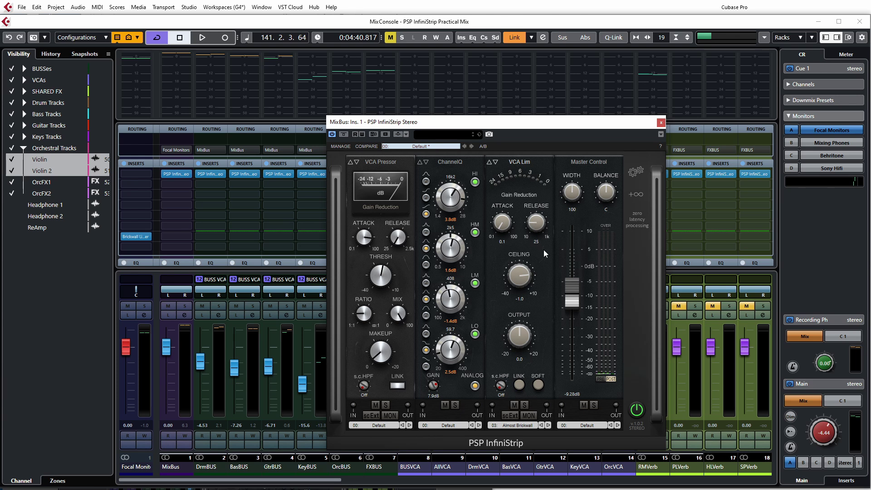
# Compare the playing mix with VCA Lim bypassed and active, leave it active, and stop playback.
pyautogui.press('space')
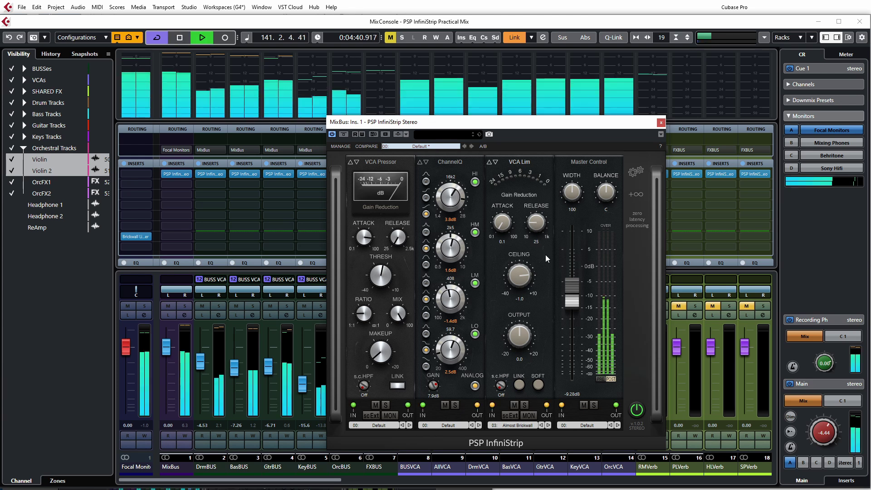
pyautogui.click(515, 405)
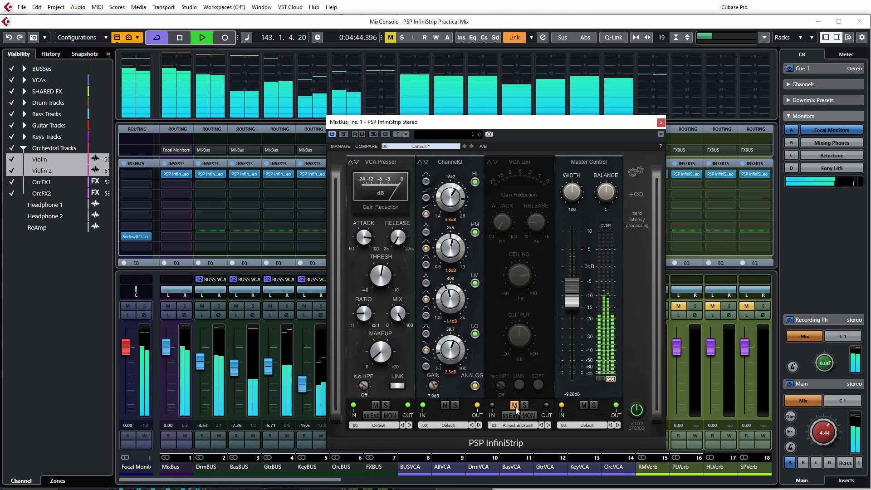
pyautogui.click(514, 405)
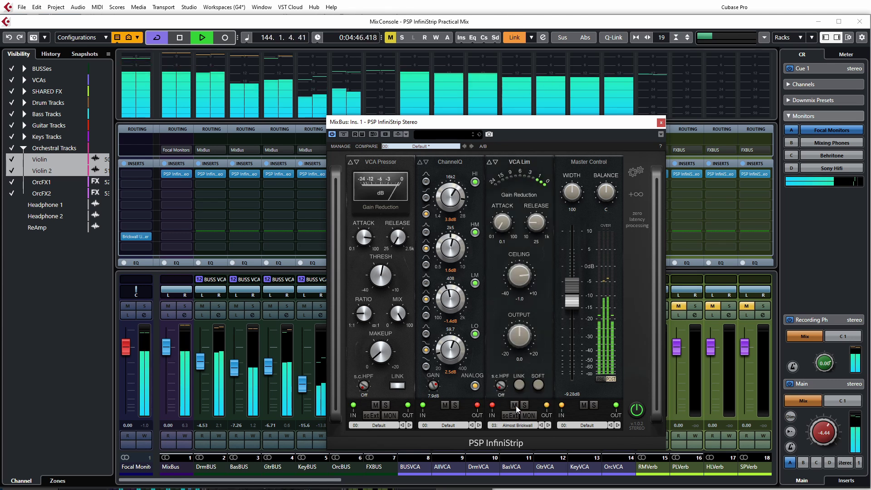
pyautogui.click(514, 405)
pyautogui.click(514, 405)
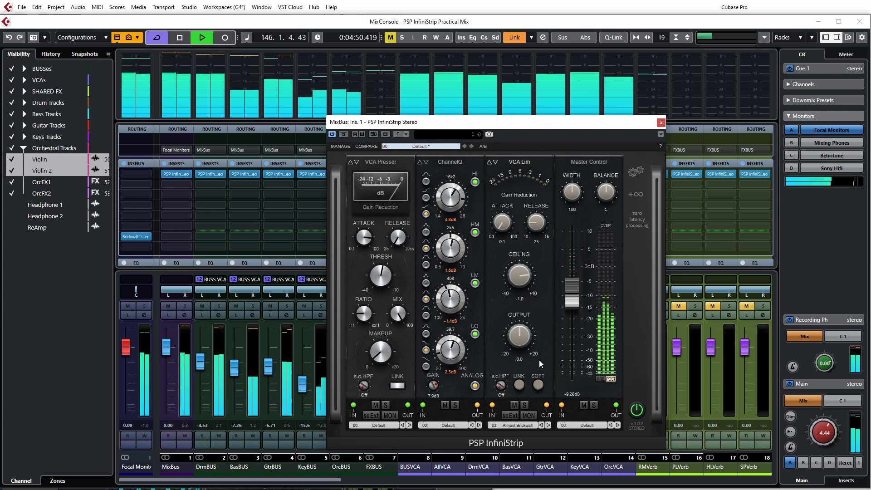
pyautogui.click(519, 385)
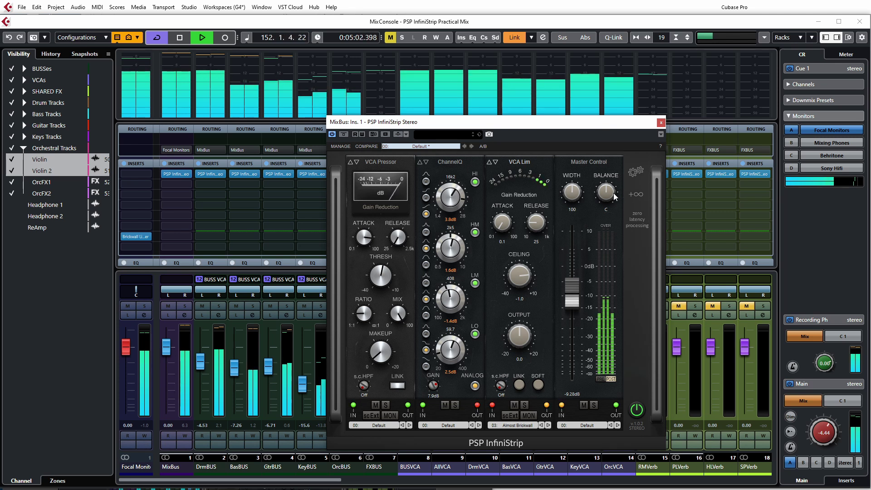
pyautogui.press('space')
# Close the MixBus InfiniStrip, open the Brickwall Limiter on Focal Monitors in a clear spot, and reset its output peak reading.
pyautogui.click(660, 122)
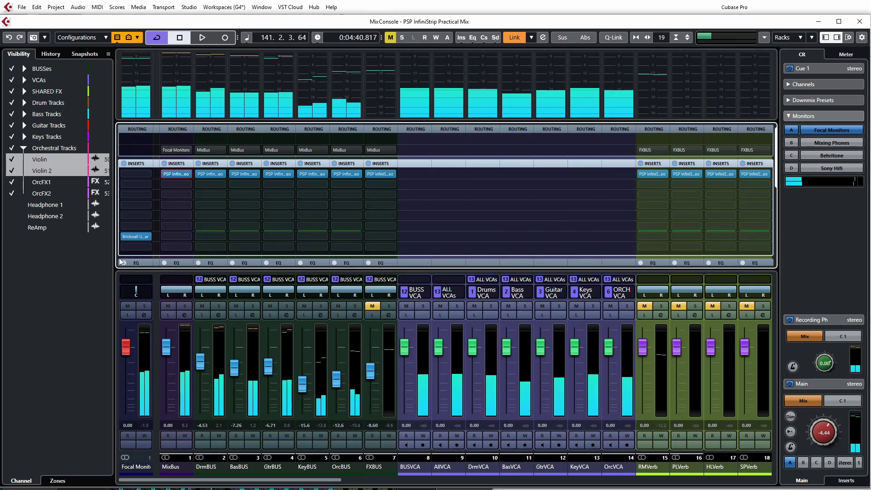
pyautogui.click(136, 237)
pyautogui.moveTo(253, 395); pyautogui.dragTo(571, 213)
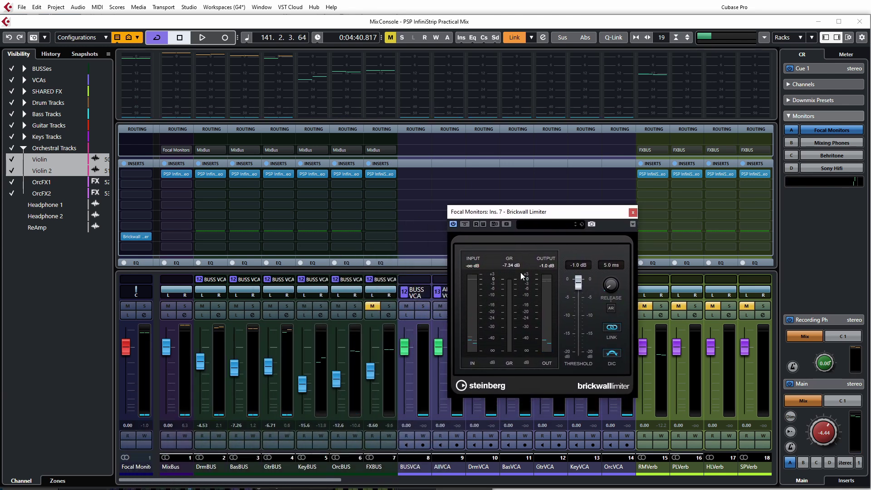
pyautogui.click(547, 266)
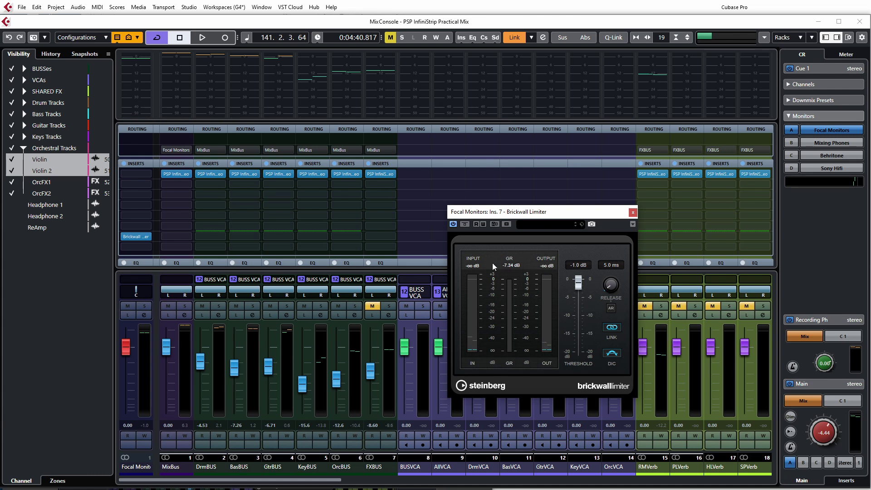
# Lower the Focal Monitors fader to -7.26 dB and reopen the InfiniStrip on MixBus.
pyautogui.moveTo(128, 352); pyautogui.dragTo(128, 372)
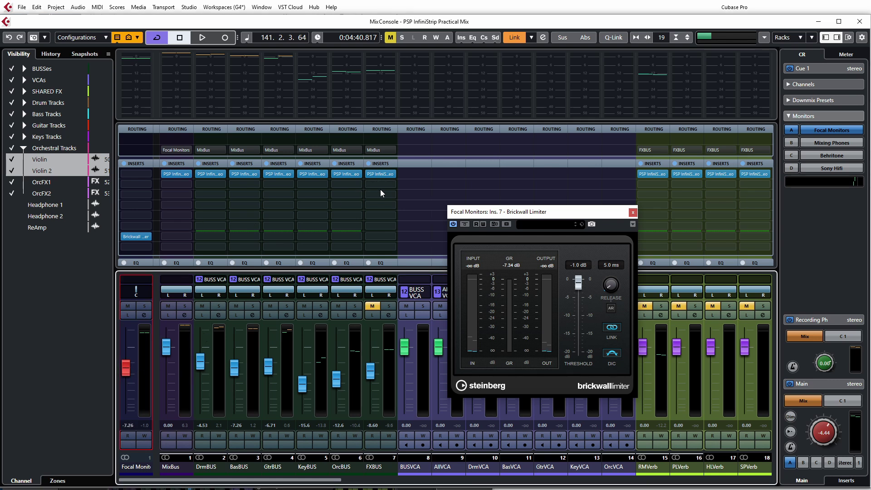
pyautogui.click(183, 174)
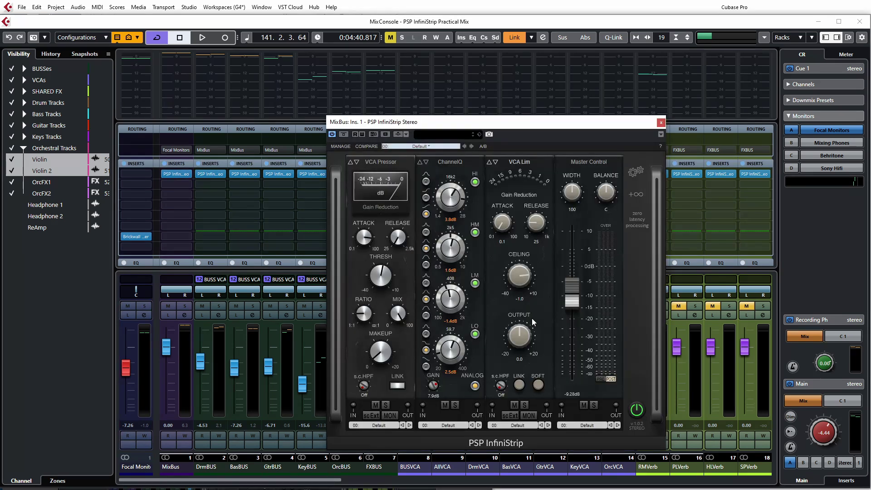
# Reset MixBus's Master Control fader to 0.00 dB and lower the Focal Monitors fader to -11.2 dB during playback.
pyautogui.keyDown('ctrl'); pyautogui.click(567, 299); pyautogui.keyUp('ctrl')
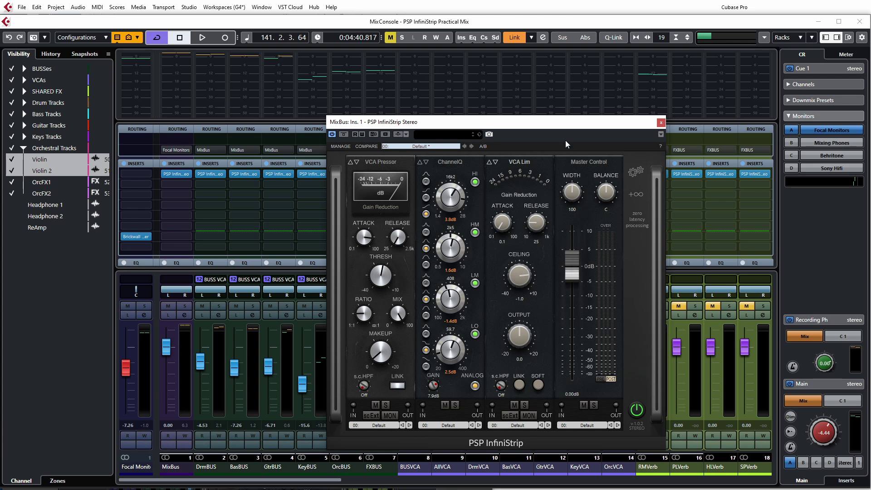
pyautogui.click(660, 123)
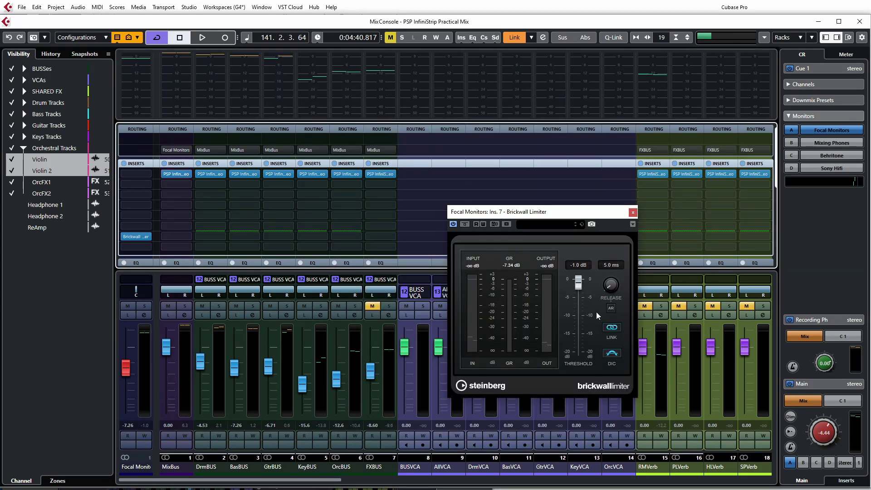
pyautogui.press('space')
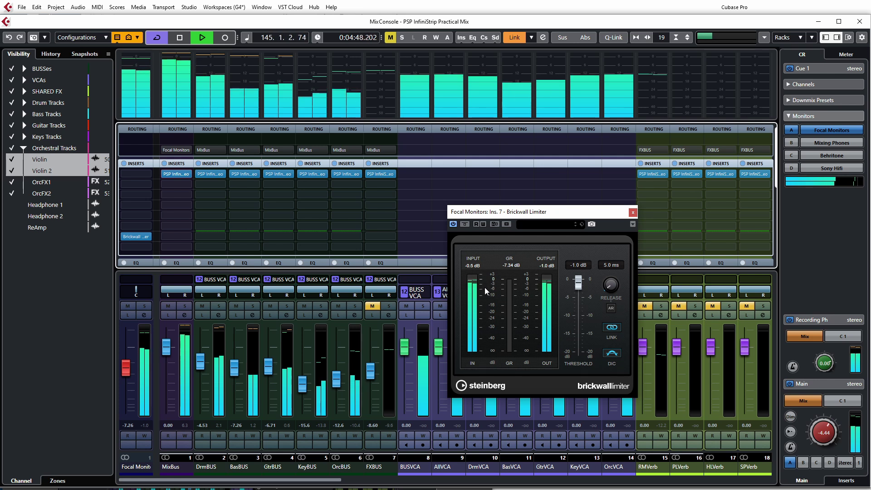
pyautogui.moveTo(126, 368); pyautogui.dragTo(128, 383)
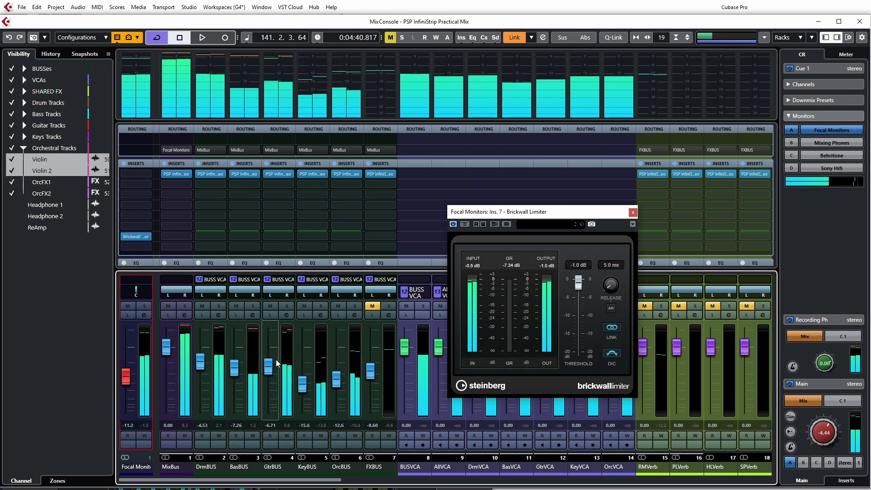
pyautogui.press('space')
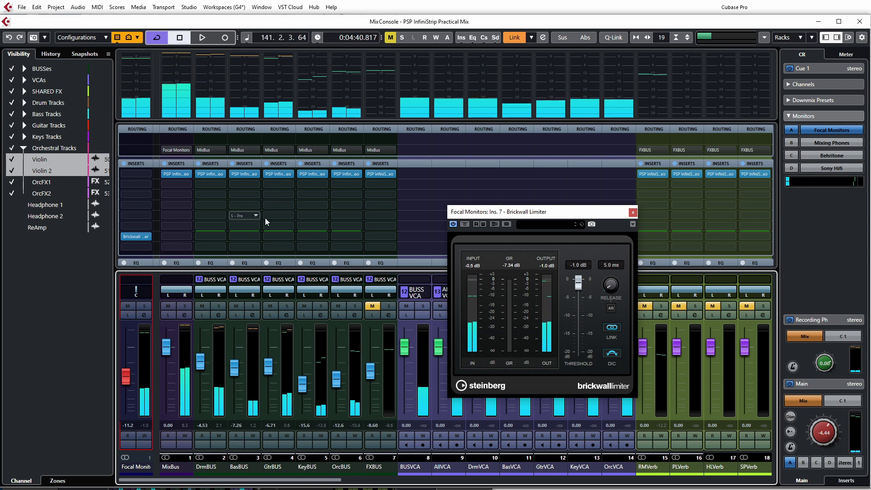
# Try Opto Lim as the limiter in MixBus's InfiniStrip and check the Brickwall Limiter's input peak during playback.
pyautogui.click(180, 177)
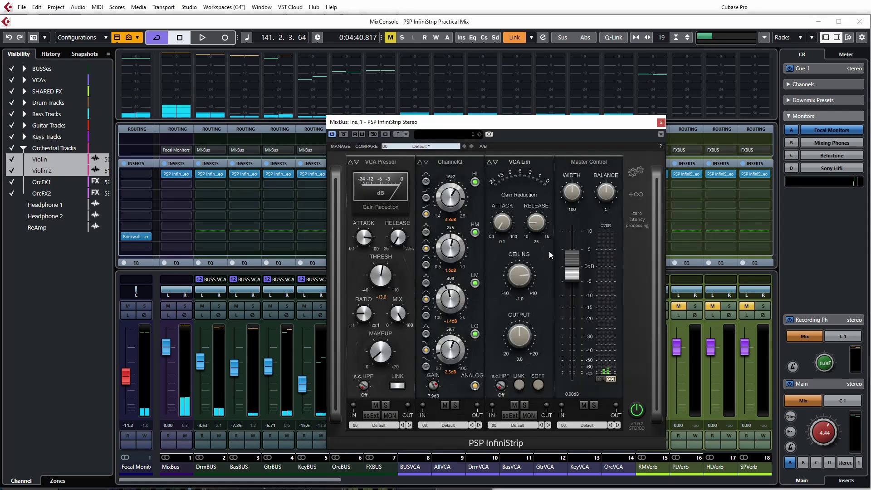
pyautogui.click(489, 163)
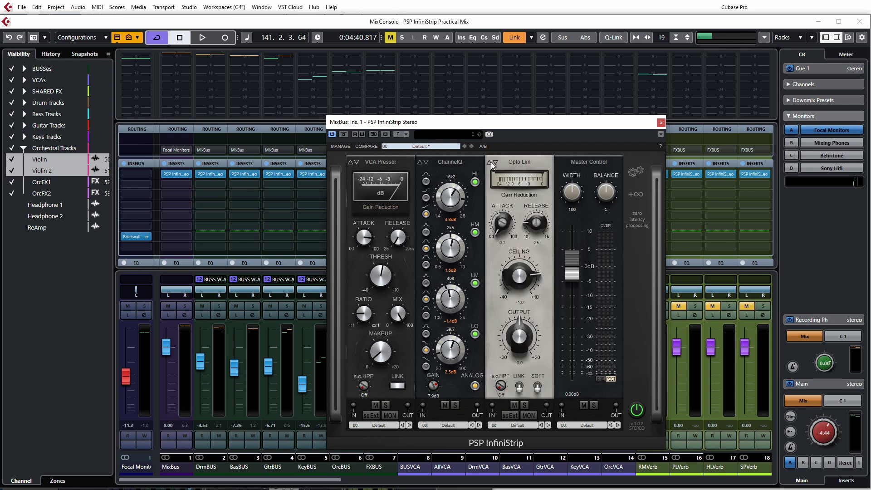
pyautogui.press('space')
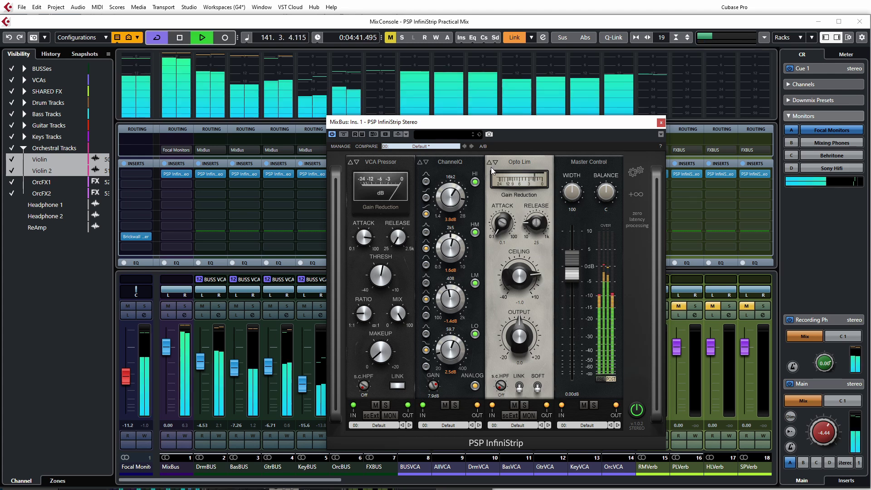
pyautogui.moveTo(518, 129); pyautogui.dragTo(280, 126)
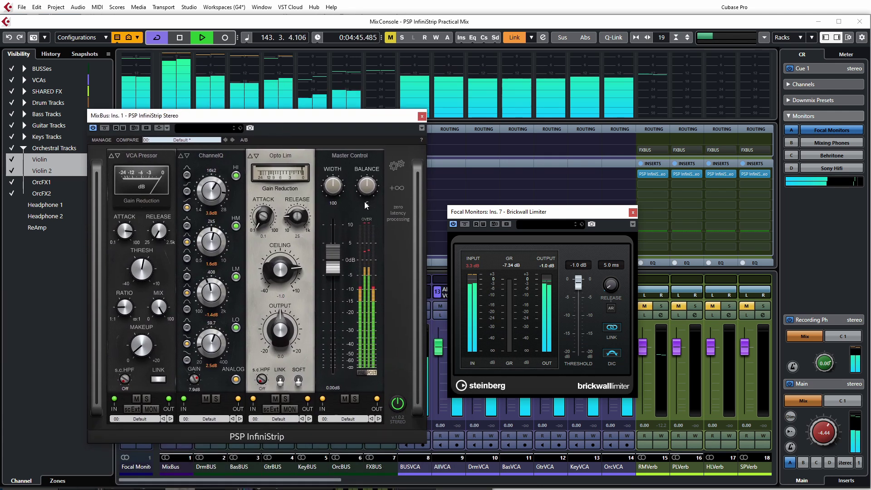
pyautogui.click(470, 273)
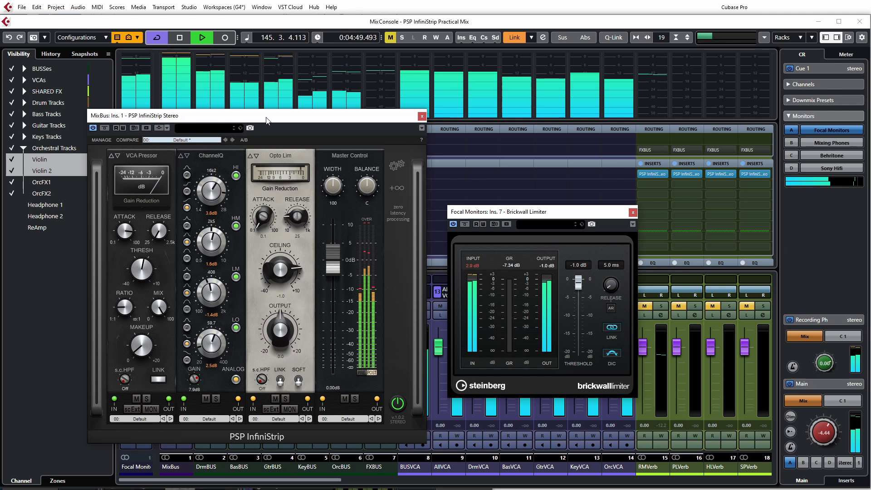
# Switch the MixBus limiter back to VCA Lim and, with both plug-in windows closed, raise the Focal Monitors fader to -9.01 dB.
pyautogui.click(256, 156)
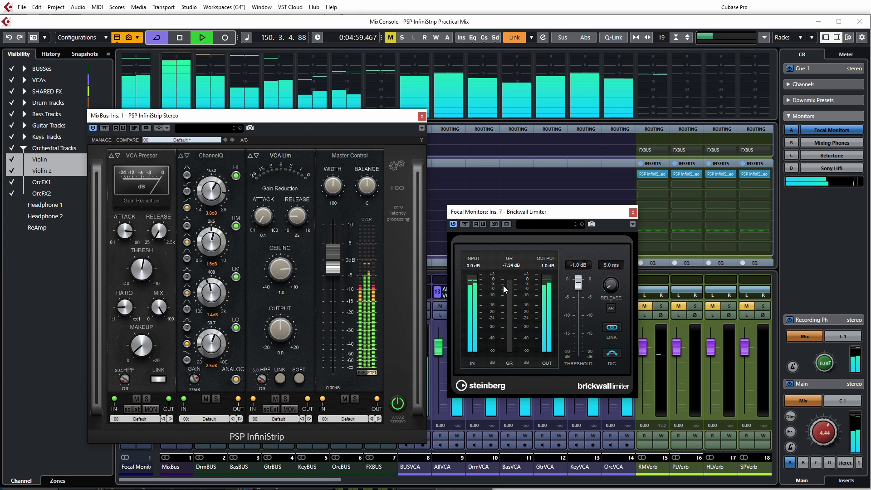
pyautogui.press('space')
pyautogui.click(422, 117)
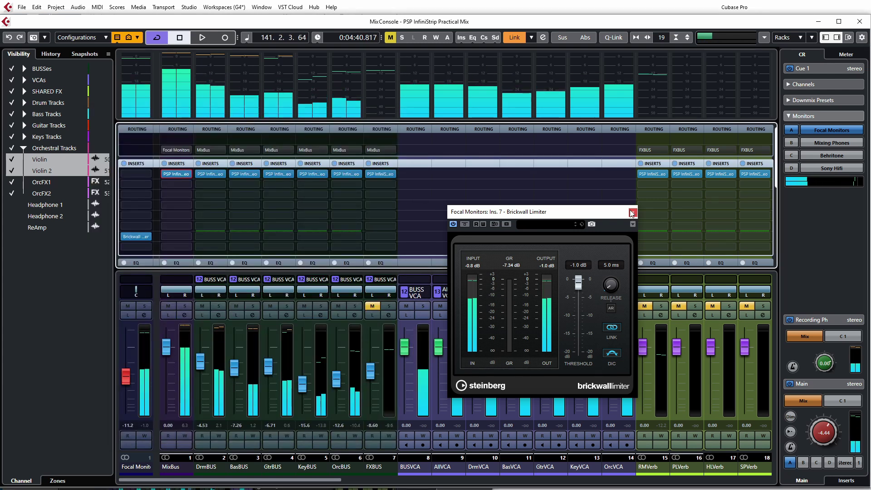
pyautogui.click(632, 213)
pyautogui.moveTo(127, 382); pyautogui.dragTo(130, 378)
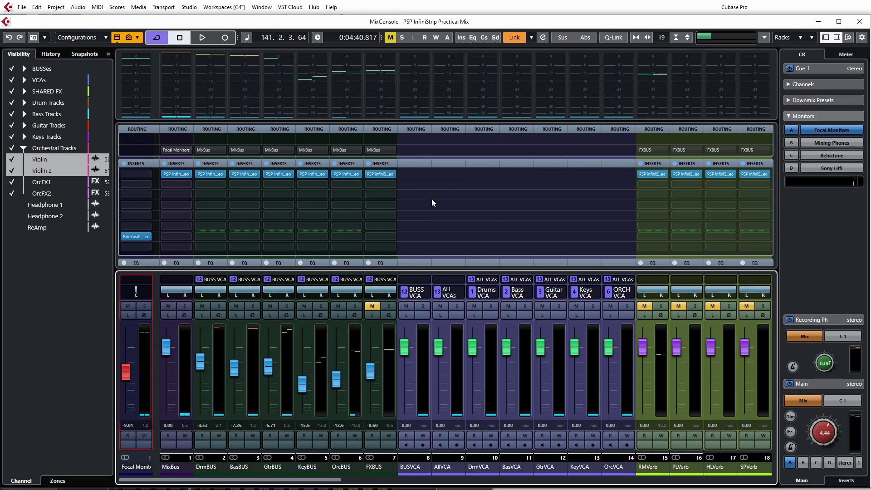
# Select all channels from MixBus through OrcFX2 and return to the bus channels.
pyautogui.click(176, 466)
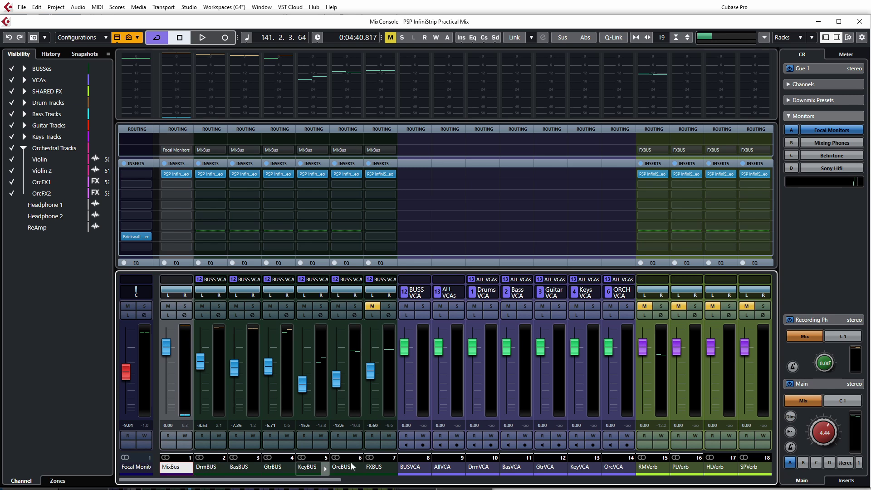
pyautogui.moveTo(338, 481); pyautogui.dragTo(754, 473)
pyautogui.click(754, 473)
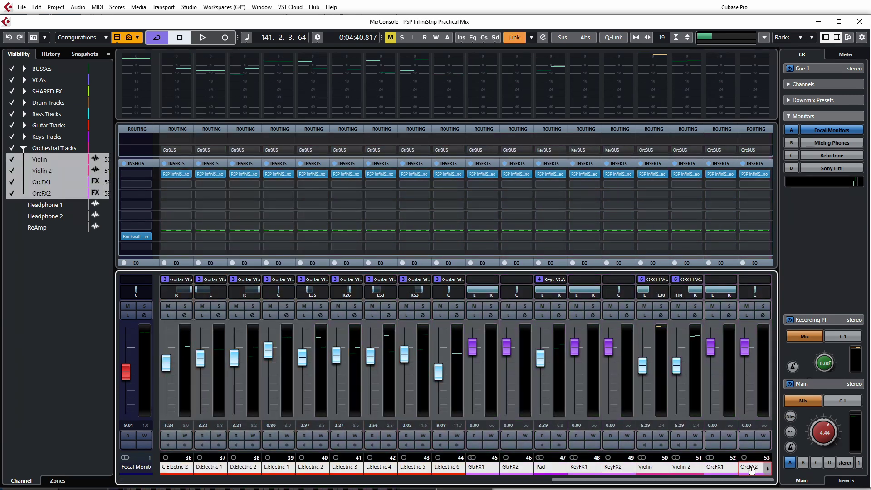
pyautogui.moveTo(681, 484); pyautogui.dragTo(546, 487)
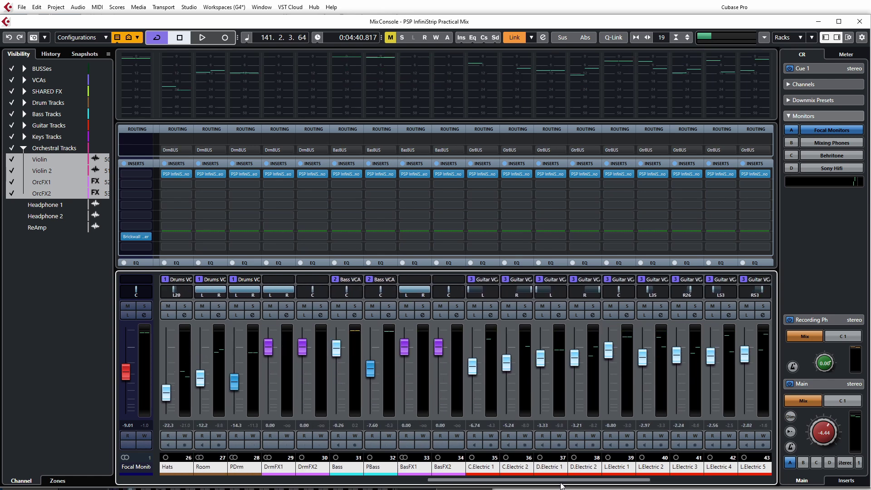
pyautogui.moveTo(584, 480); pyautogui.dragTo(302, 469)
pyautogui.hscroll(-2, 302, 469)
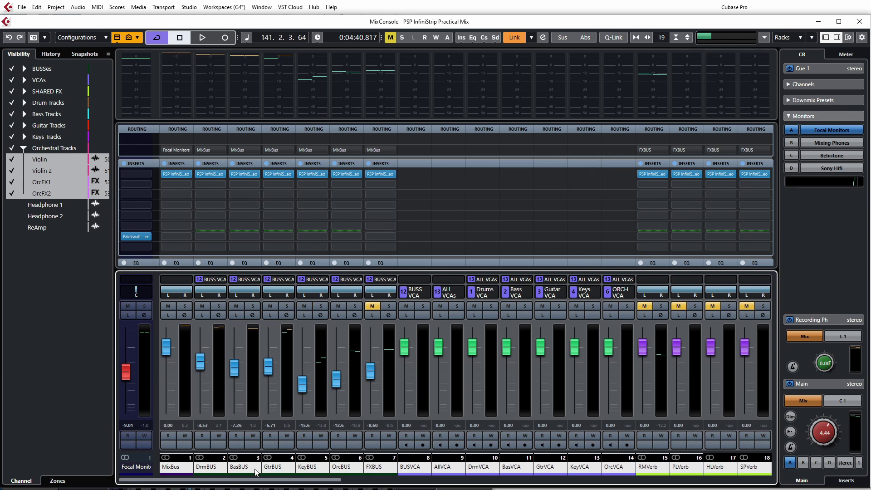
# Compare the playing mix with the selected channels' inserts bypassed and active, leave them active, and stop playback.
pyautogui.keyDown('alt'); pyautogui.keyDown('shift'); pyautogui.click(164, 163); pyautogui.keyUp('shift'); pyautogui.keyUp('alt')
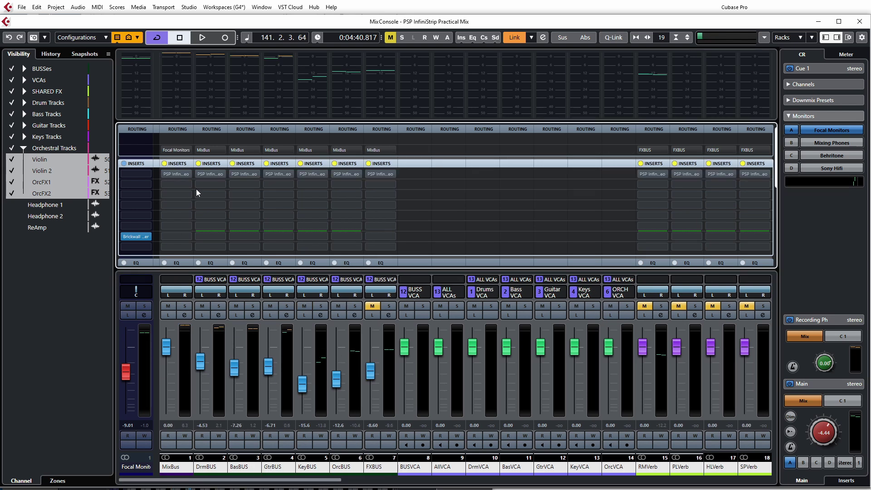
pyautogui.press('space')
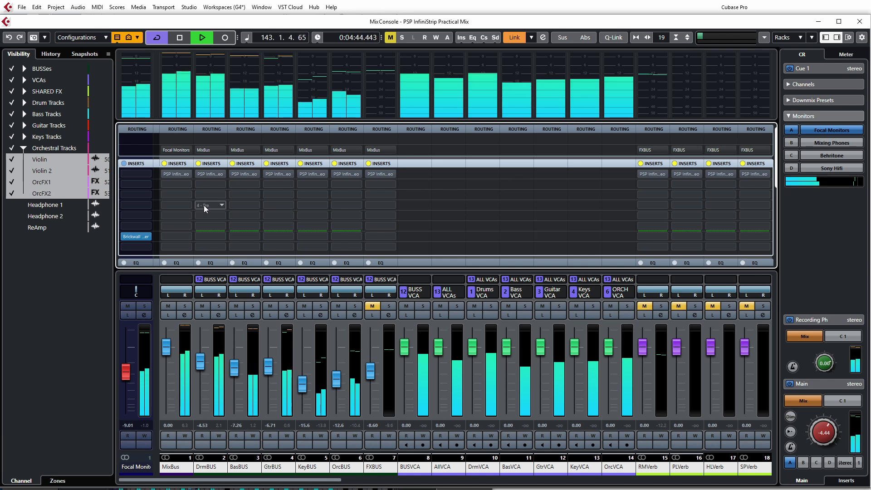
pyautogui.keyDown('alt'); pyautogui.keyDown('shift'); pyautogui.click(164, 163); pyautogui.keyUp('shift'); pyautogui.keyUp('alt')
pyautogui.press('space')
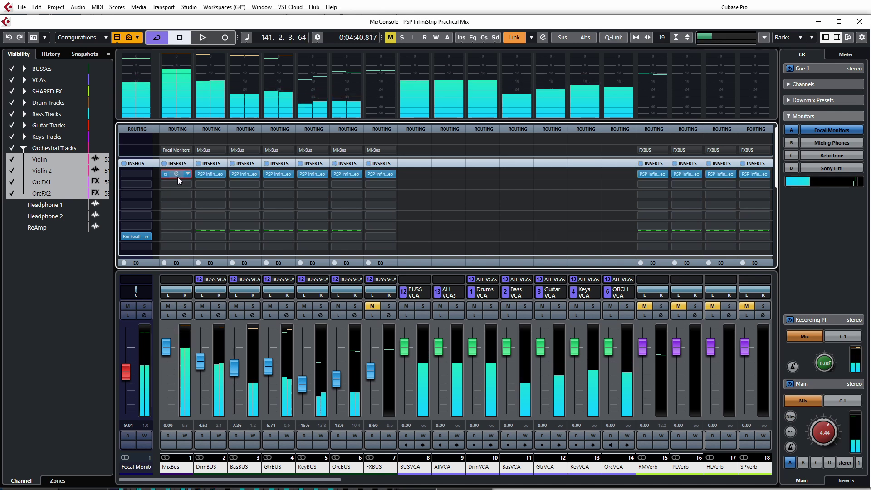
# Bypass VCA Lim in MixBus's InfiniStrip and reset the ChannelQ gain to 0.0 dB.
pyautogui.click(178, 177)
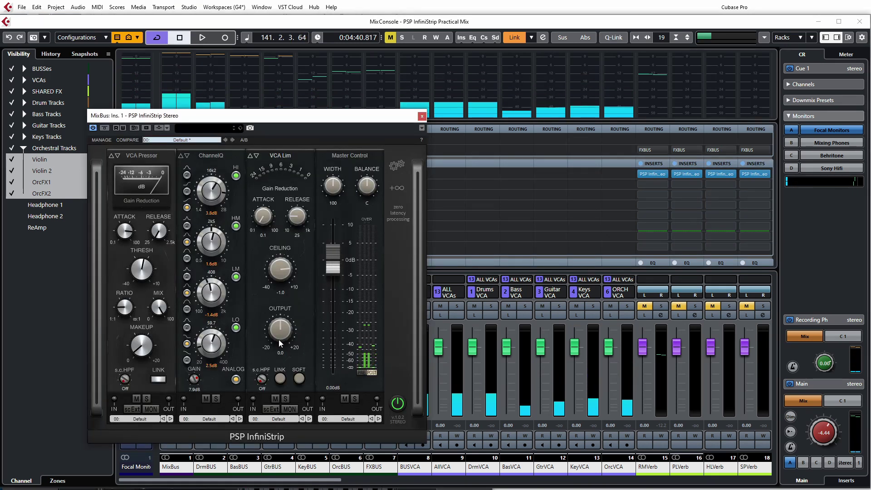
pyautogui.click(275, 399)
pyautogui.moveTo(279, 119); pyautogui.dragTo(473, 115)
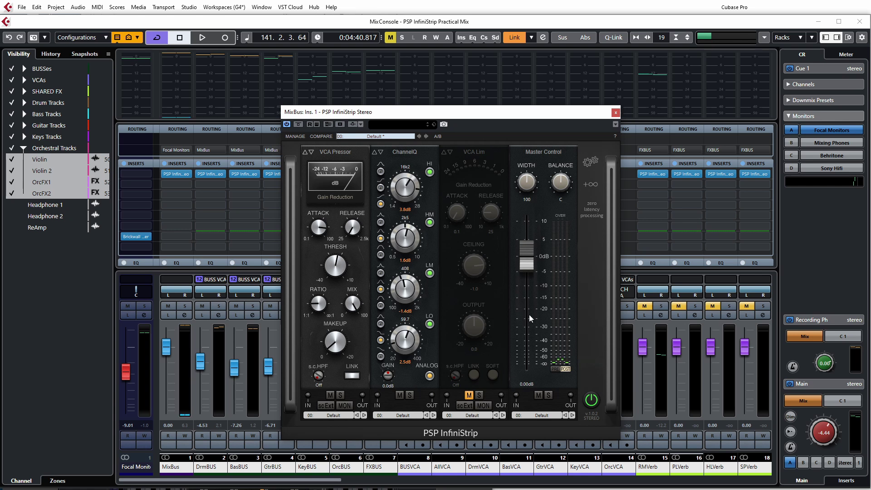
# Reset the Focal Monitors fader to 0.00 dB, check the level with a short playback, and close the InfiniStrip.
pyautogui.click(127, 377)
pyautogui.keyDown('ctrl'); pyautogui.click(126, 375); pyautogui.keyUp('ctrl')
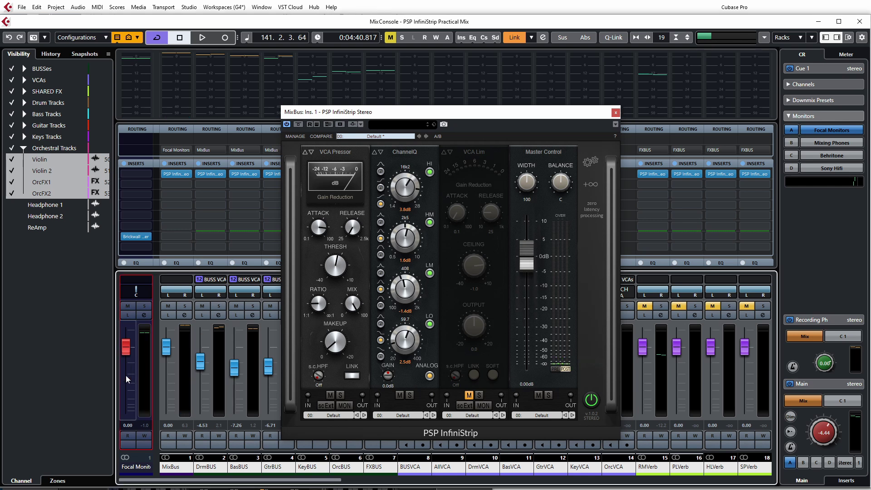
pyautogui.press('space')
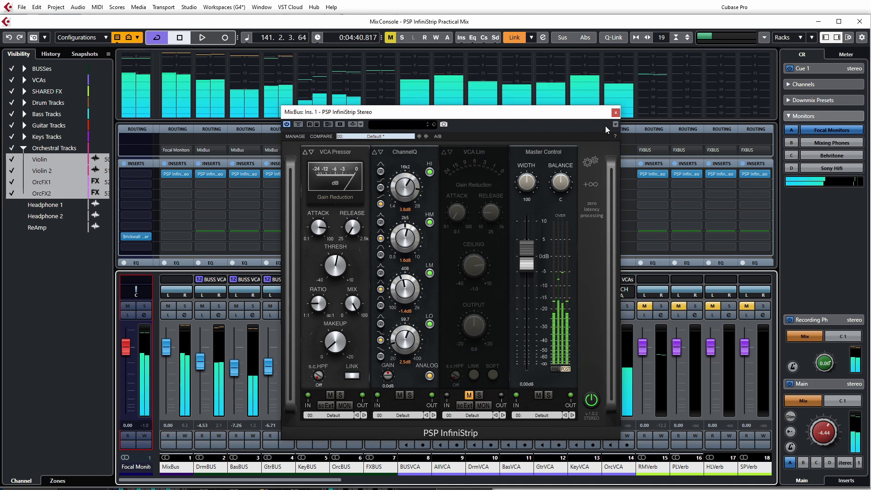
pyautogui.click(614, 112)
pyautogui.press('space')
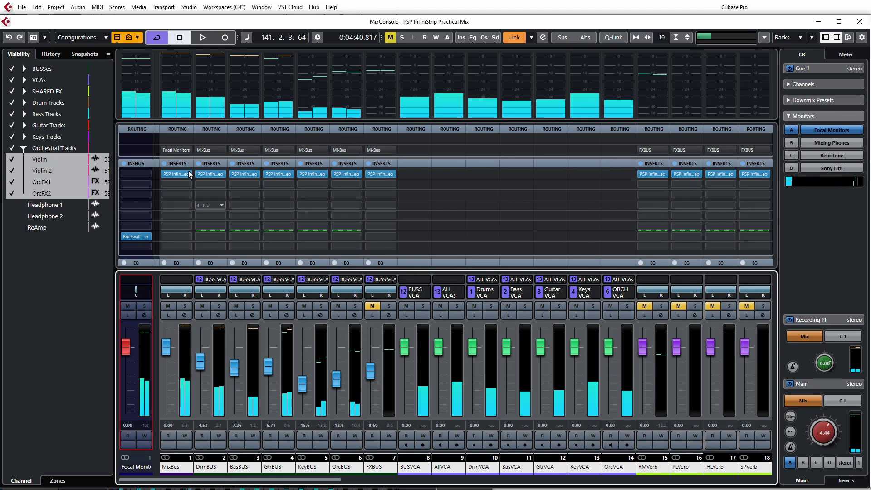
# Bypass the inserts on all selected channels, play the mix, and reactivate the inserts to compare the sound.
pyautogui.click(164, 163)
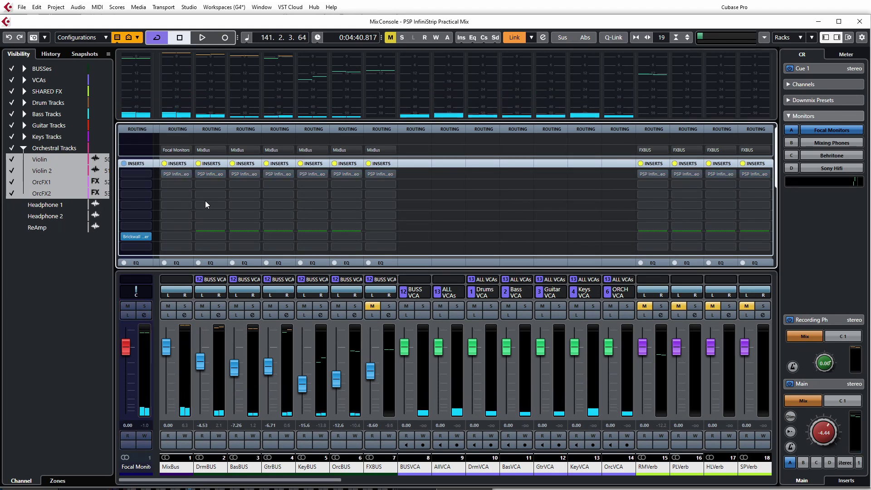
pyautogui.press('space')
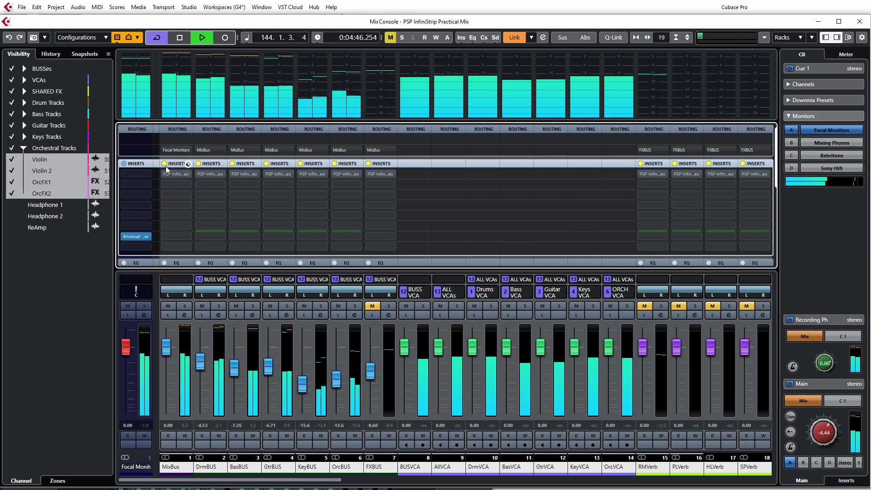
pyautogui.hotkey('shift', 'alt')
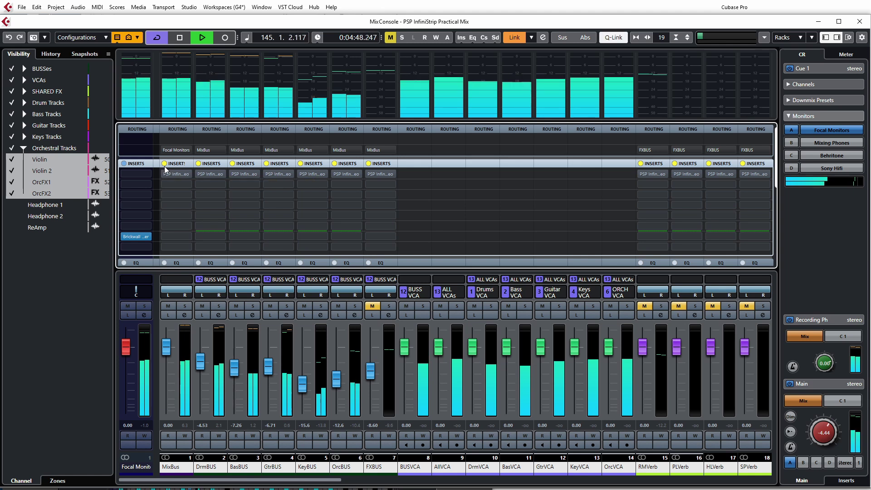
pyautogui.keyDown('alt'); pyautogui.keyDown('shift'); pyautogui.click(164, 164); pyautogui.keyUp('shift'); pyautogui.keyUp('alt')
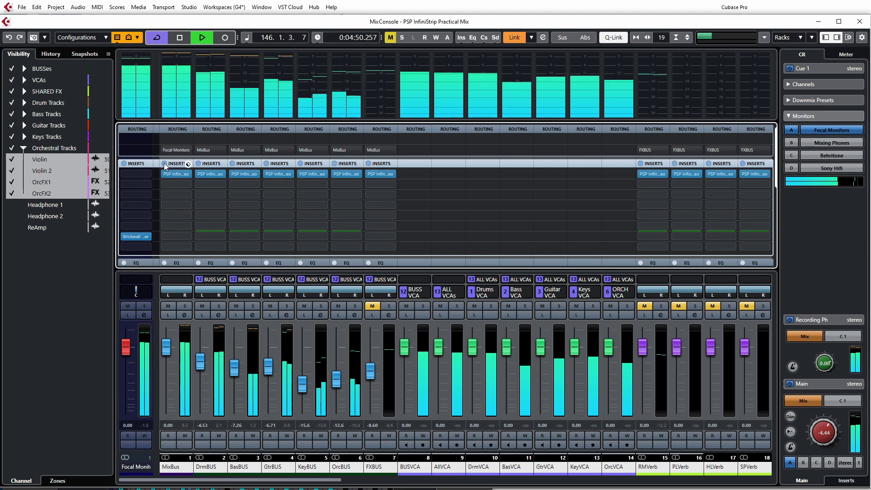
# Play the mix from about bar 19 and compare it with all selected channels' inserts bypassed and active, leaving them active.
pyautogui.moveTo(165, 175)
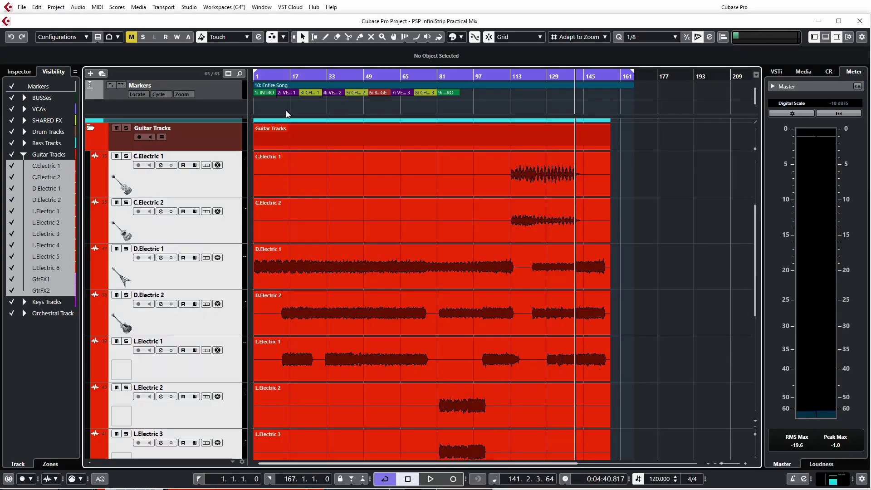
pyautogui.click(295, 113)
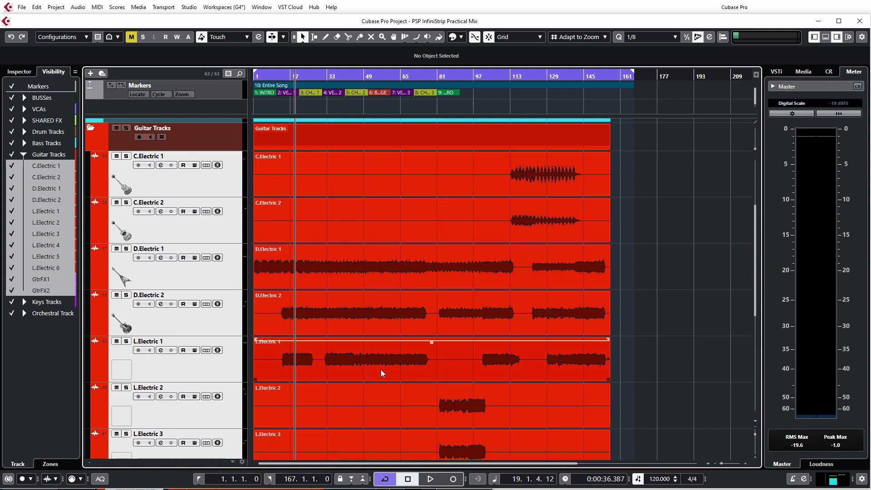
pyautogui.press('F3')
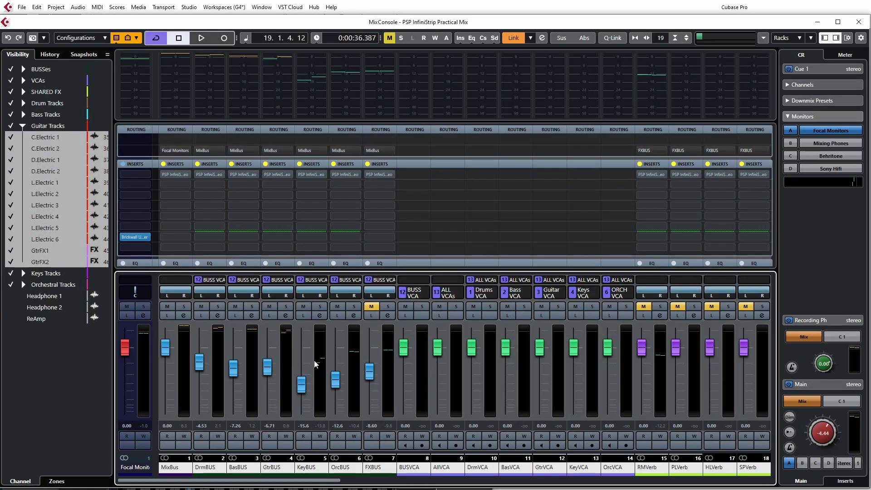
pyautogui.press('space')
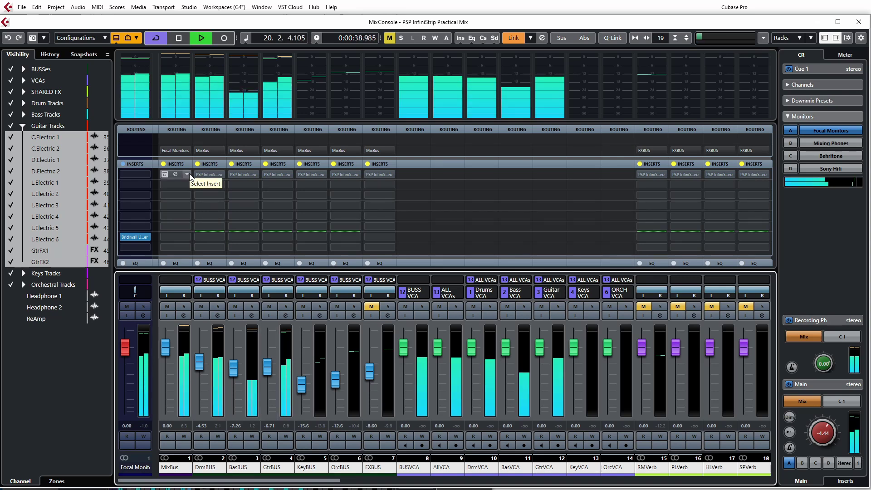
pyautogui.keyDown('alt'); pyautogui.keyDown('shift'); pyautogui.click(165, 164); pyautogui.keyUp('shift'); pyautogui.keyUp('alt')
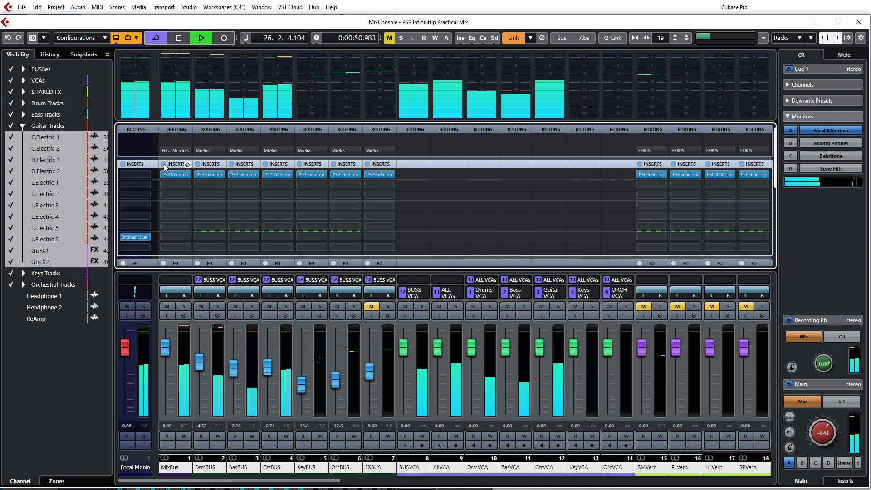
pyautogui.click(163, 164)
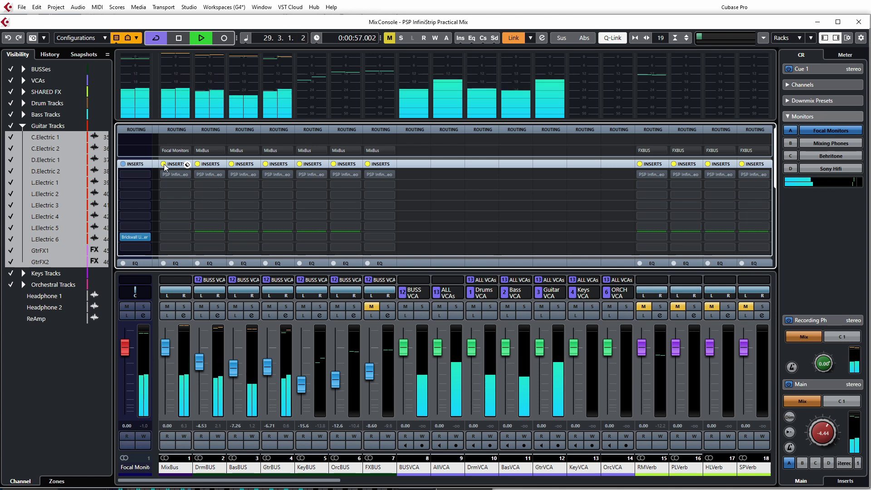
pyautogui.click(163, 164)
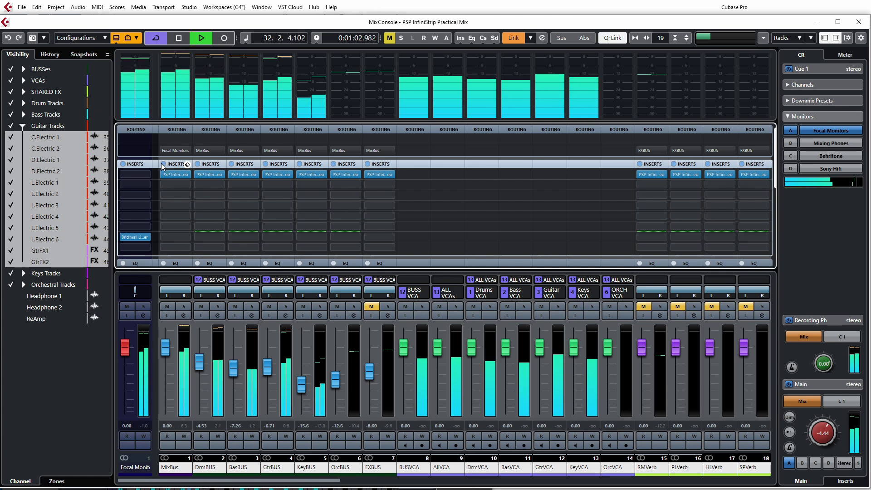
pyautogui.click(164, 164)
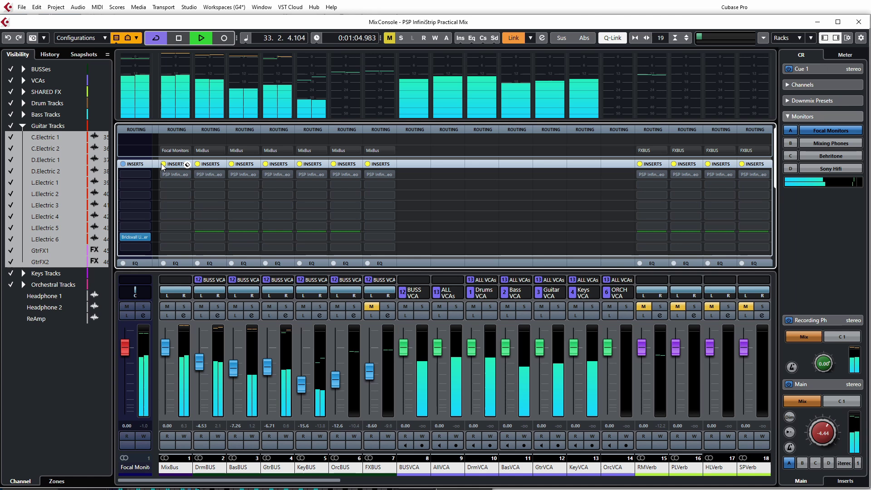
pyautogui.click(161, 164)
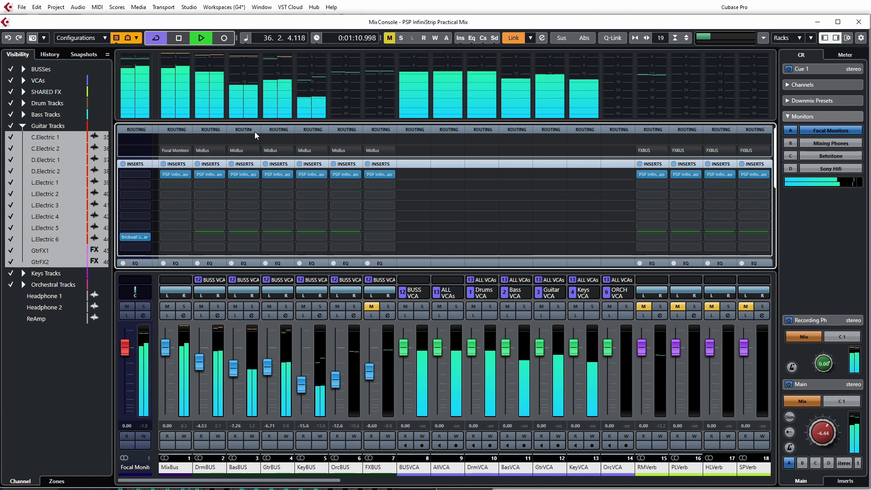
# Move the playback position to about bar 113 in the project window and restart playback with the MixConsole shown.
pyautogui.press('F3')
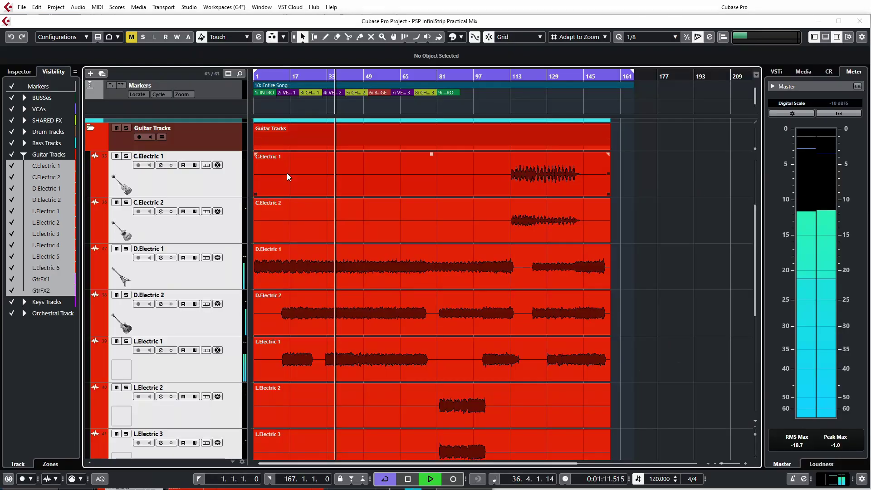
pyautogui.click(412, 110)
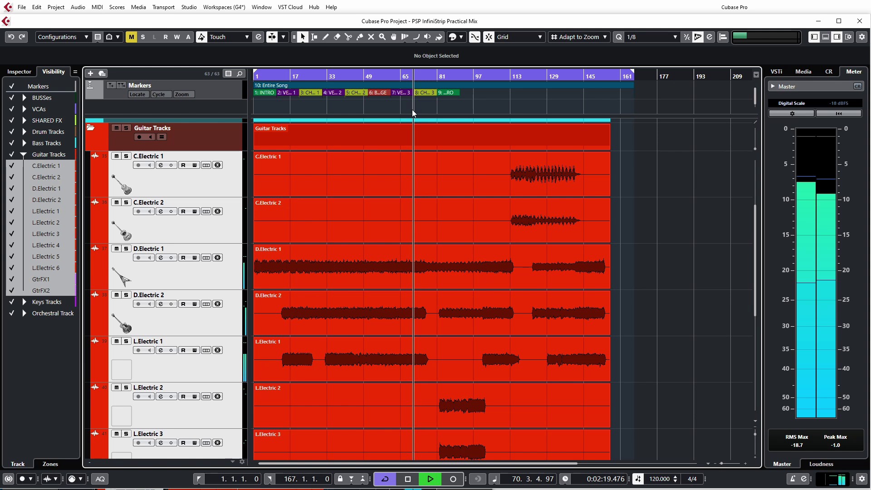
pyautogui.click(512, 108)
pyautogui.press('space')
pyautogui.press('F3')
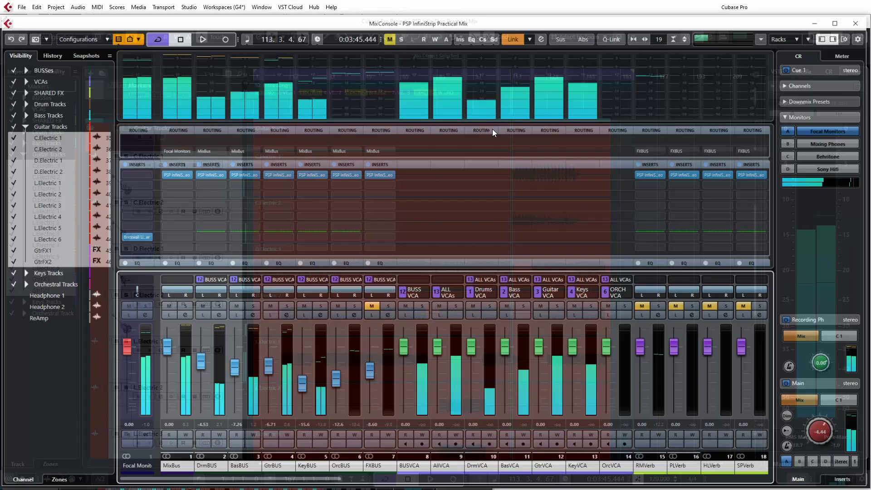
pyautogui.press('space')
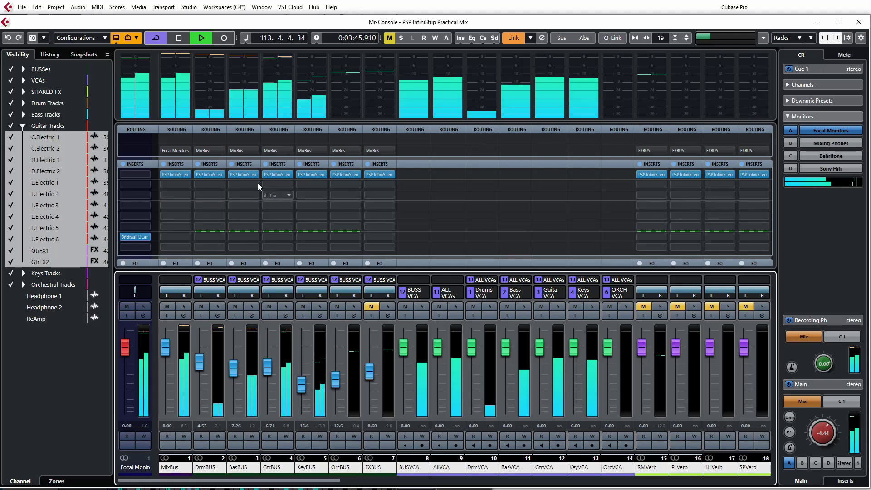
# Repeatedly bypass and reactivate the selected channels' inserts from about bar 113 to compare the processed and unprocessed mix, leaving them active.
pyautogui.keyDown('alt'); pyautogui.keyDown('shift'); pyautogui.click(164, 164); pyautogui.keyUp('shift'); pyautogui.keyUp('alt')
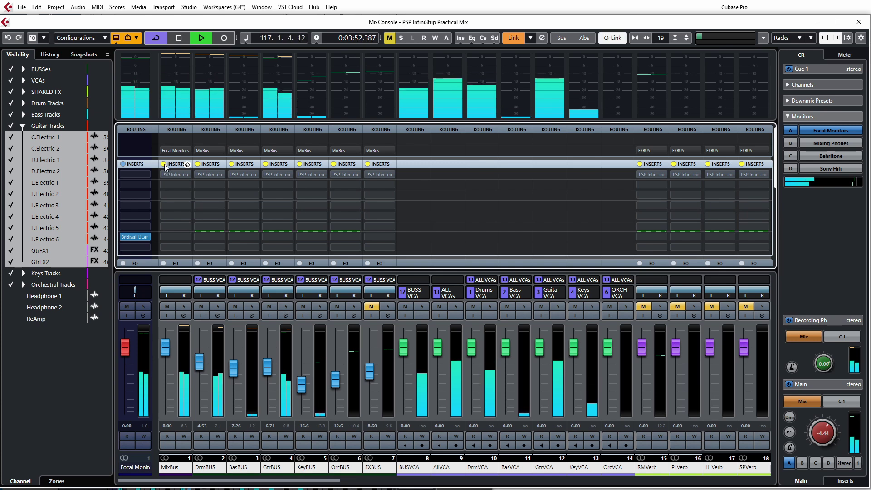
pyautogui.keyDown('alt'); pyautogui.keyDown('shift'); pyautogui.click(164, 165); pyautogui.keyUp('shift'); pyautogui.keyUp('alt')
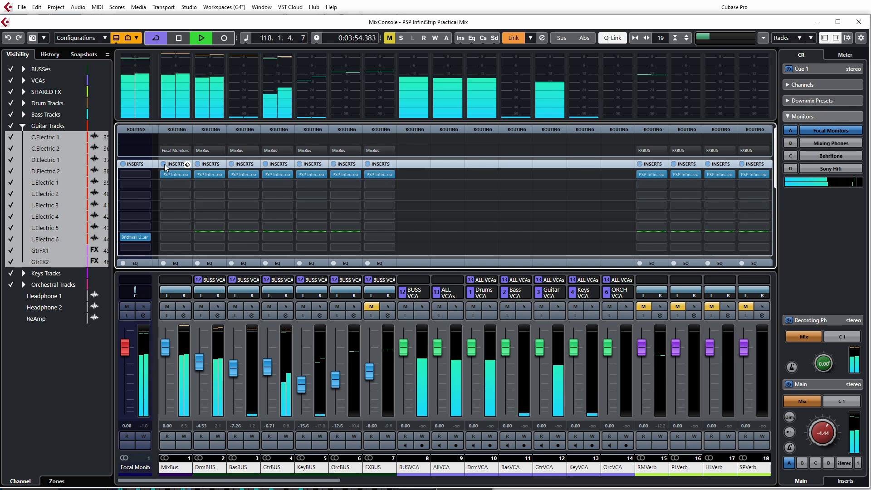
pyautogui.keyDown('alt'); pyautogui.keyDown('shift'); pyautogui.click(164, 165); pyautogui.keyUp('shift'); pyautogui.keyUp('alt')
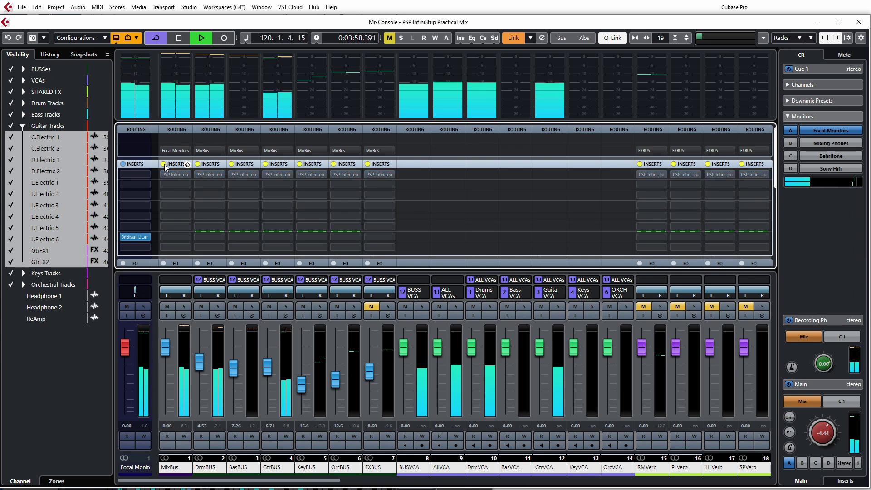
pyautogui.keyDown('alt'); pyautogui.keyDown('shift'); pyautogui.click(164, 165); pyautogui.keyUp('shift'); pyautogui.keyUp('alt')
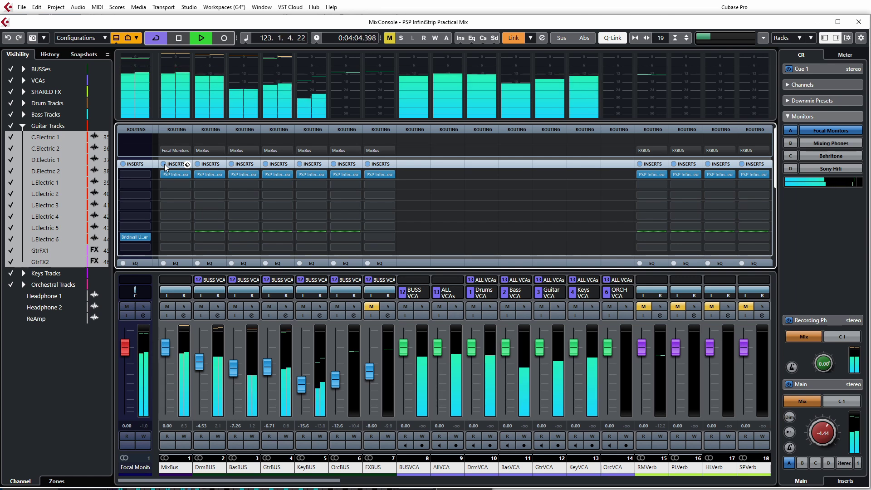
pyautogui.keyDown('alt'); pyautogui.keyDown('shift'); pyautogui.click(164, 165); pyautogui.keyUp('shift'); pyautogui.keyUp('alt')
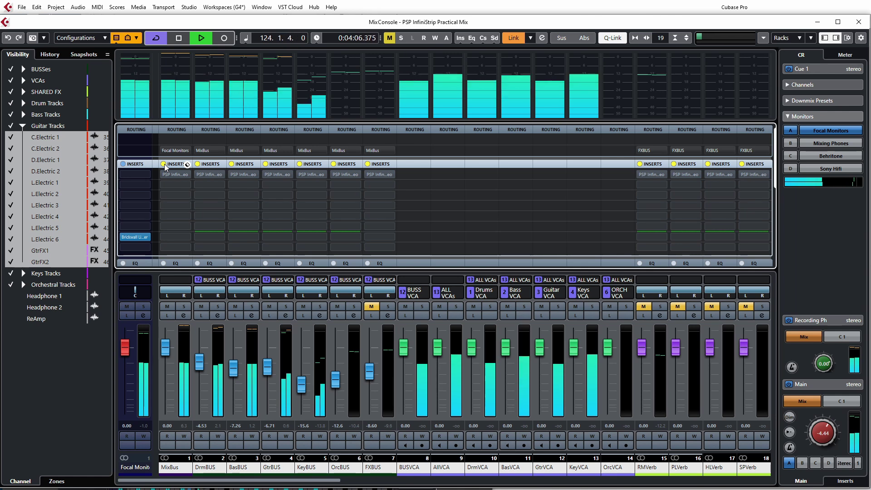
pyautogui.keyDown('alt'); pyautogui.keyDown('shift'); pyautogui.click(164, 165); pyautogui.keyUp('shift'); pyautogui.keyUp('alt')
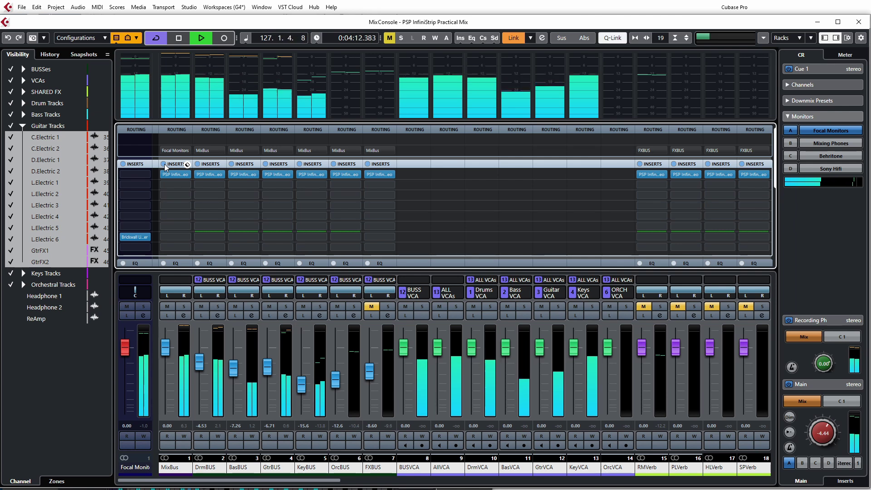
pyautogui.keyDown('alt'); pyautogui.keyDown('shift'); pyautogui.click(165, 163); pyautogui.keyUp('shift'); pyautogui.keyUp('alt')
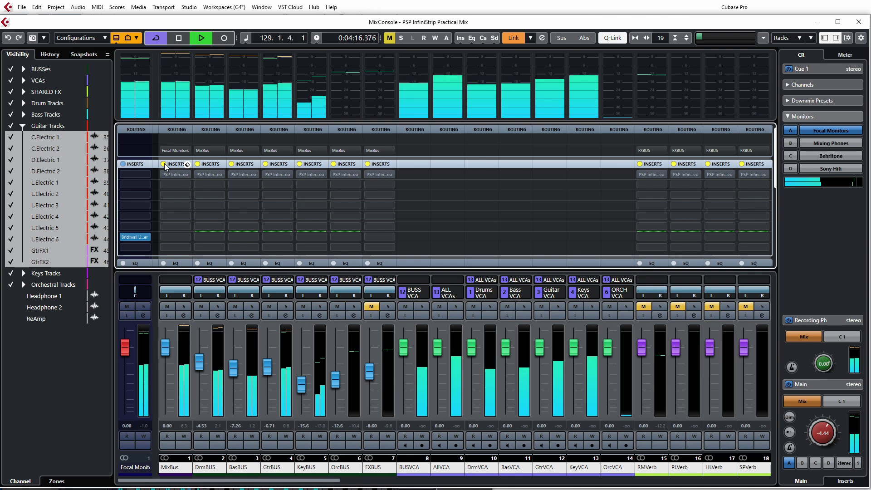
pyautogui.keyDown('alt'); pyautogui.keyDown('shift'); pyautogui.click(165, 164); pyautogui.keyUp('shift'); pyautogui.keyUp('alt')
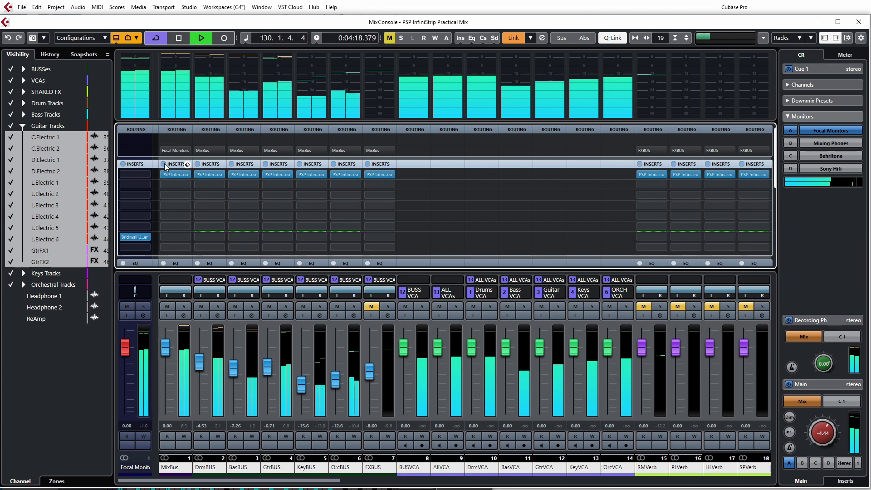
pyautogui.keyDown('alt'); pyautogui.keyDown('shift'); pyautogui.click(164, 164); pyautogui.keyUp('shift'); pyautogui.keyUp('alt')
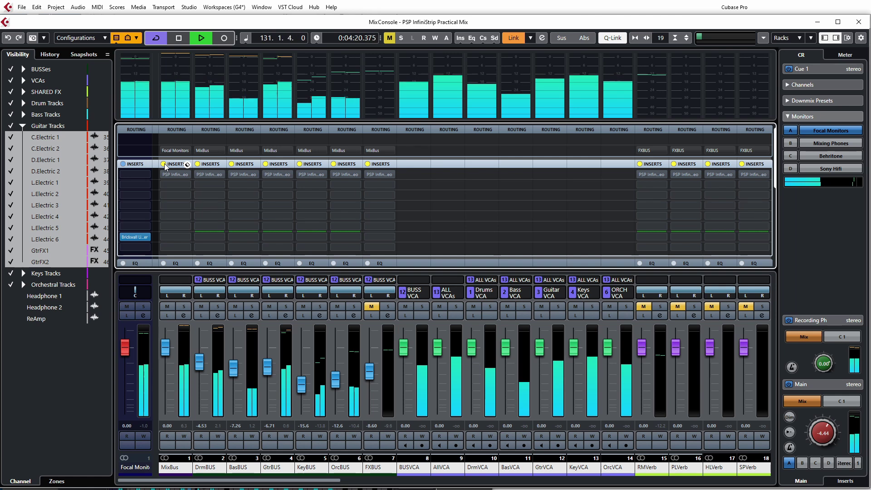
pyautogui.keyDown('alt'); pyautogui.keyDown('shift'); pyautogui.click(164, 163); pyautogui.keyUp('shift'); pyautogui.keyUp('alt')
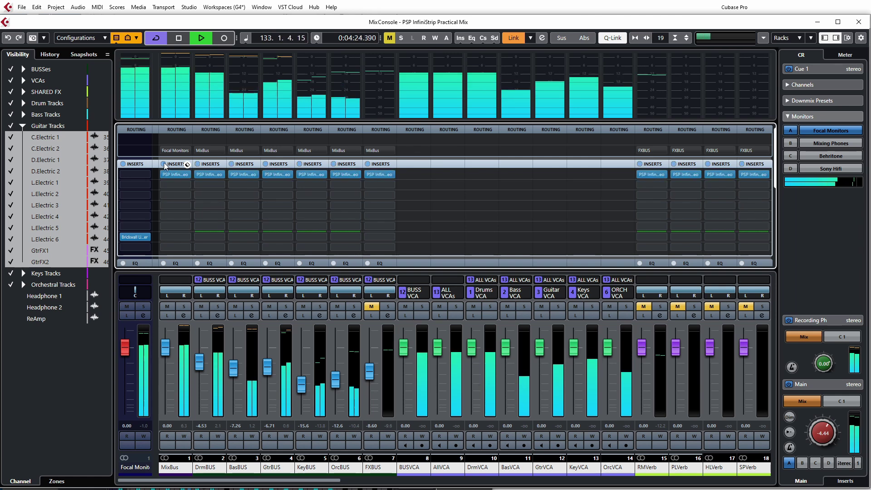
pyautogui.keyDown('alt'); pyautogui.keyDown('shift'); pyautogui.click(165, 163); pyautogui.keyUp('shift'); pyautogui.keyUp('alt')
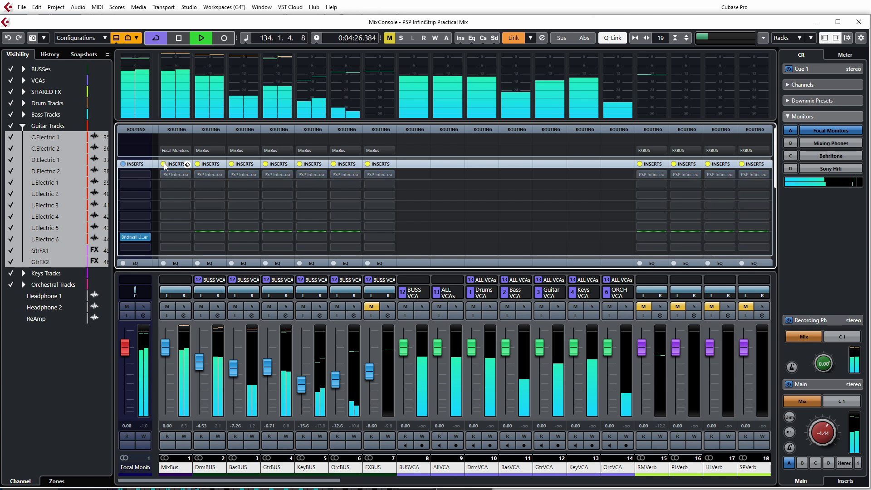
pyautogui.keyDown('alt'); pyautogui.keyDown('shift'); pyautogui.click(164, 164); pyautogui.keyUp('shift'); pyautogui.keyUp('alt')
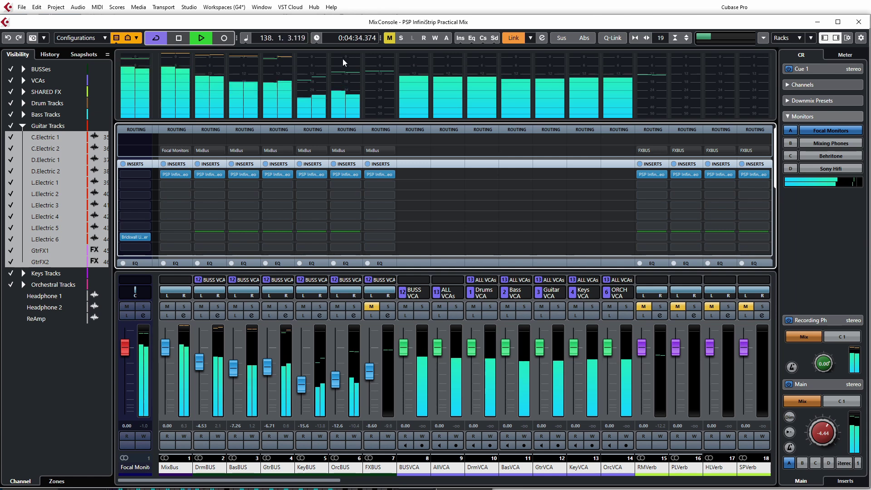
# Check the playback position in the project window, and compare the song's closing section with the inserts bypassed and active.
pyautogui.press('F3')
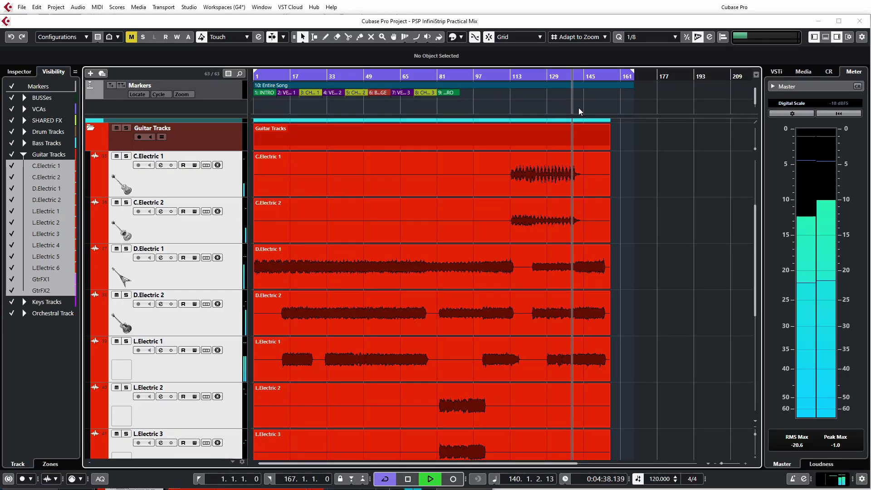
pyautogui.press('F3')
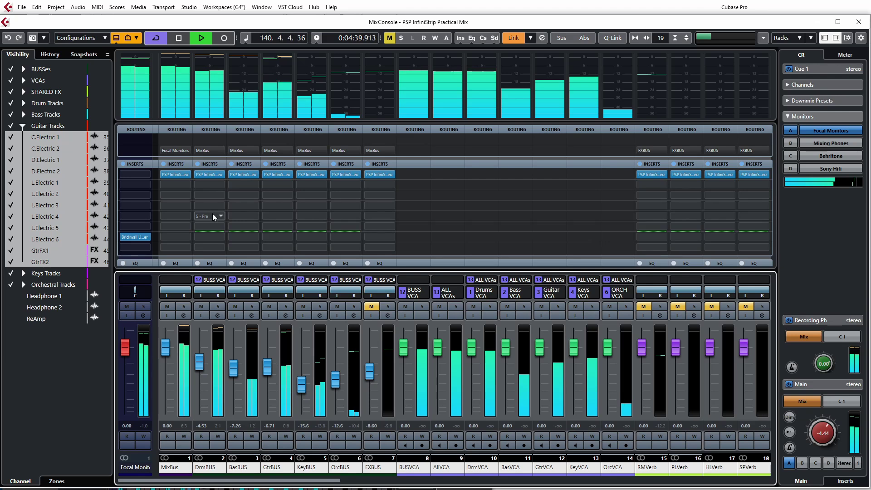
pyautogui.keyDown('alt'); pyautogui.keyDown('shift'); pyautogui.click(164, 164); pyautogui.keyUp('shift'); pyautogui.keyUp('alt')
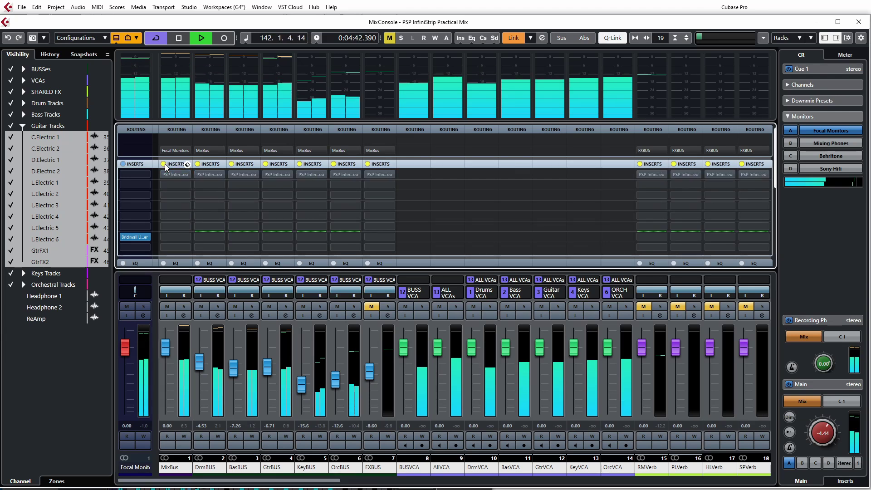
pyautogui.keyDown('alt'); pyautogui.keyDown('shift'); pyautogui.click(165, 164); pyautogui.keyUp('shift'); pyautogui.keyUp('alt')
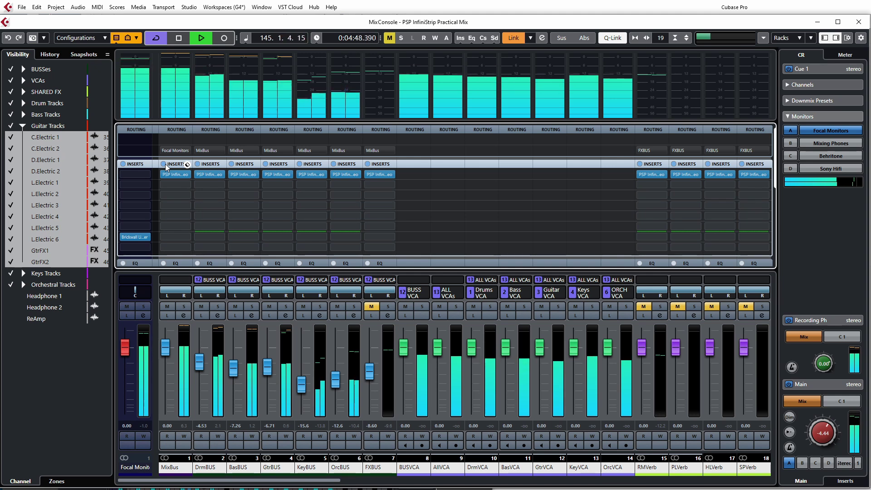
pyautogui.keyDown('alt'); pyautogui.keyDown('shift'); pyautogui.click(165, 164); pyautogui.keyUp('shift'); pyautogui.keyUp('alt')
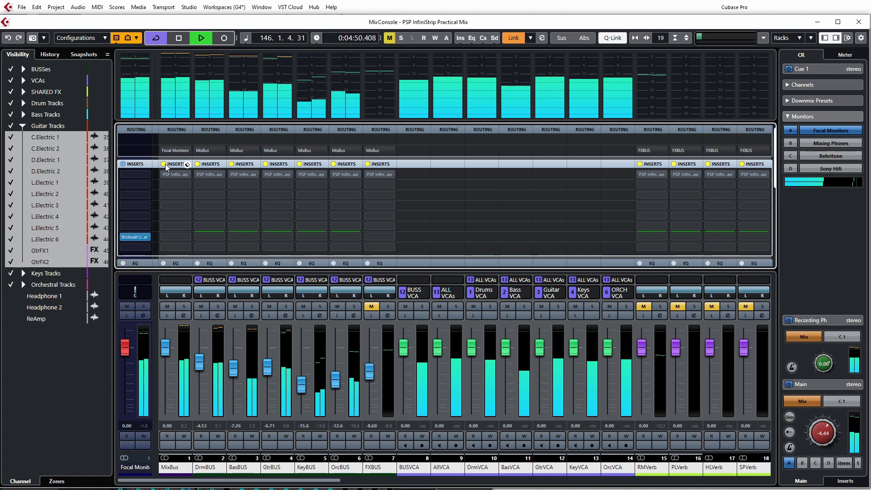
pyautogui.keyDown('alt'); pyautogui.keyDown('shift'); pyautogui.click(166, 164); pyautogui.keyUp('shift'); pyautogui.keyUp('alt')
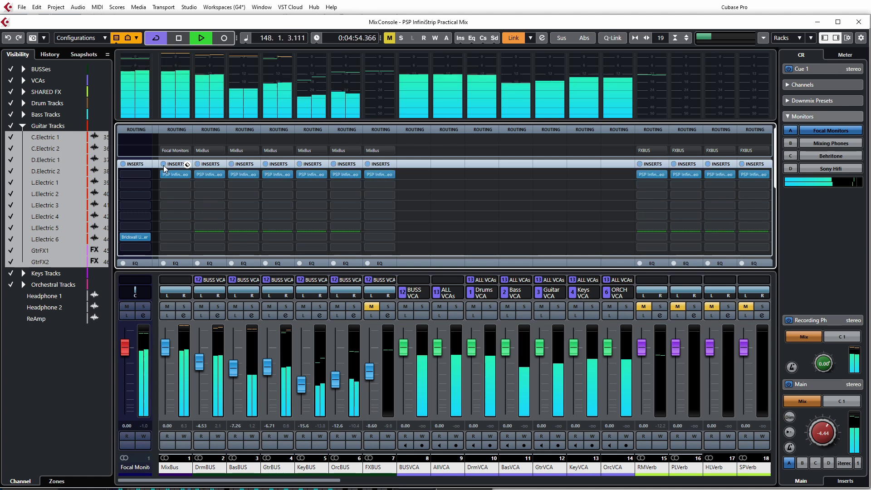
# Stop playback and lower the Focal Monitors fader to -6.71 dB.
pyautogui.press('space')
pyautogui.moveTo(129, 350); pyautogui.dragTo(130, 366)
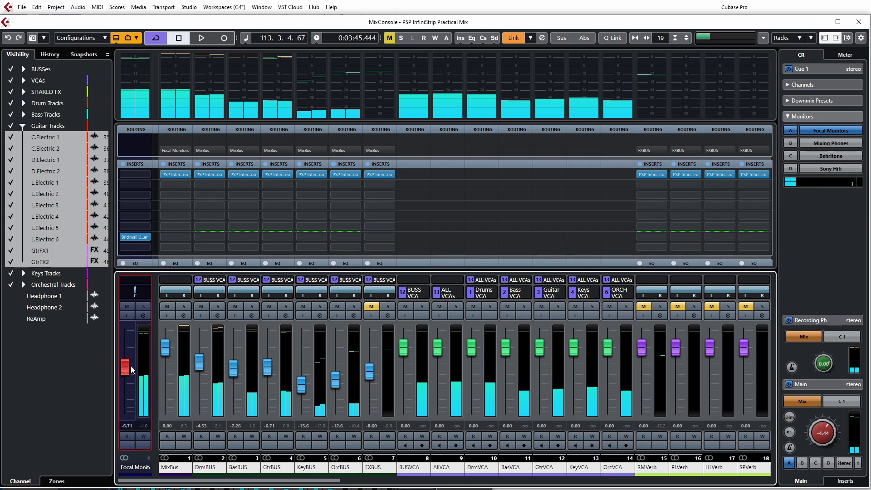
# Reactivate VCA Lim in MixBus's InfiniStrip, set the ChannelQ gain to 7.0 dB during playback, and return to the project window.
pyautogui.click(177, 174)
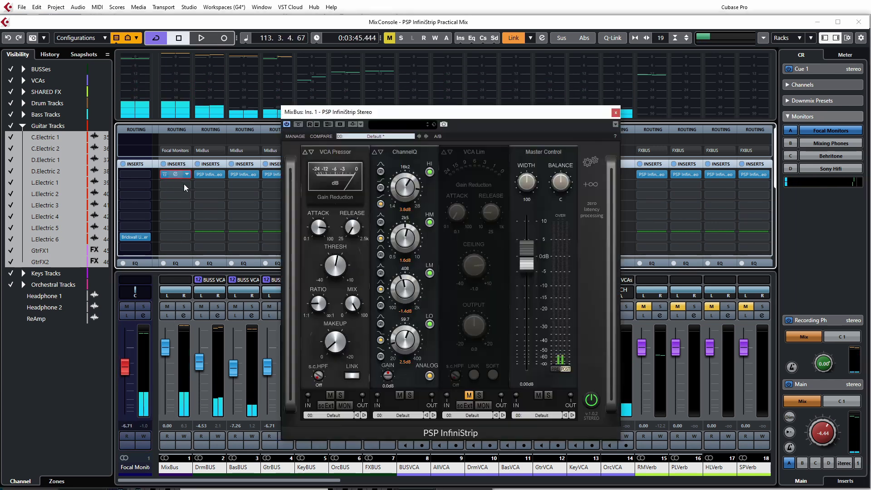
pyautogui.click(469, 395)
pyautogui.moveTo(491, 117); pyautogui.dragTo(471, 118)
pyautogui.moveTo(375, 379); pyautogui.dragTo(371, 373)
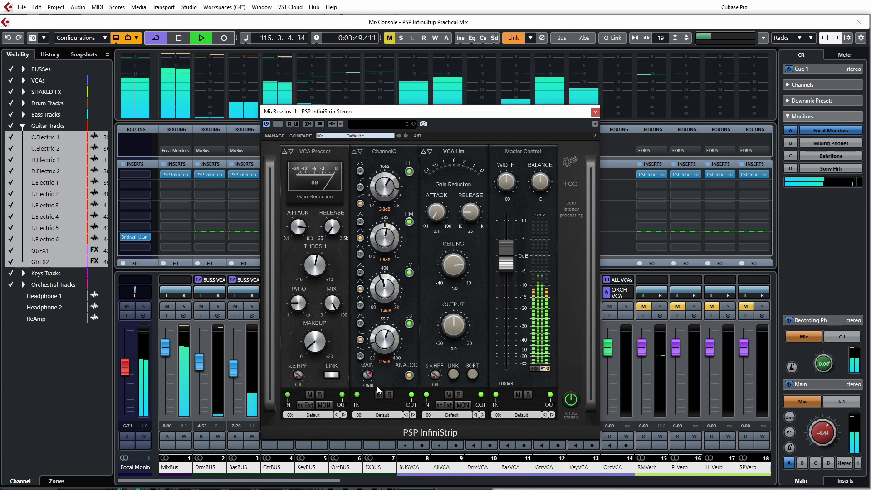
pyautogui.click(594, 110)
pyautogui.press('F3')
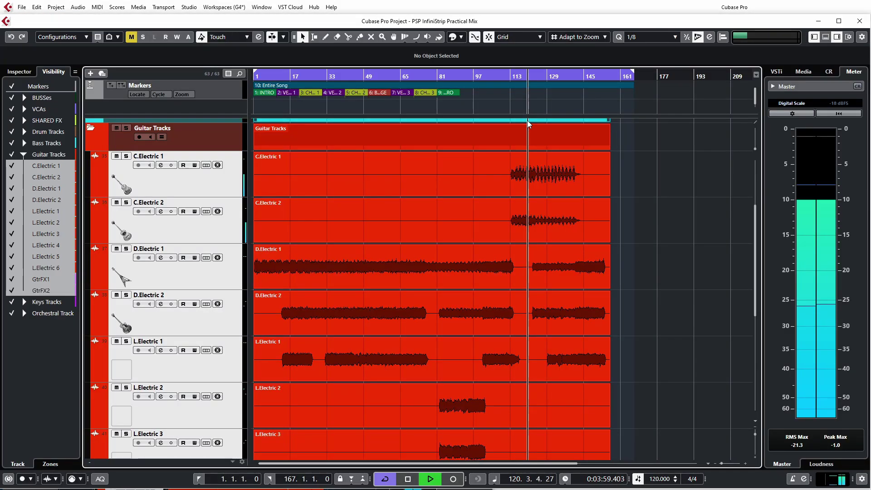
# Play the closing section from about bar 137, check the mixer levels, and stop playback in the project window.
pyautogui.click(566, 108)
pyautogui.click(556, 282)
pyautogui.press('F3')
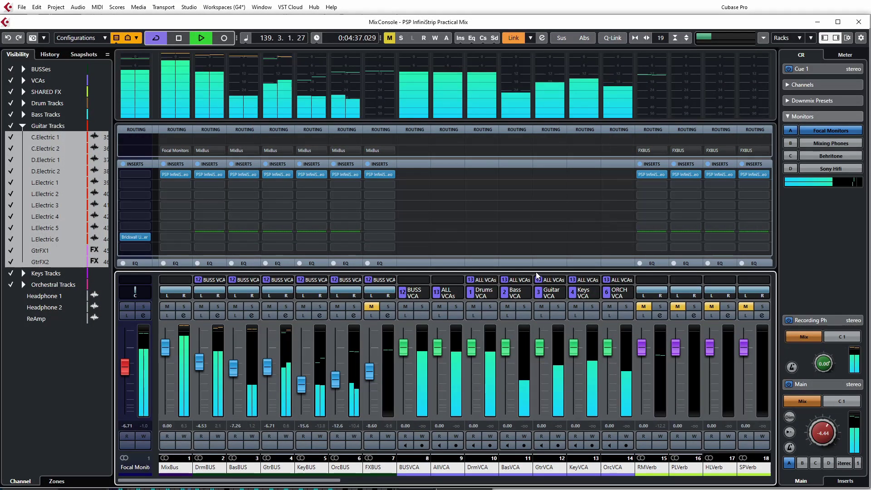
pyautogui.press('F3')
pyautogui.press('space')
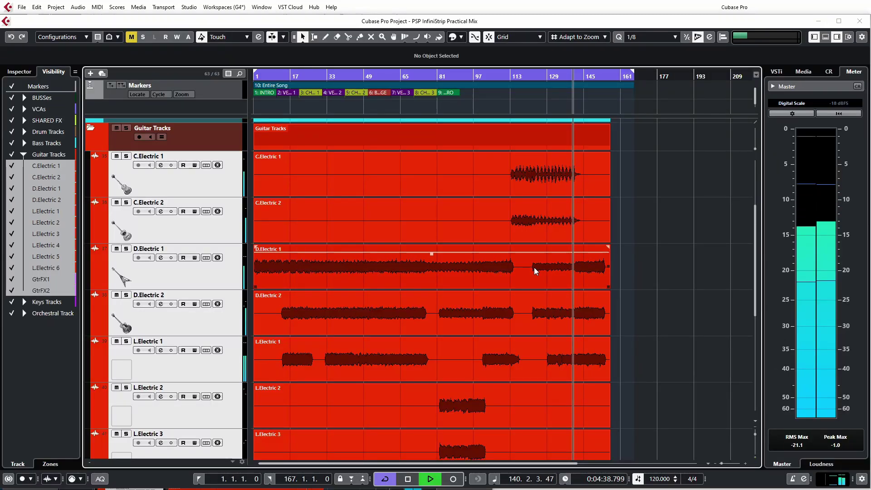
# Bring up the MixConsole and check Cubase's CPU usage in Task Manager with playback stopped and running, finishing with playback stopped.
pyautogui.press('F3')
pyautogui.hotkey('ctrl', 'shift', 'Escape')
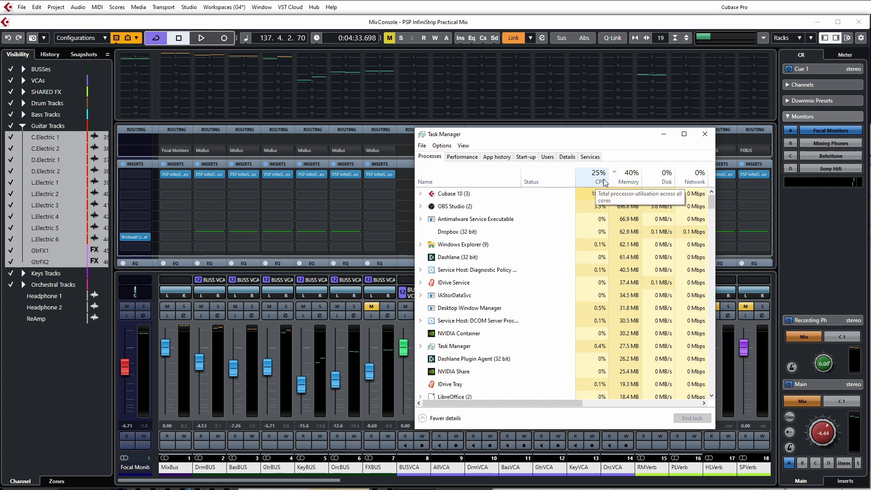
pyautogui.click(500, 24)
pyautogui.press('space')
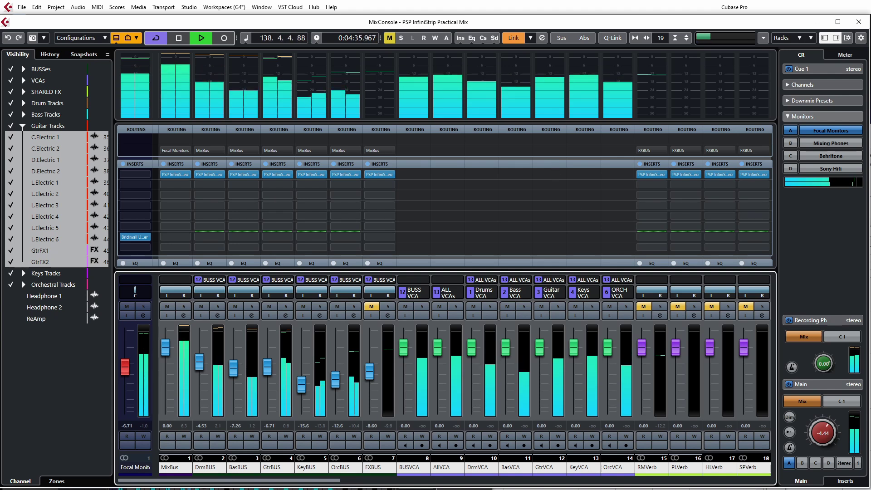
pyautogui.hotkey('alt', 'Tab')
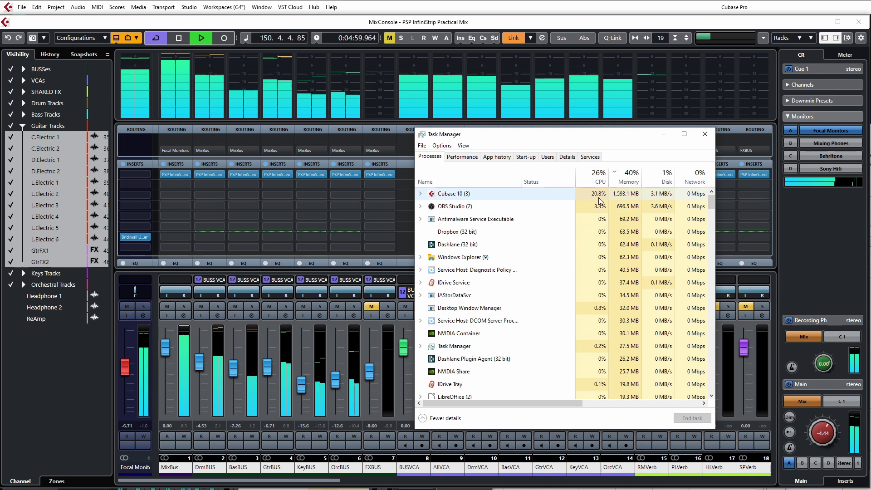
pyautogui.click(554, 25)
pyautogui.press('space')
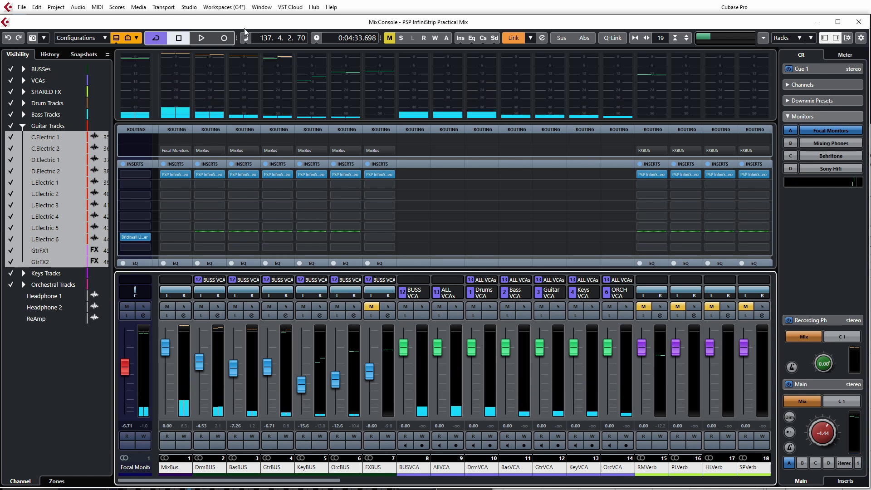
# Switch to the Universal Audio Console, check the buffer size in its hardware settings, and close it to return to the mixer.
pyautogui.click(189, 7)
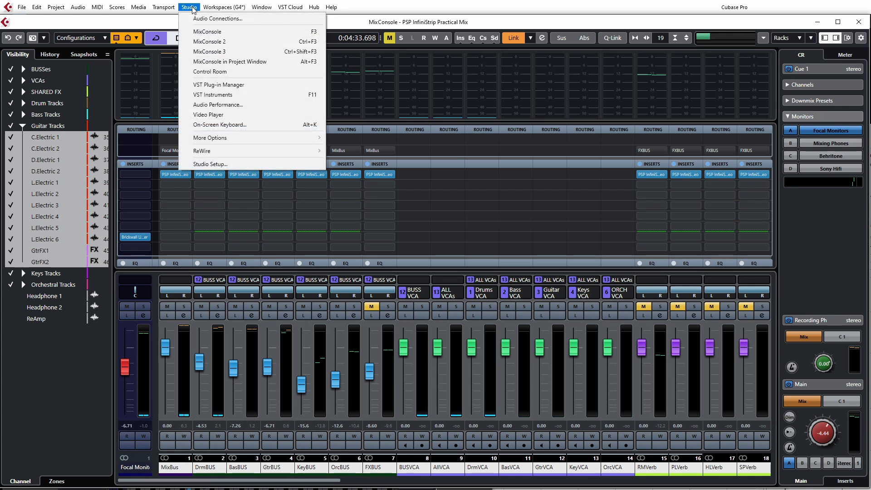
pyautogui.click(189, 7)
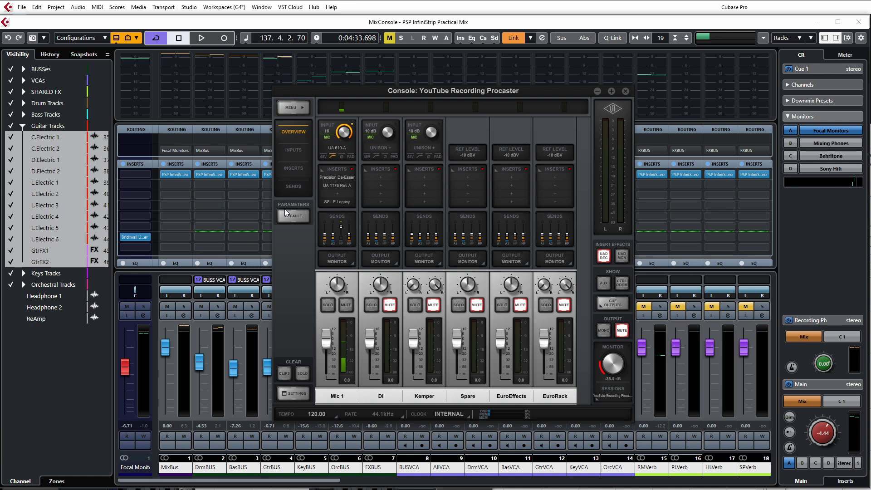
pyautogui.click(294, 393)
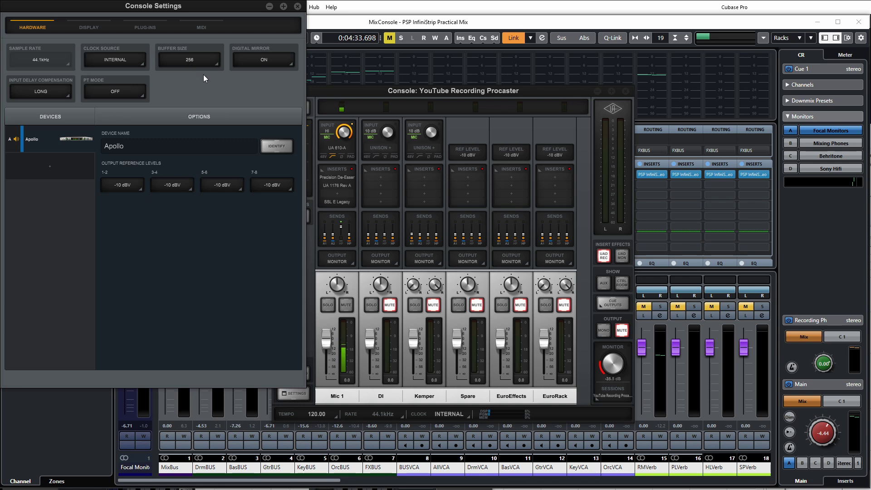
pyautogui.click(297, 7)
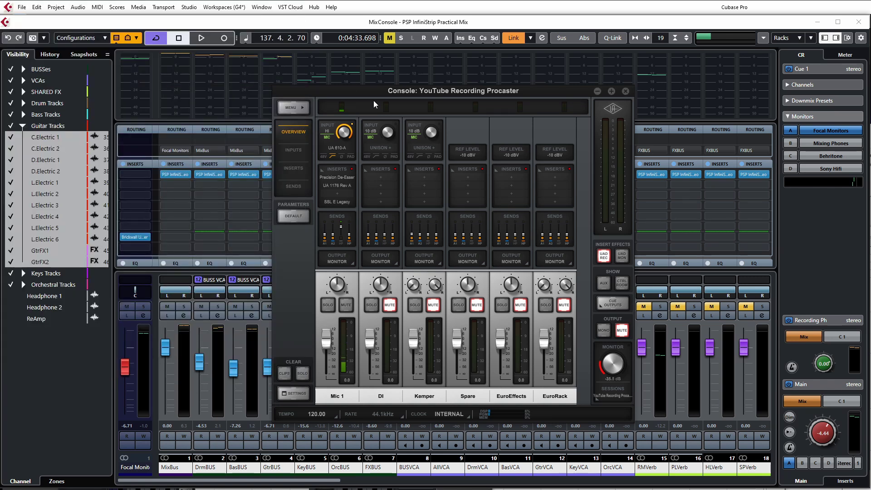
pyautogui.click(625, 92)
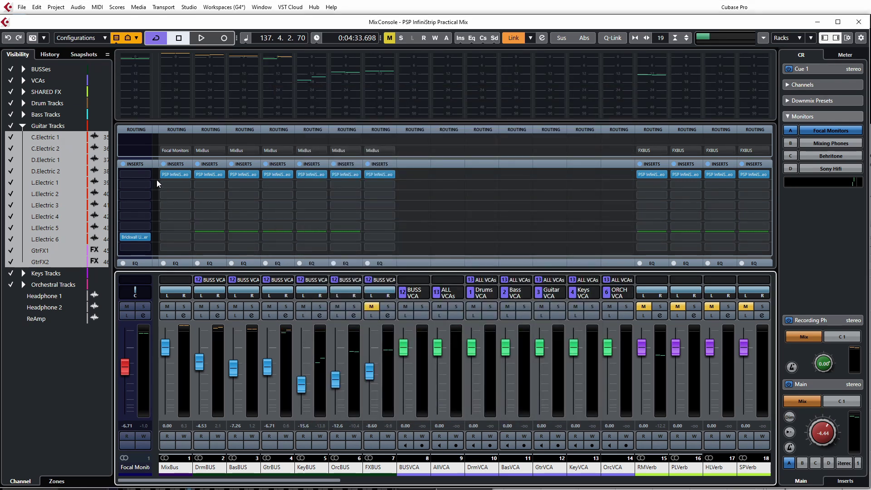
# Review and close MixBus's InfiniStrip, and play the mix briefly to check the average audio-processing load.
pyautogui.click(175, 175)
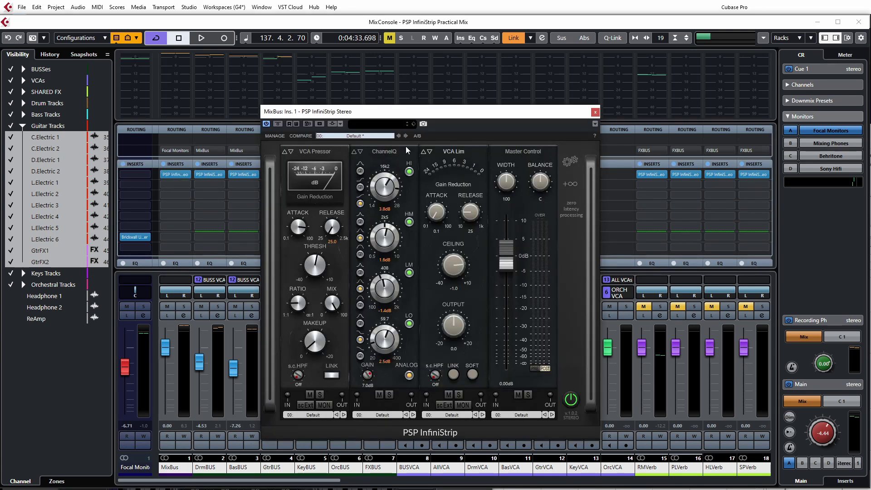
pyautogui.click(595, 112)
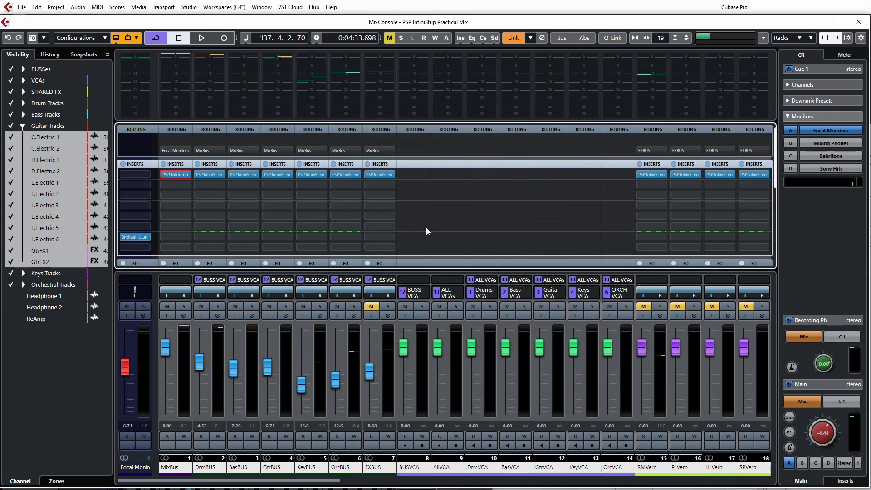
pyautogui.press('space')
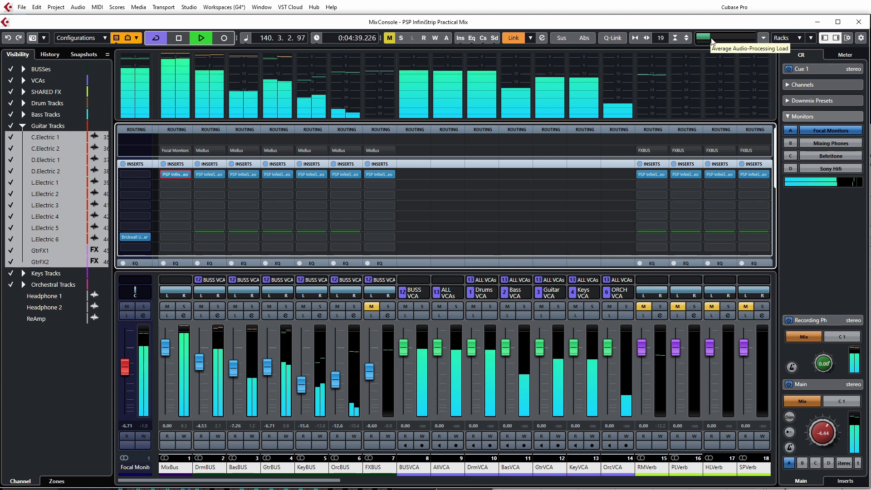
pyautogui.press('space')
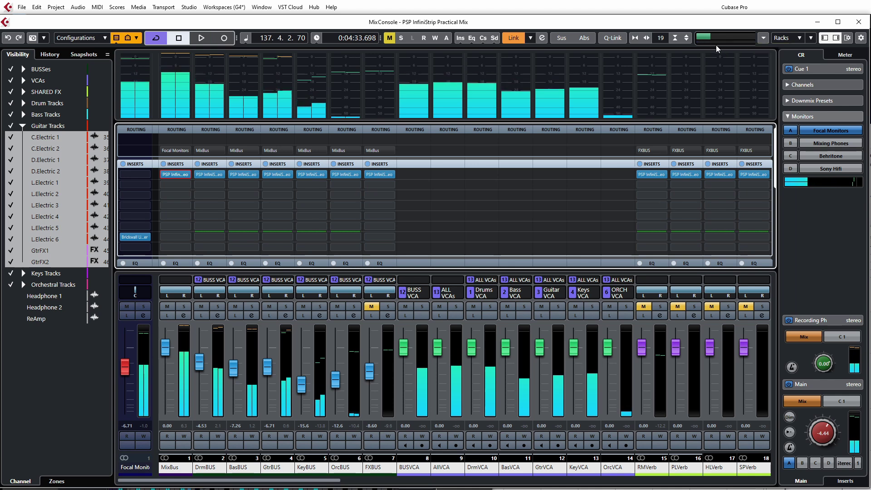